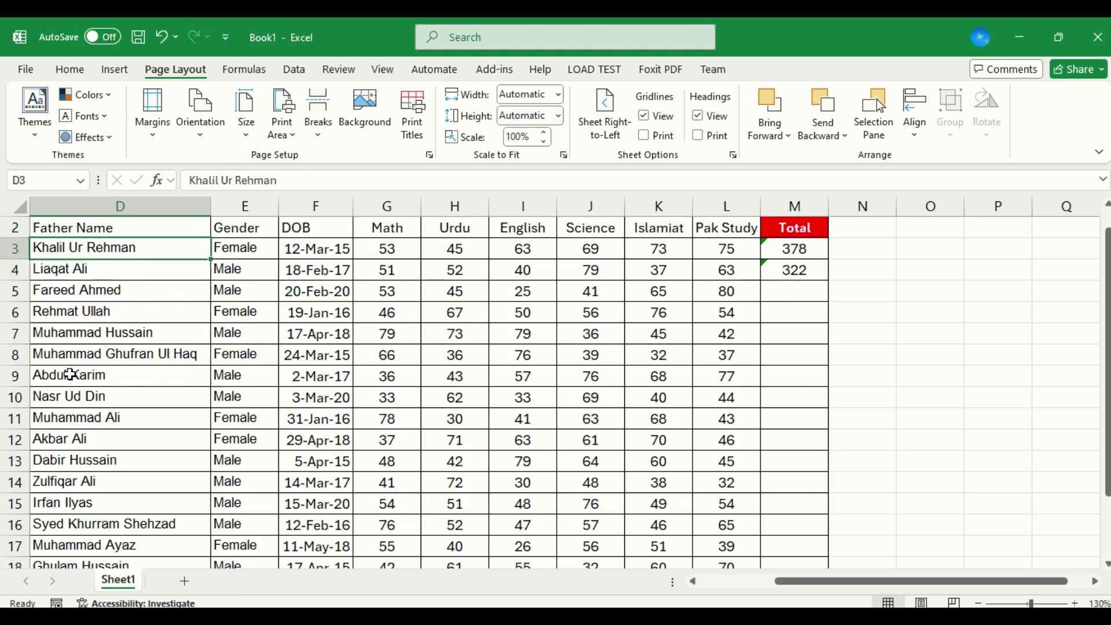
Review how the mark sheet splits across the pages of the print preview, and return to the worksheet.
key("Down")
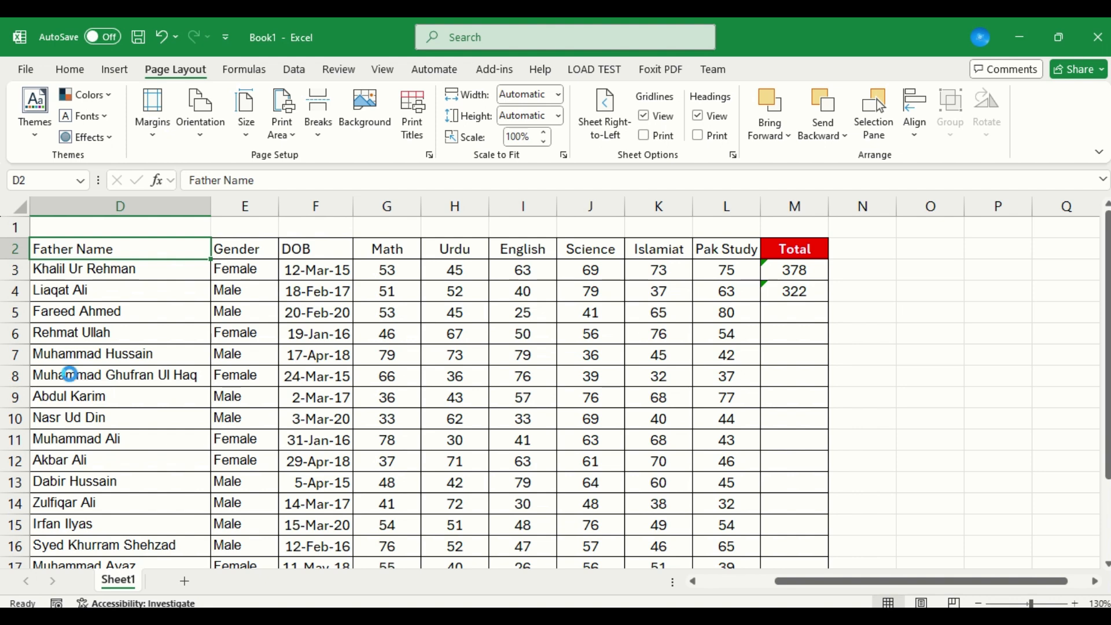
key("ctrl+p")
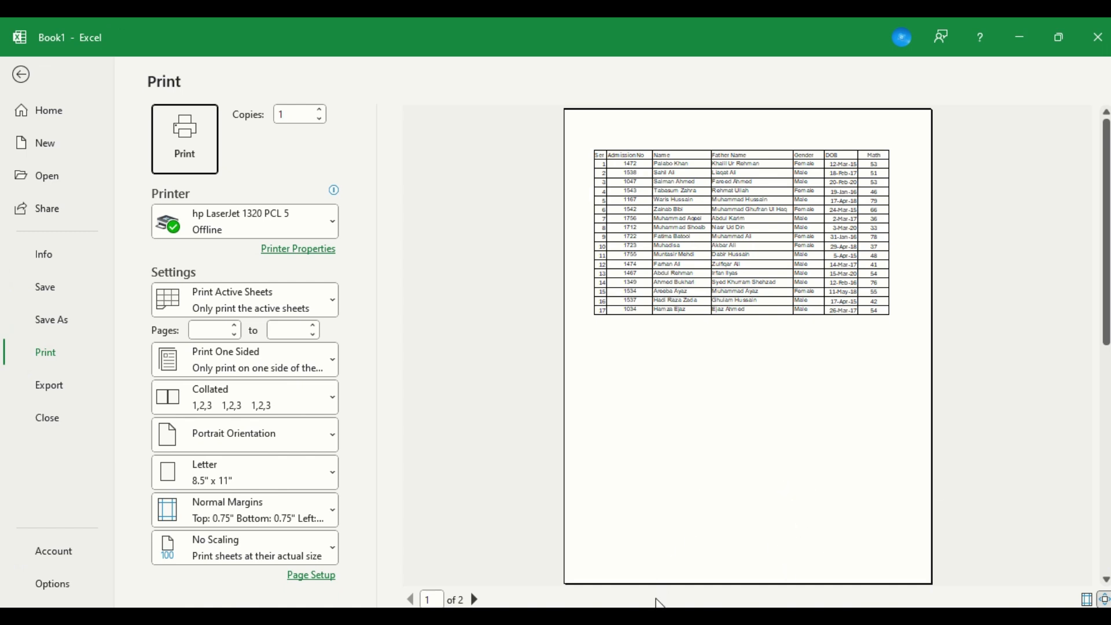
left_click(476, 600)
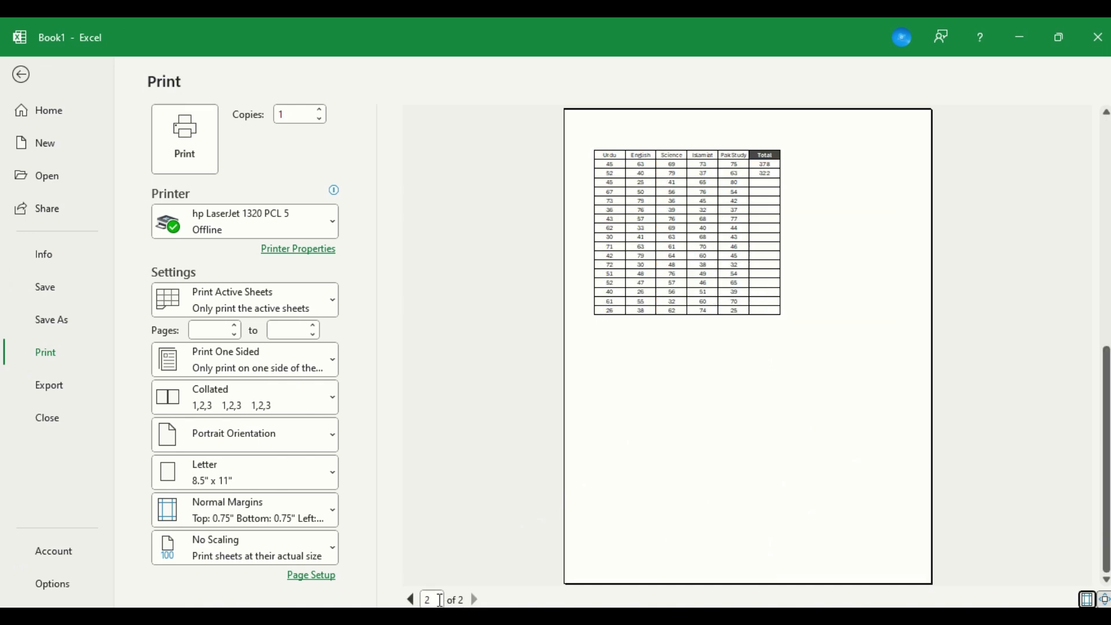
left_click(410, 600)
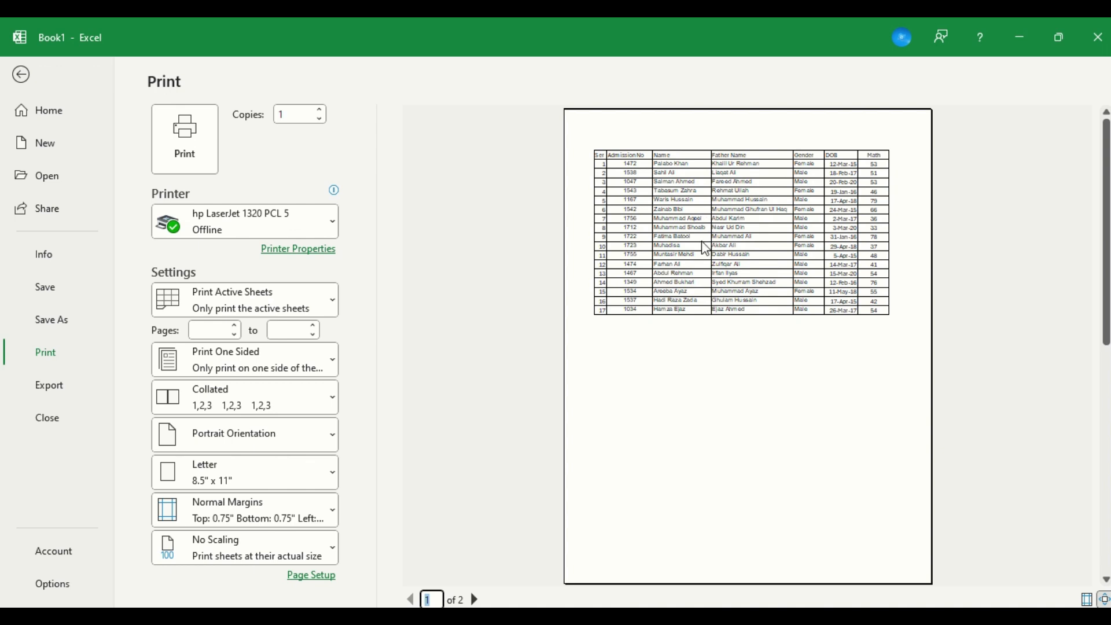
left_click(476, 599)
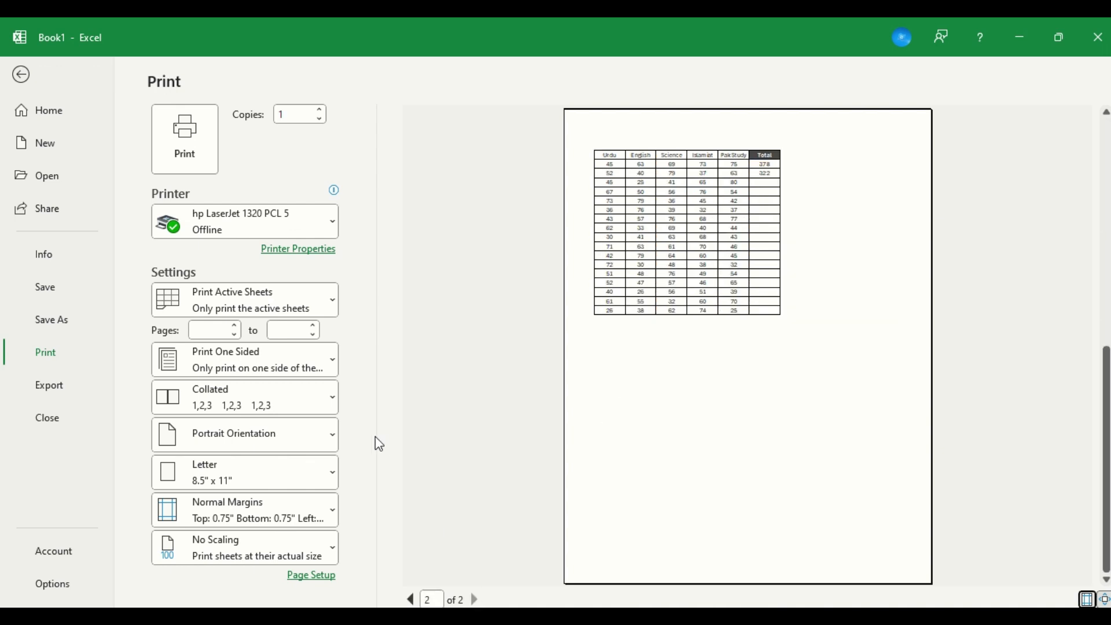
key("Escape")
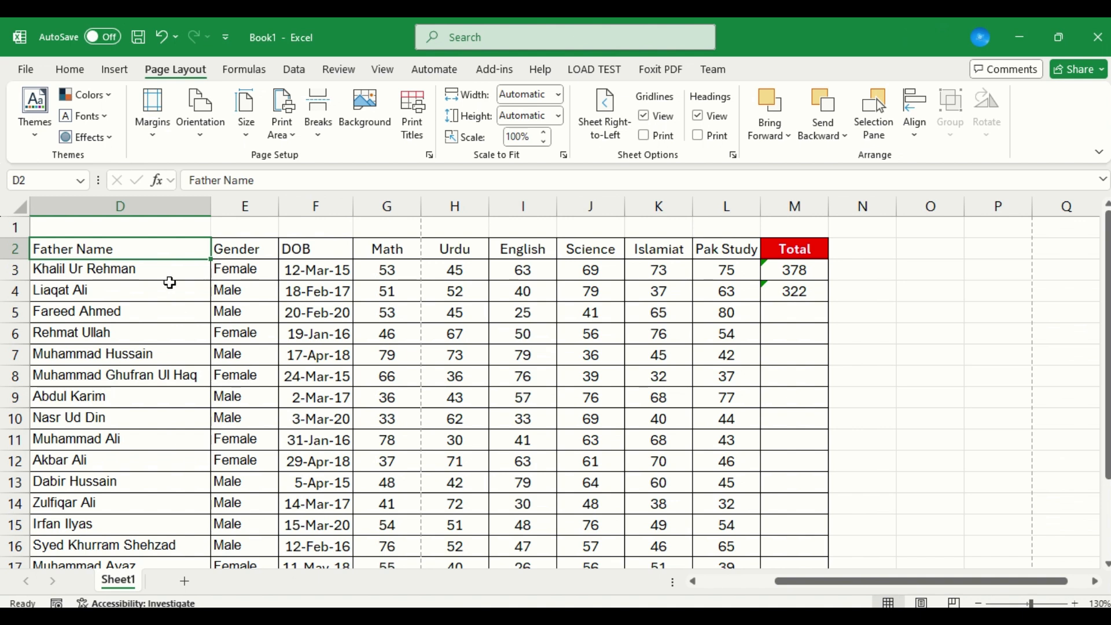
Set the sheet's page margins to Narrow and its orientation to Landscape.
left_click(155, 138)
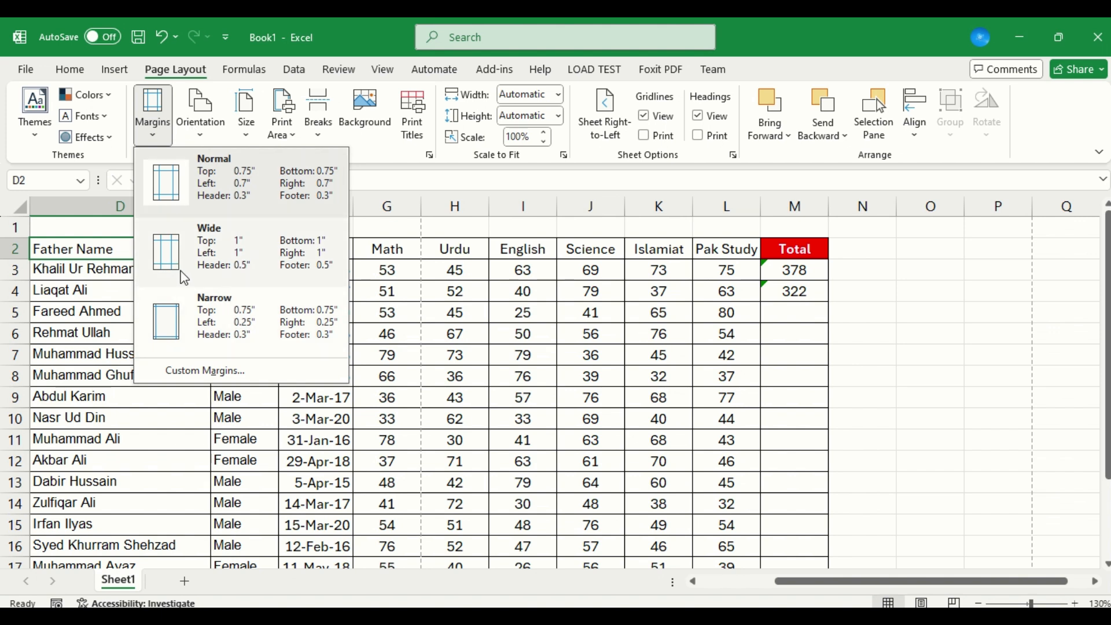
left_click(732, 350)
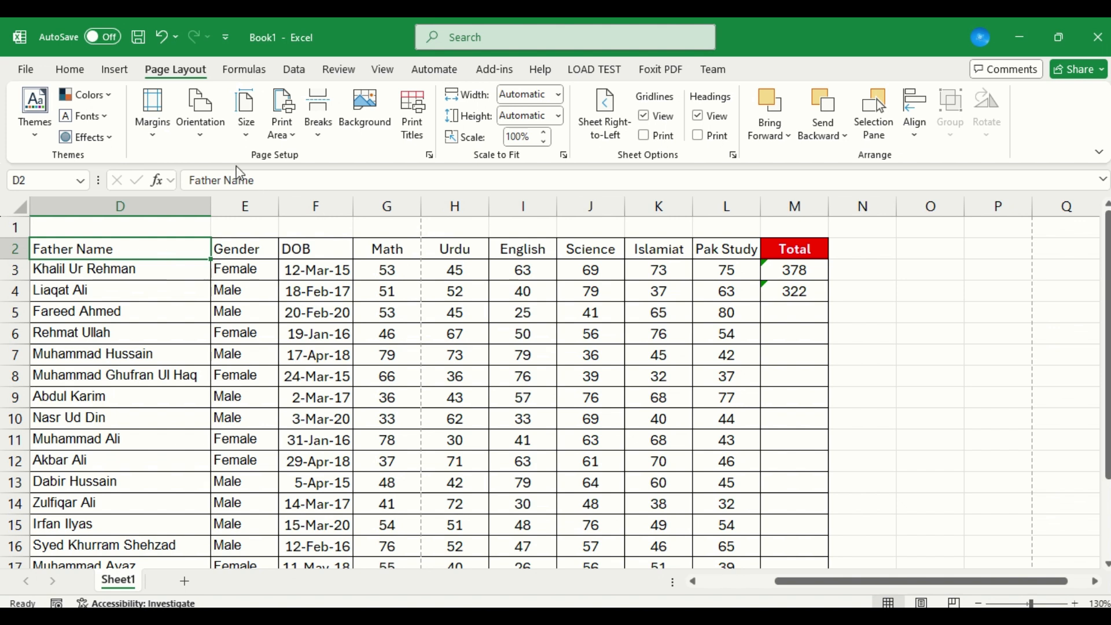
left_click(153, 130)
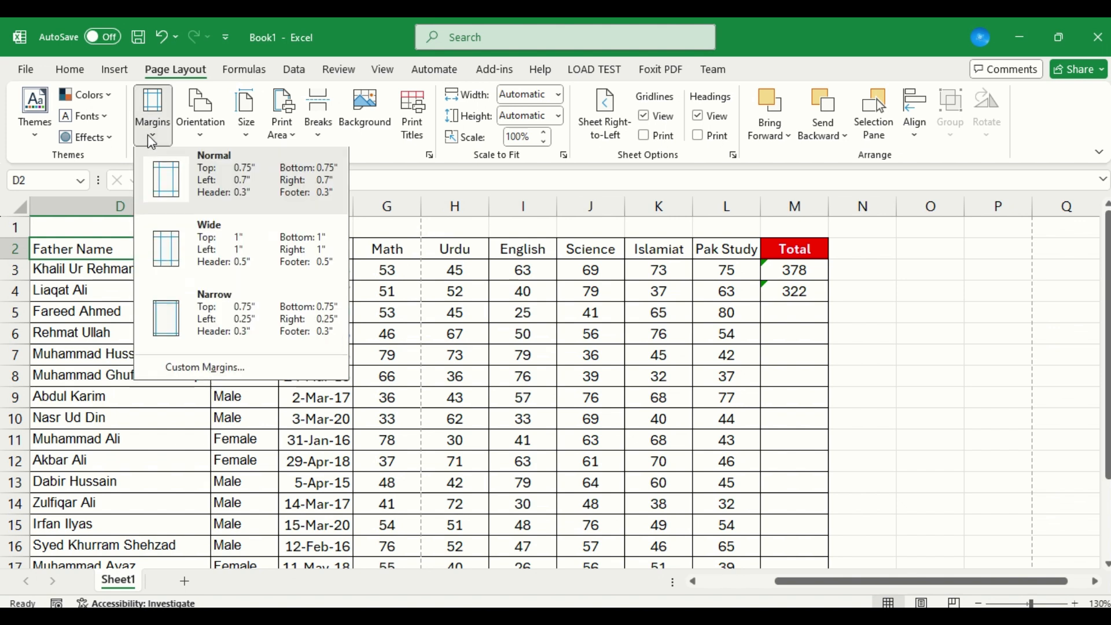
left_click(168, 318)
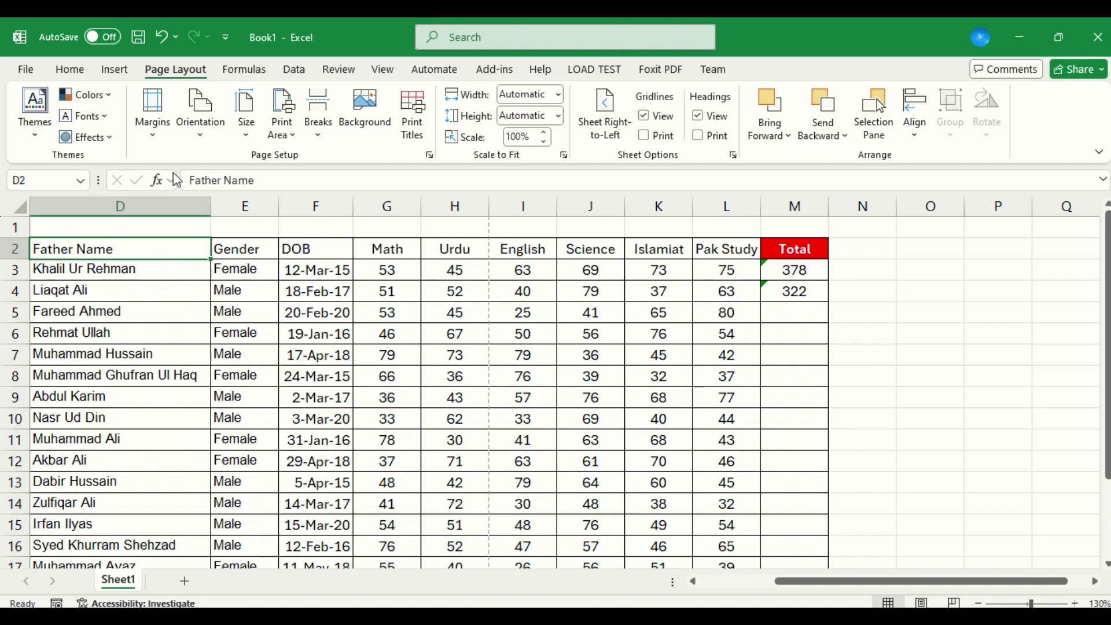
left_click(202, 129)
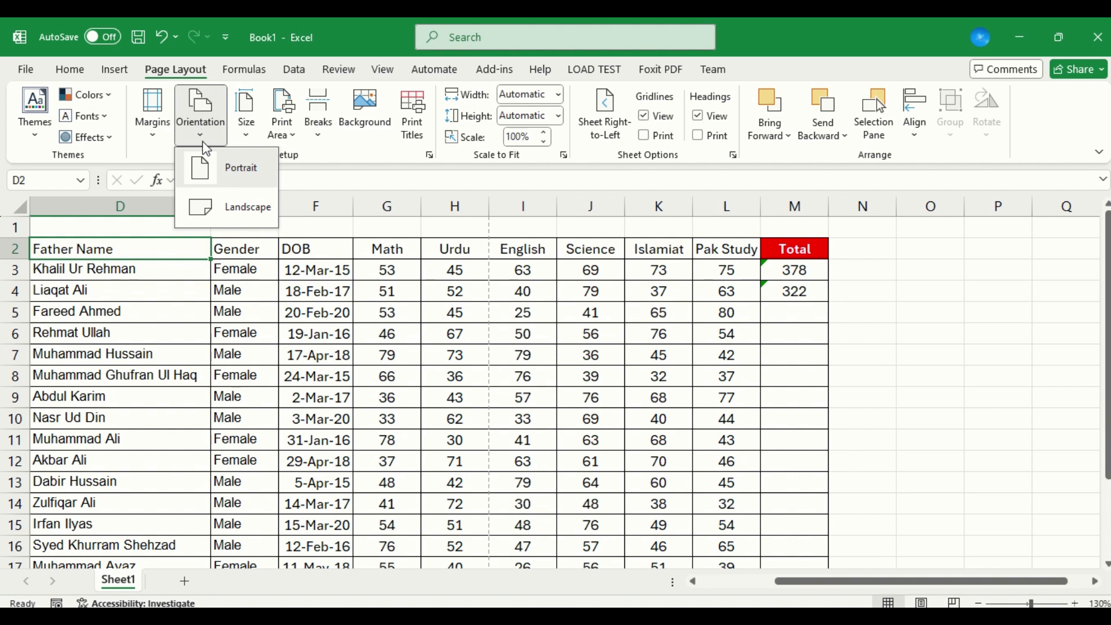
left_click(216, 224)
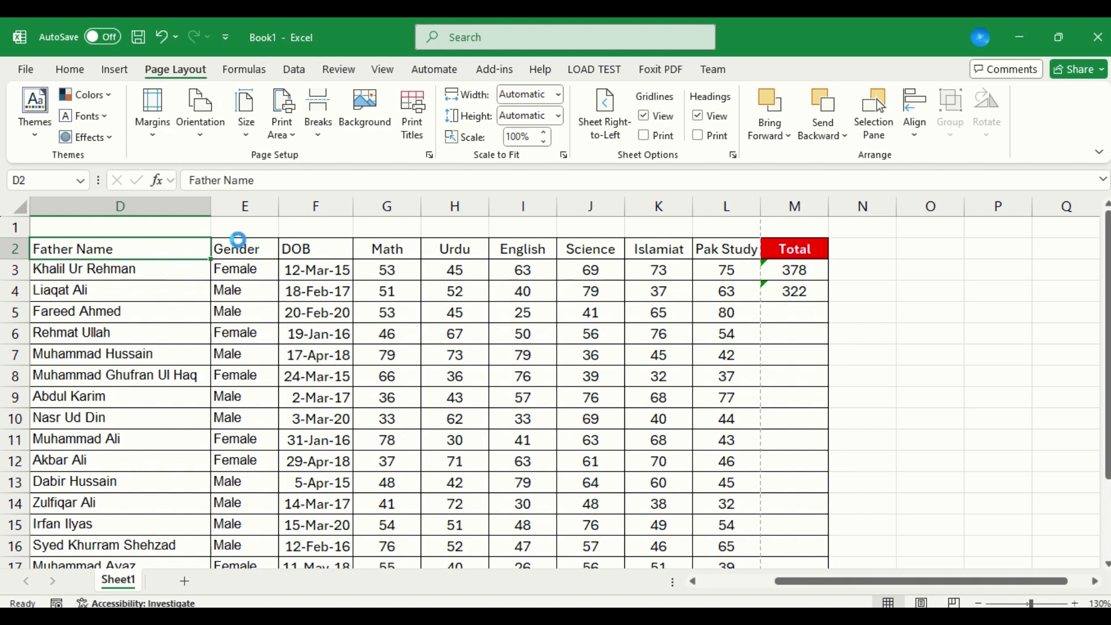
Check in the print preview which columns fall on each landscape page, and return to the worksheet.
key("ctrl+p")
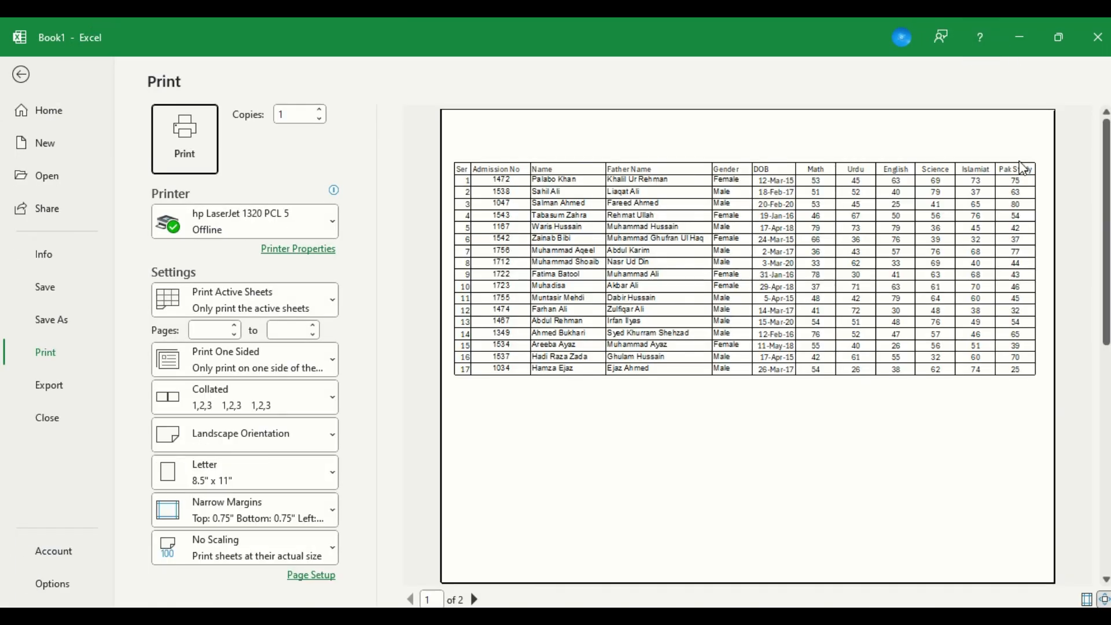
left_click(475, 600)
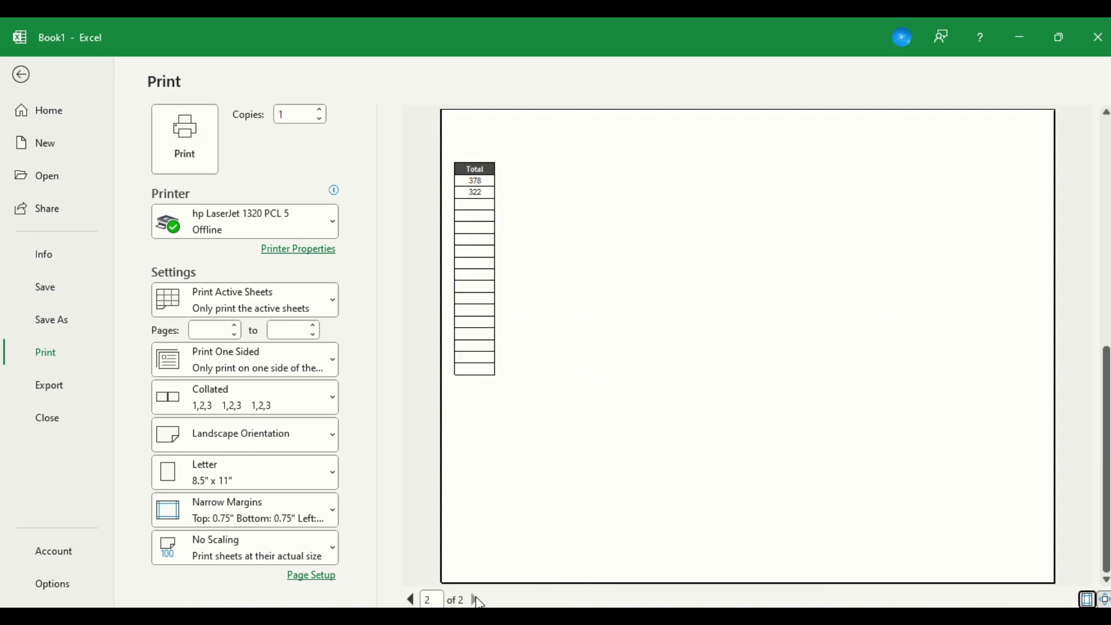
left_click(411, 599)
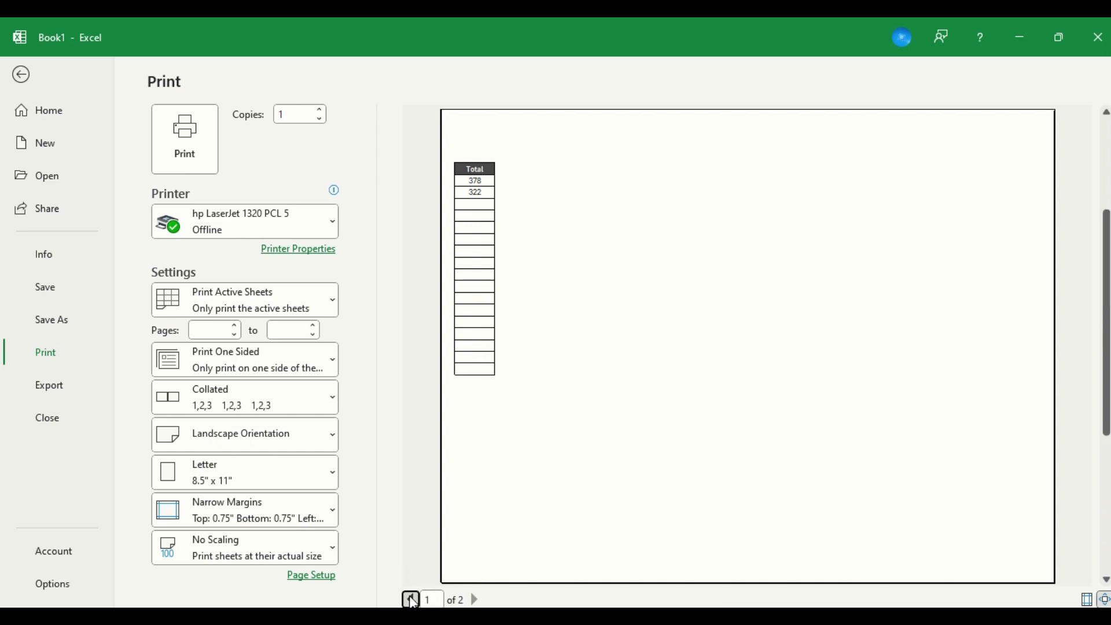
key("Escape")
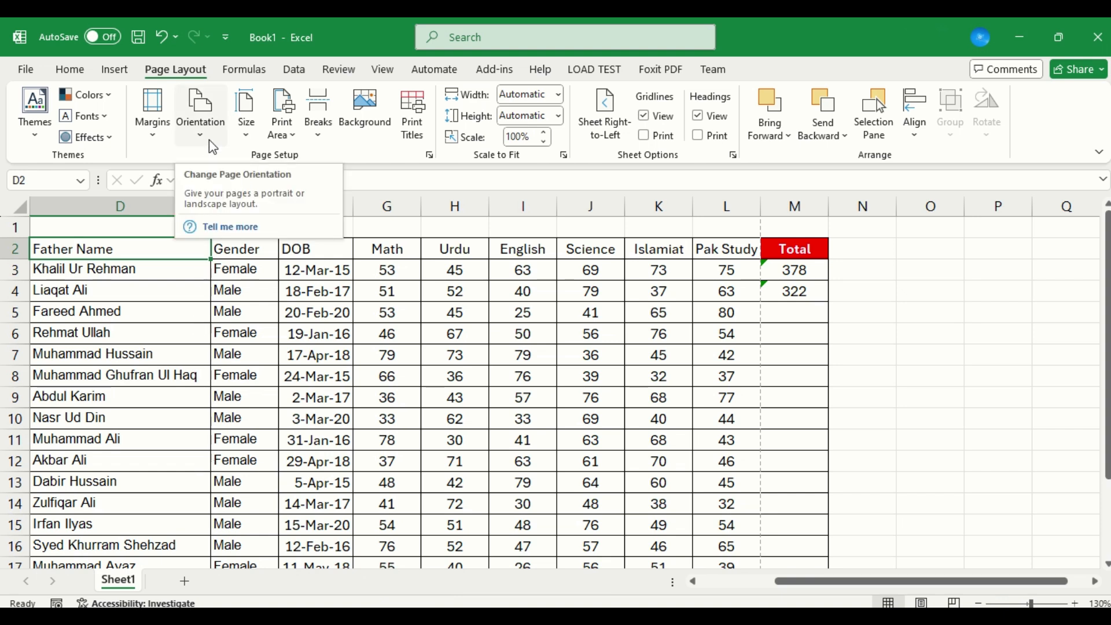
Set the paper size to A4 and check the table's fit in the print preview.
left_click(252, 138)
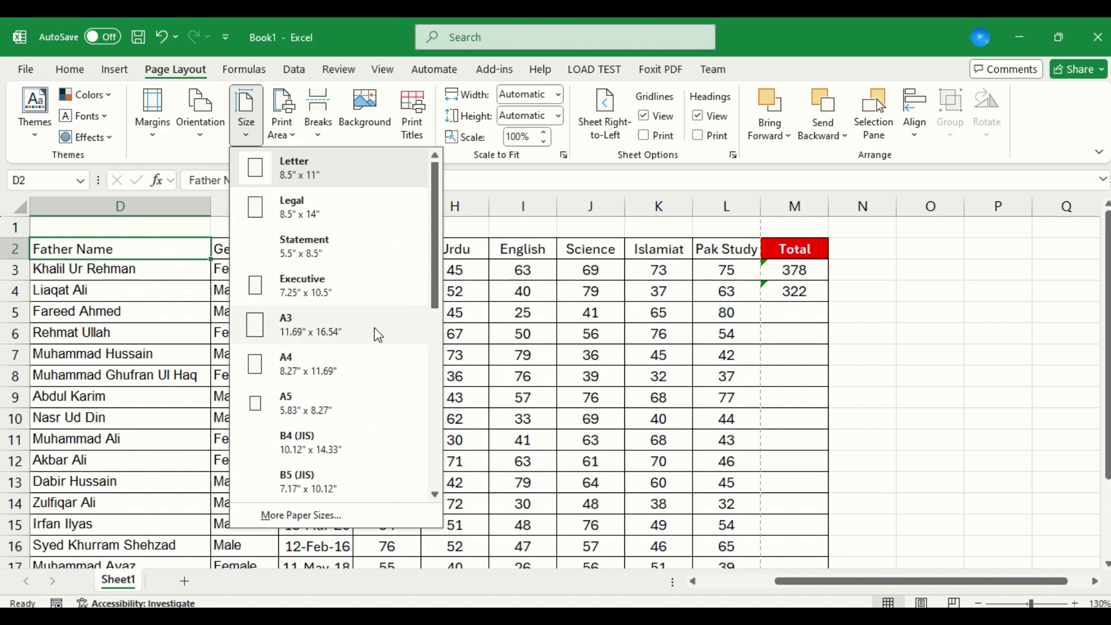
left_click(302, 360)
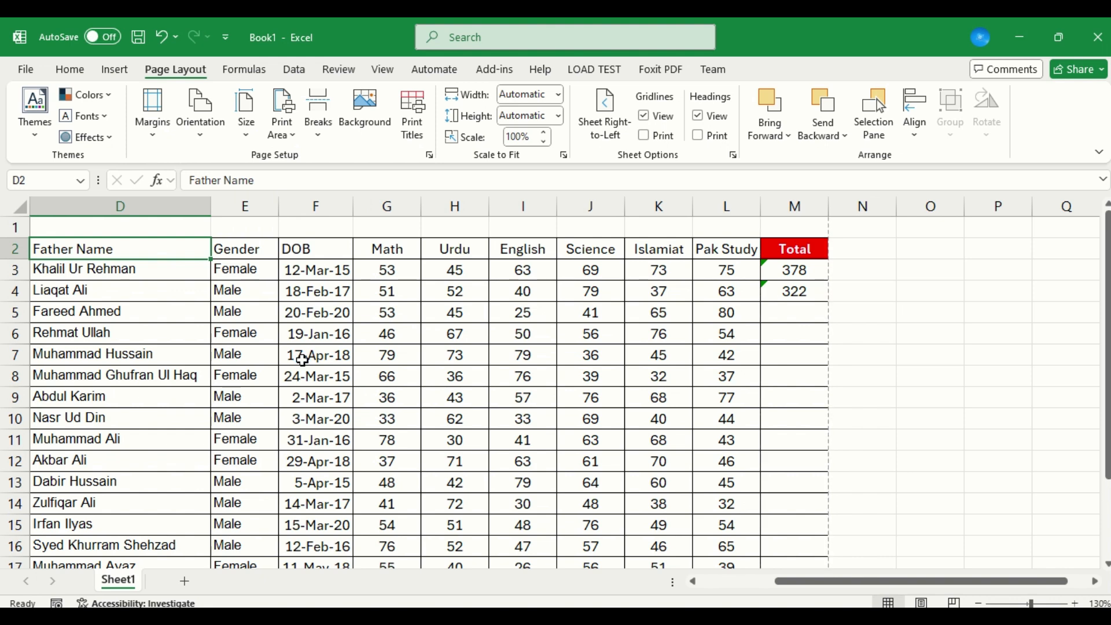
key("ctrl+p")
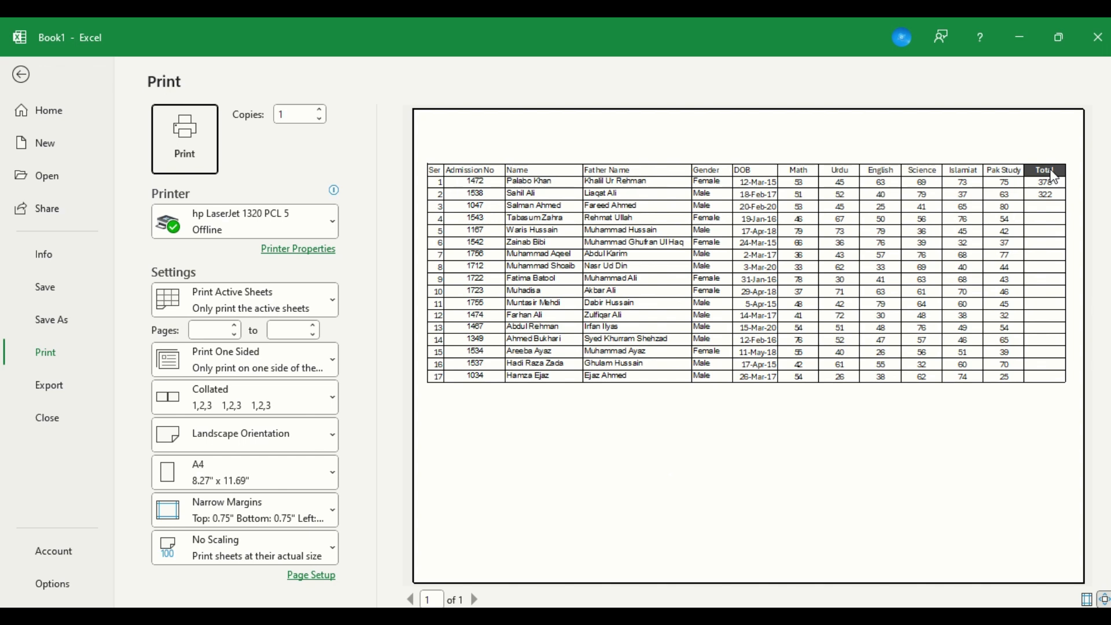
key("Escape")
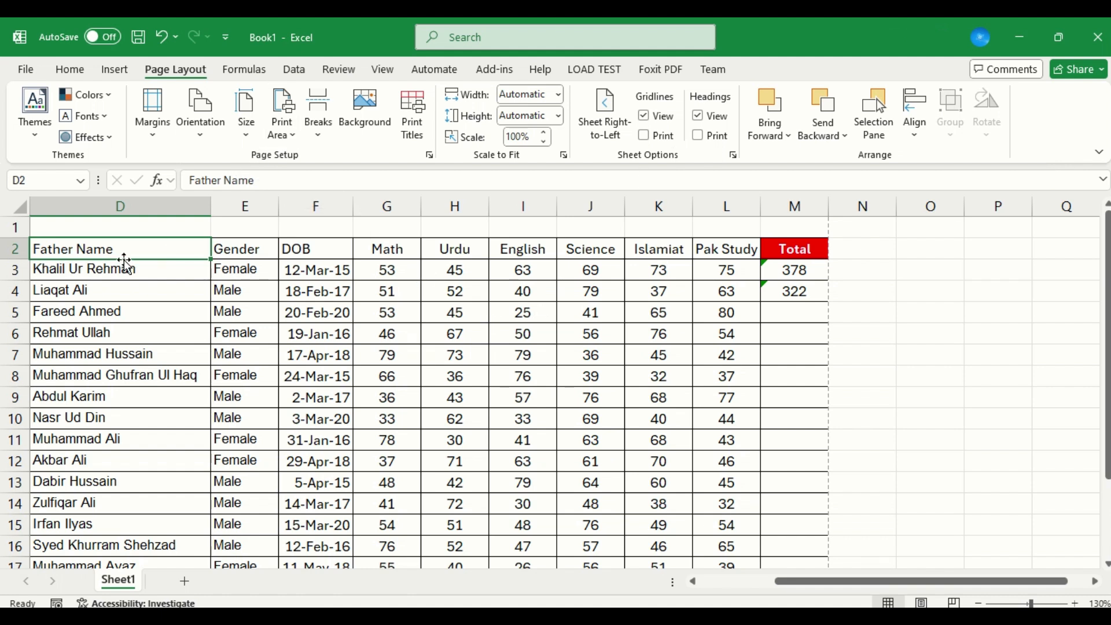
Copy all student records below the header row, cells A3 to M19.
key("ctrl+Down")
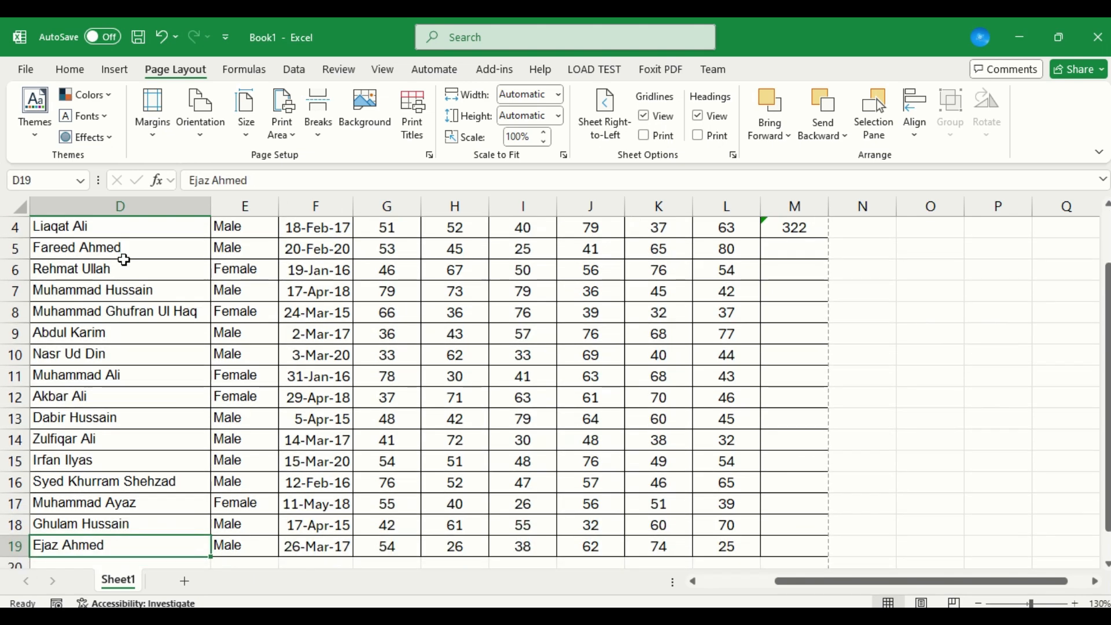
key("ctrl+shift+Up")
key("Left")
key("Left")
key("Left")
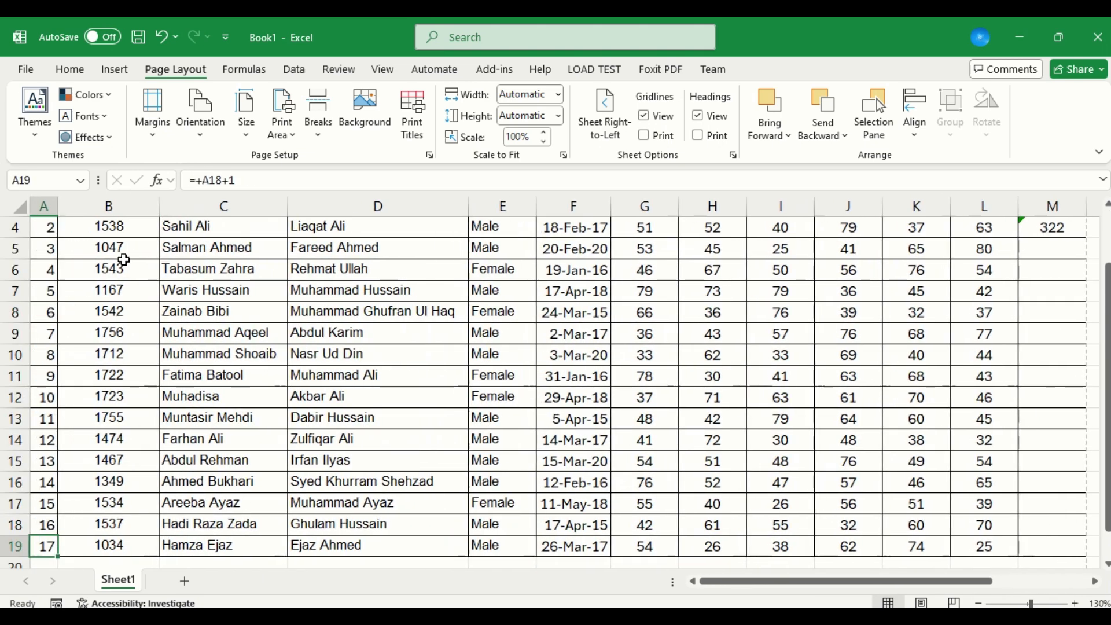
key("ctrl+Up")
key("Down")
key("ctrl+shift+Right")
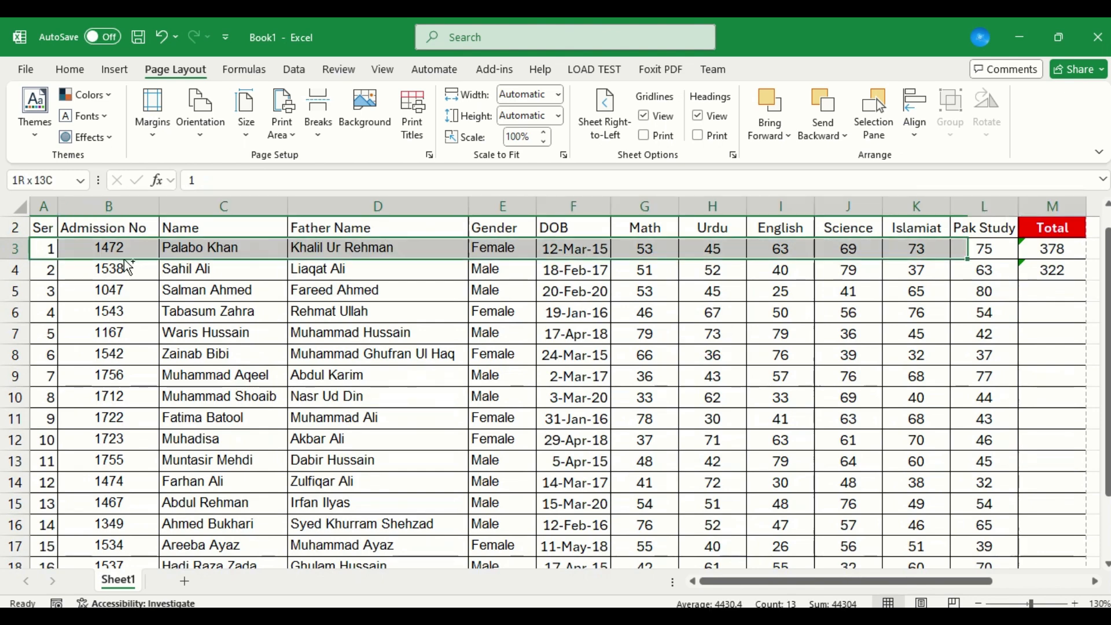
key("ctrl+shift+Down")
key("ctrl+c")
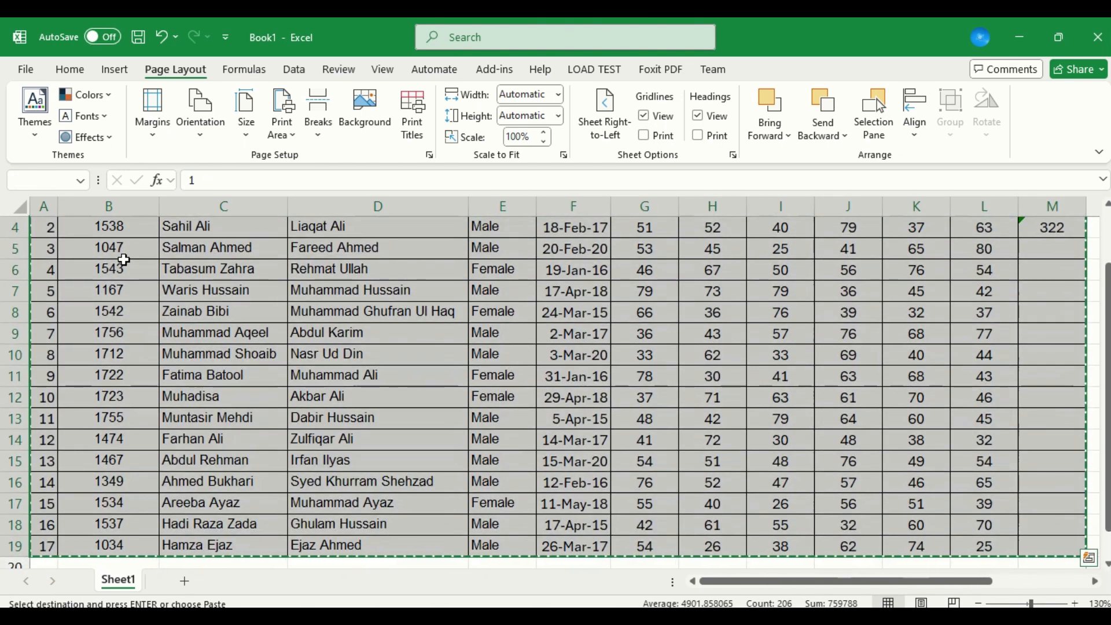
Paste the copied student records twice below the table, starting at A20 and at A37.
key("ctrl+Down")
key("Down")
key("ctrl+v")
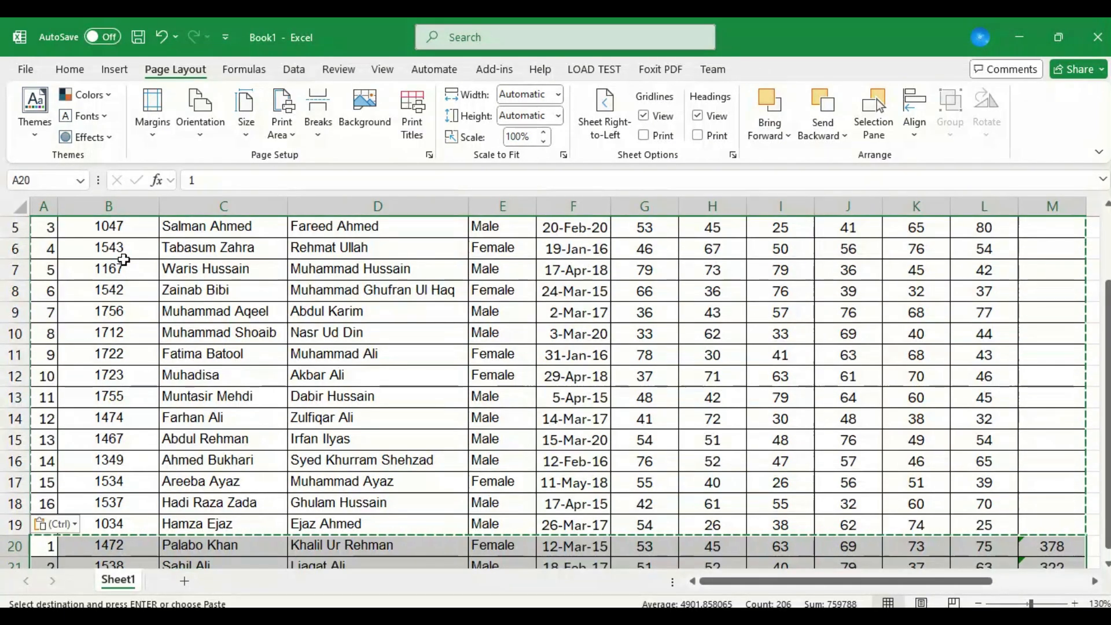
key("ctrl+Down")
key("ctrl+Down")
key("ctrl+Up")
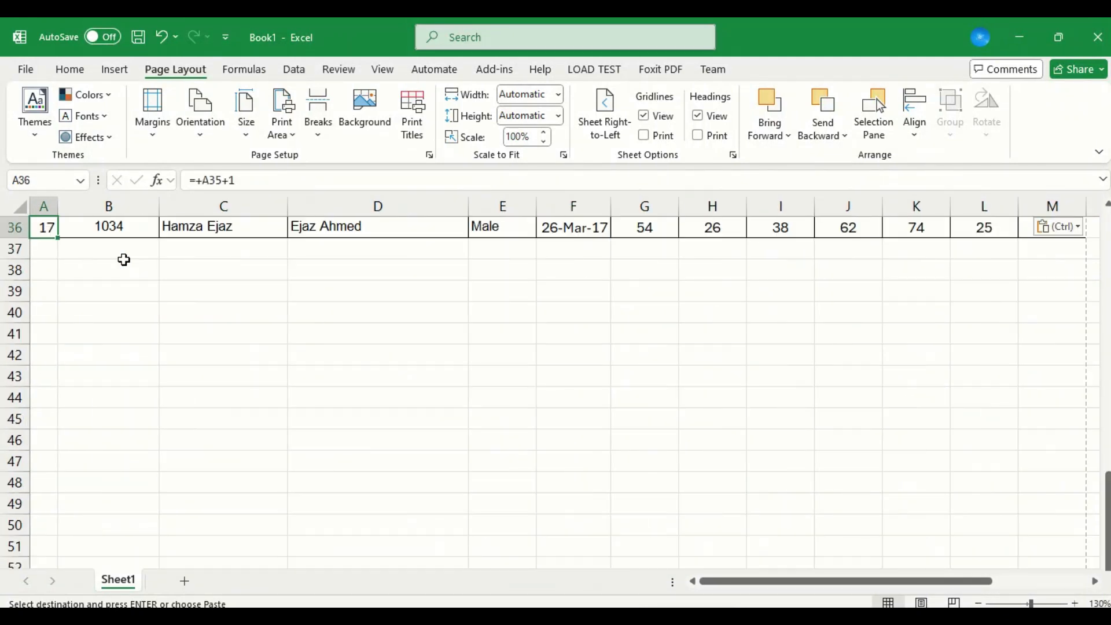
key("Down")
key("ctrl+v")
key("Down")
Enter the serial number formula +A4+1 in cell A5 of the Ser column.
key("ctrl+Up")
key("Down")
key("Down")
key("Down")
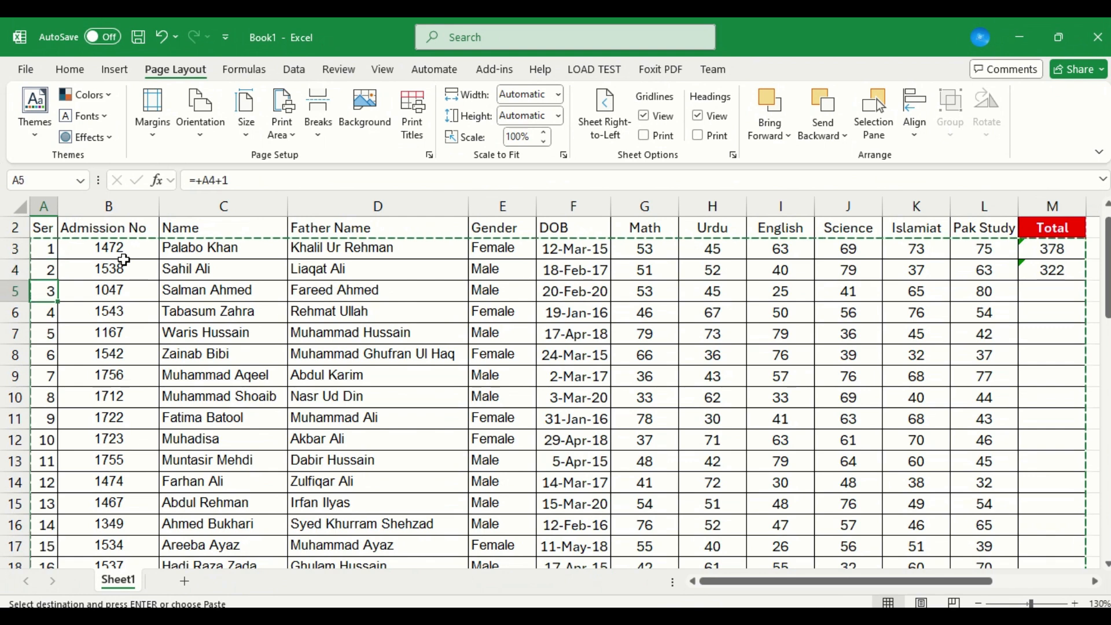
type("+A4+1")
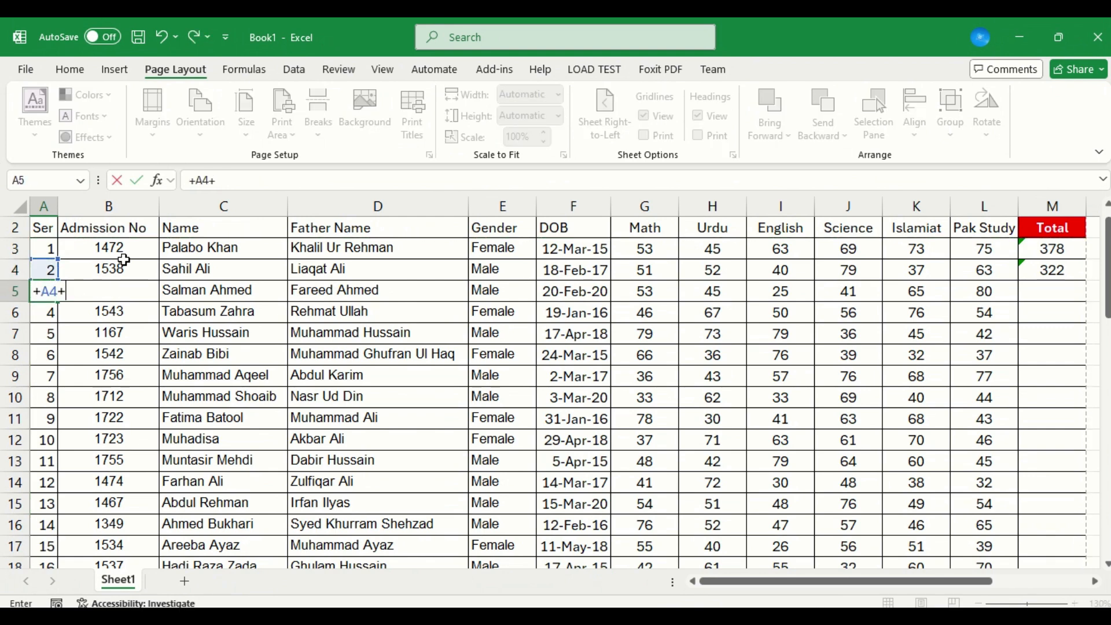
key("Return")
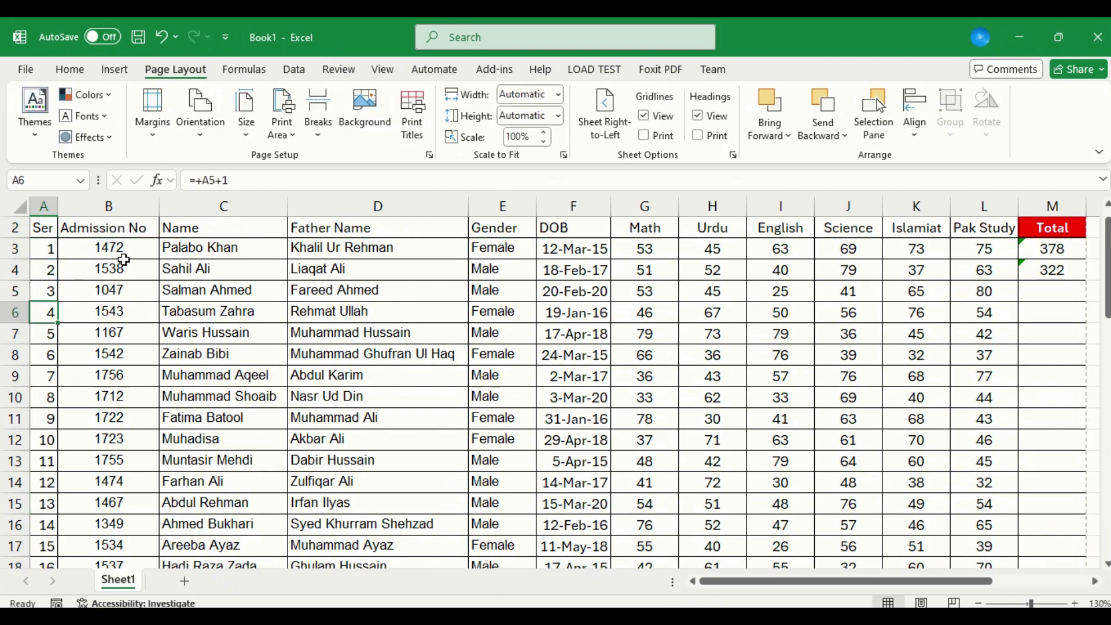
Copy the formula in A5 down the Ser column to row 53 and return to the table's header.
key("Up")
key("ctrl+c")
key("ctrl+shift+Down")
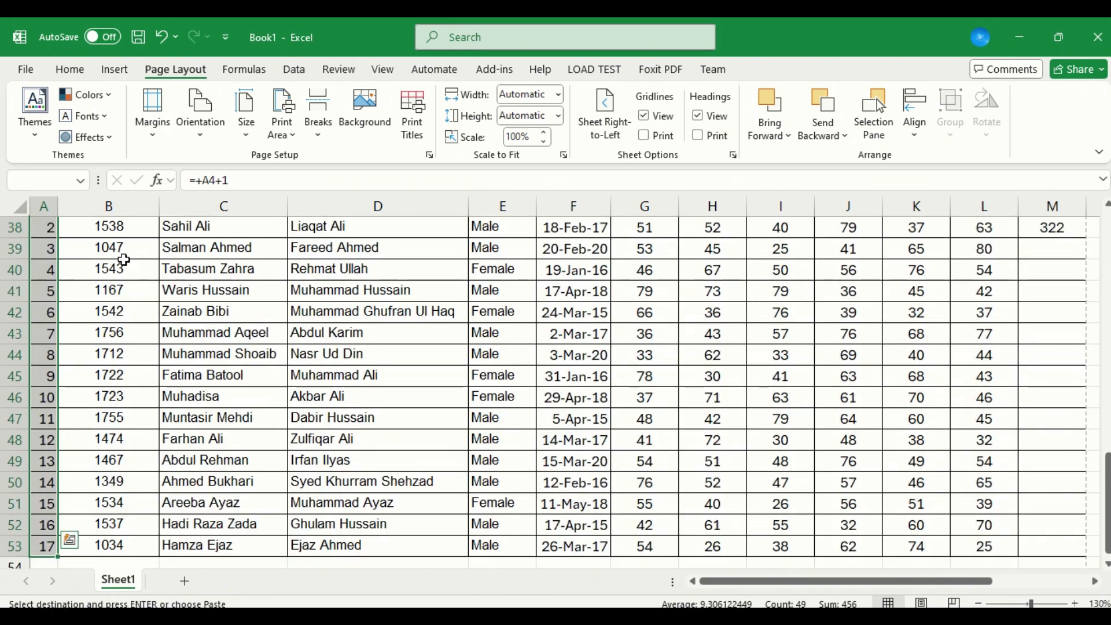
key("Return")
key("ctrl+Down")
key("ctrl+Up")
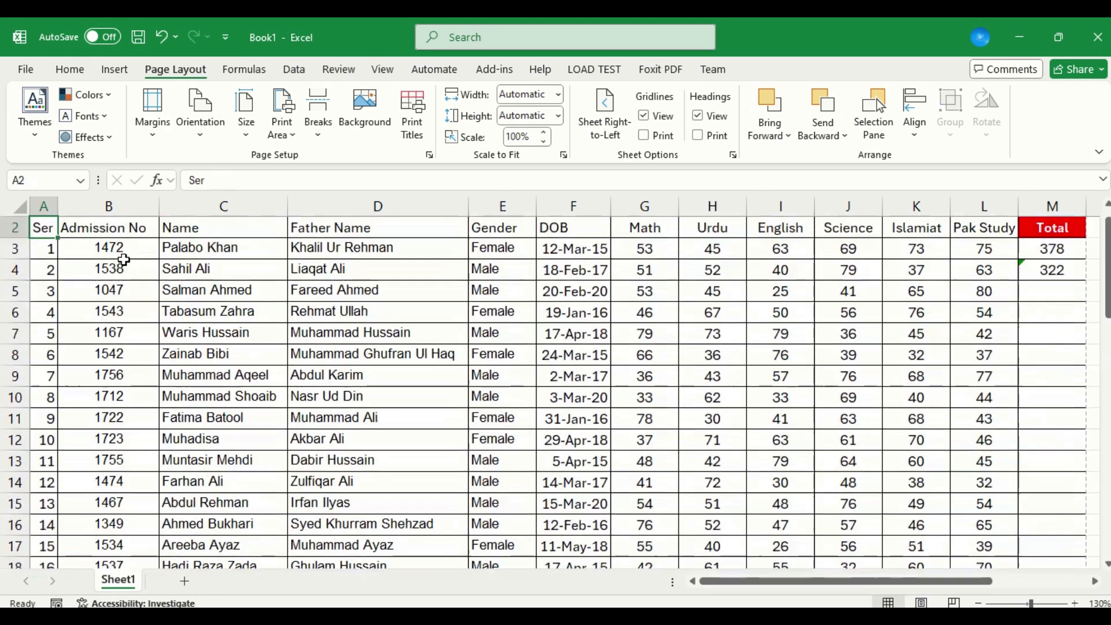
Open the print preview of the extended table and look through its second page before returning to the first.
key("ctrl+p")
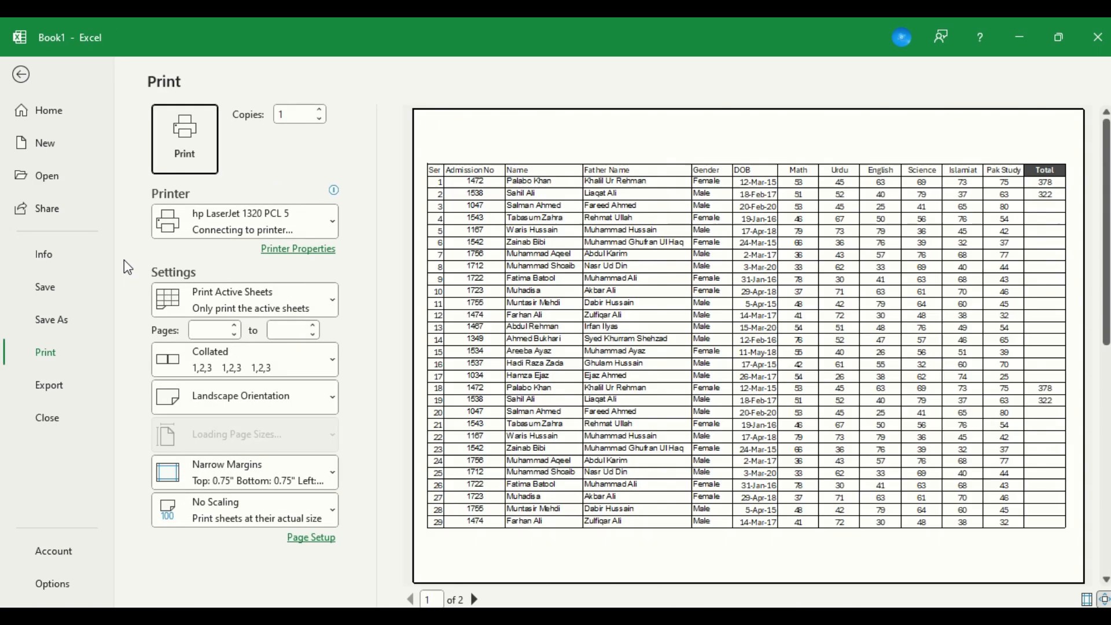
left_click(474, 600)
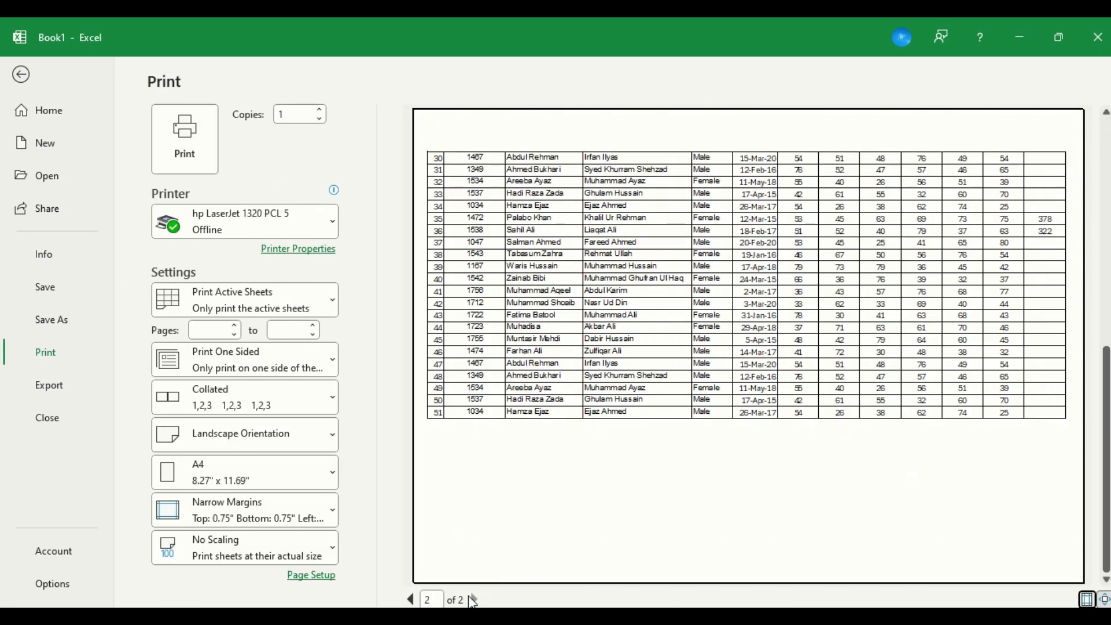
left_click(411, 600)
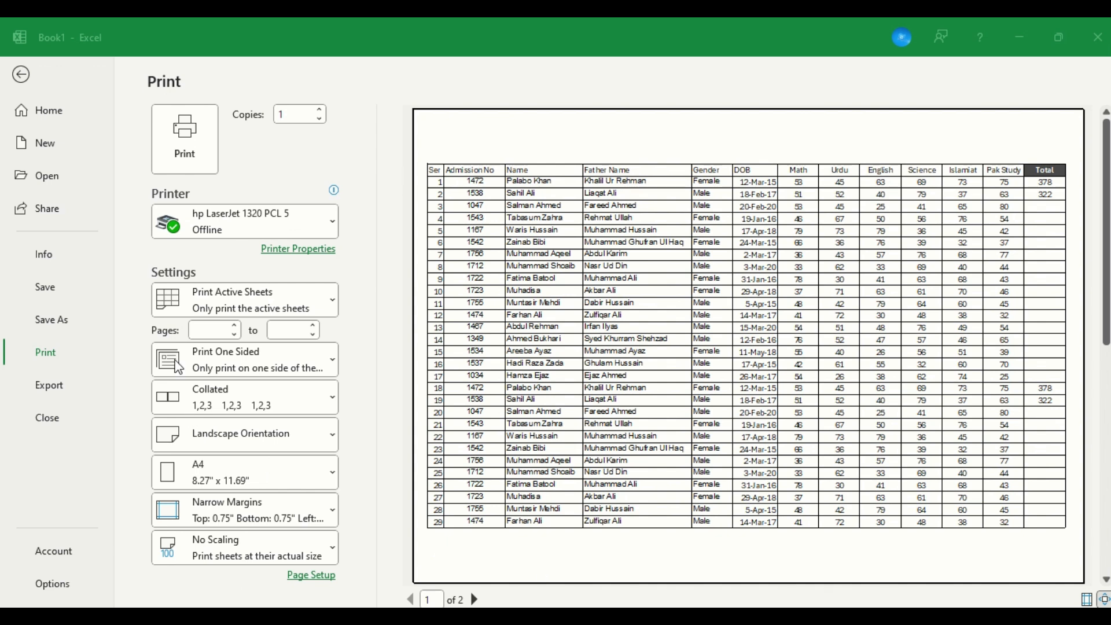
Limit the printed page range to pages 1 to 1.
left_click(200, 329)
left_click(200, 329)
type("1")
key("Tab")
type("1")
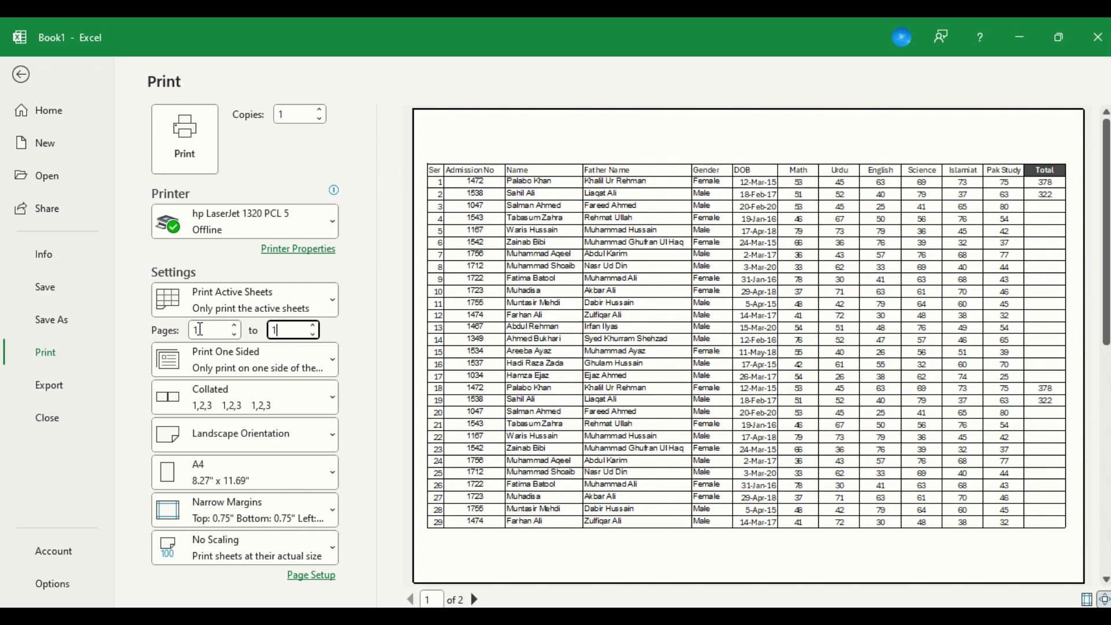
Clear the end page of the printed page range and return to the sheet.
key("BackSpace")
left_click(44, 62)
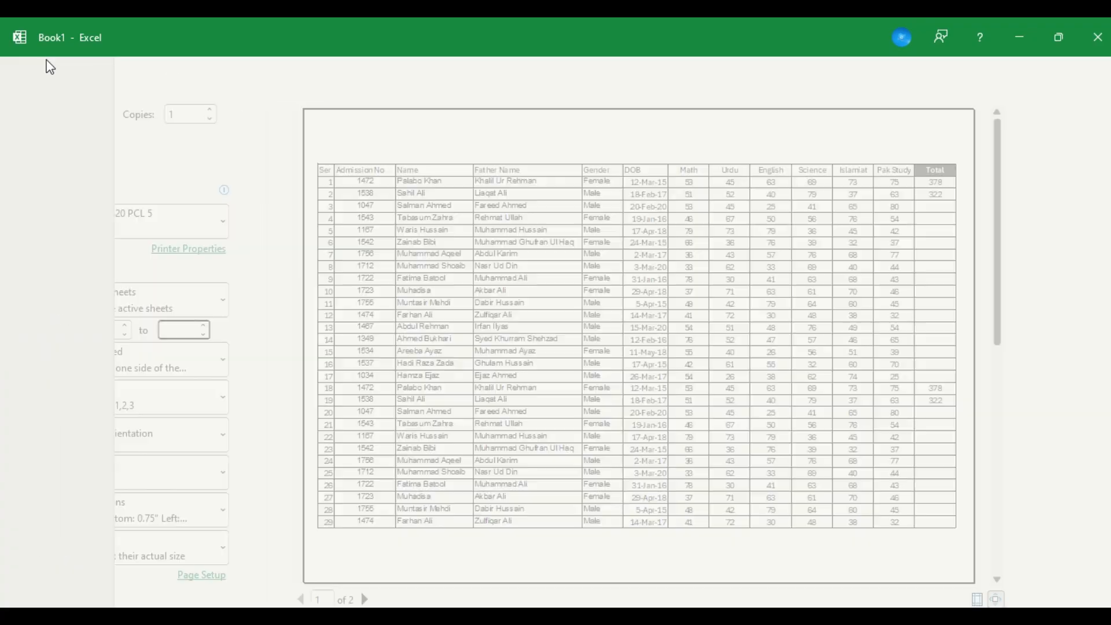
Select the table range A2:M32 and set the printout to Print Selection.
left_click_drag(43, 227, 58, 564)
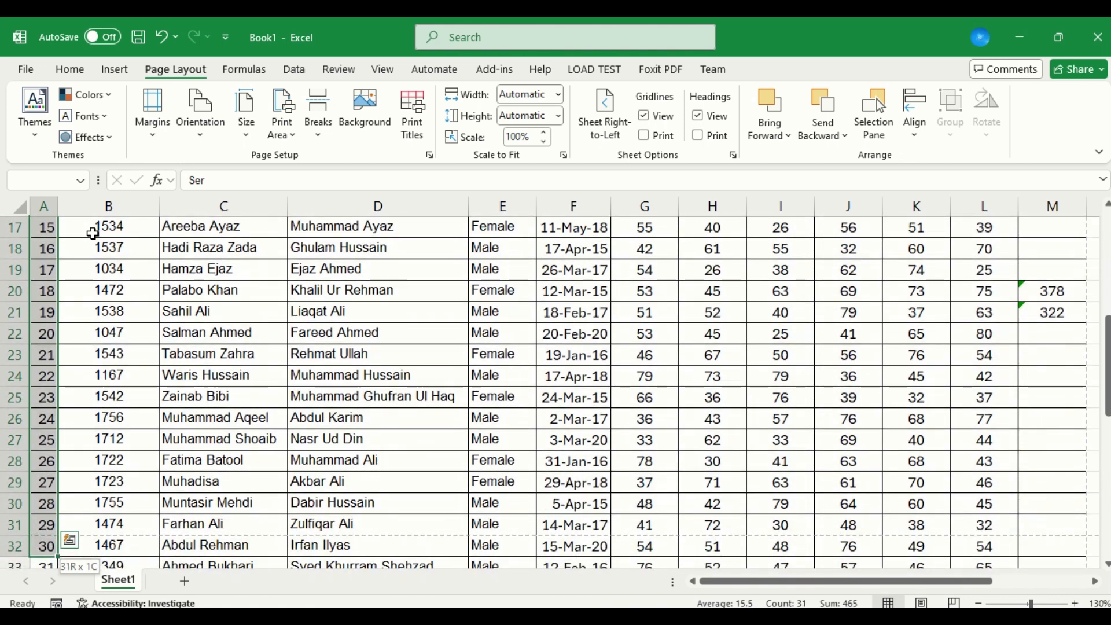
key("ctrl+a")
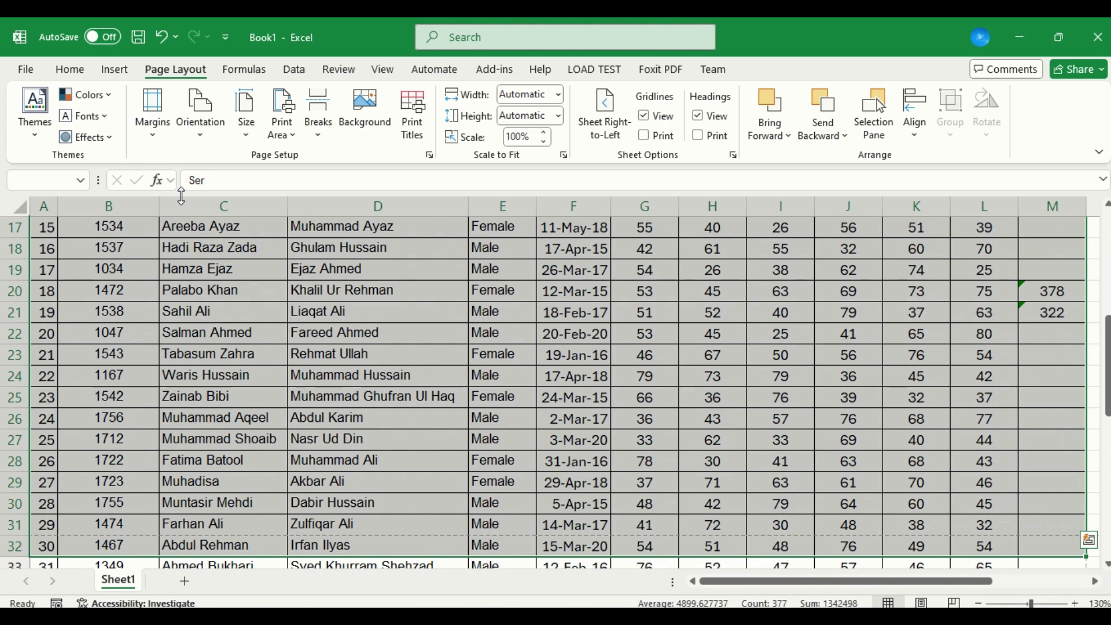
key("ctrl+p")
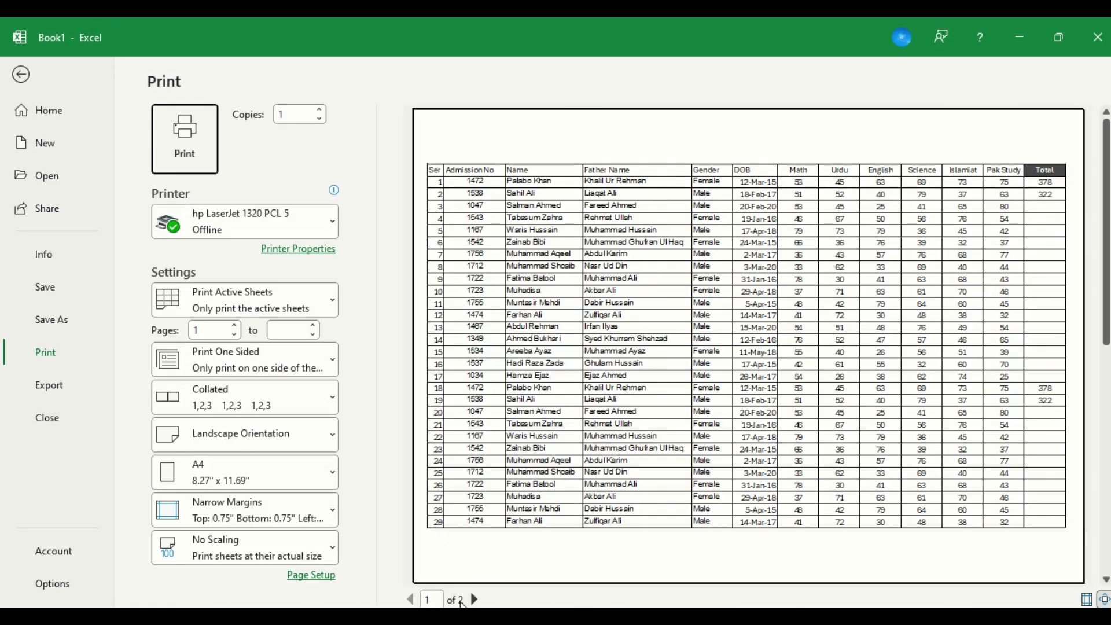
left_click(475, 600)
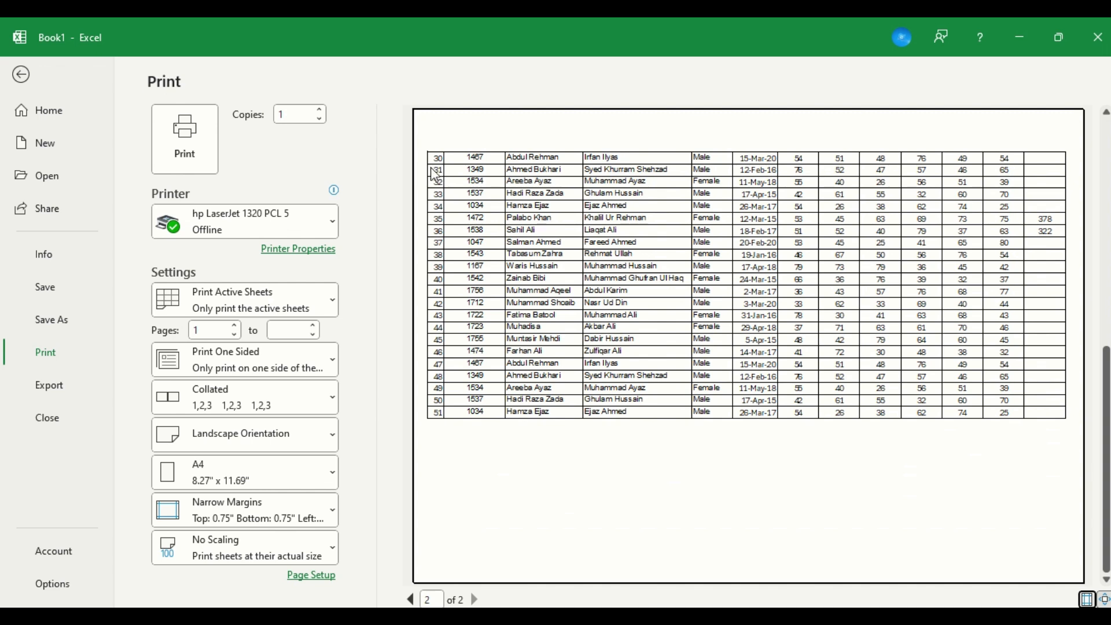
left_click(319, 306)
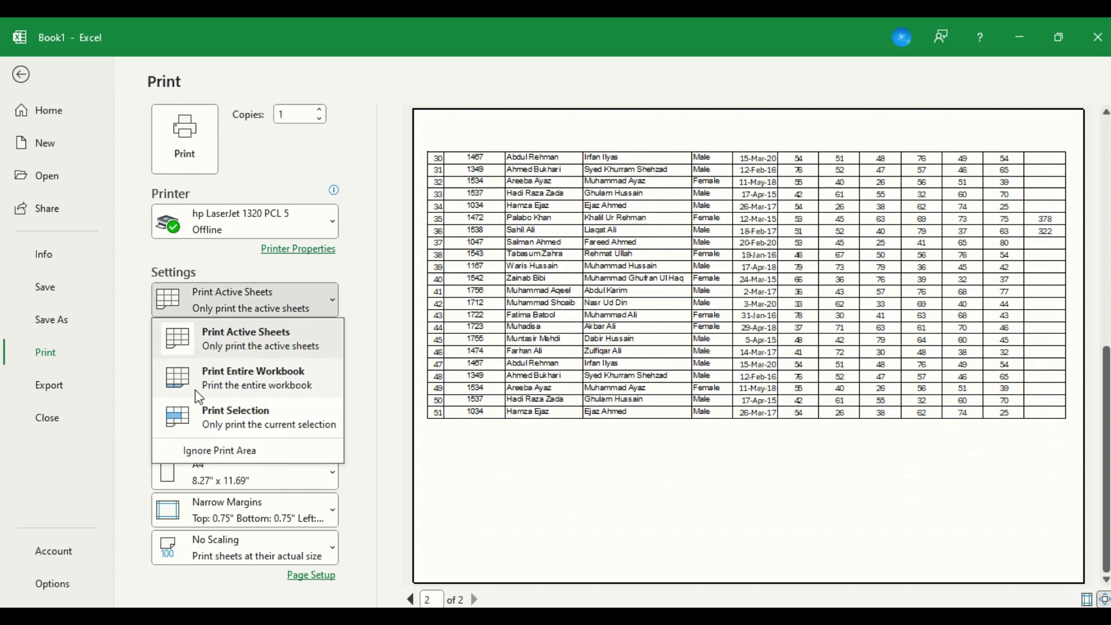
left_click(259, 427)
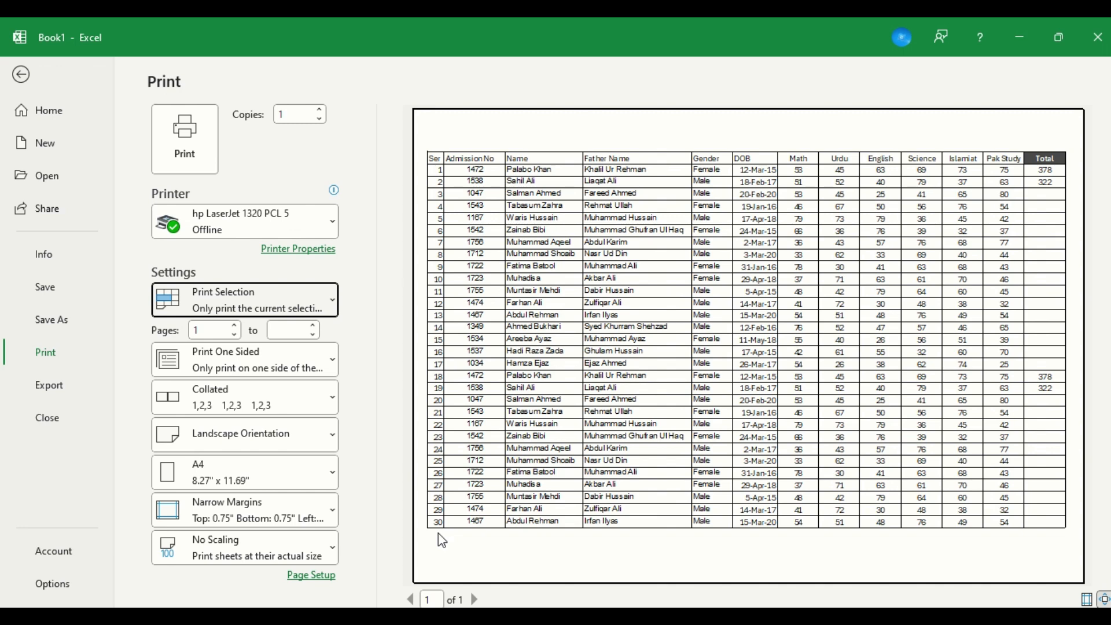
key("Escape")
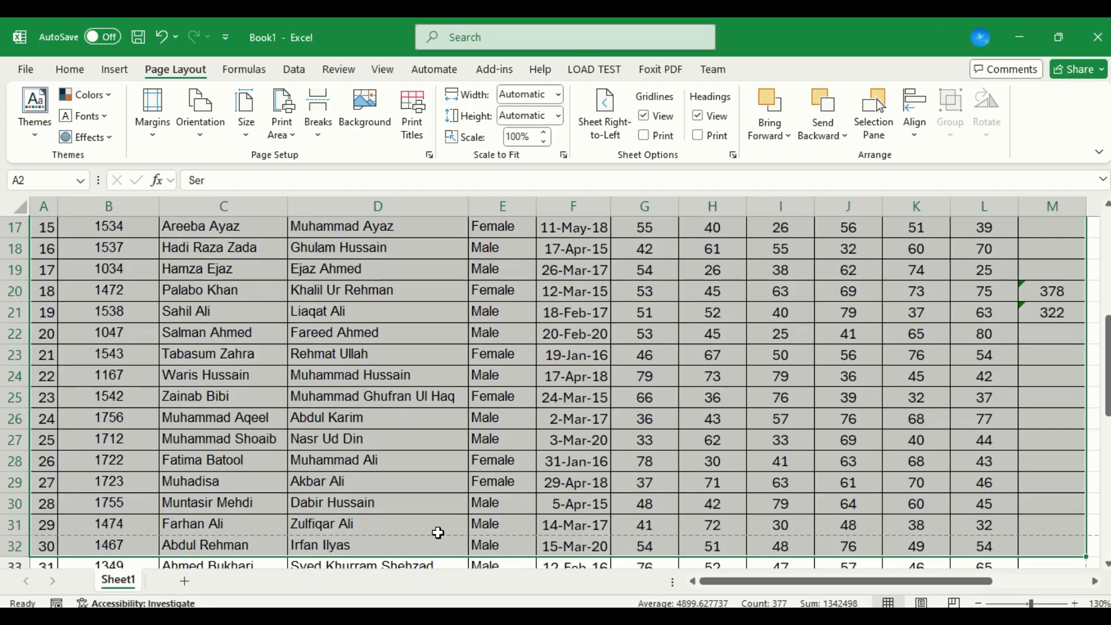
Extend the selected range down to row 34 and look at the second page of its print preview.
key("shift+Down")
key("shift+Down")
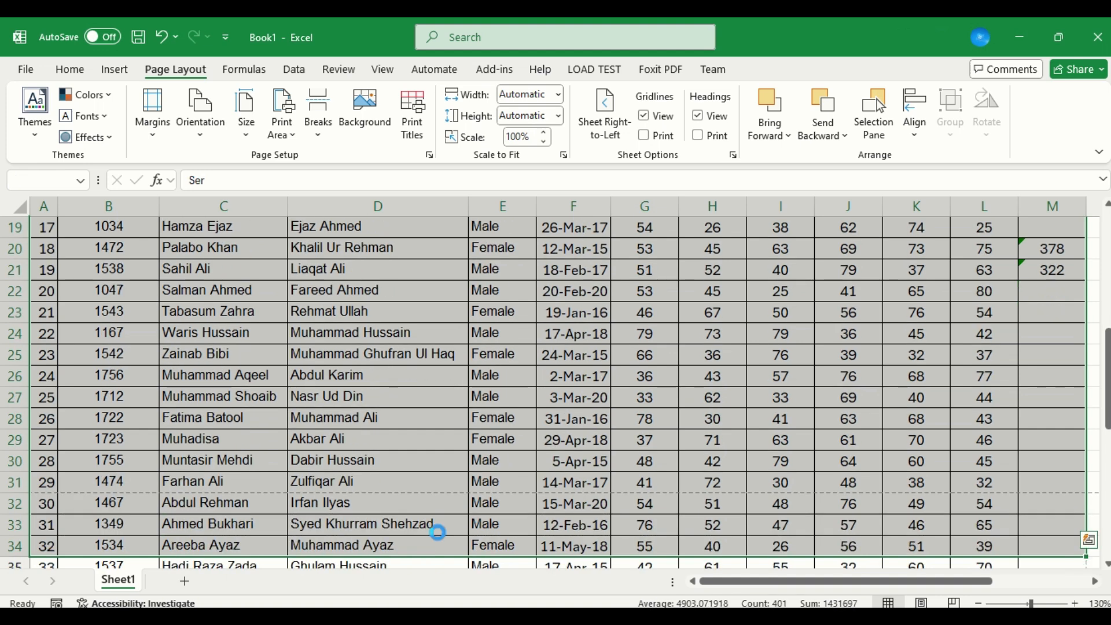
key("ctrl+p")
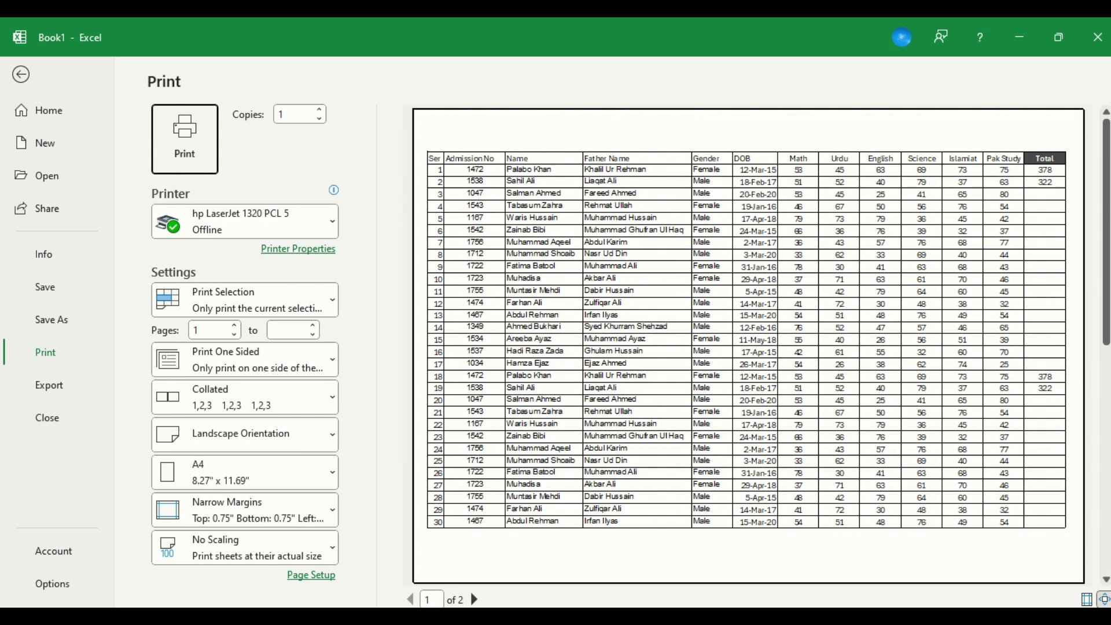
left_click(474, 599)
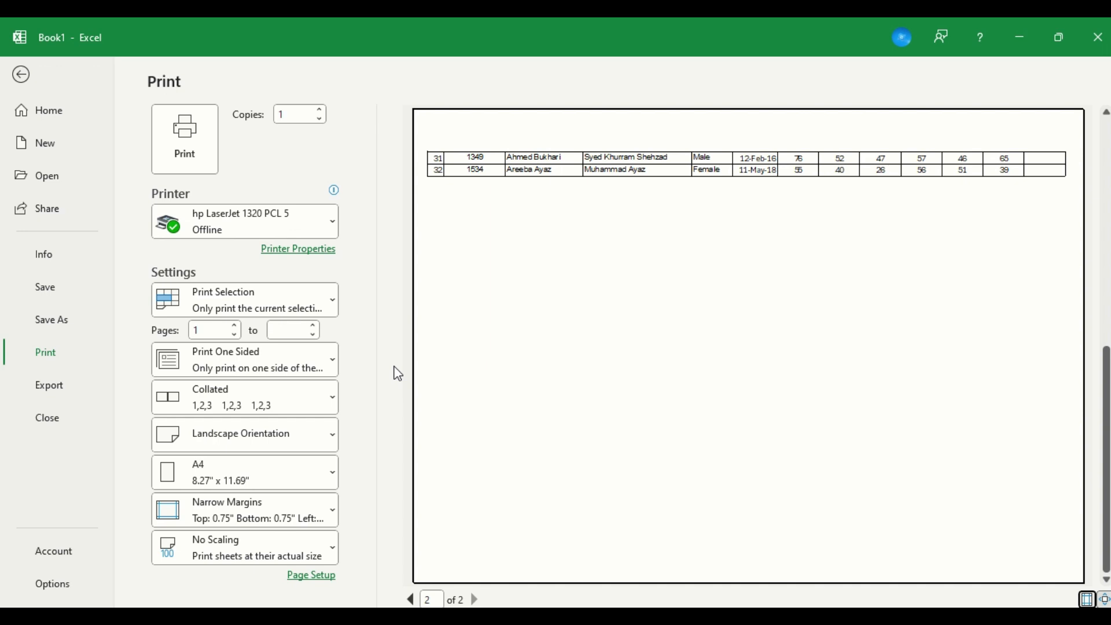
Set the page scaling to 95% of normal size in Page Setup and return to the sheet.
left_click(301, 579)
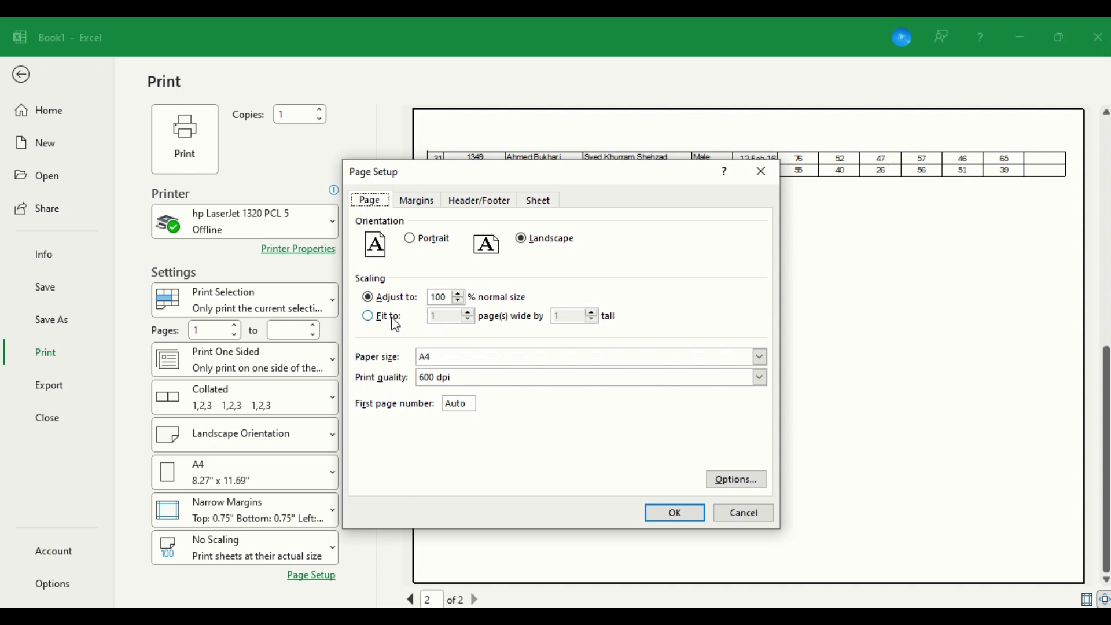
left_click(458, 301)
left_click(664, 521)
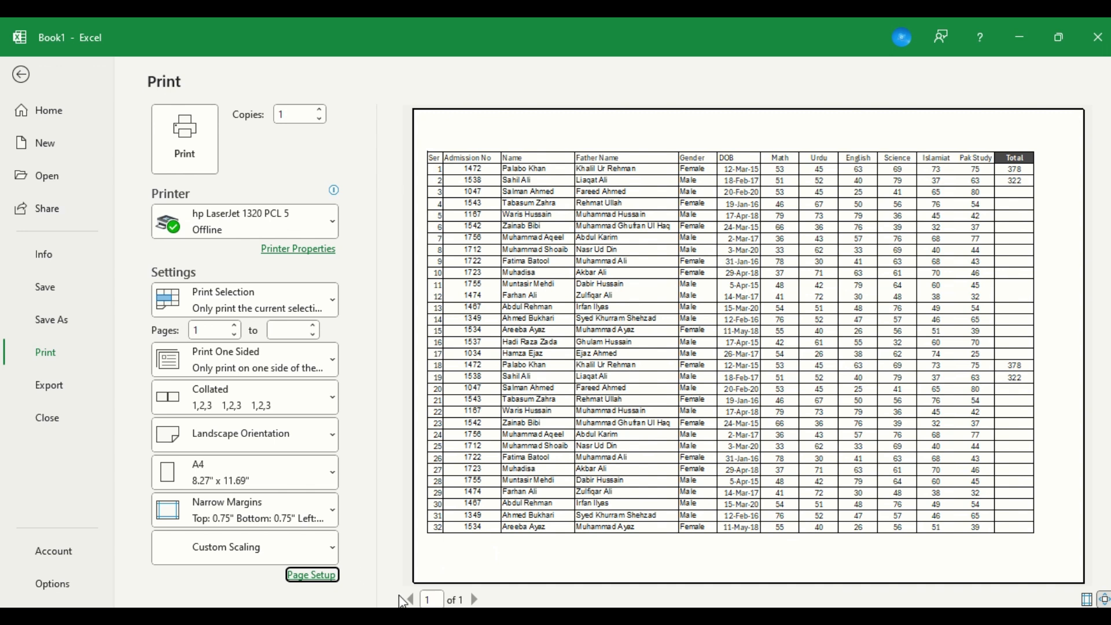
key("Escape")
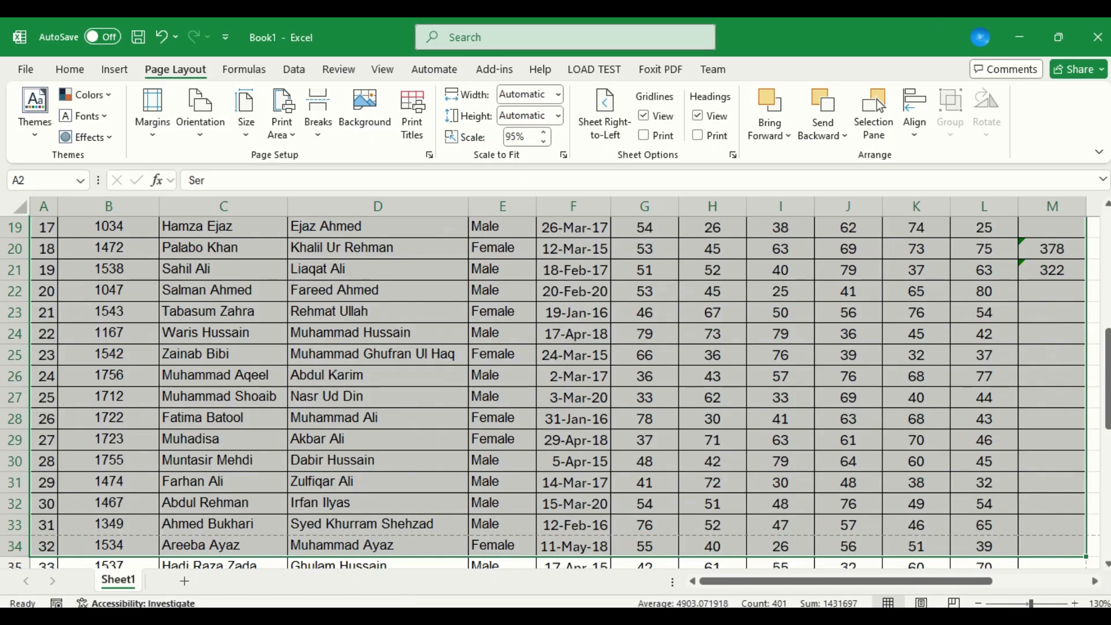
Copy the last record in A53:L53 and paste it into row 67, just below the dashed page break.
key("Down")
key("ctrl+Down")
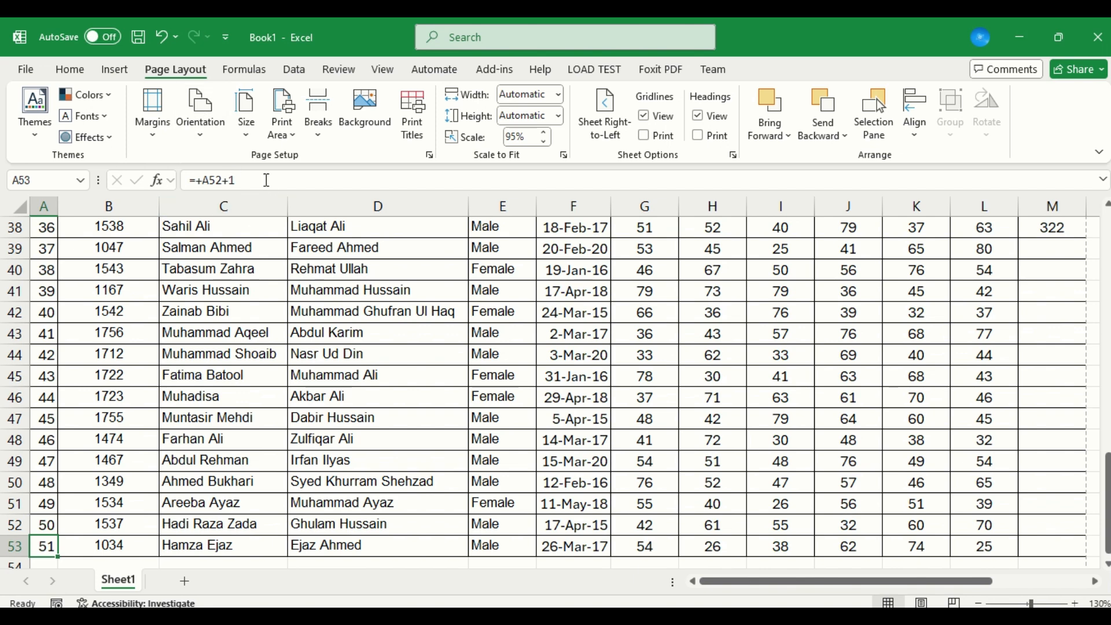
key("Down")
key("Down")
key("Down")
key("Down")
key("Down")
key("Down")
key("Down")
key("Down")
key("Down")
key("Down")
key("Down")
key("Down")
key("Down")
key("Down")
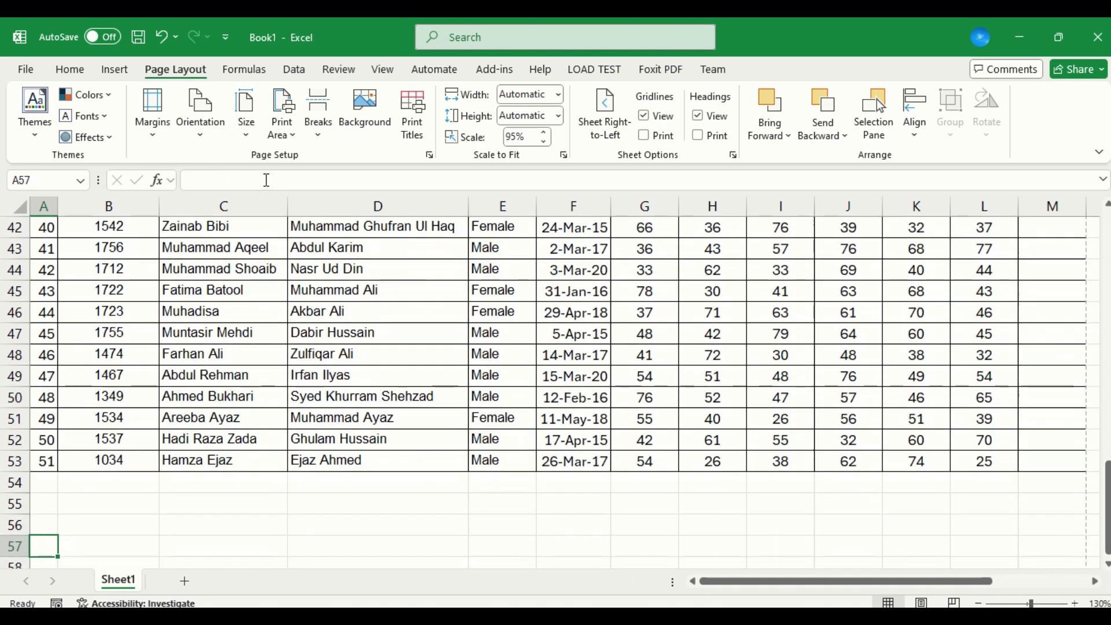
key("Right")
key("Right")
key("Right")
key("Right")
key("Right")
key("Right")
key("Right")
key("Up")
key("Up")
key("Up")
key("Up")
key("Up")
key("Up")
key("Up")
key("Up")
key("Up")
key("Up")
key("Up")
key("Up")
key("Up")
key("Up")
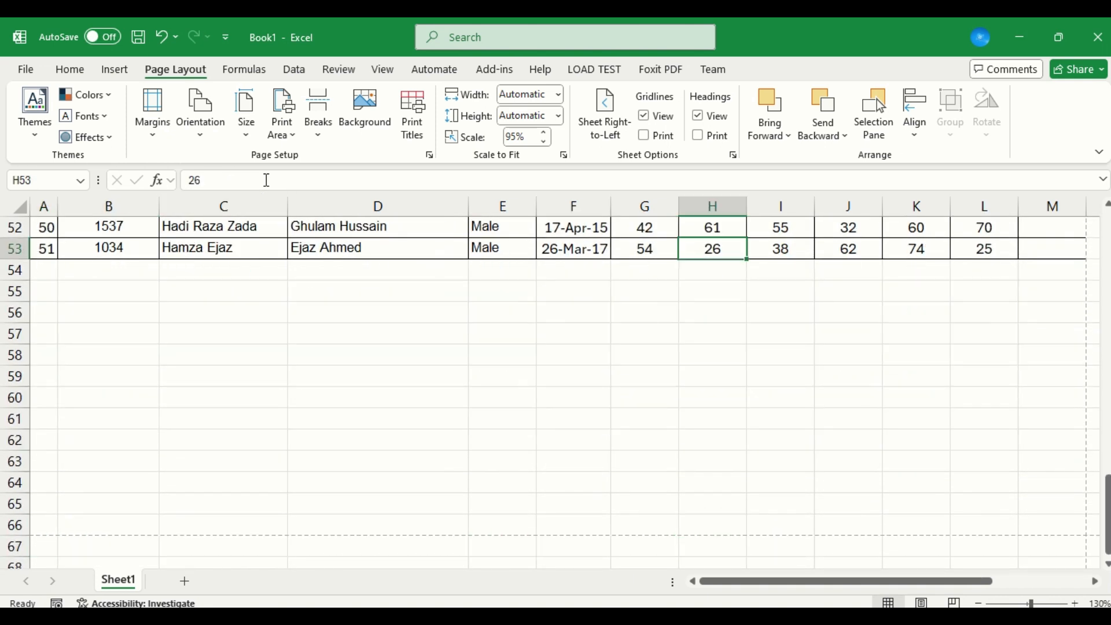
key("Home")
key("ctrl+shift+Right")
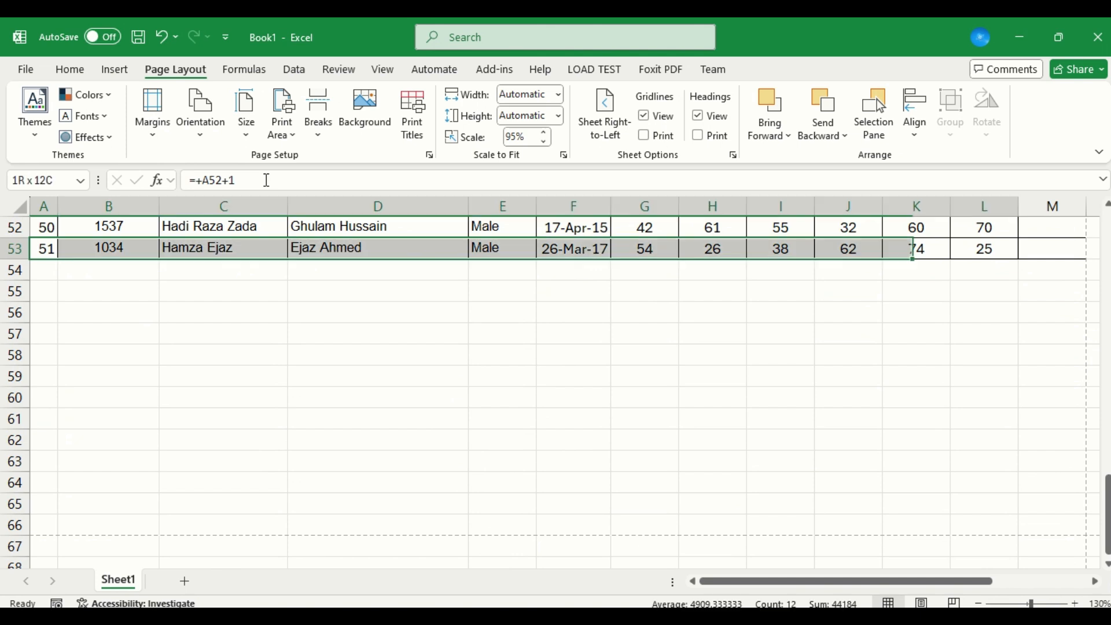
key("ctrl+c")
key("Down")
key("Down")
key("Down")
key("Down")
key("Down")
key("Down")
key("Down")
key("Down")
key("Down")
key("Down")
key("Down")
key("Down")
key("Down")
key("Down")
key("Down")
key("Down")
key("Down")
key("Down")
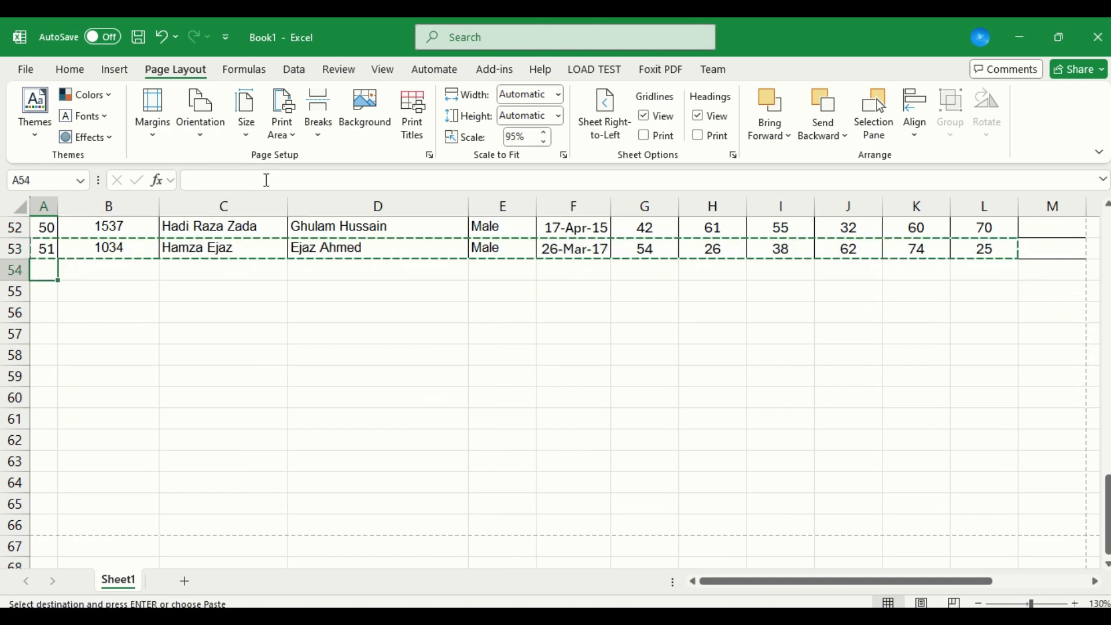
key("Up")
key("Up")
key("Up")
key("Up")
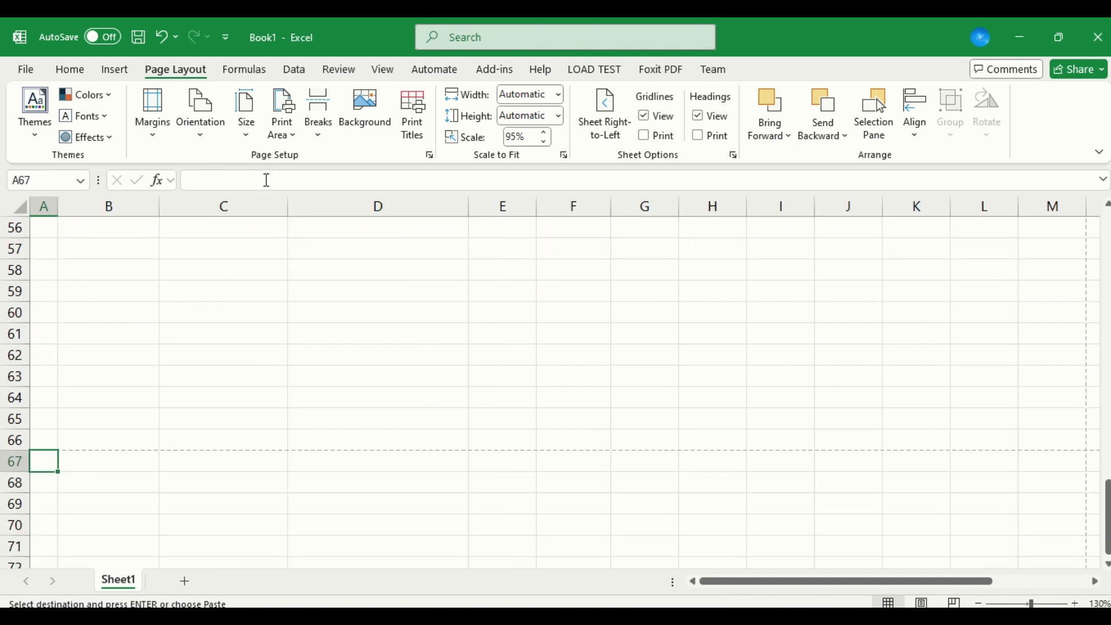
key("Return")
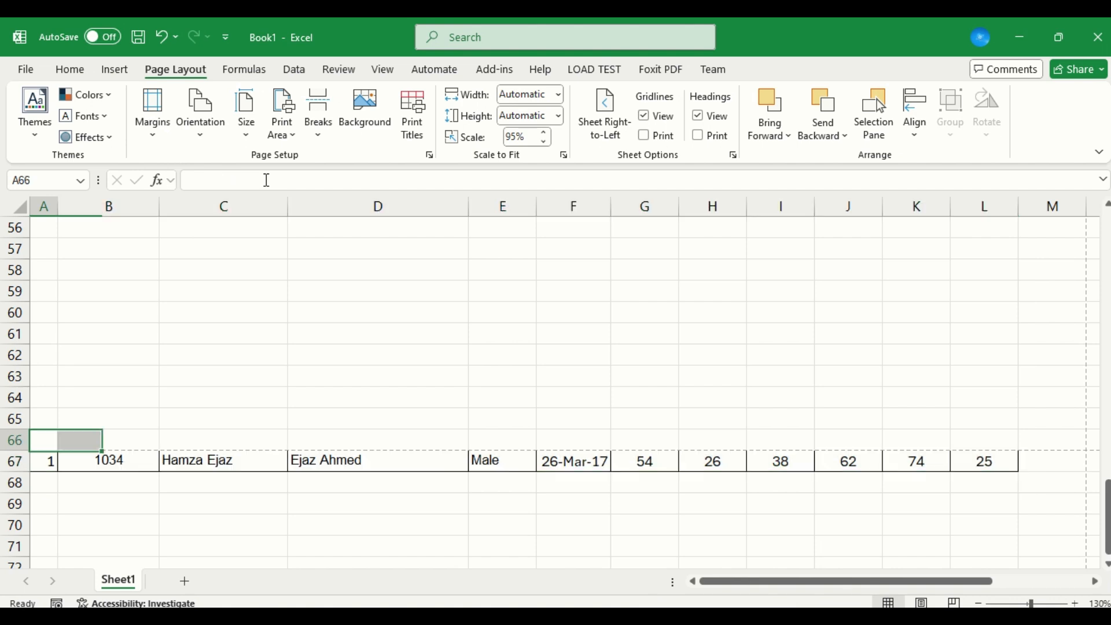
Set the printout to Print Active Sheets and look through the preview up to page 3.
key("ctrl+p")
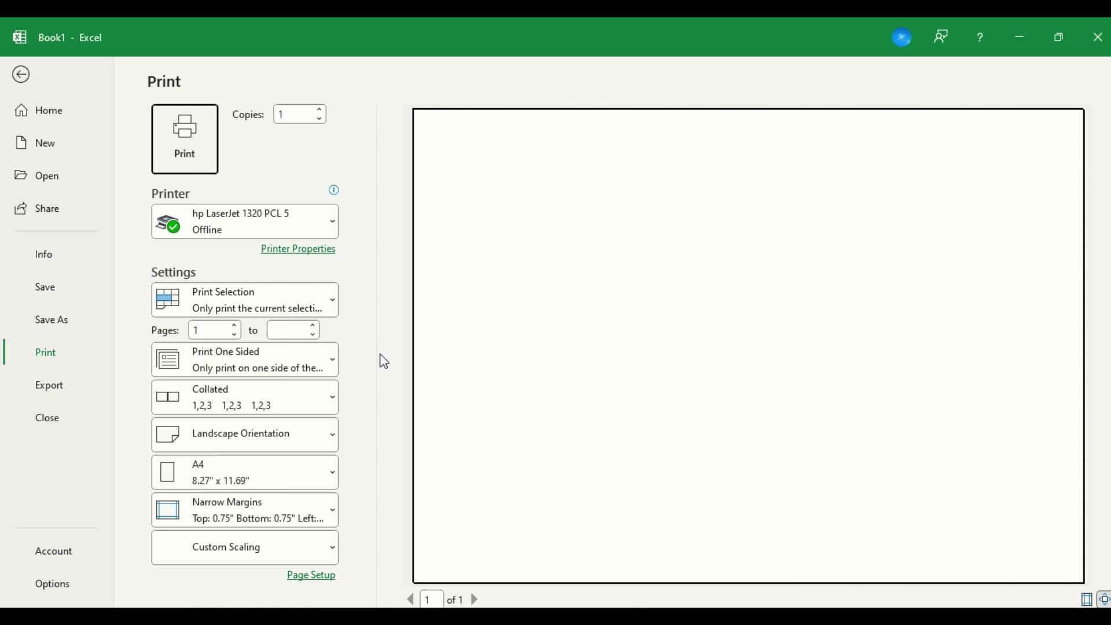
left_click(301, 296)
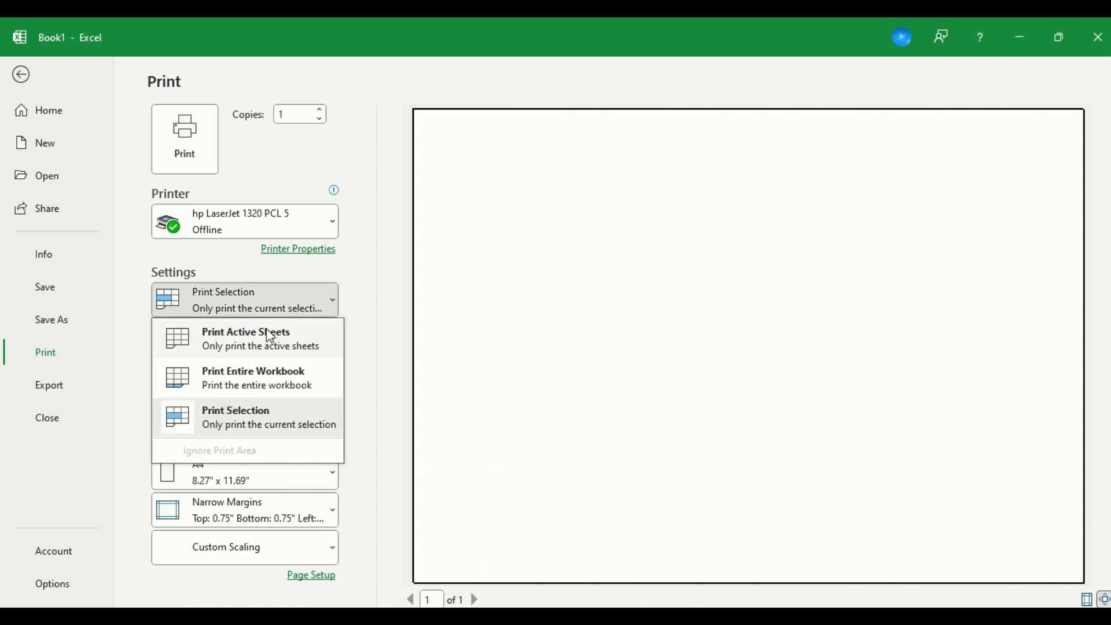
left_click(236, 353)
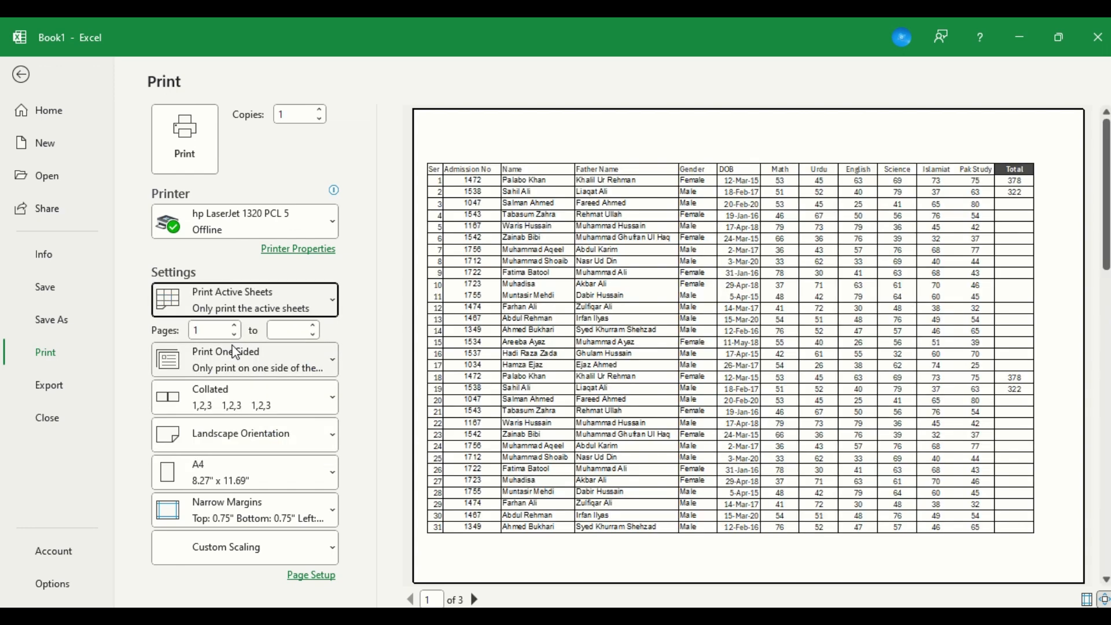
left_click(475, 600)
left_click(475, 600)
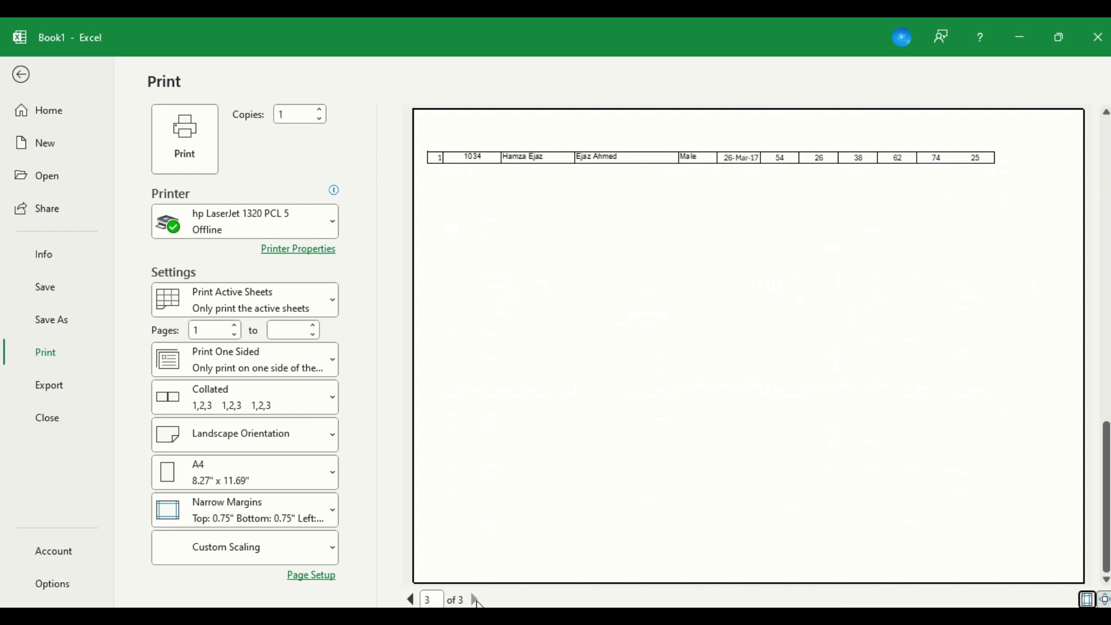
key("Escape")
Select the main table A2:M53 and look at the Print Area options.
key("ctrl+Down")
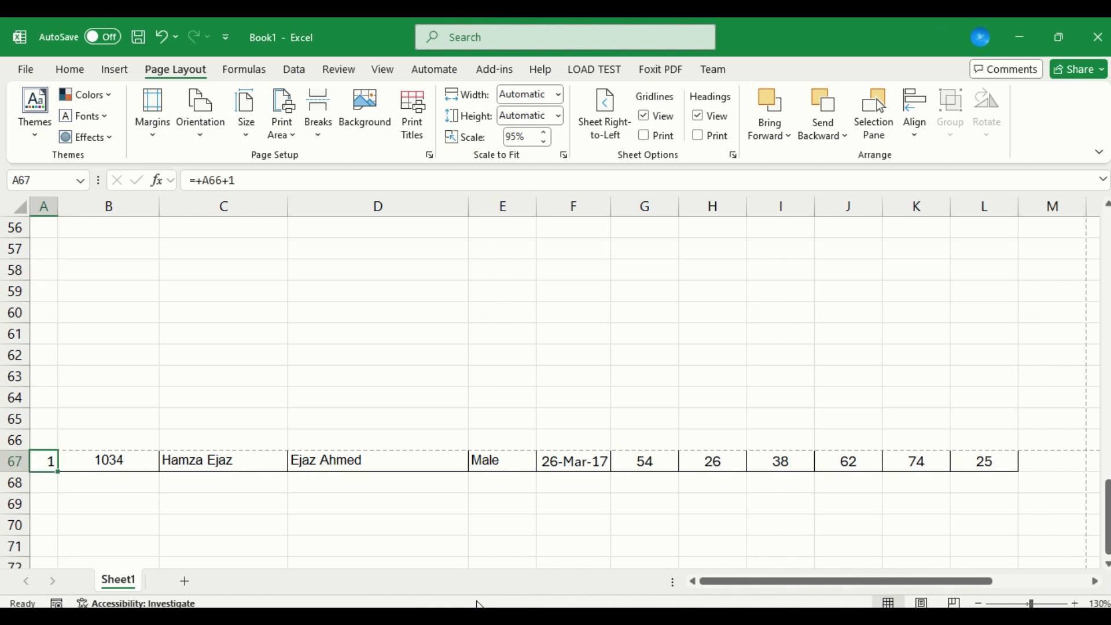
key("ctrl+Up")
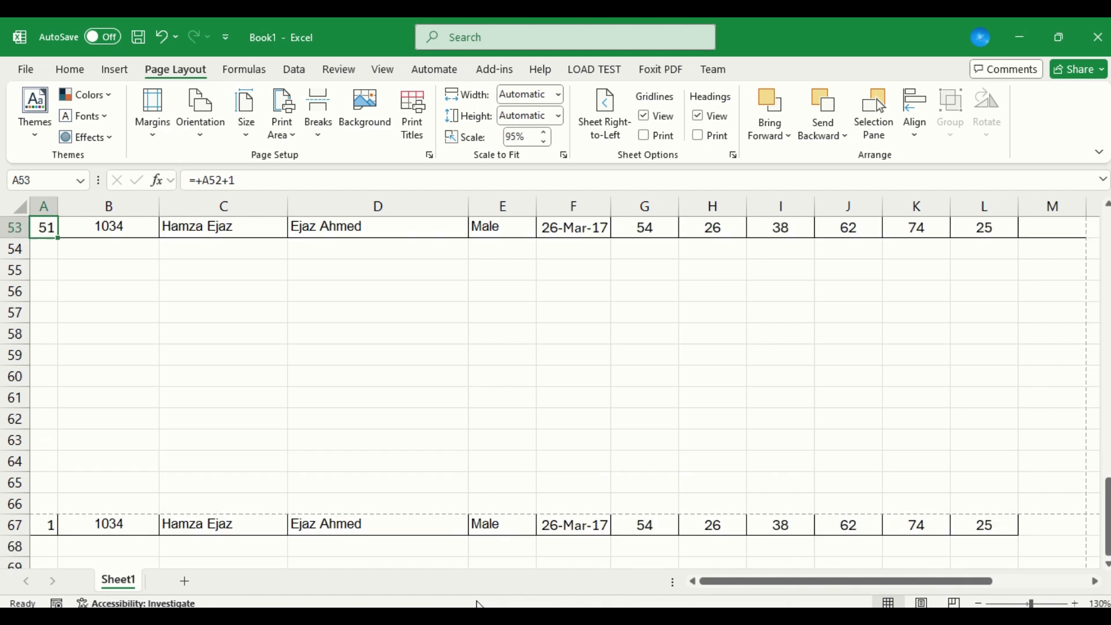
key("ctrl+Up")
key("ctrl+shift+Down")
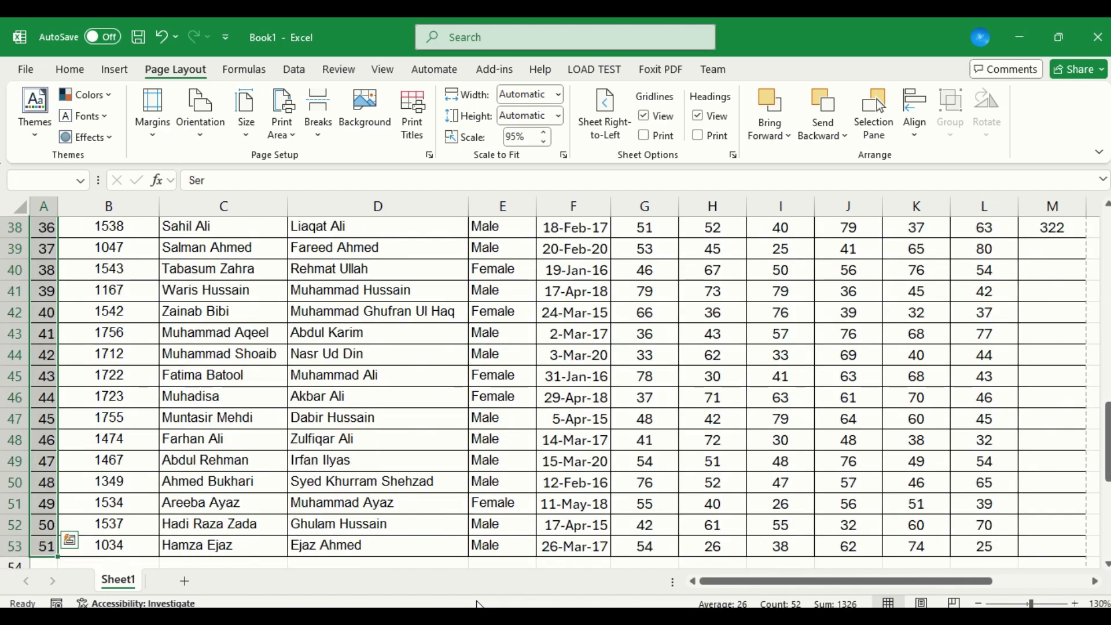
key("ctrl+shift+Right")
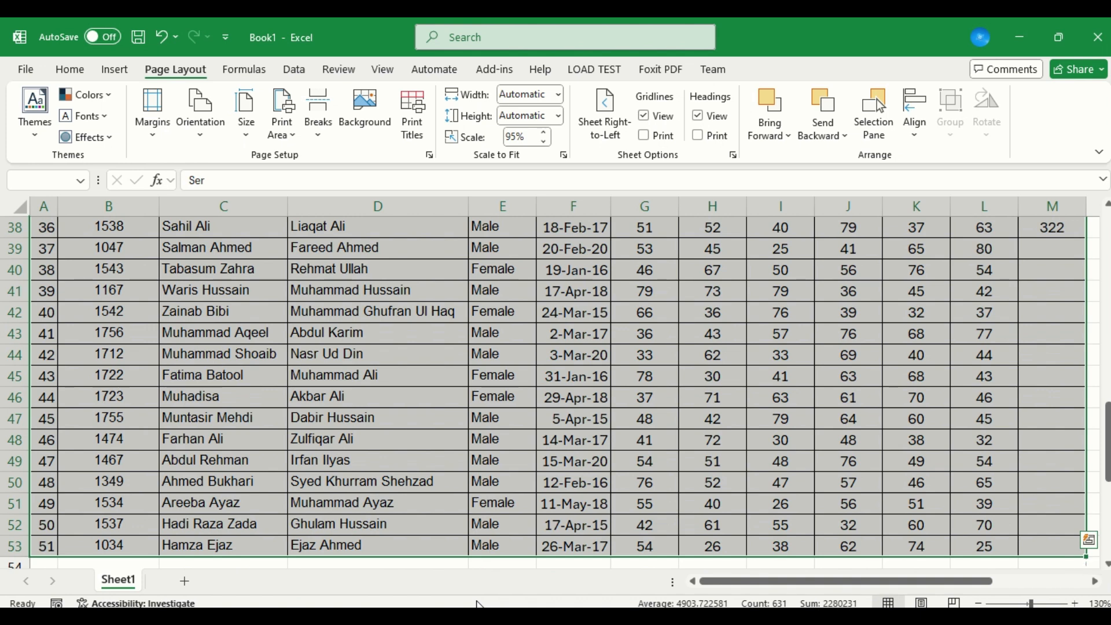
key("ctrl+Up")
key("Down")
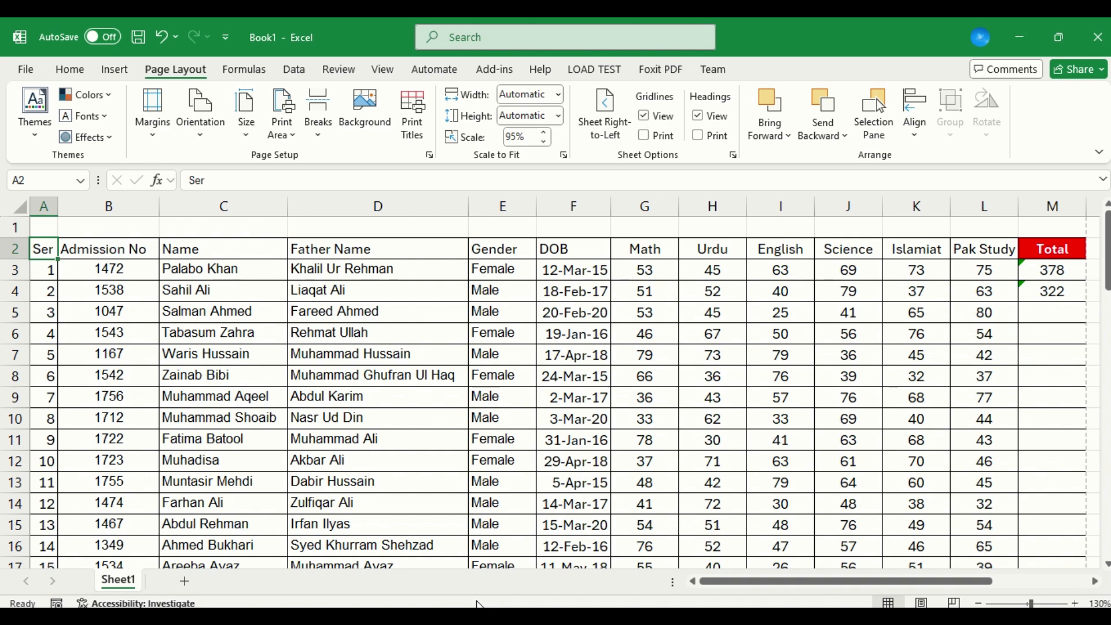
key("ctrl+shift+Down")
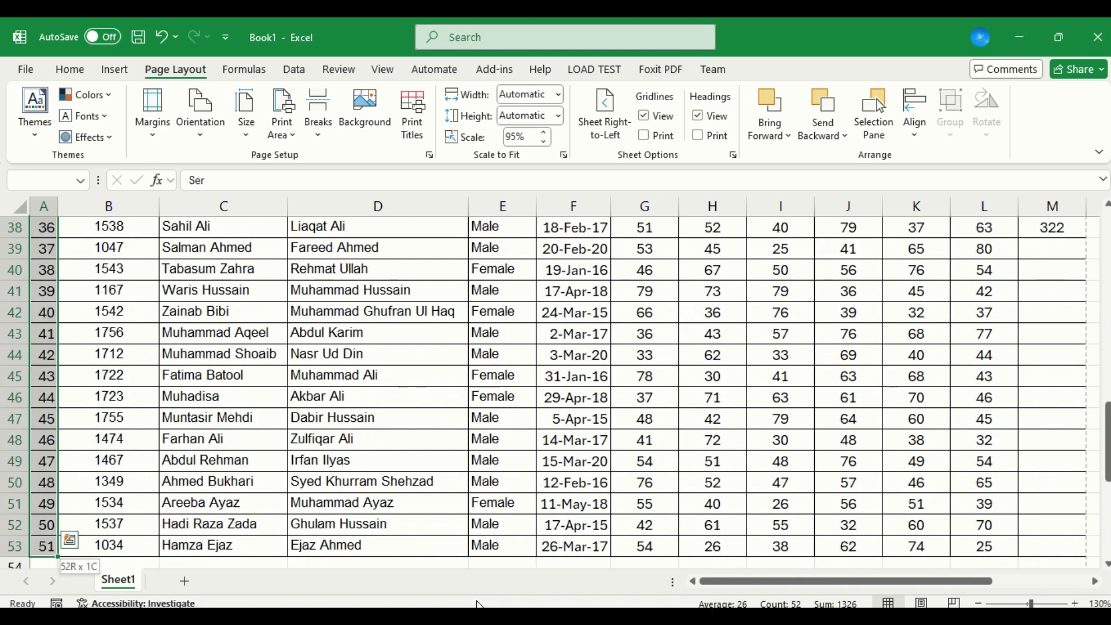
key("ctrl+shift+Right")
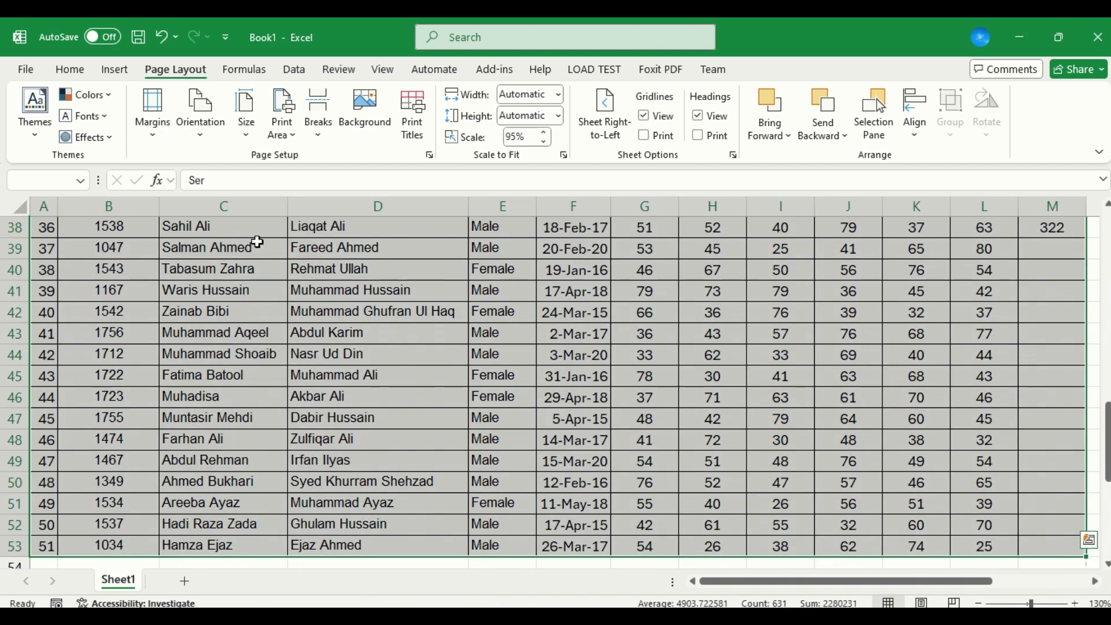
left_click(280, 138)
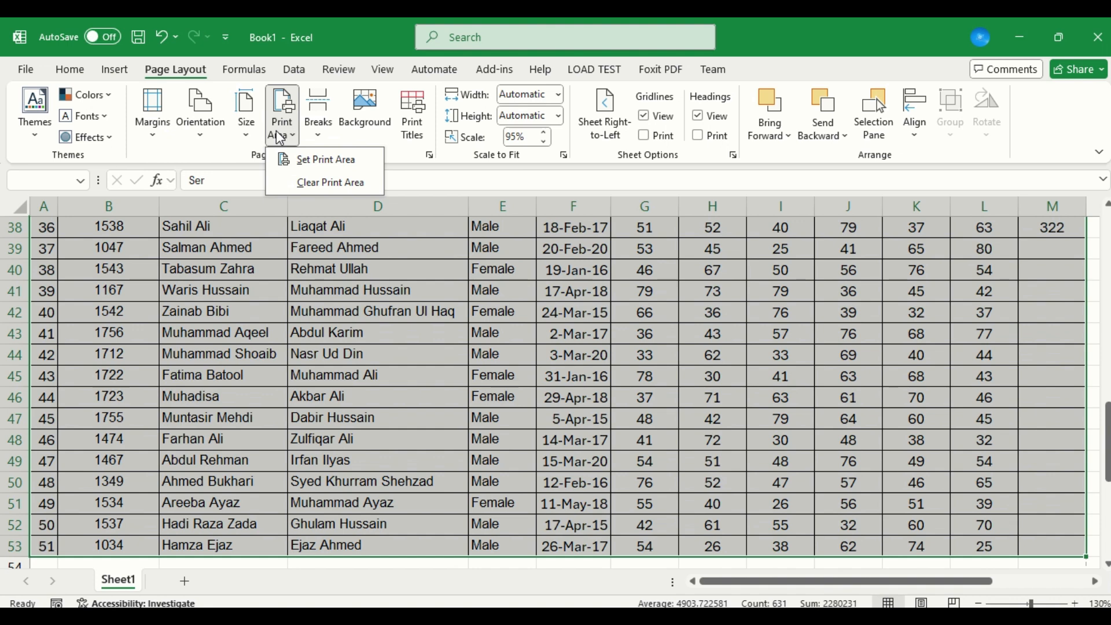
left_click(280, 139)
Set the print area to A2:L53, leaving out the Total column.
key("ctrl+Home")
key("Down")
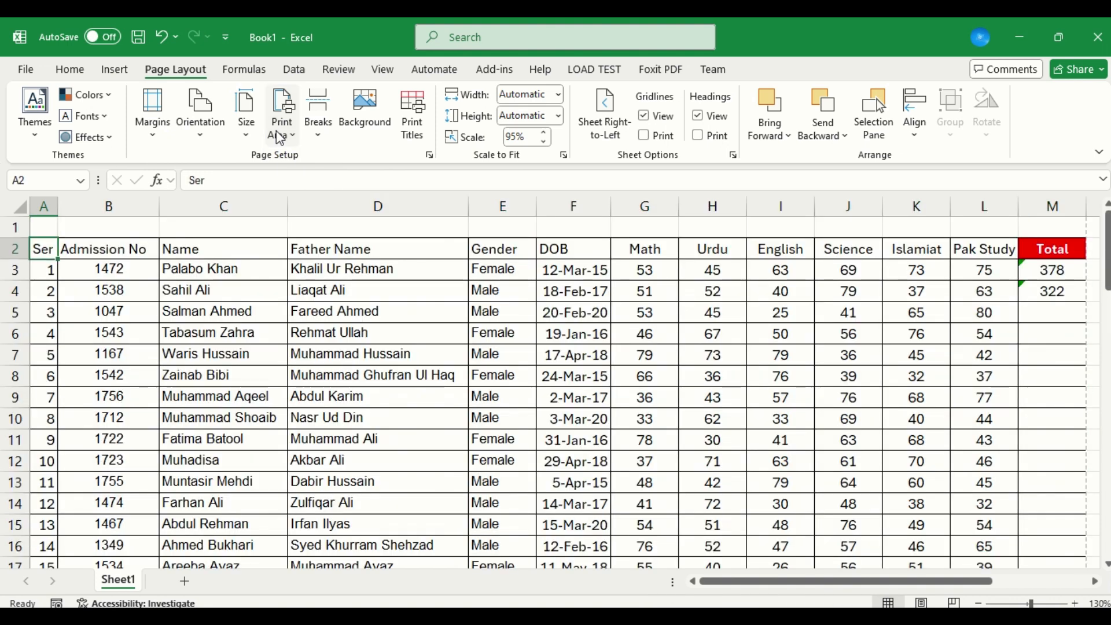
key("ctrl+shift+Right")
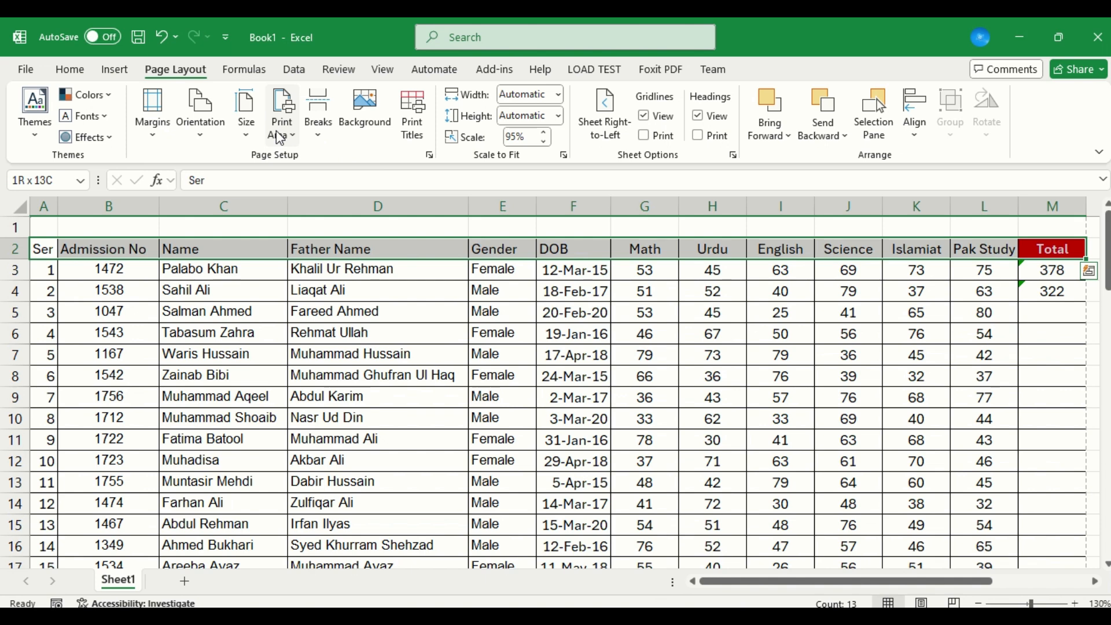
key("shift+Left")
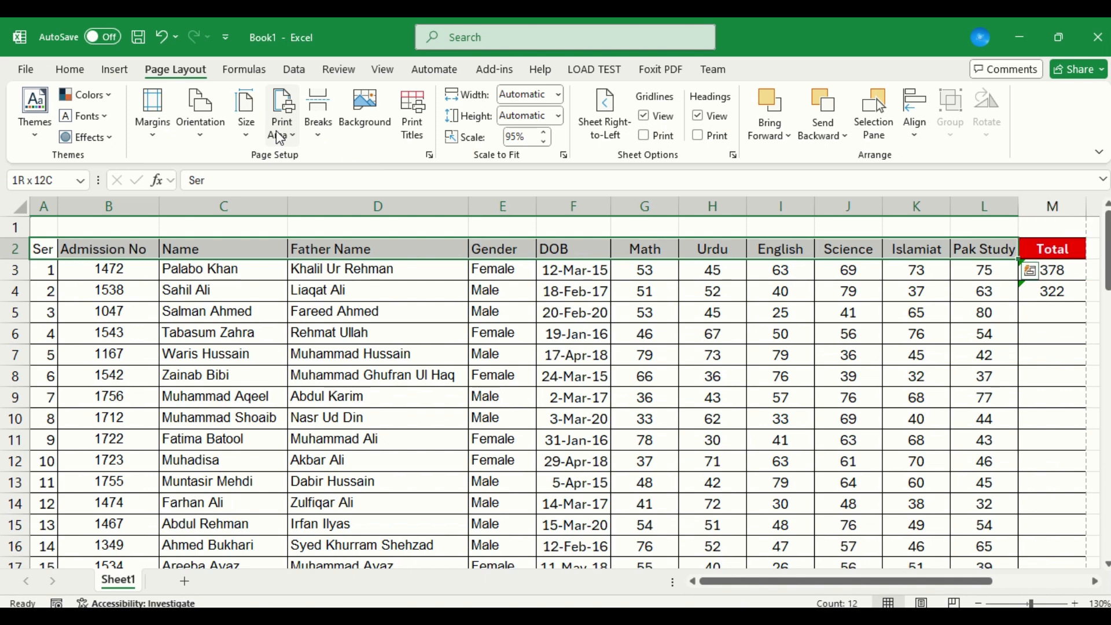
key("ctrl+shift+Down")
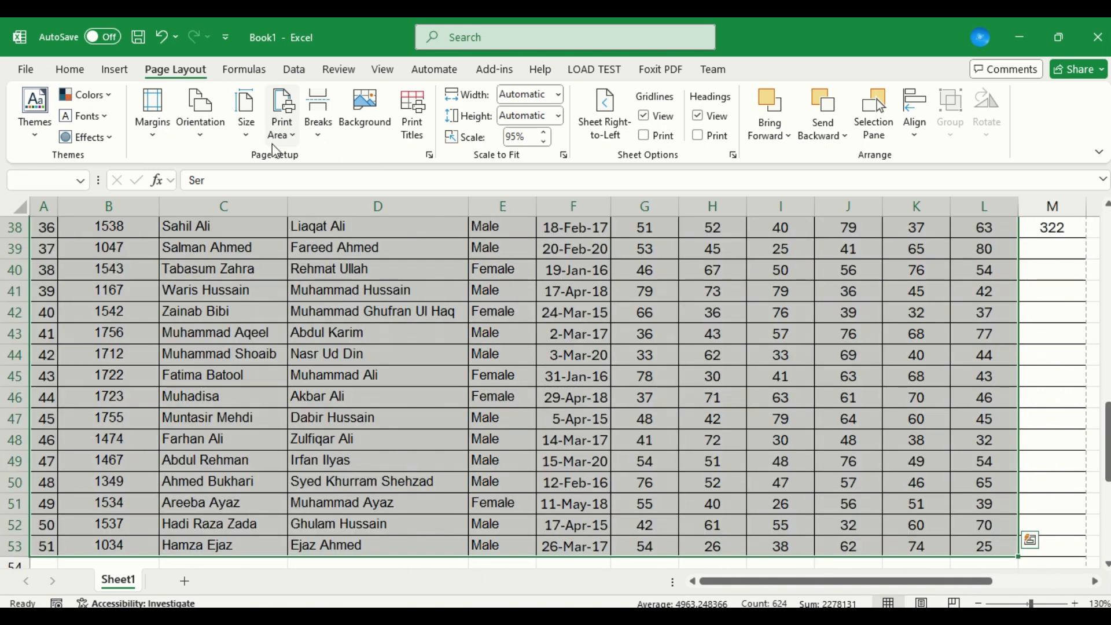
left_click(280, 141)
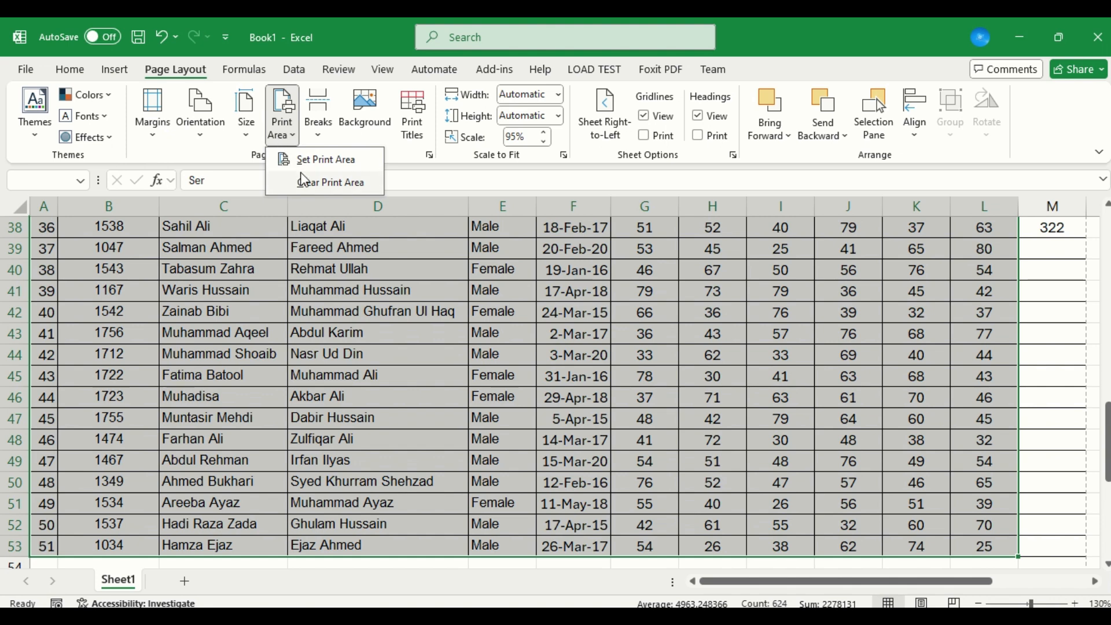
left_click(341, 162)
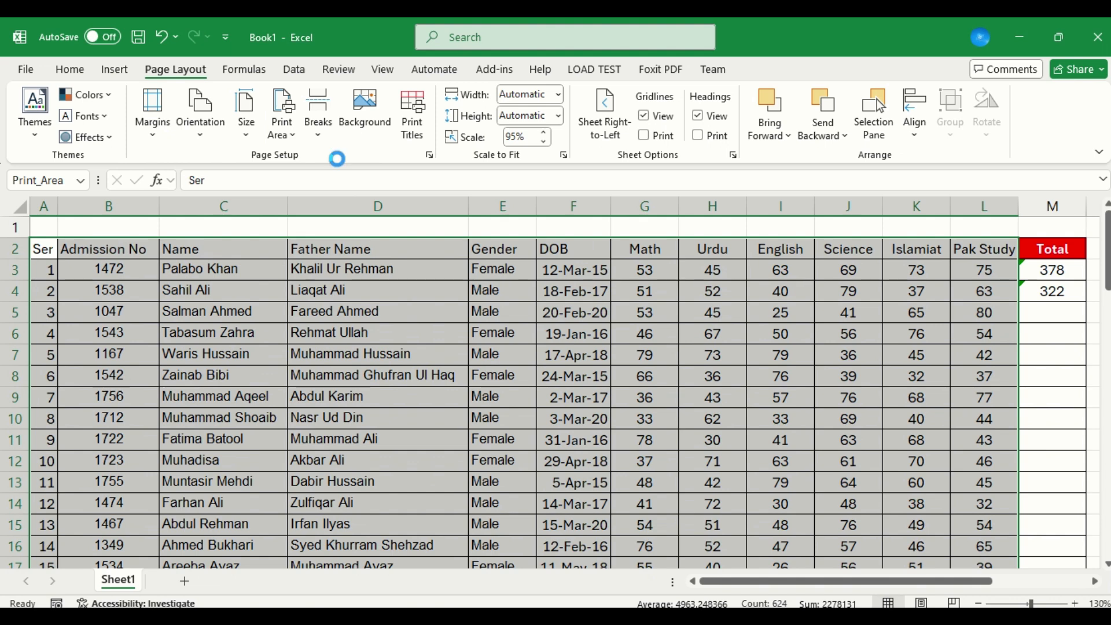
Check both pages of the print preview for the restricted print area and return to the sheet.
key("ctrl+p")
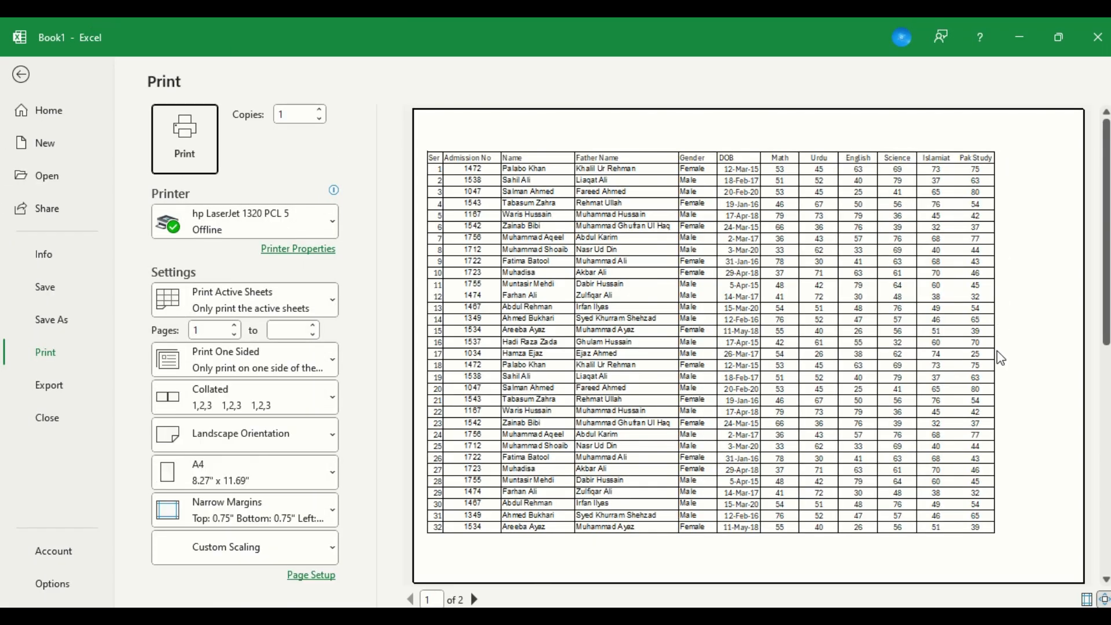
left_click(475, 600)
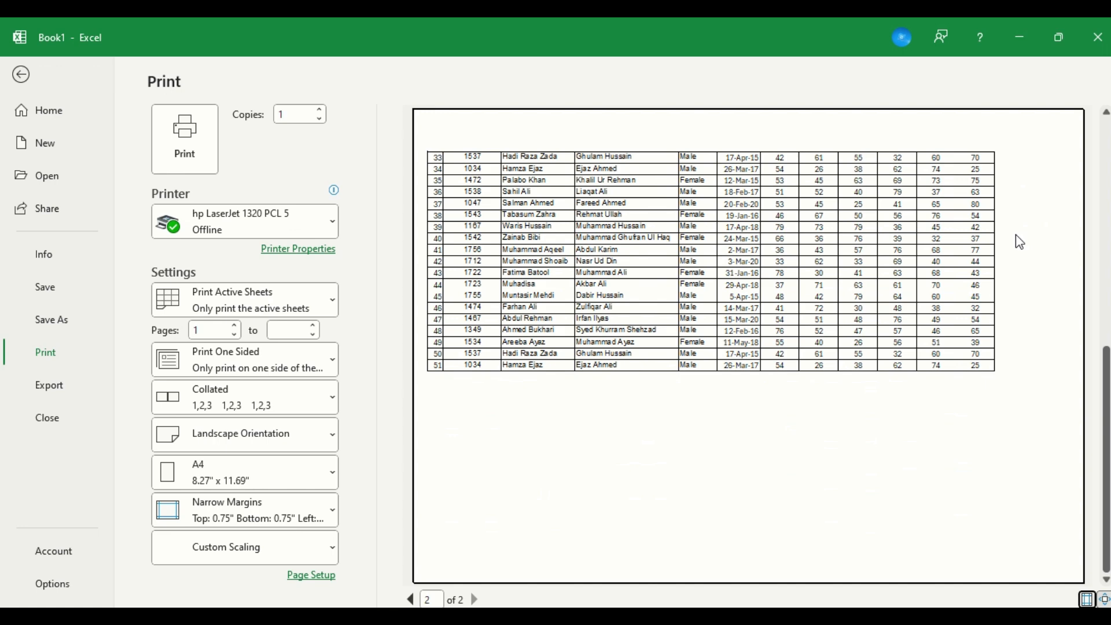
key("Escape")
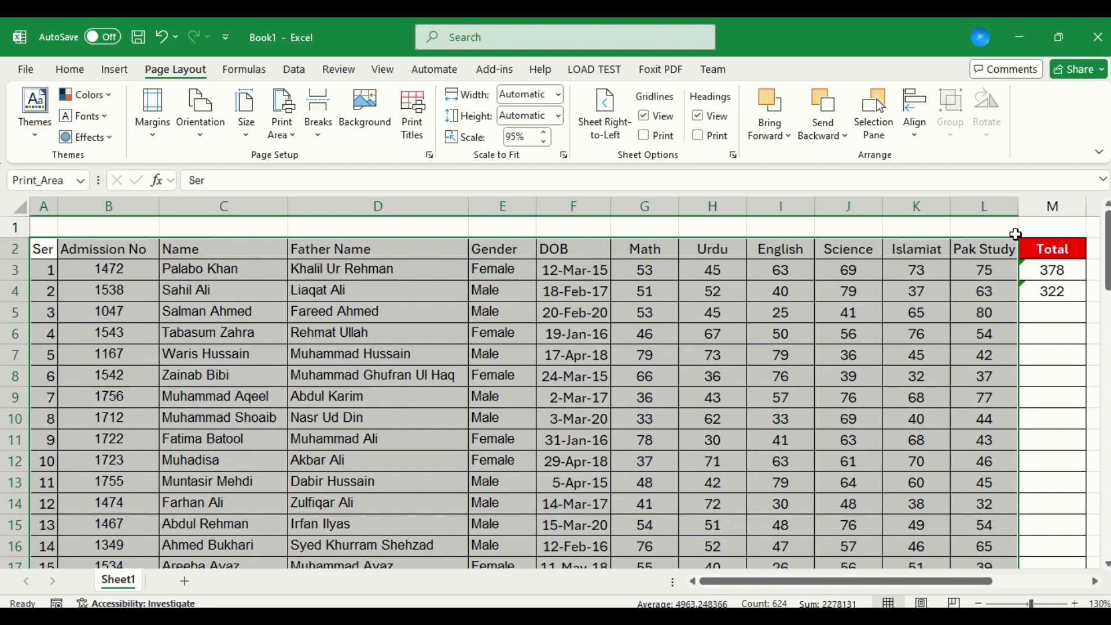
Set the print area to the whole table A2:M53, including the Total column.
key("Up")
key("Down")
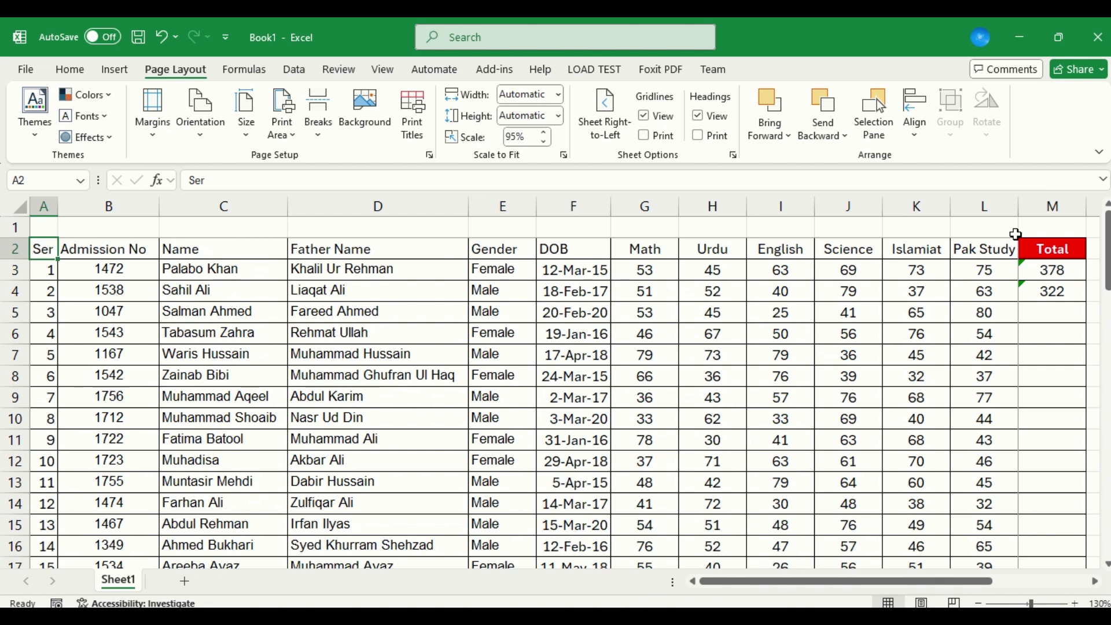
key("ctrl+shift+Right")
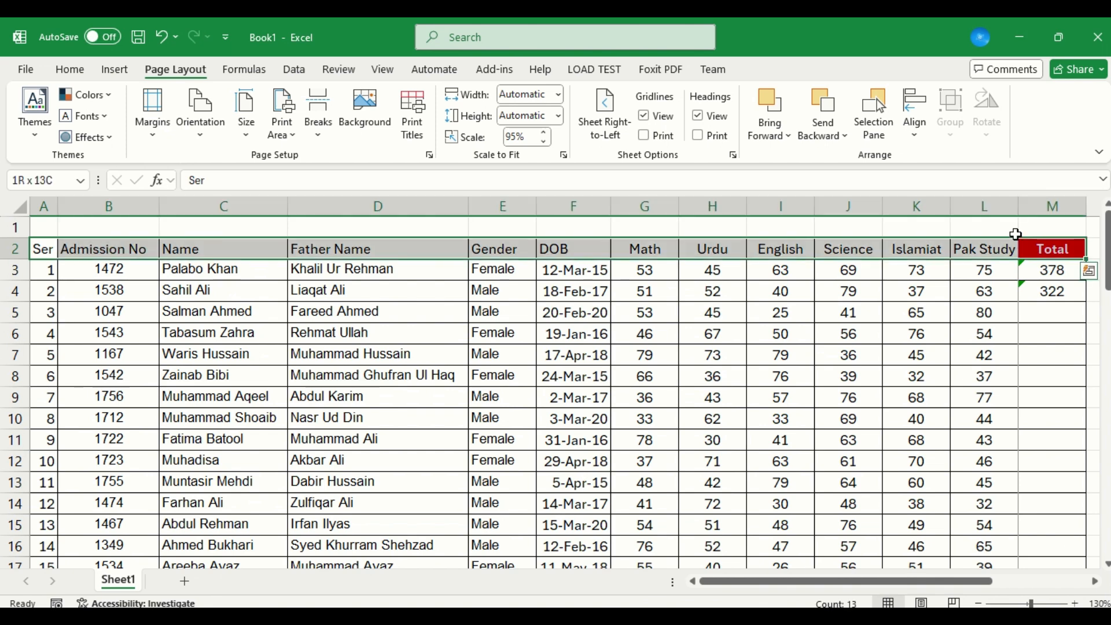
key("ctrl+shift+Down")
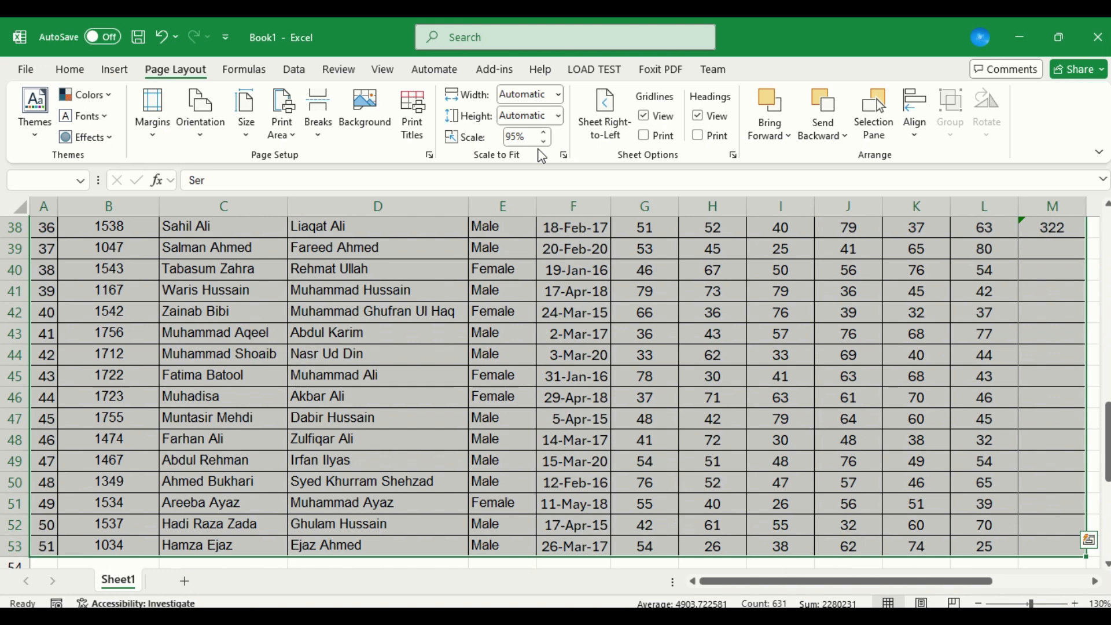
left_click(283, 123)
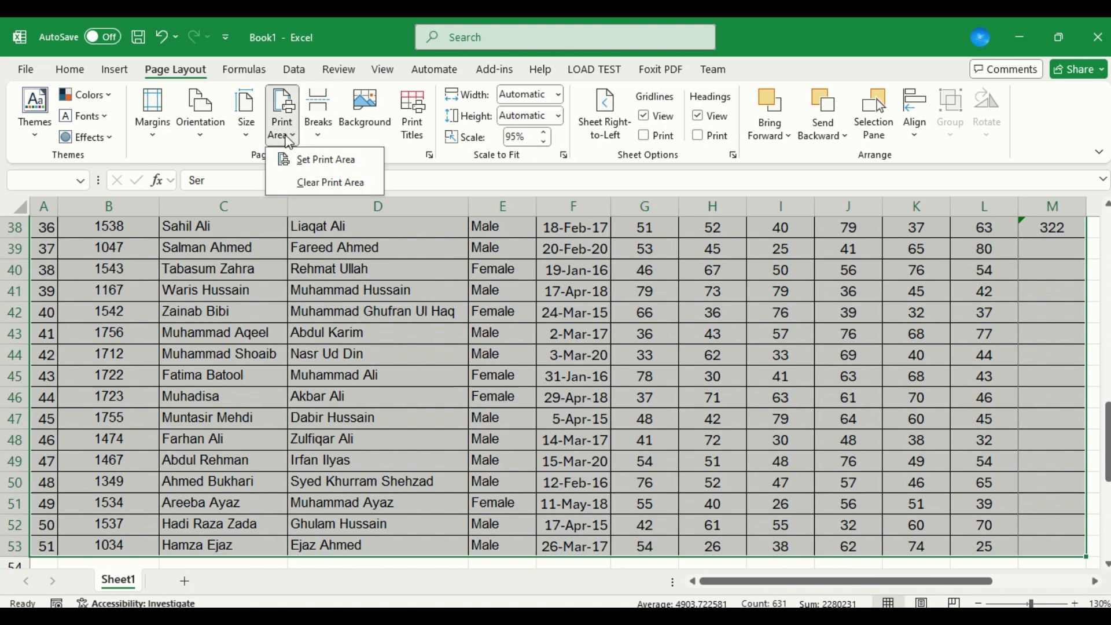
left_click(307, 159)
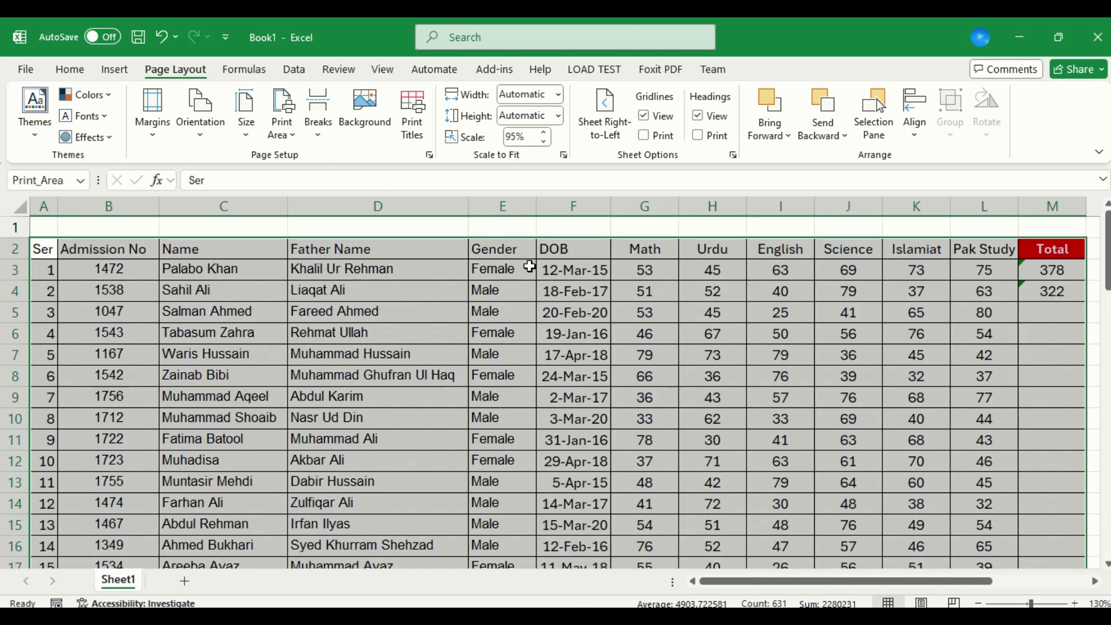
Scale the printout in Page Setup to fit 1 page wide by 1 tall.
key("ctrl+p")
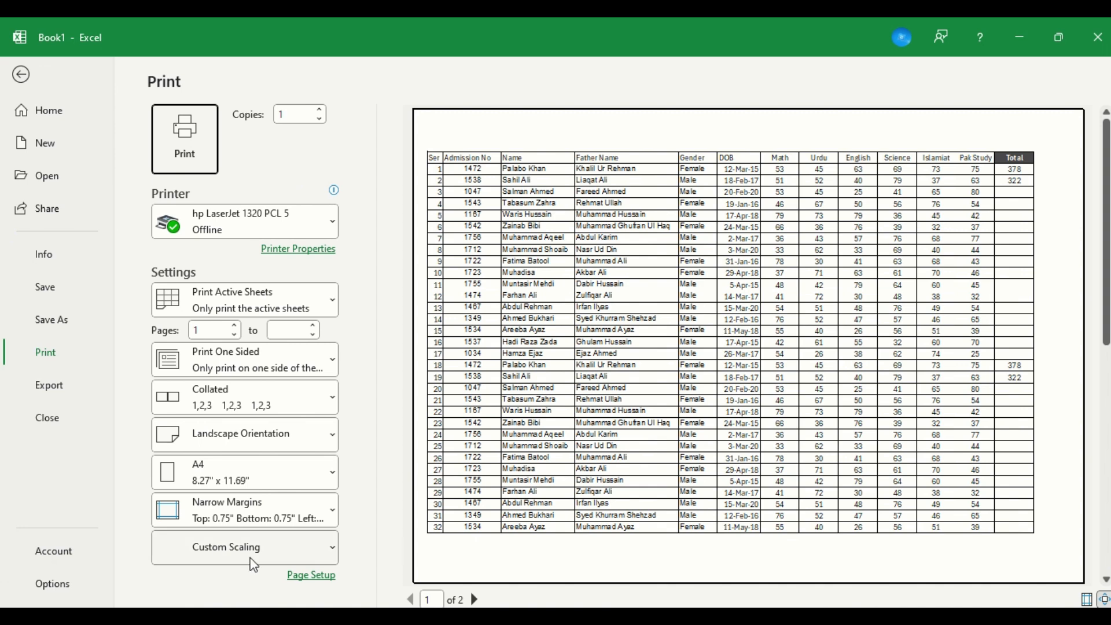
left_click(301, 577)
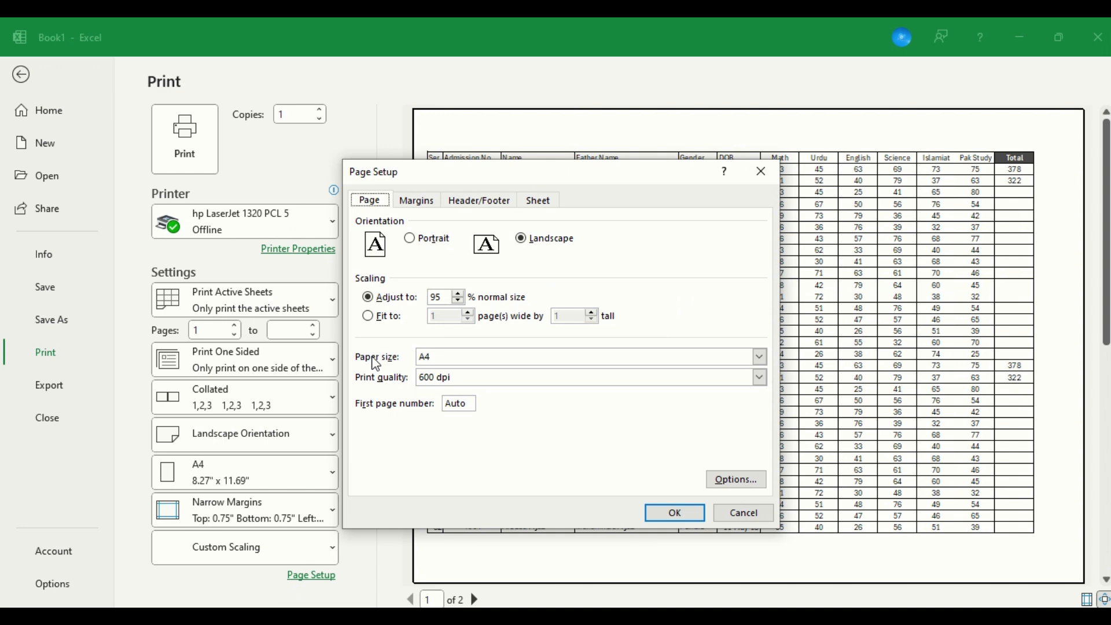
left_click(390, 317)
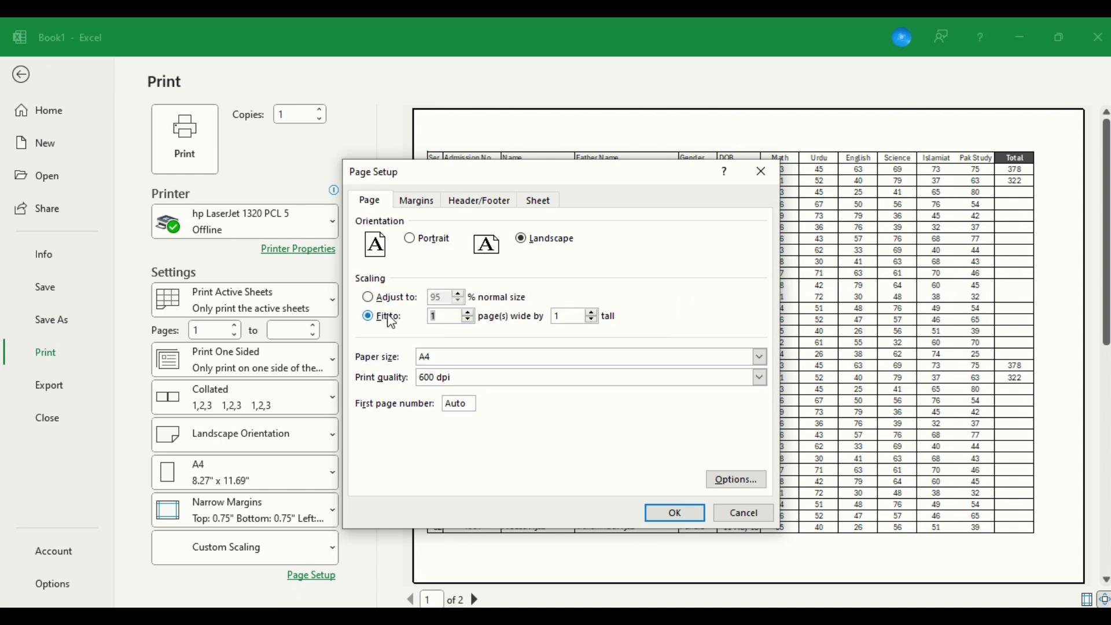
left_click(675, 513)
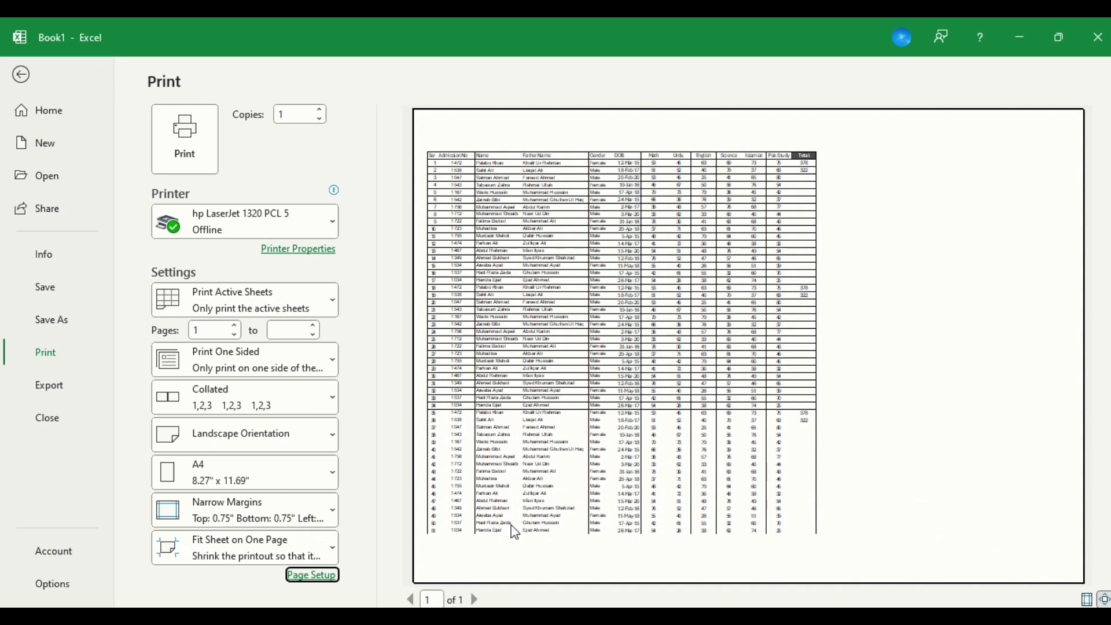
Center the printed table horizontally on the page in Page Setup.
left_click(315, 575)
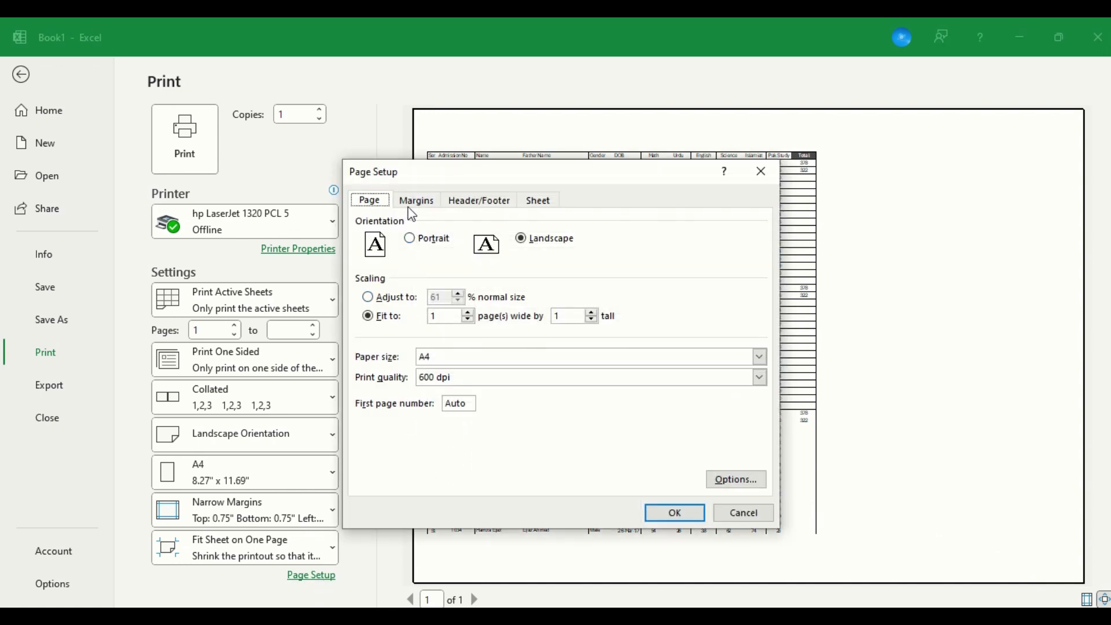
left_click(416, 200)
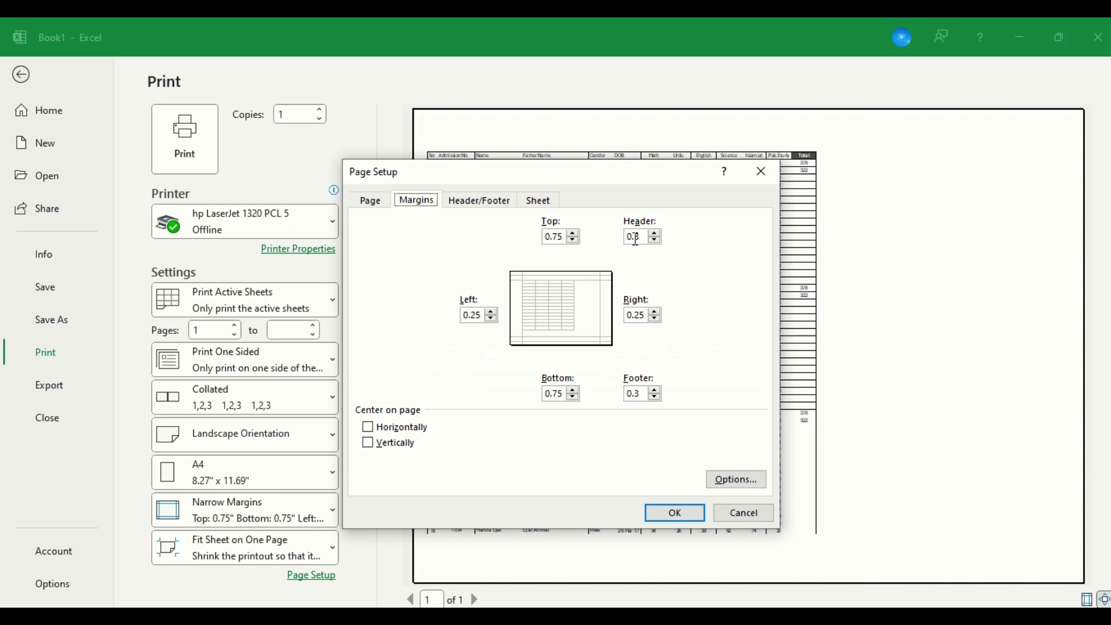
left_click_drag(655, 172, 742, 313)
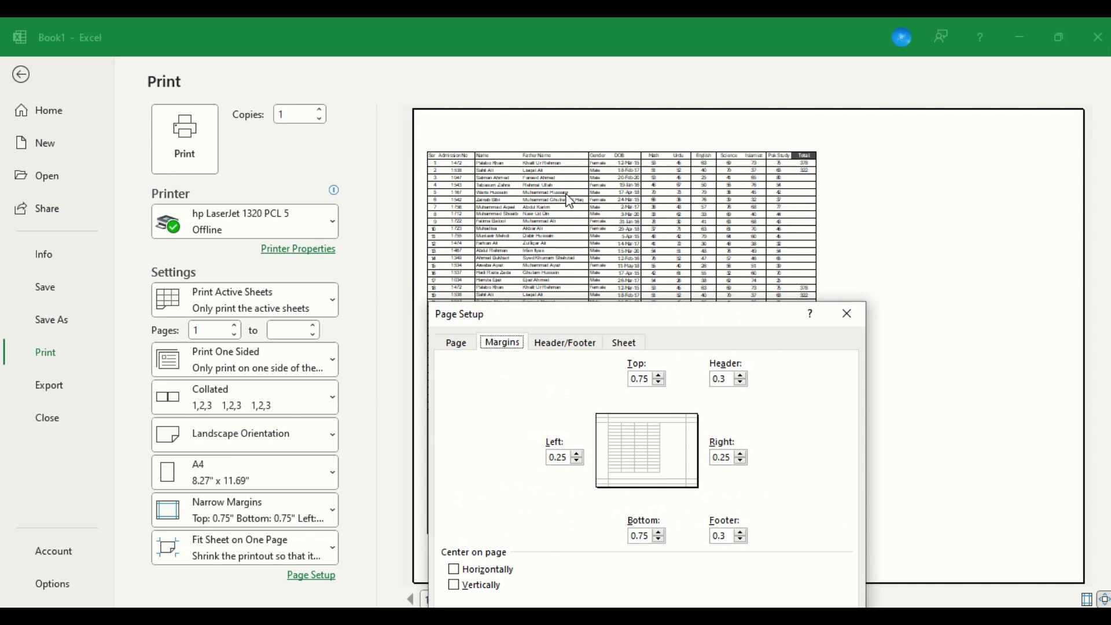
left_click(480, 579)
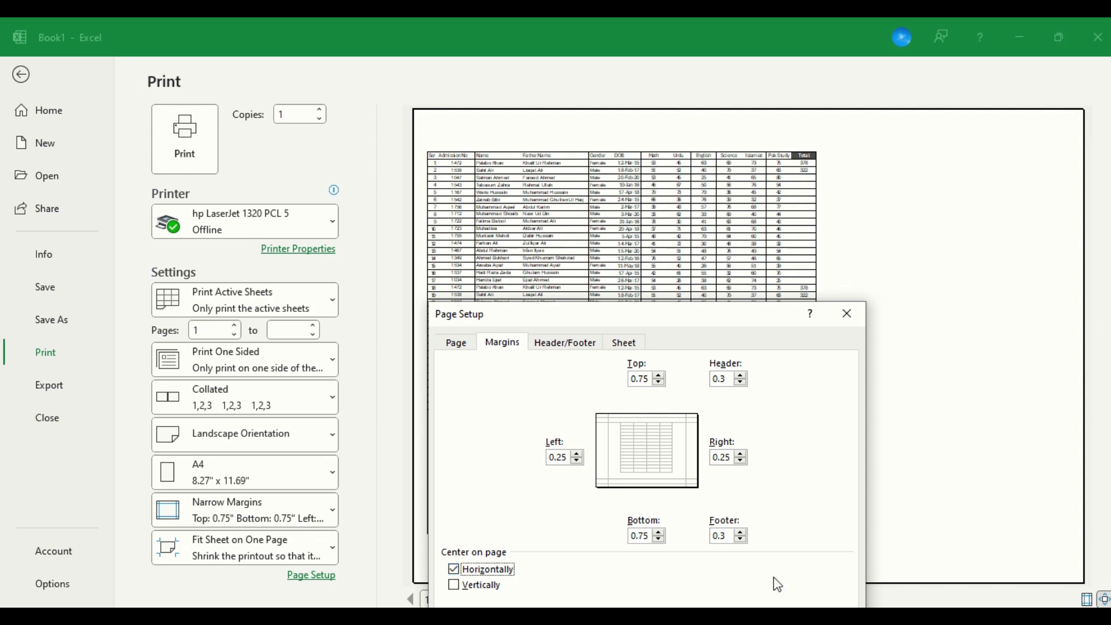
left_click_drag(734, 316, 716, 174)
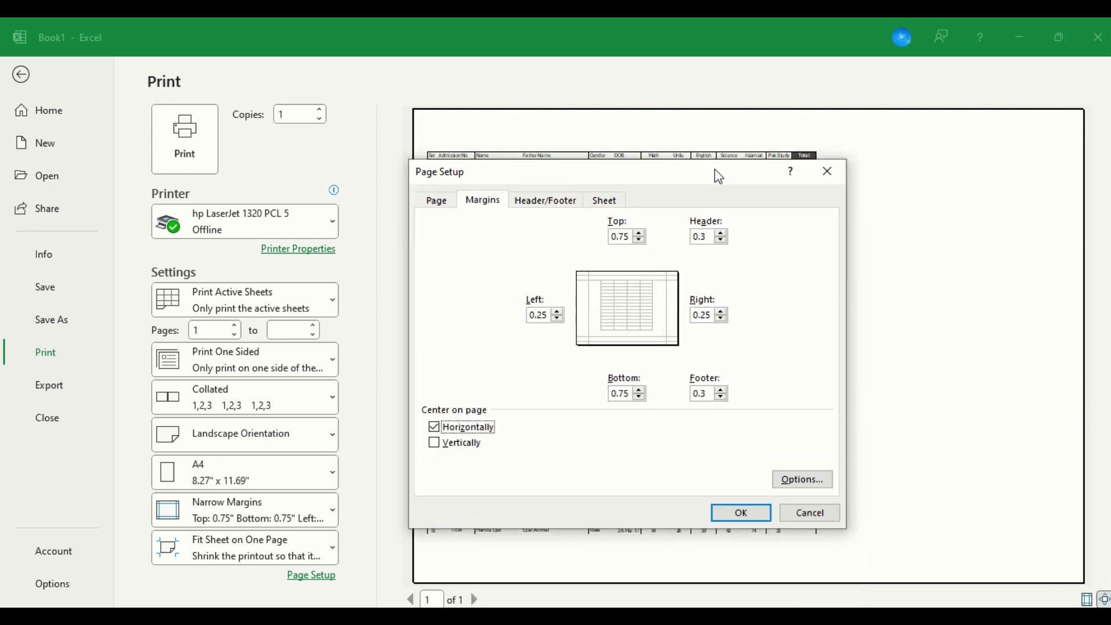
left_click(756, 512)
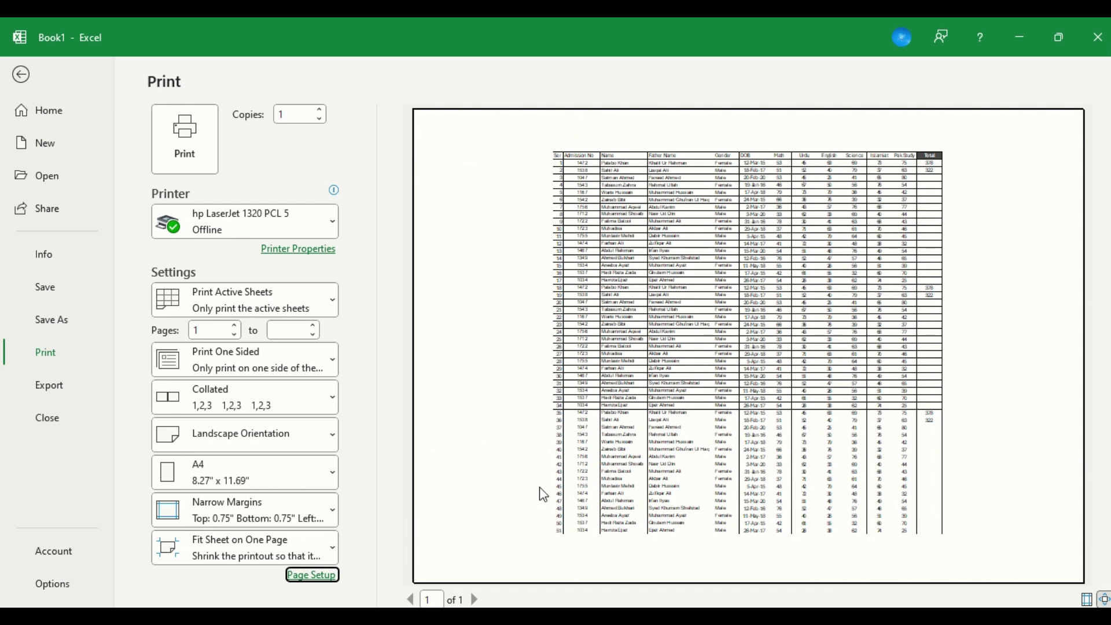
Center the printed table vertically on the page as well.
left_click(313, 576)
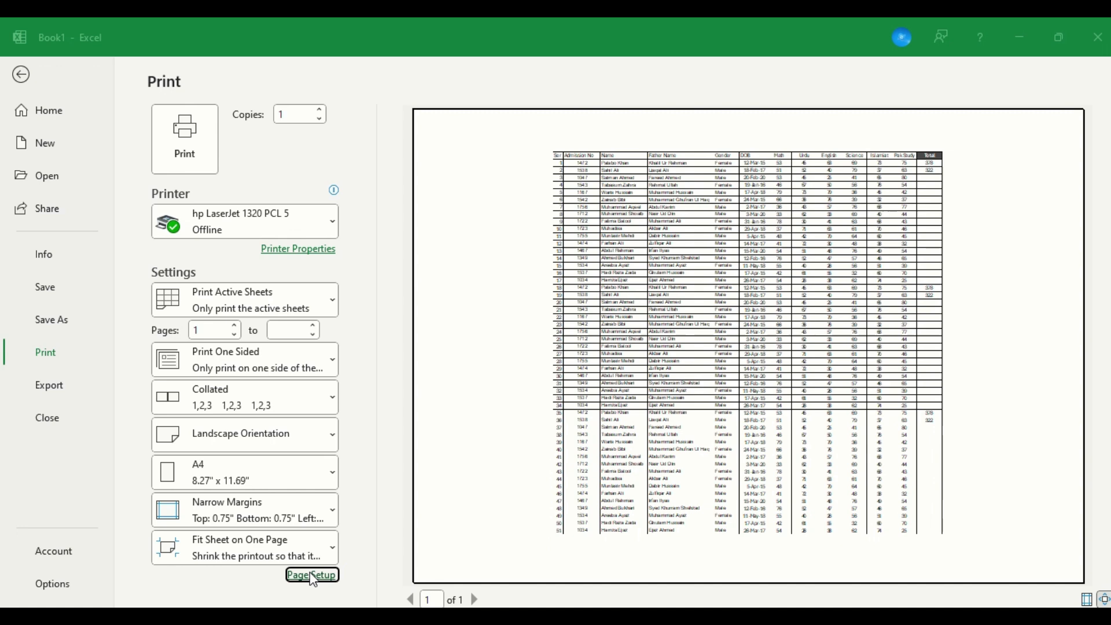
left_click(489, 204)
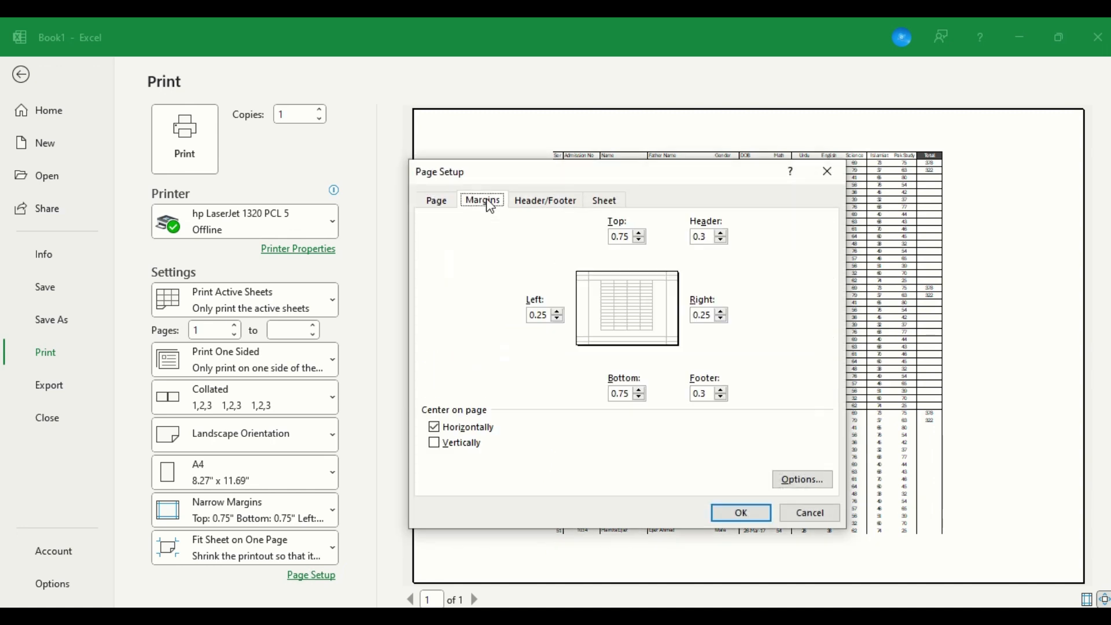
left_click(473, 447)
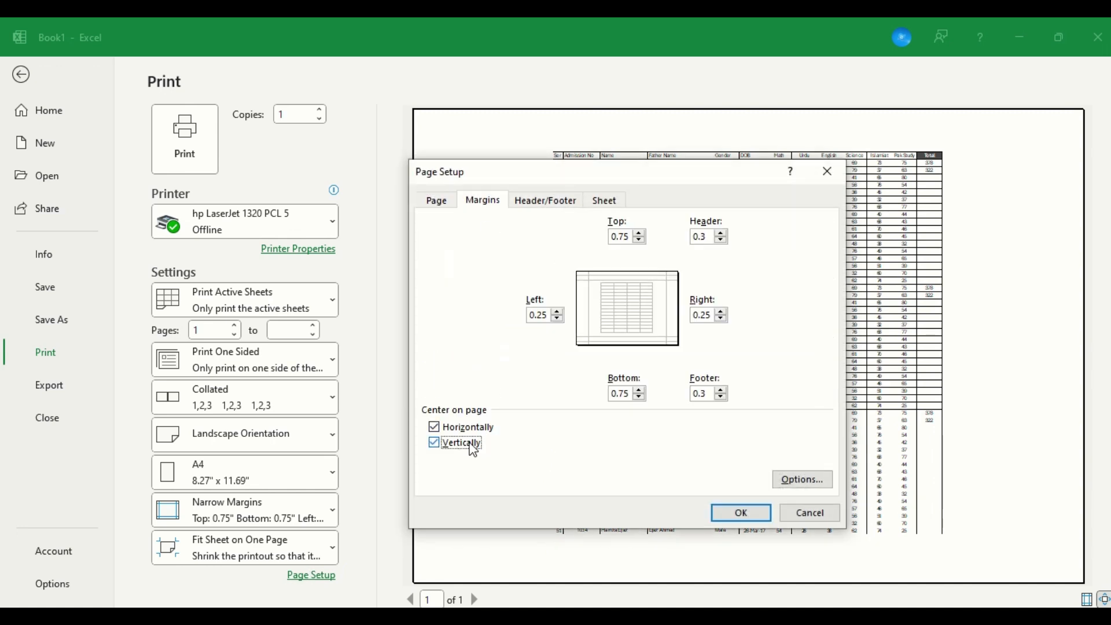
left_click(736, 514)
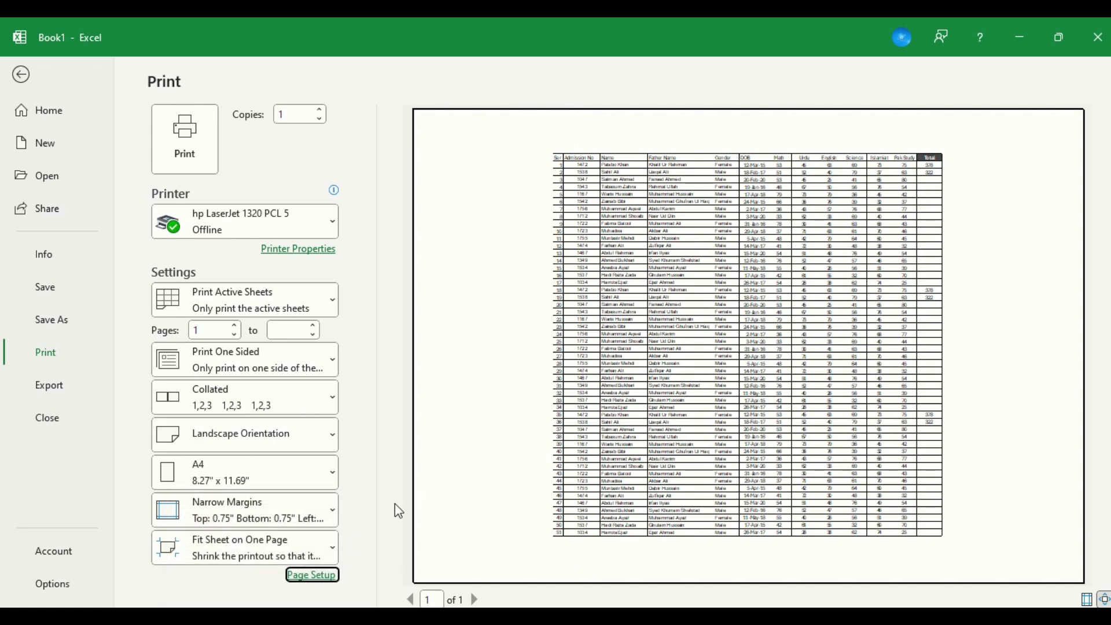
Set the header and footer margins to 0 and the top and bottom margins to 0.25, and return to the sheet.
left_click(313, 576)
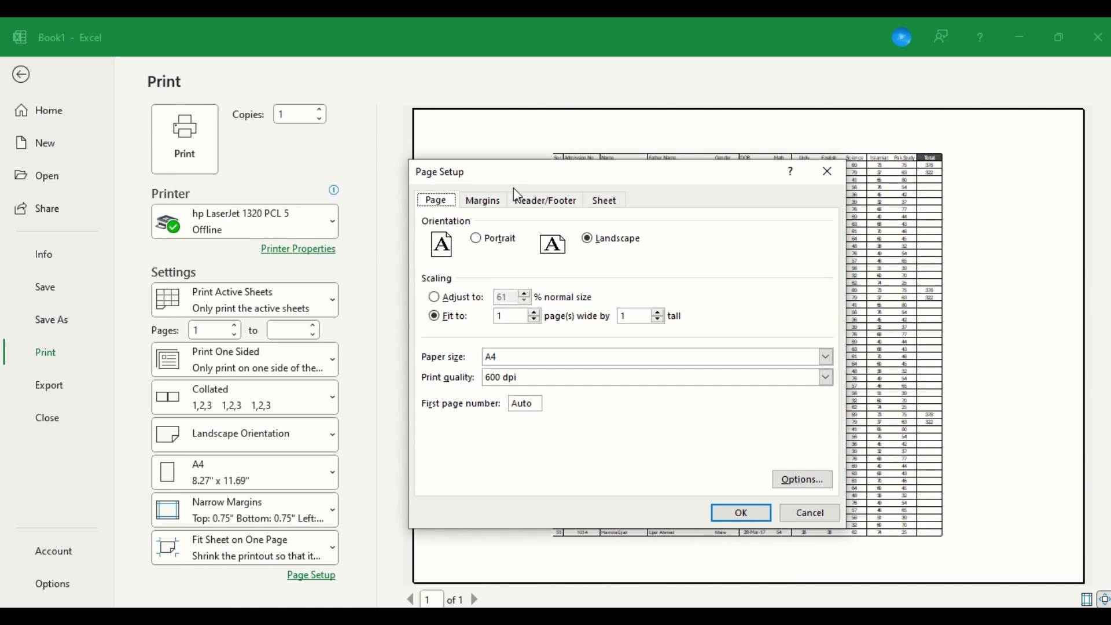
left_click(506, 203)
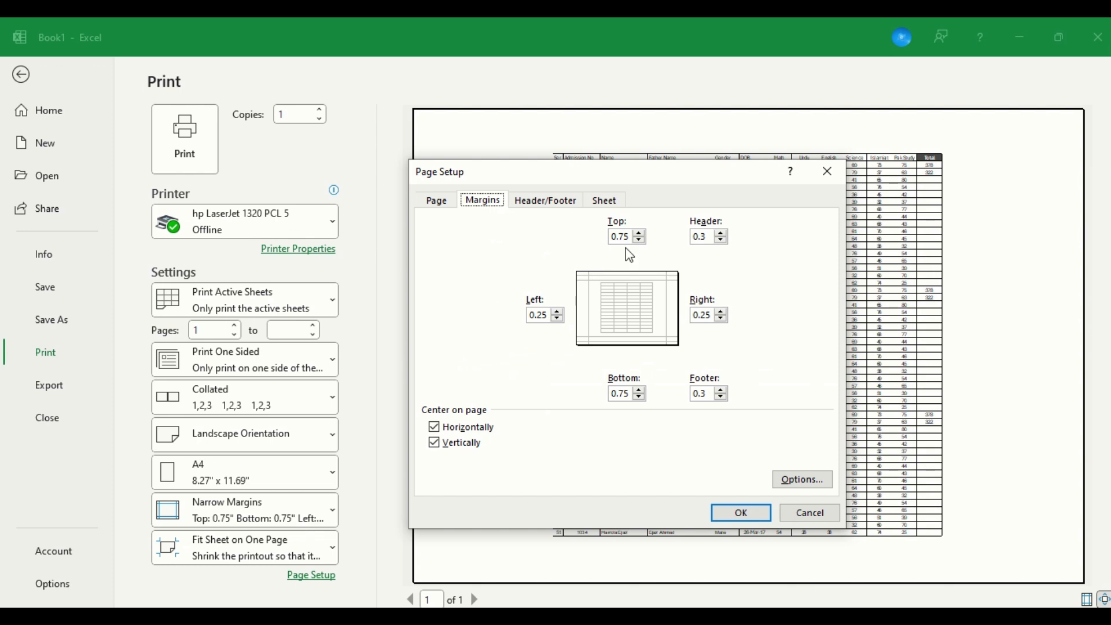
left_click(723, 240)
type("0")
left_click(722, 397)
type("0")
left_click(640, 397)
left_click(640, 397)
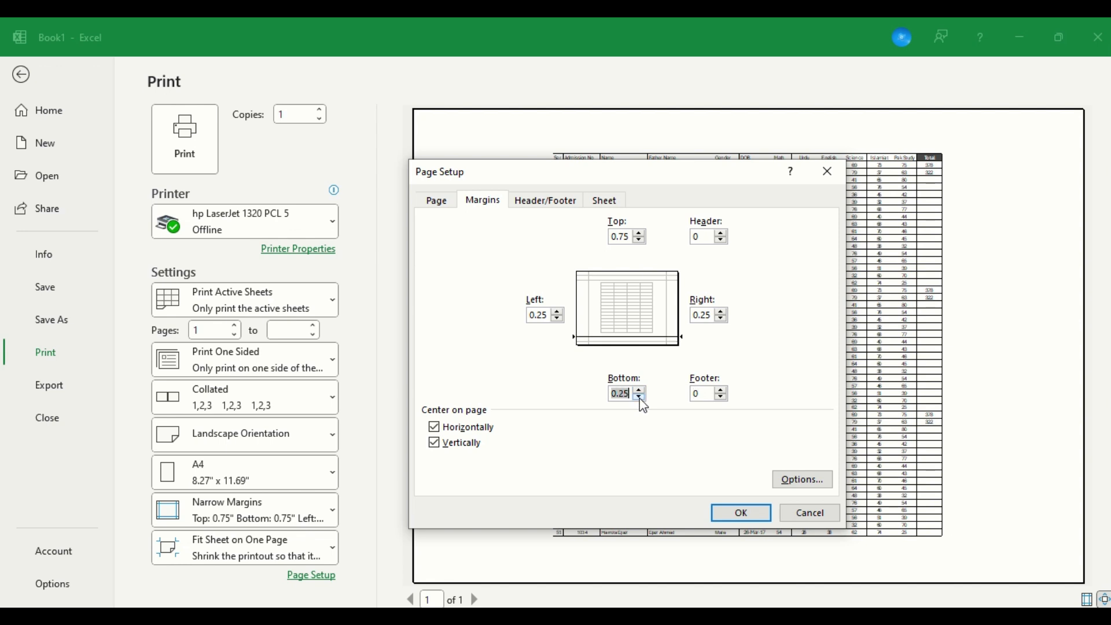
left_click(642, 239)
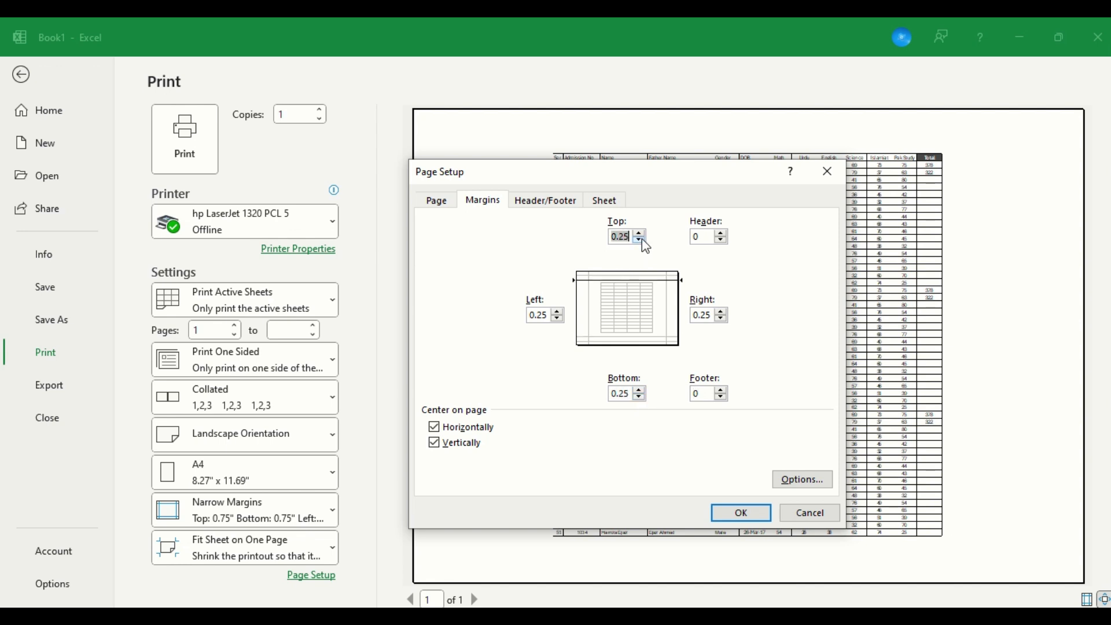
left_click(735, 513)
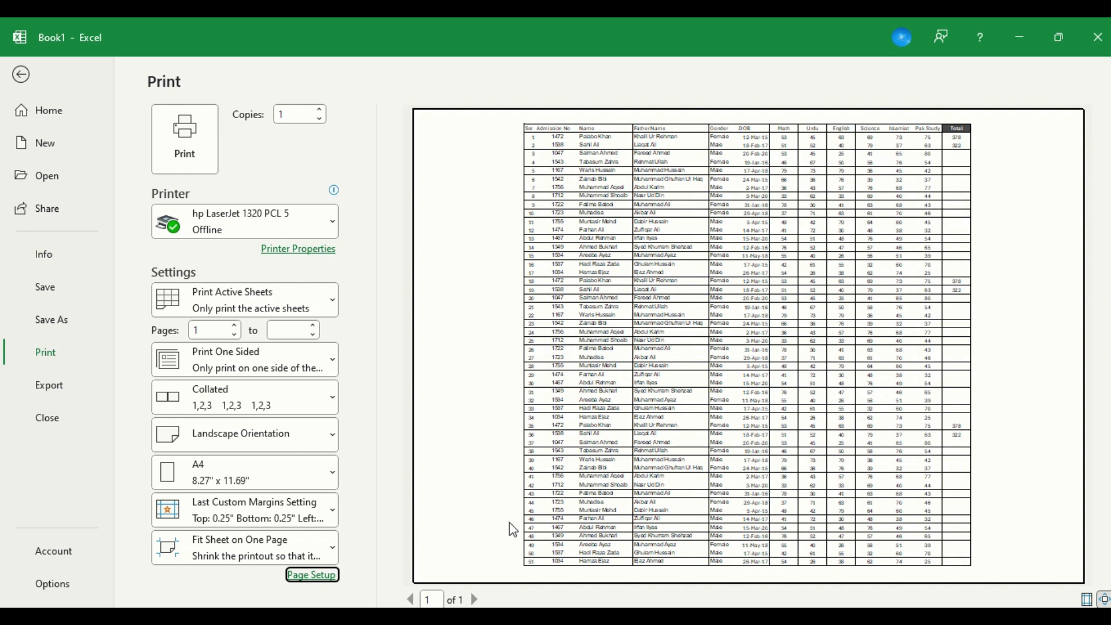
left_click(313, 576)
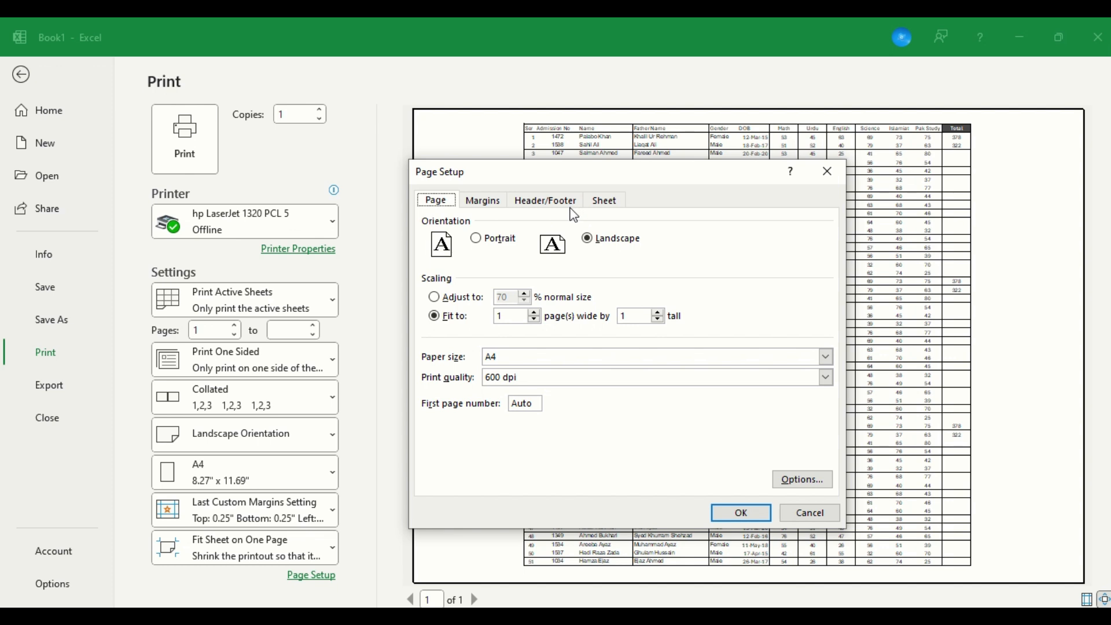
left_click(802, 520)
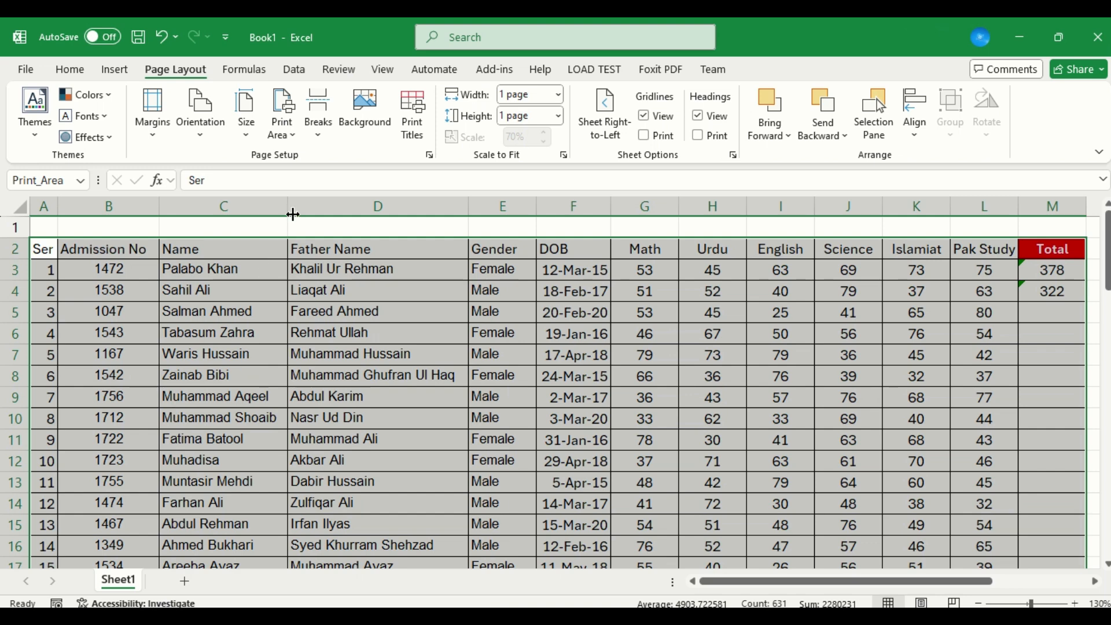
Widen the Name, Admission No, Gender and DOB columns and check the sheet in the print preview.
left_click_drag(289, 212, 384, 212)
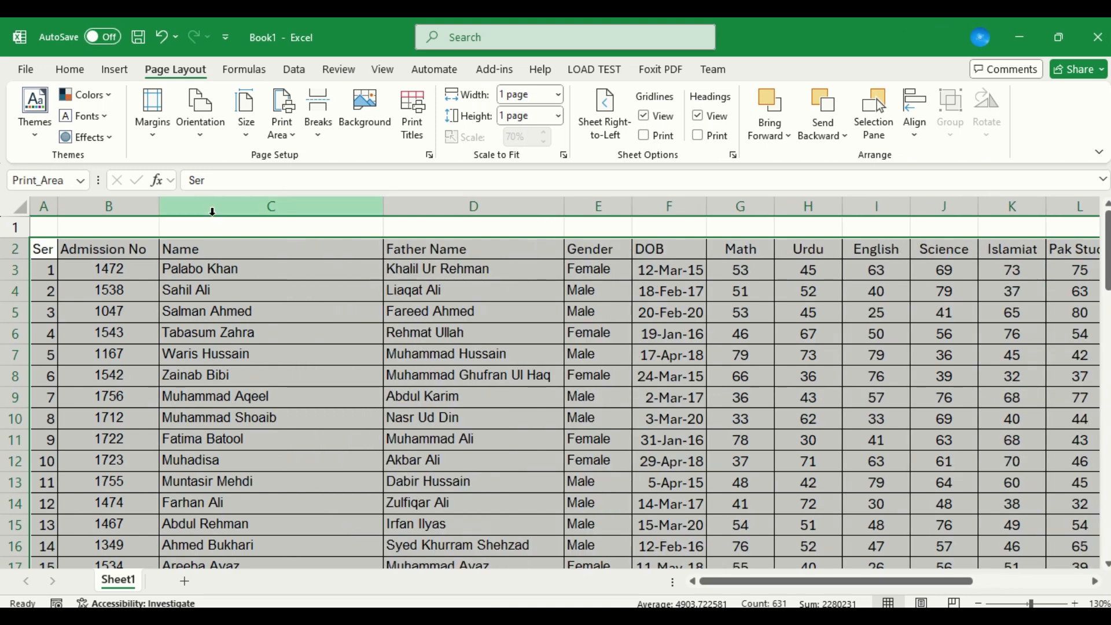
left_click_drag(160, 207, 236, 207)
left_click_drag(711, 210, 745, 209)
left_click_drag(819, 210, 851, 212)
key("ctrl+p")
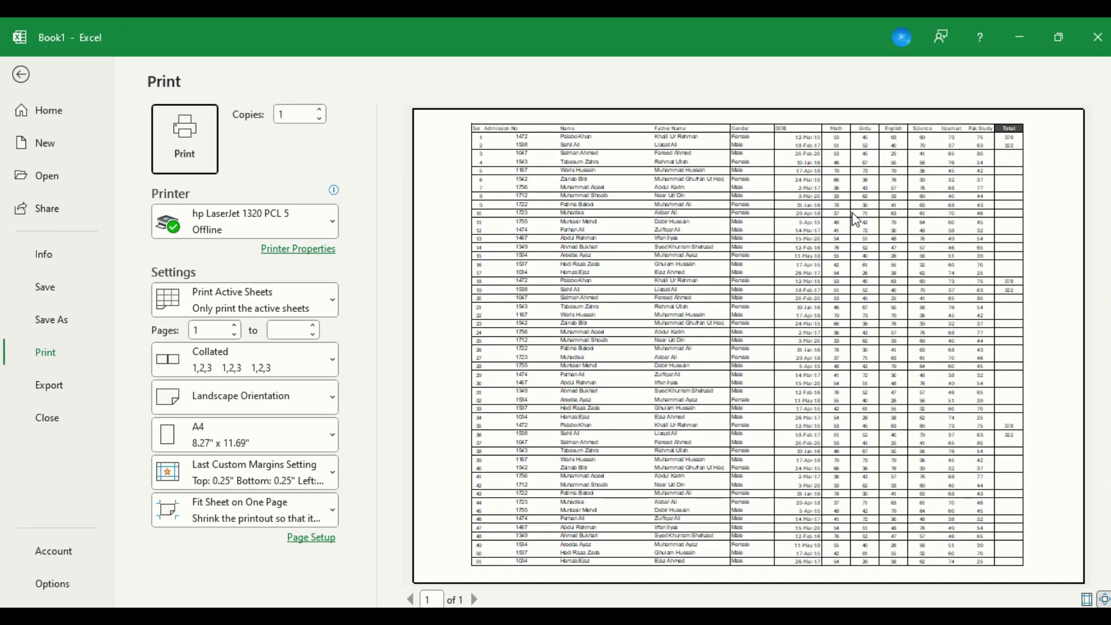
key("Escape")
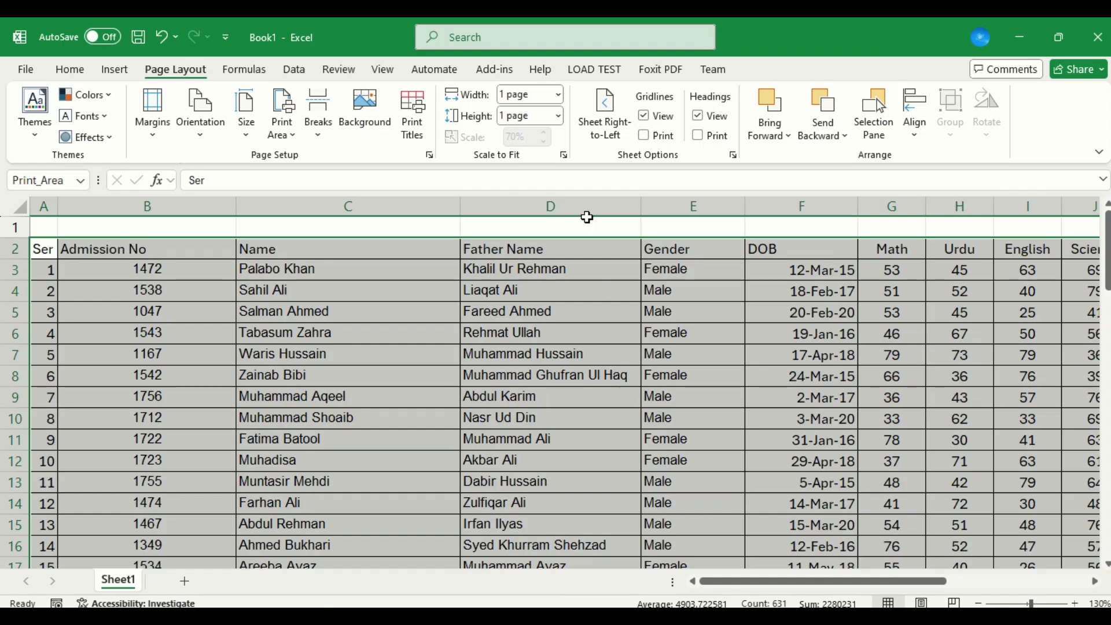
Switch the print scaling in Page Setup from fit-to-page to adjusting to 100% of normal size.
left_click(430, 155)
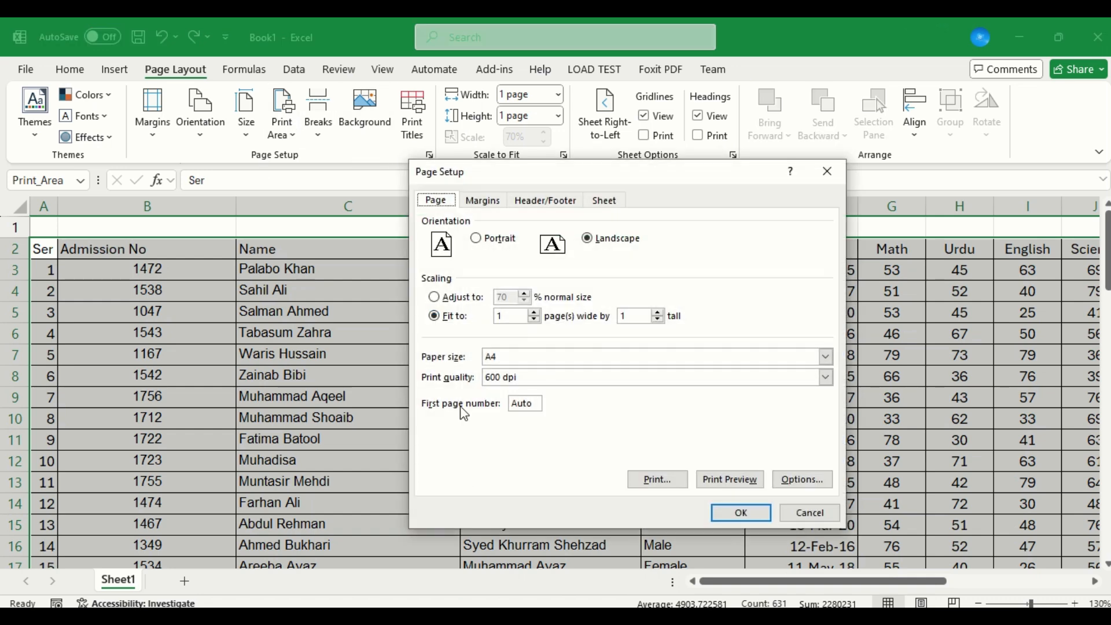
left_click(457, 300)
double_click(504, 297)
type("100")
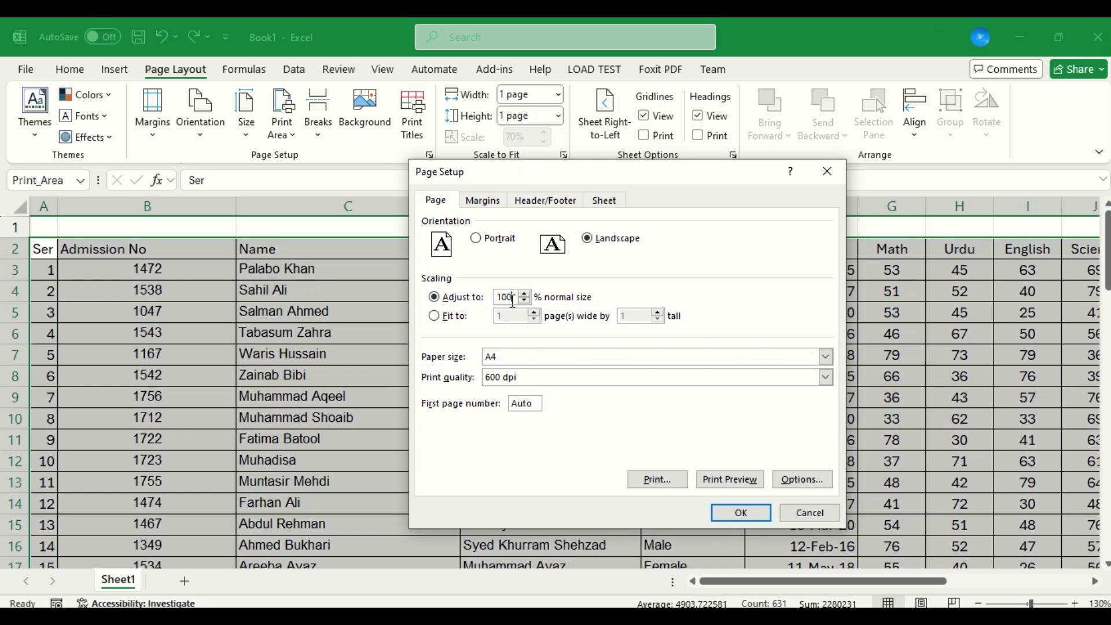
key("Return")
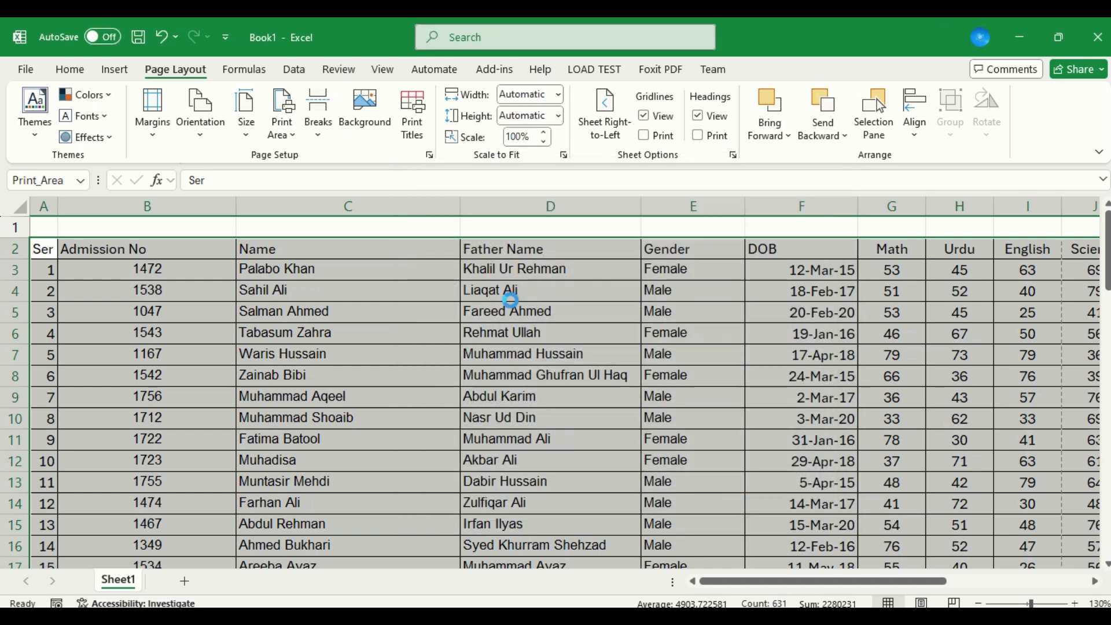
Page through the print preview to examine how the table splits across pages and whether its headings repeat.
key("ctrl+p")
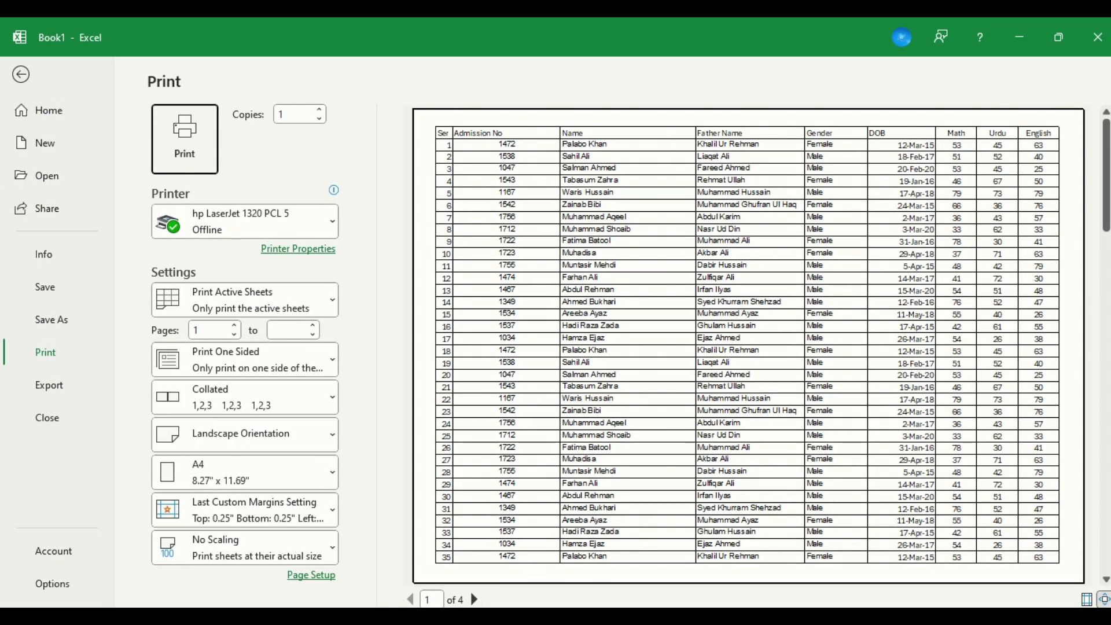
left_click(474, 600)
left_click(475, 599)
left_click(474, 600)
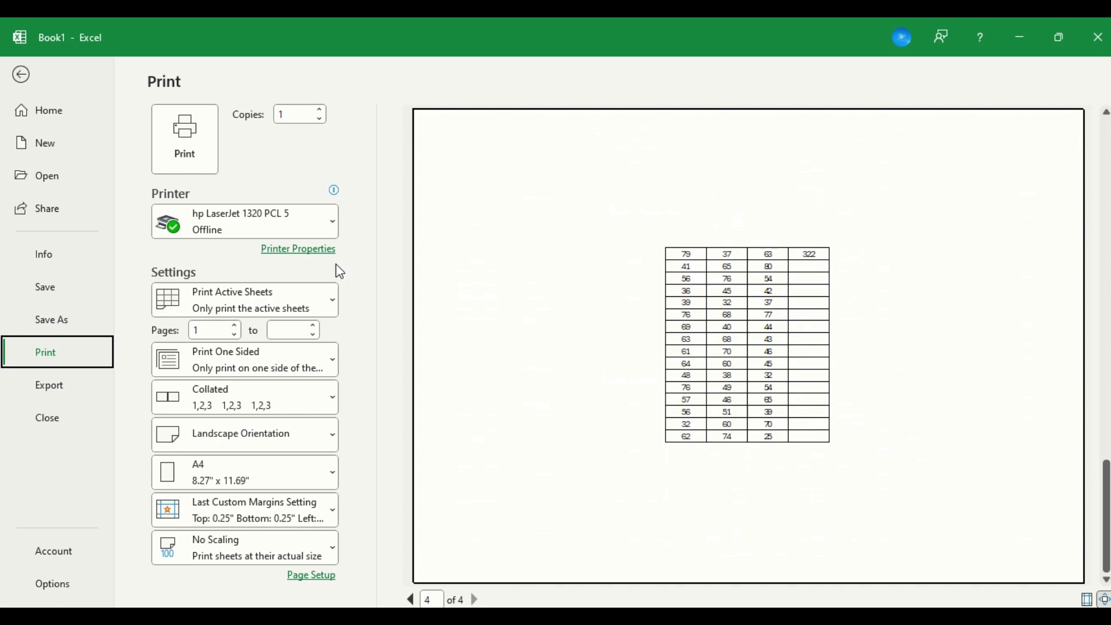
key("Escape")
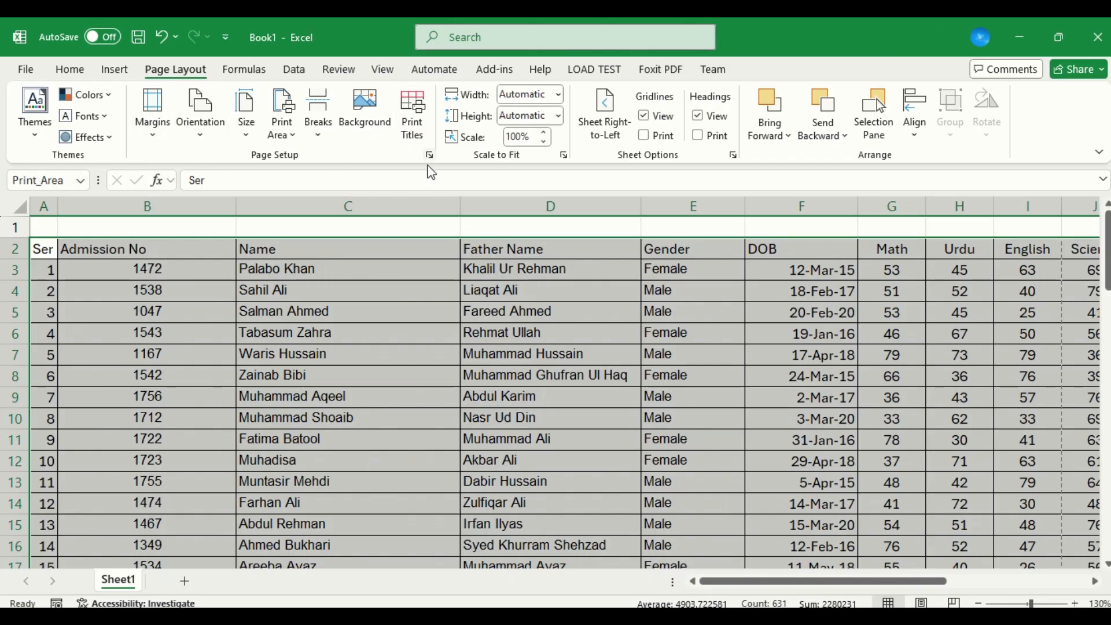
key("ctrl+p")
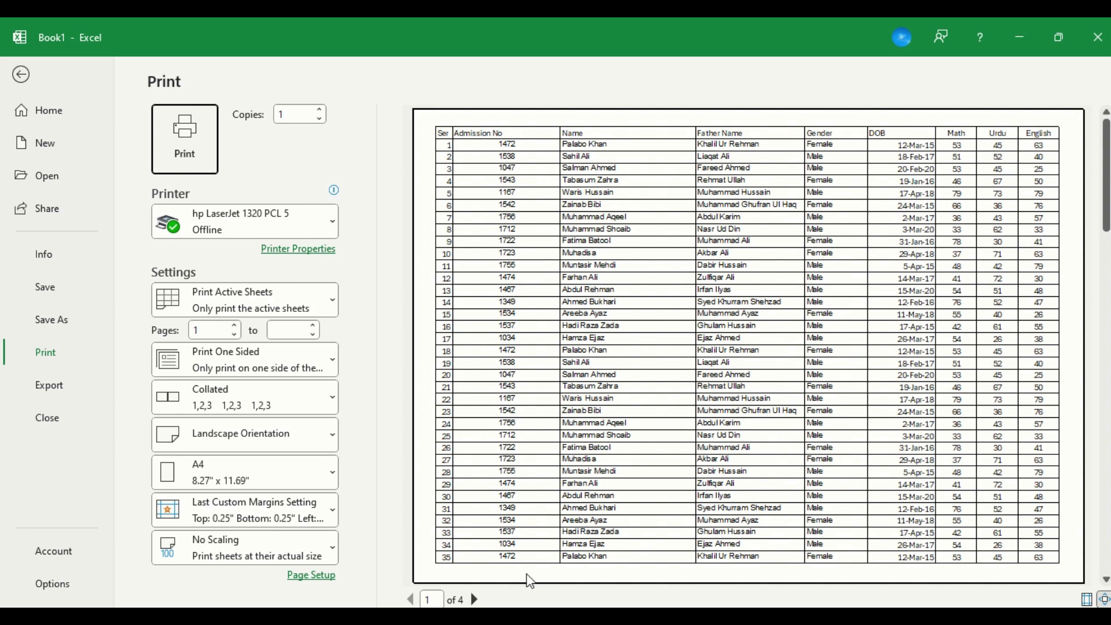
left_click(475, 599)
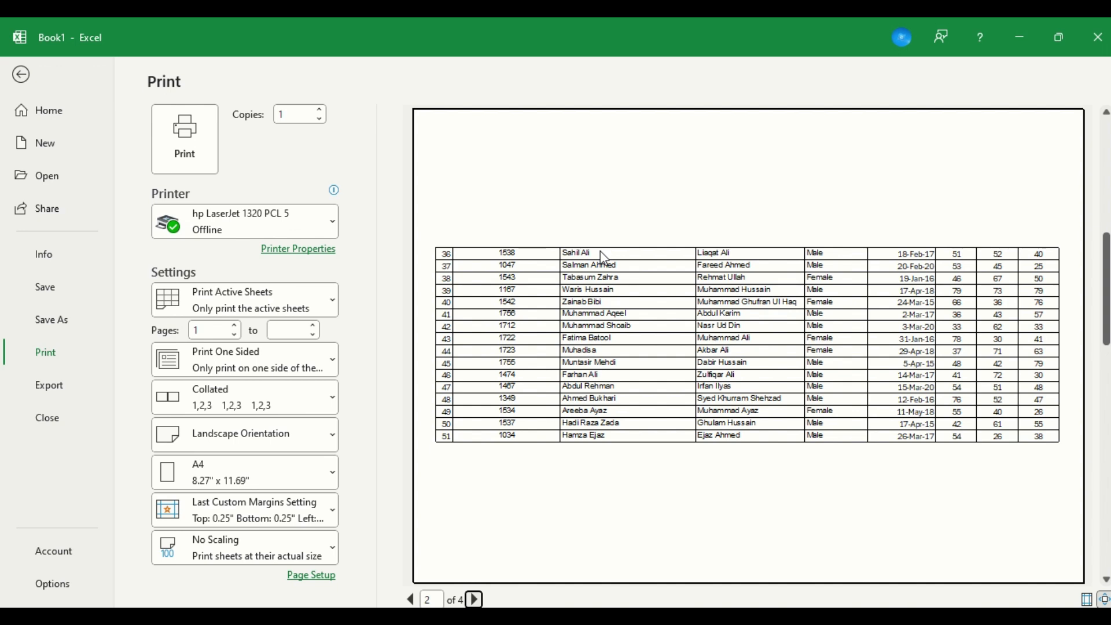
key("Escape")
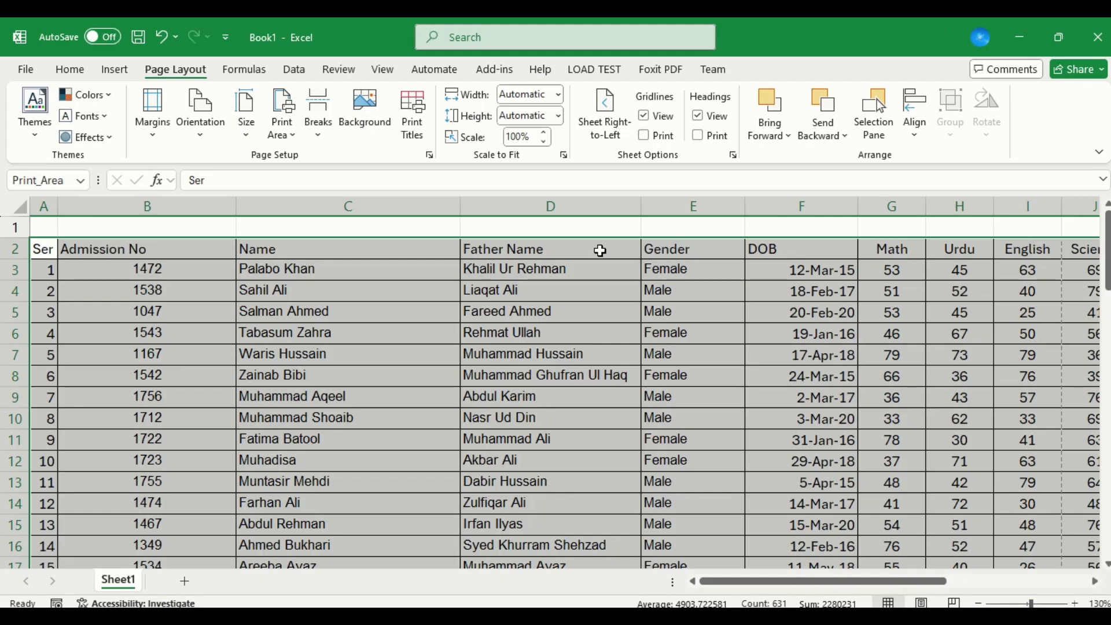
Set row 2 as the print title repeated at the top of each page and check the second page in the print preview.
left_click(421, 144)
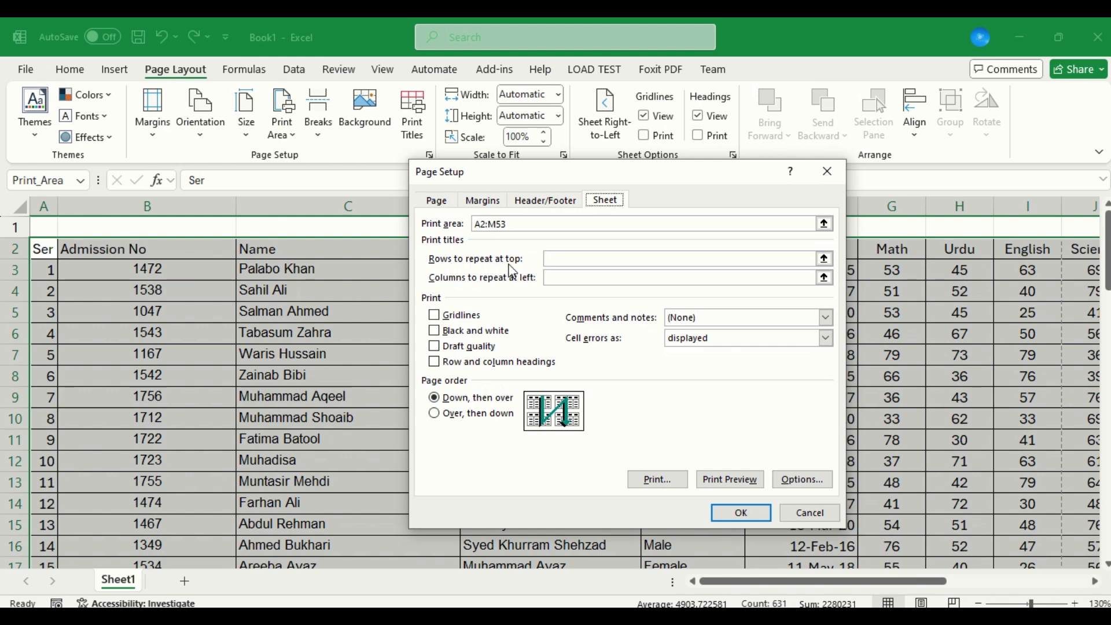
left_click(824, 258)
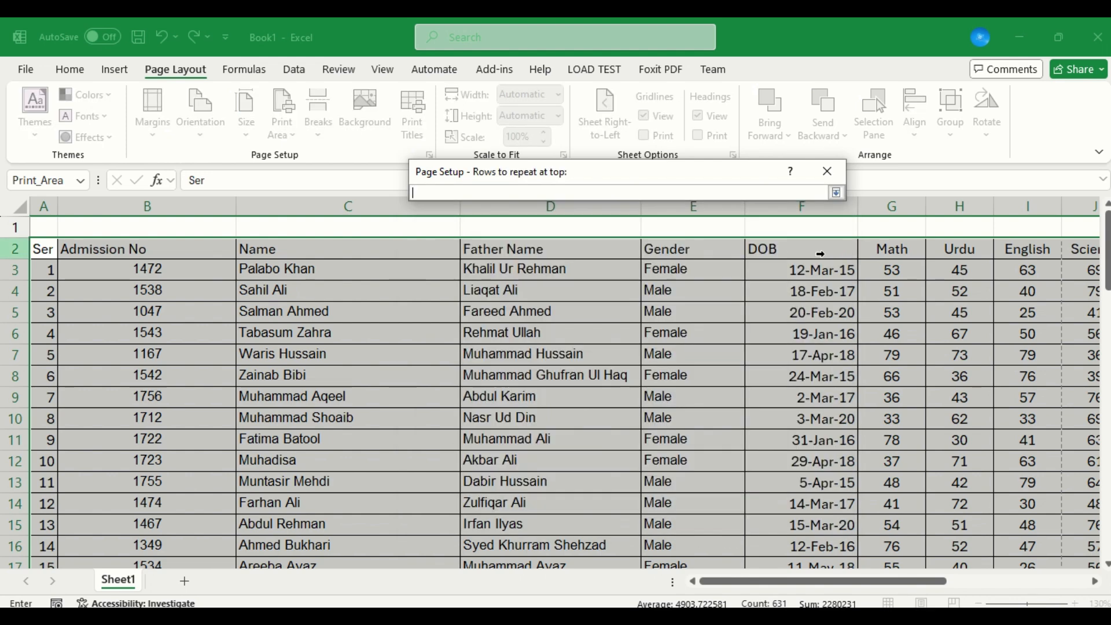
left_click(12, 248)
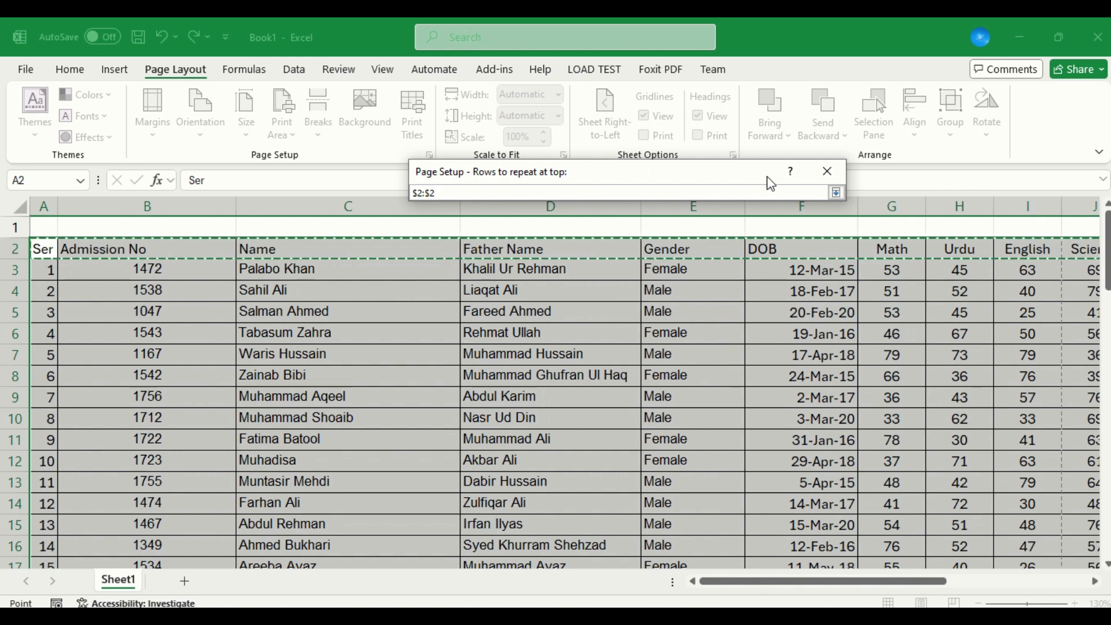
left_click(838, 193)
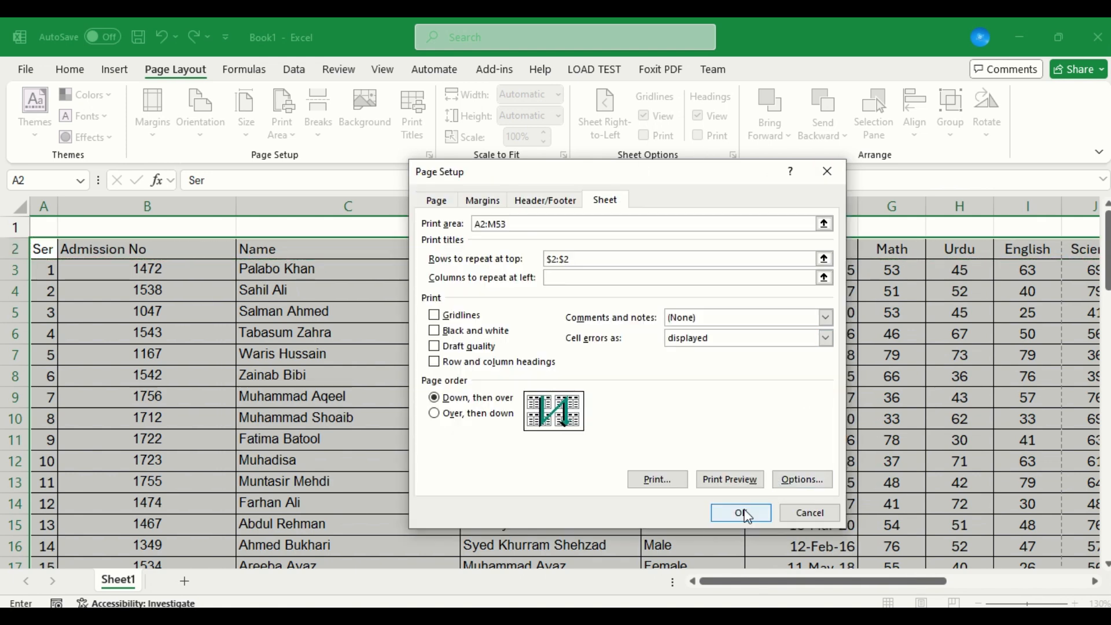
left_click(739, 482)
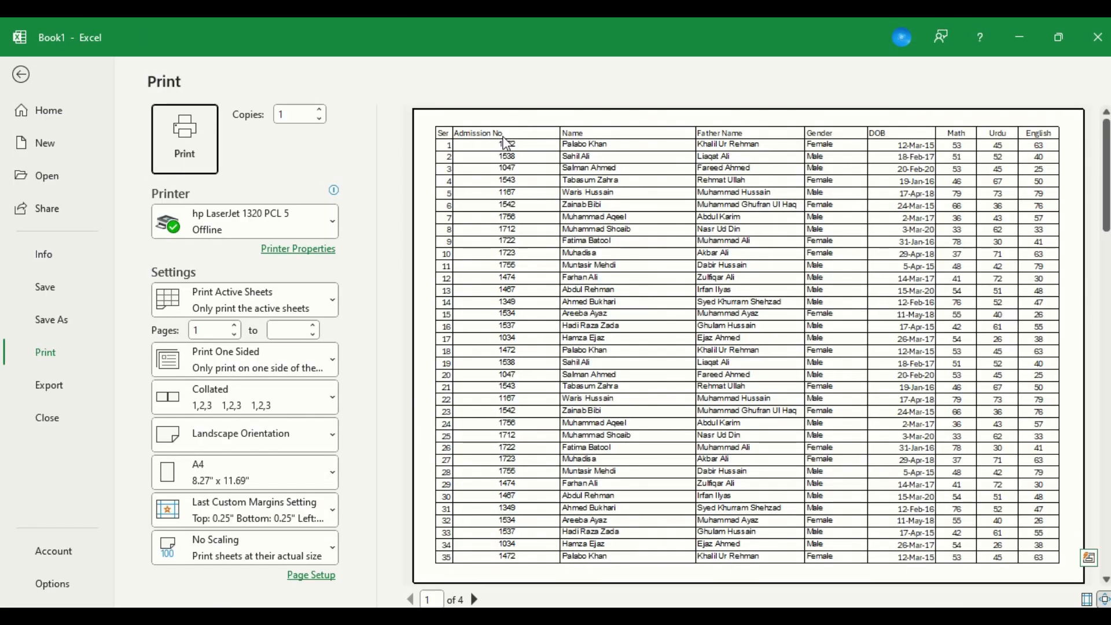
left_click(475, 600)
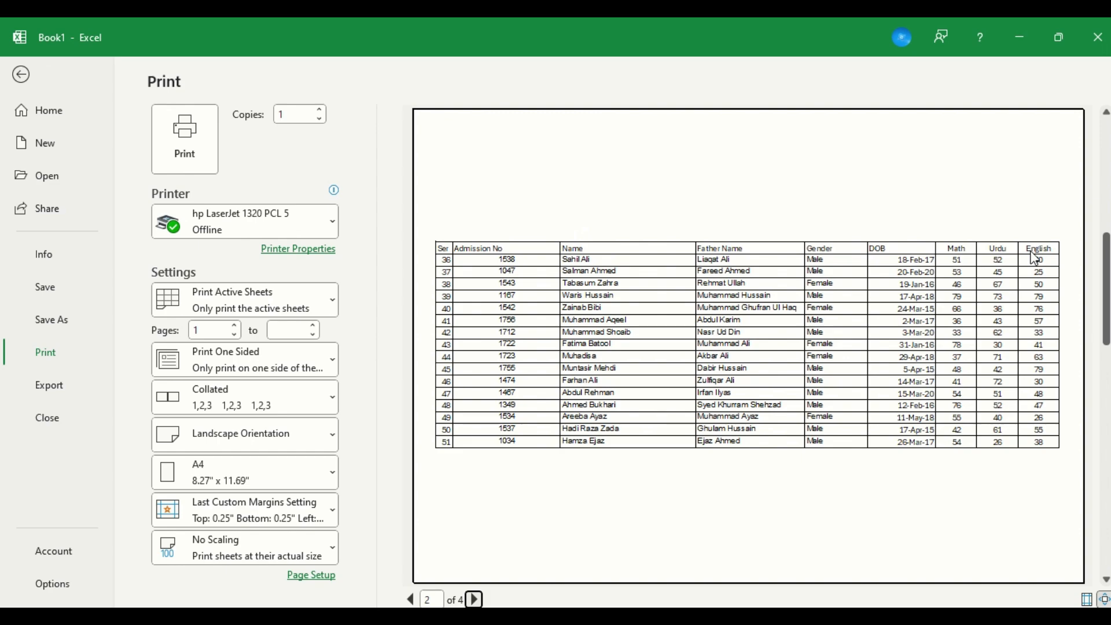
key("Escape")
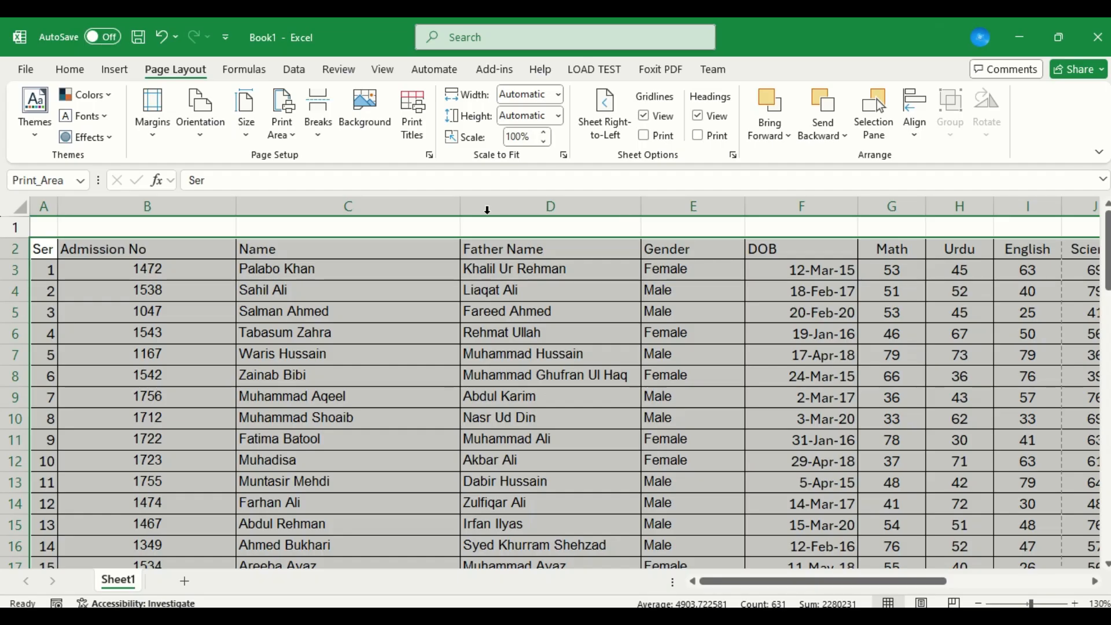
AutoFit the Name, DOB, Gender and Admission No columns to their contents.
double_click(461, 210)
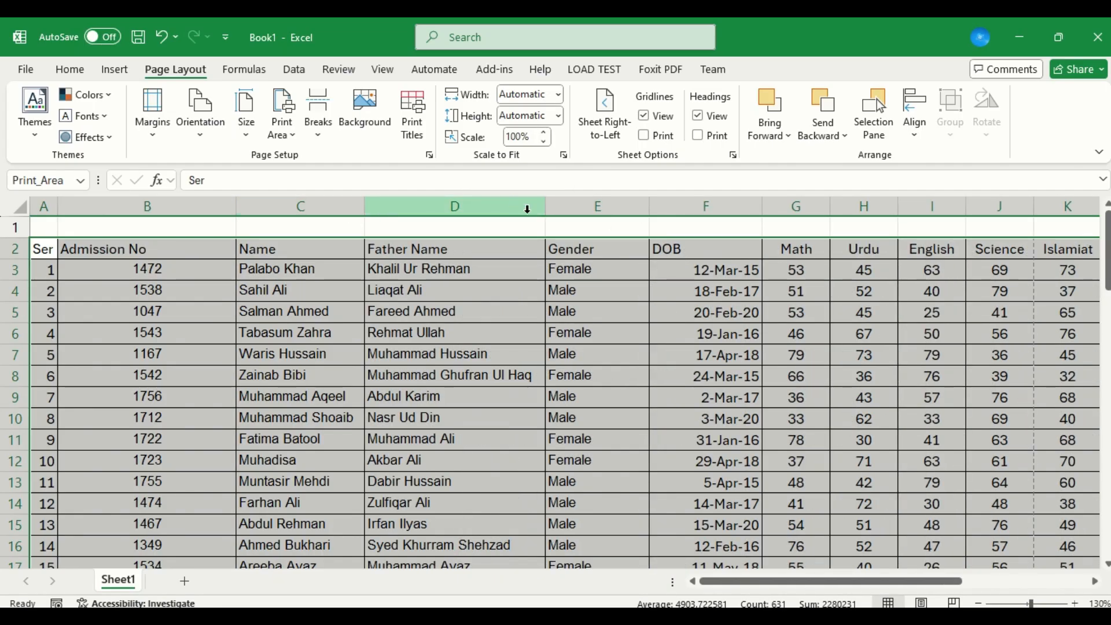
double_click(763, 211)
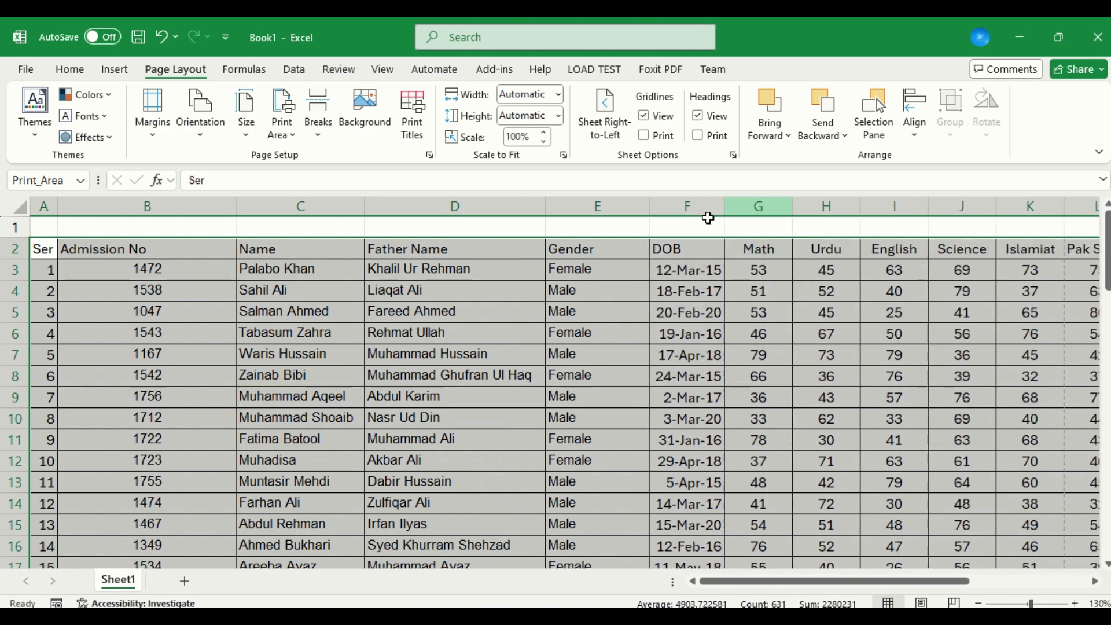
double_click(653, 212)
left_click(651, 211)
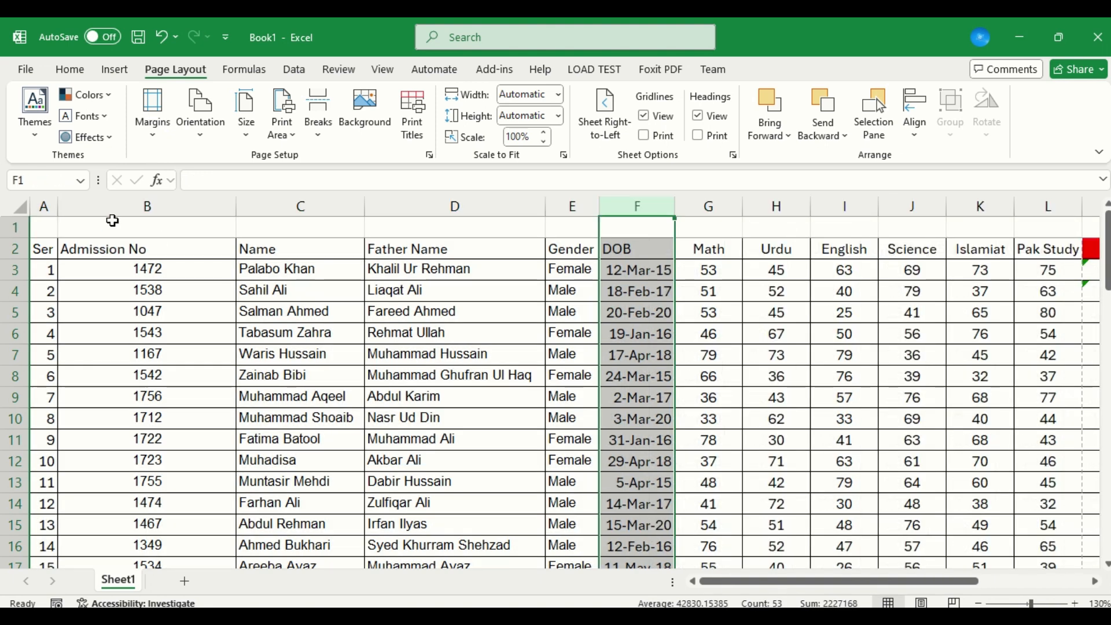
double_click(230, 208)
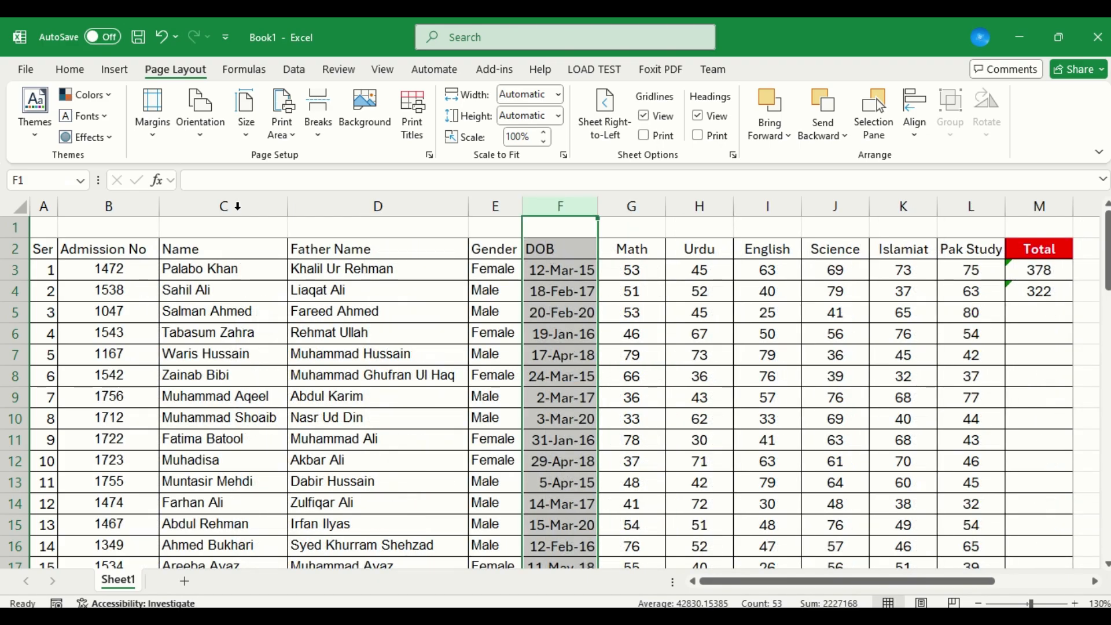
Check the second page in the print preview, turn off vertical centering on the page, and return to the sheet.
key("ctrl+p")
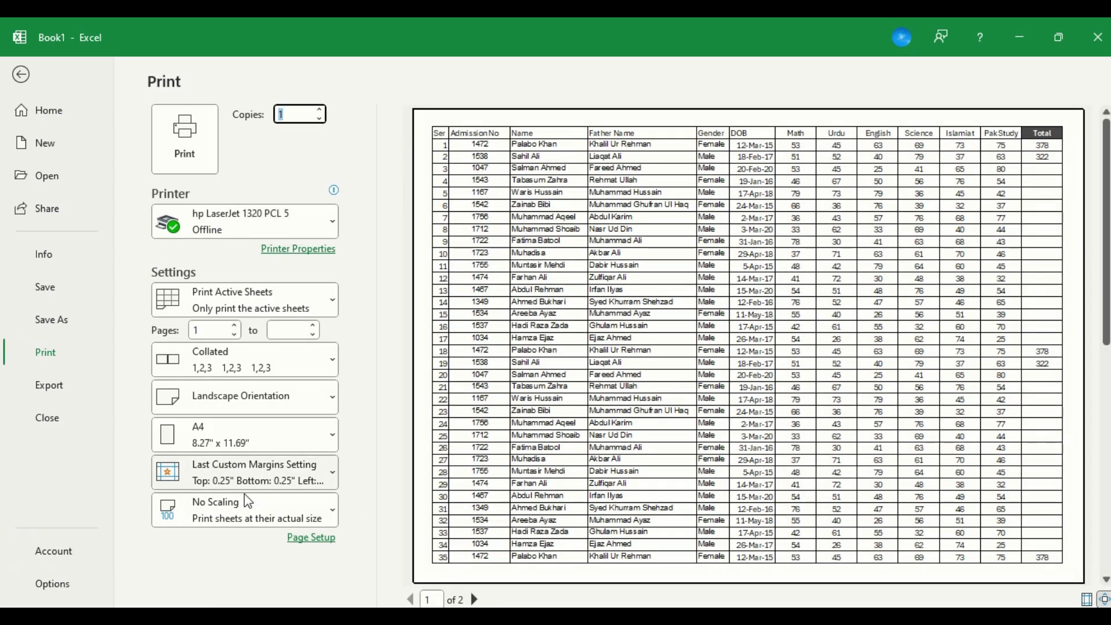
left_click(471, 602)
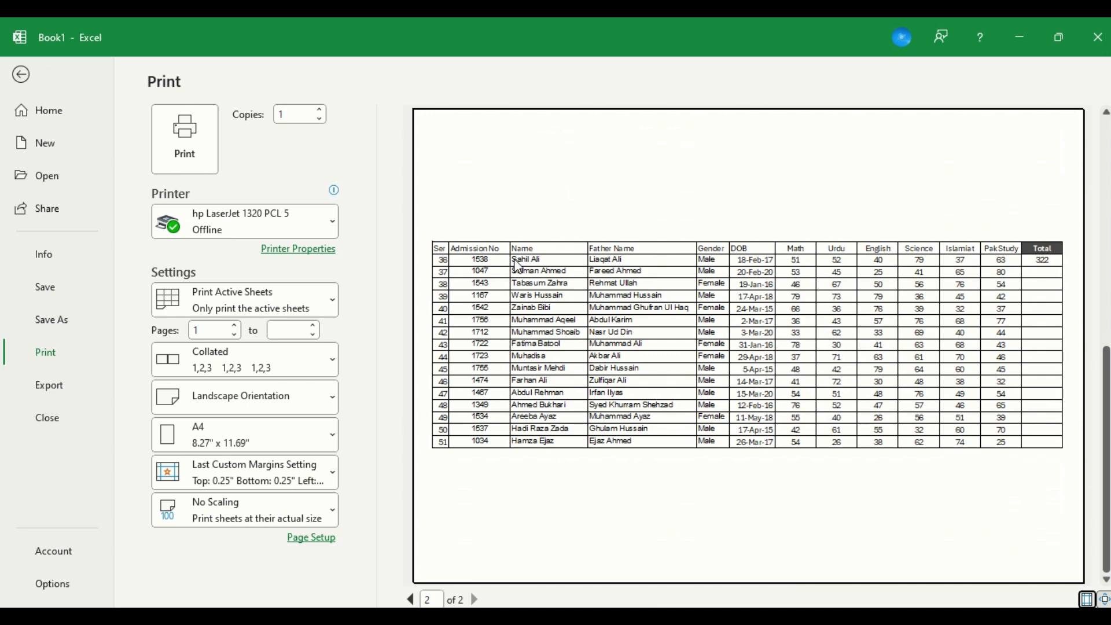
left_click(325, 543)
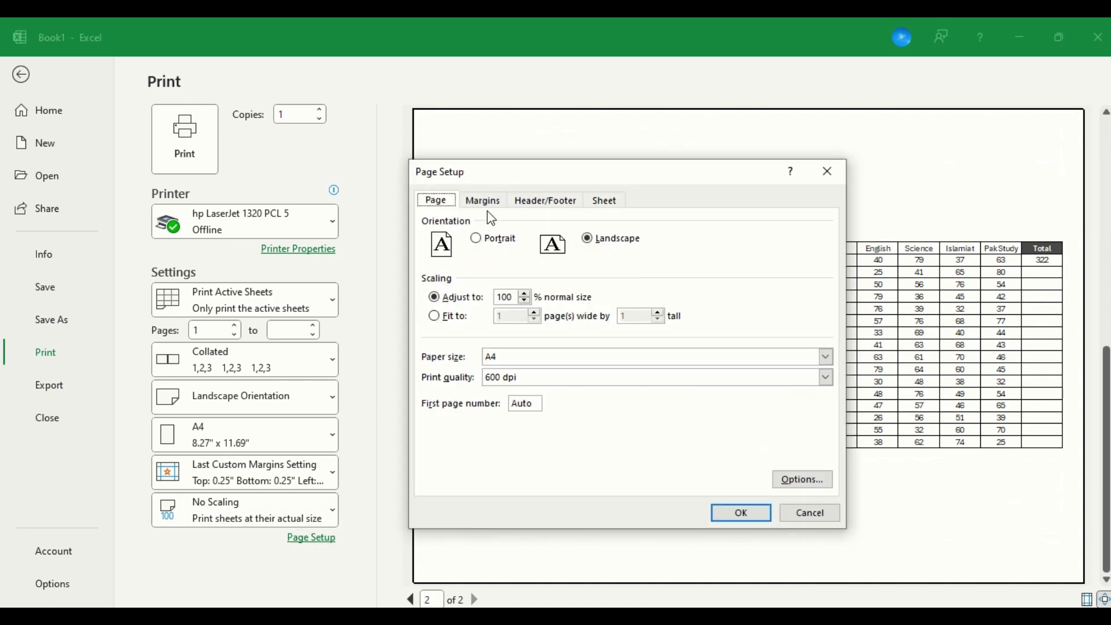
left_click(491, 202)
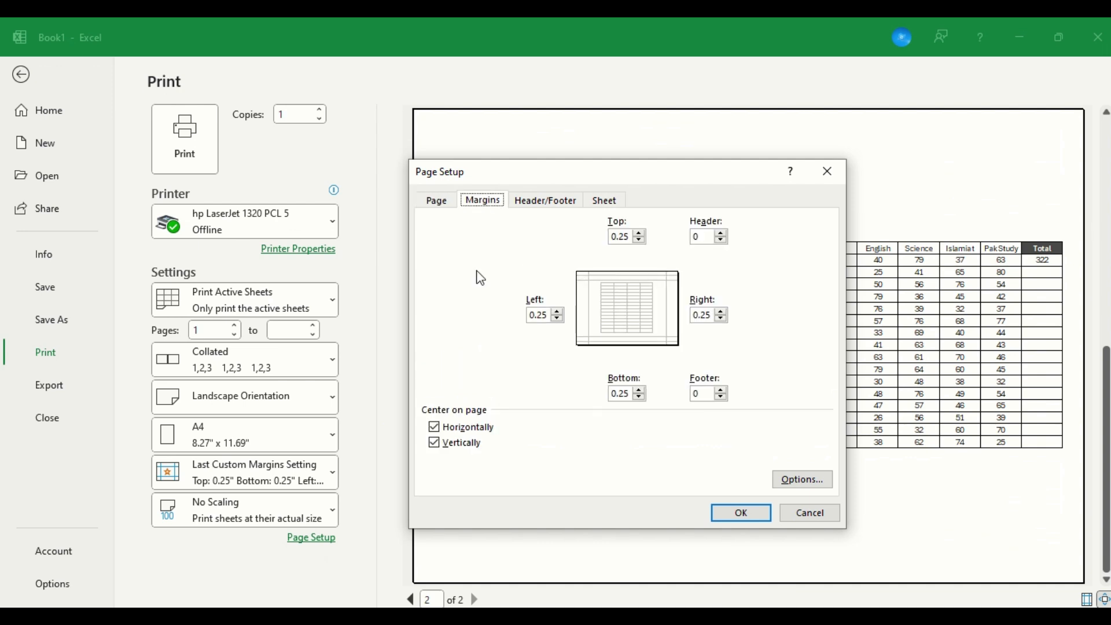
left_click(443, 447)
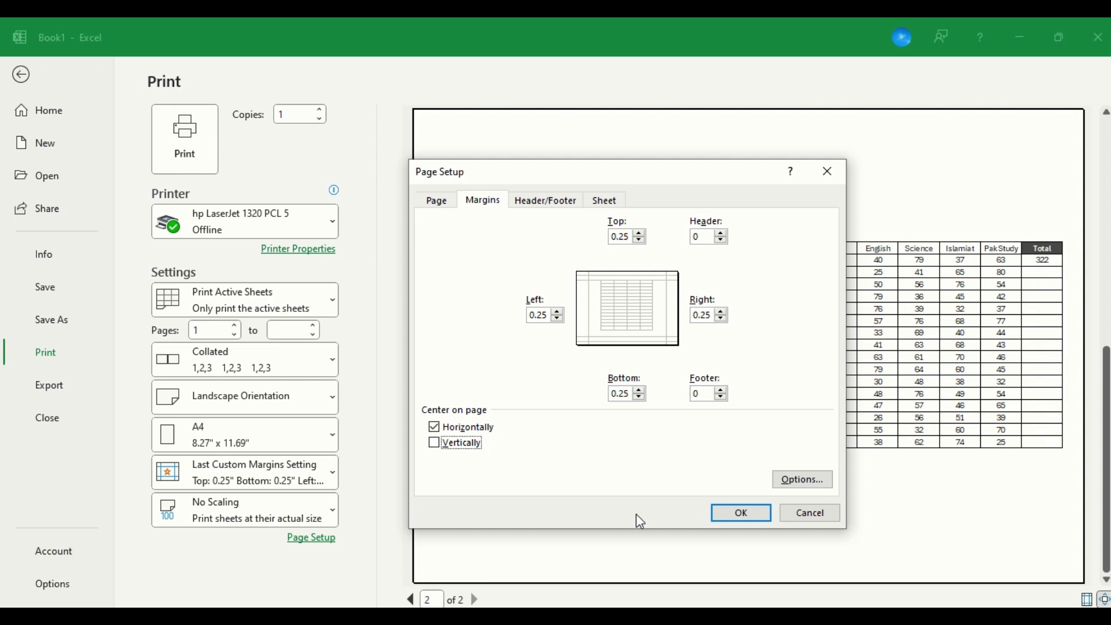
left_click(727, 514)
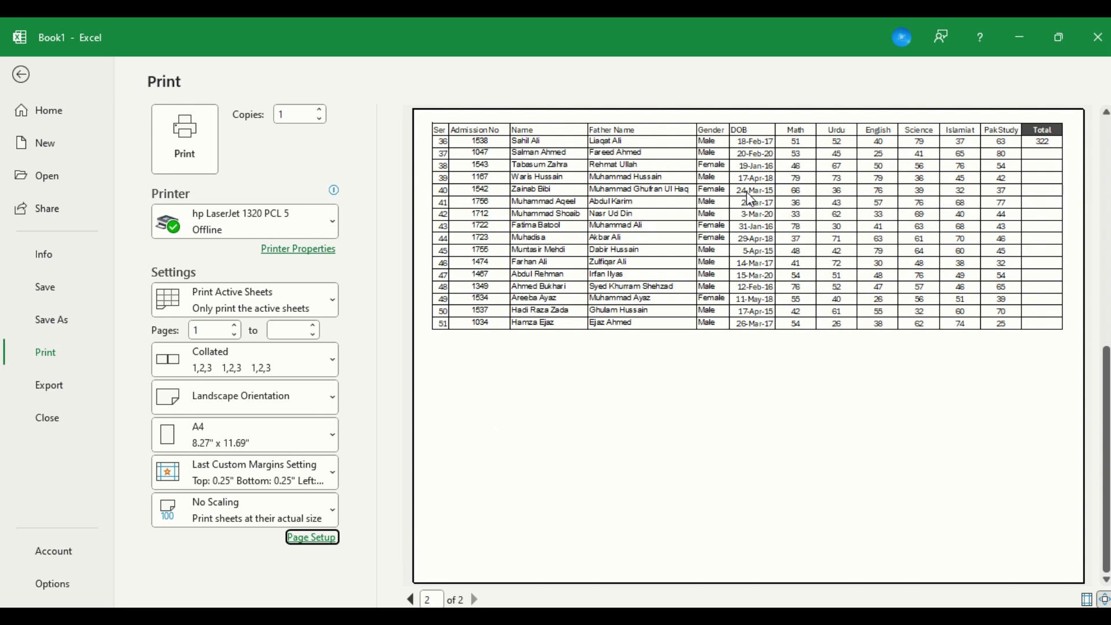
key("Escape")
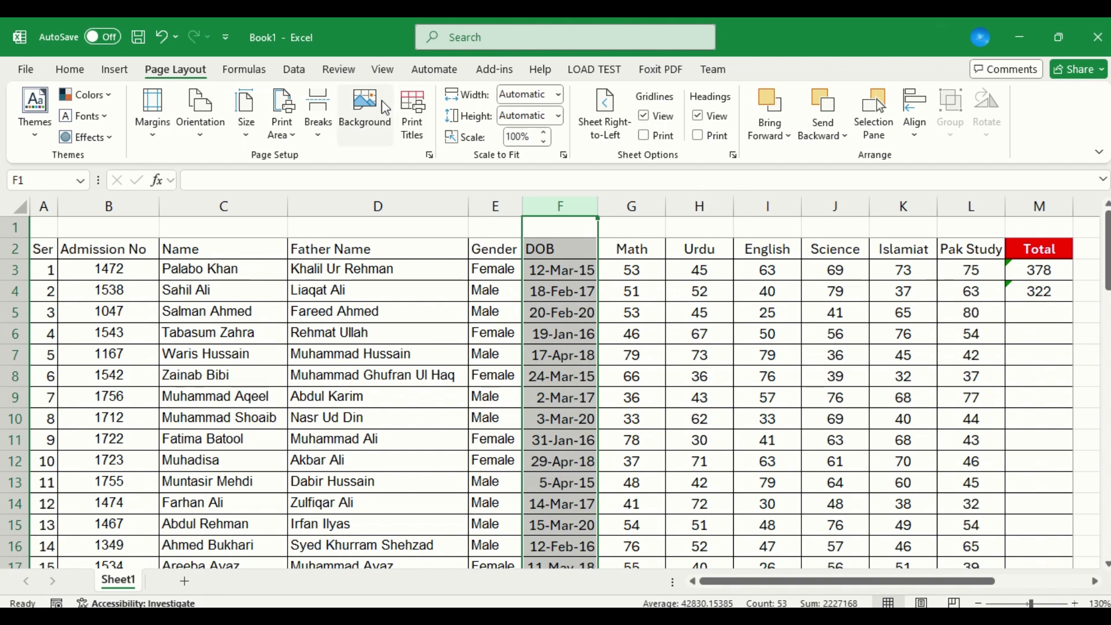
Set the page's header margin to 0.5 inches in the page setup.
left_click(429, 155)
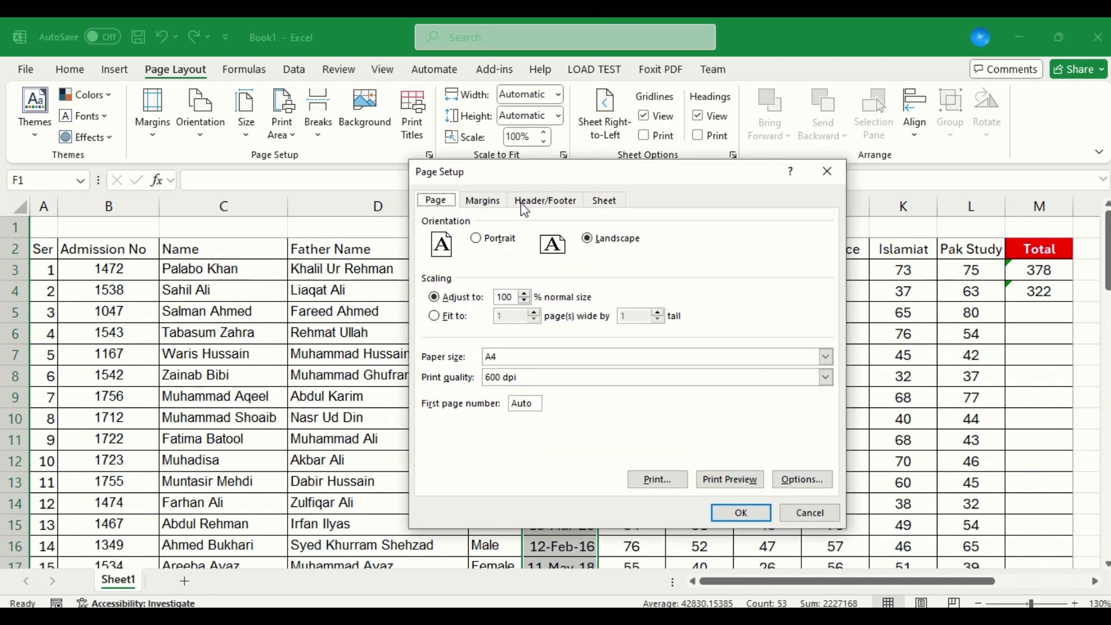
left_click(522, 204)
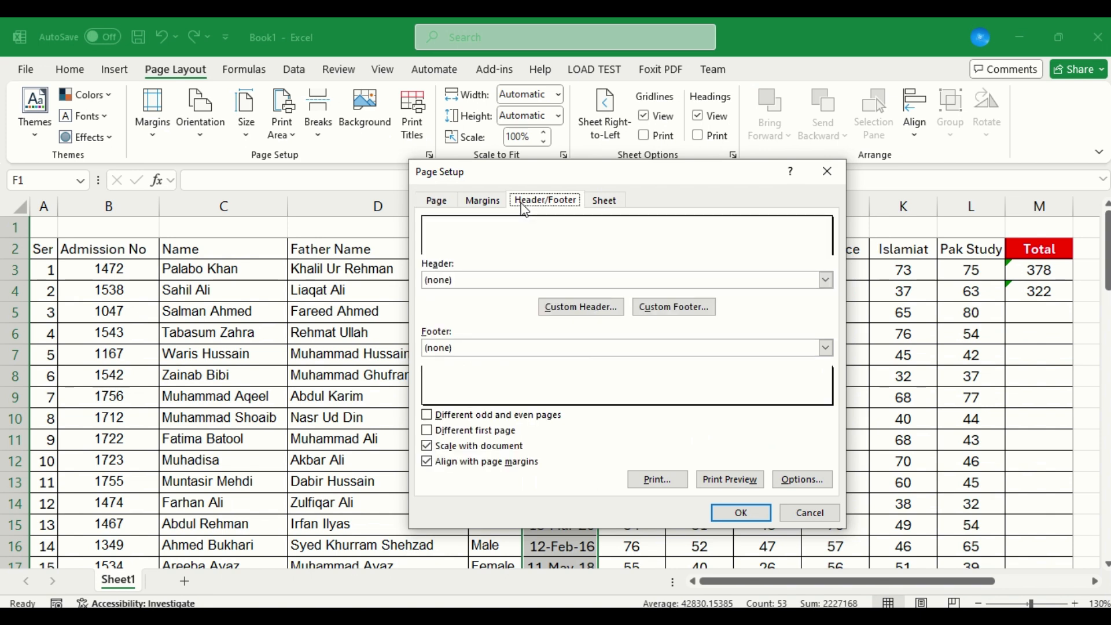
left_click(466, 202)
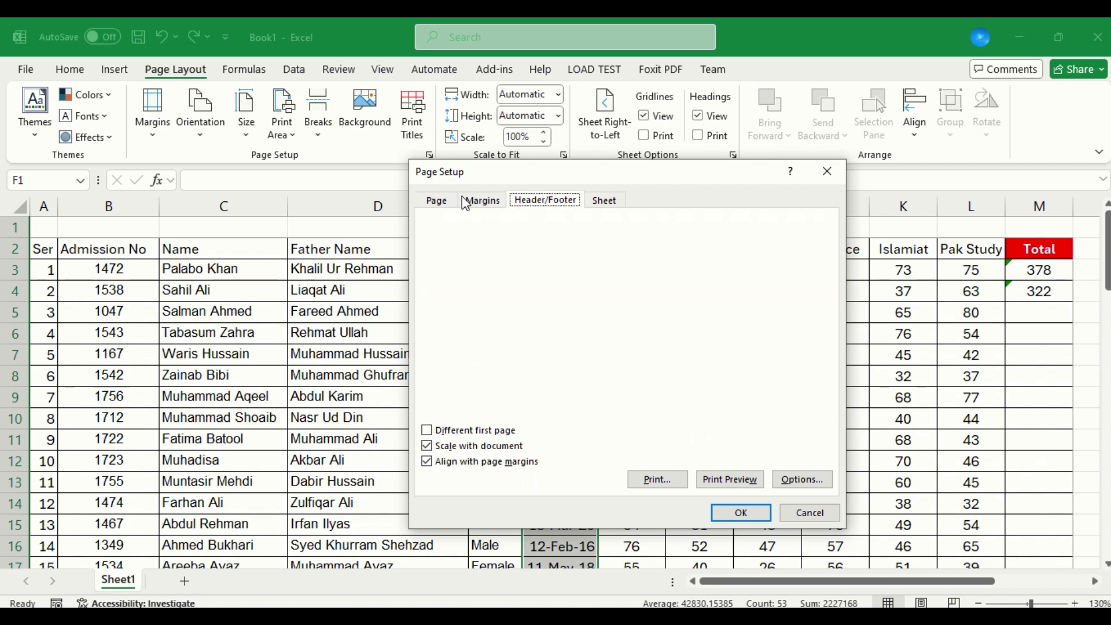
left_click(721, 232)
left_click(721, 233)
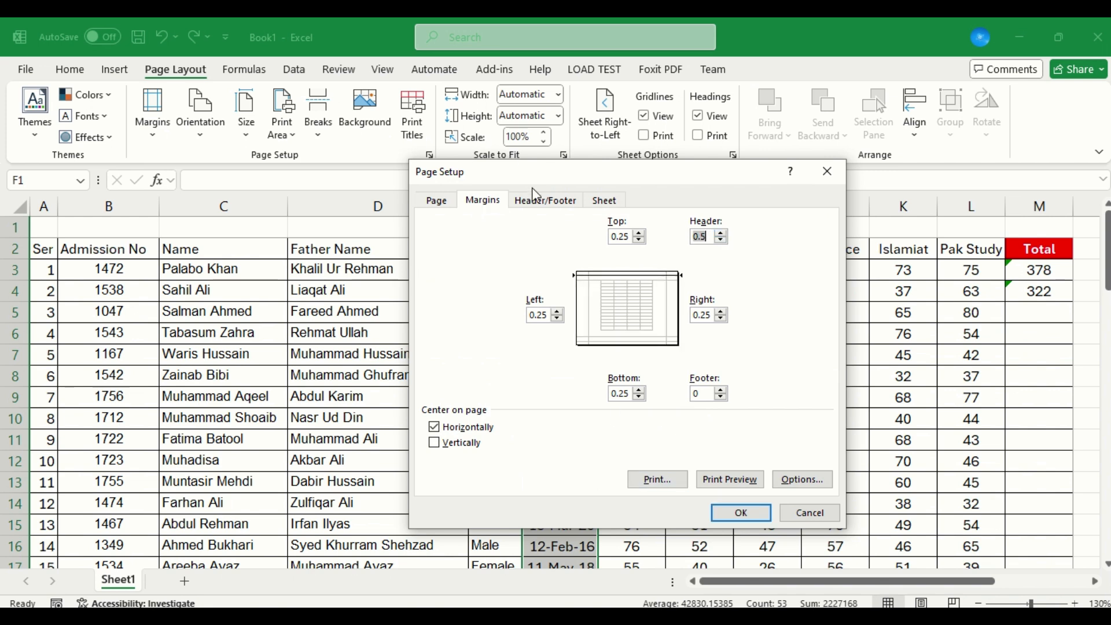
Add a custom page header reading "Welcome" in its center section and show the print preview.
left_click(538, 202)
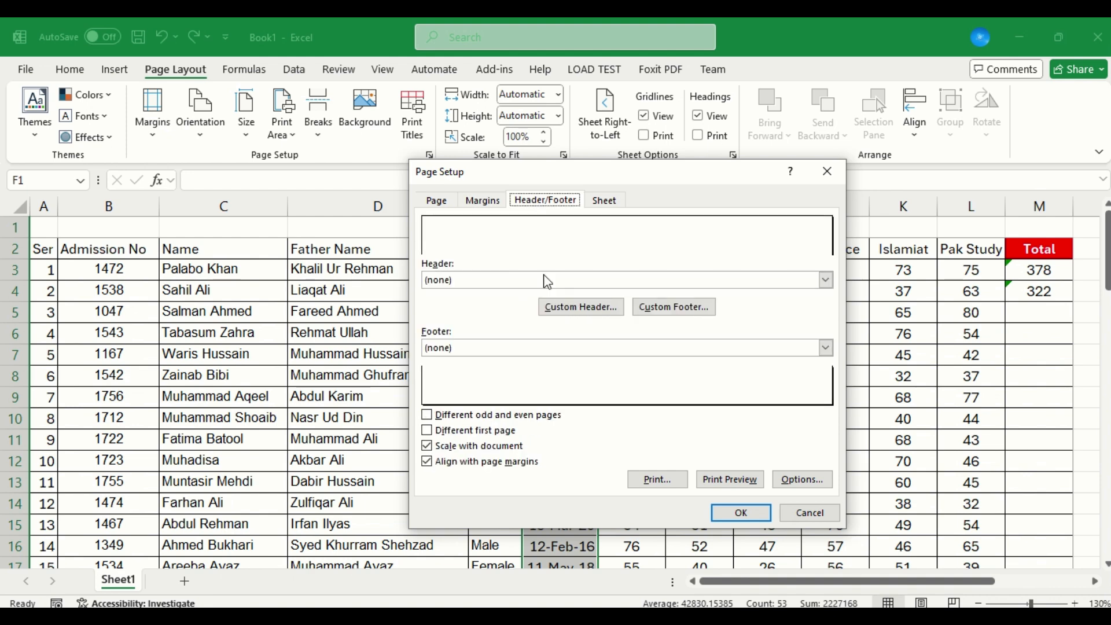
left_click(582, 311)
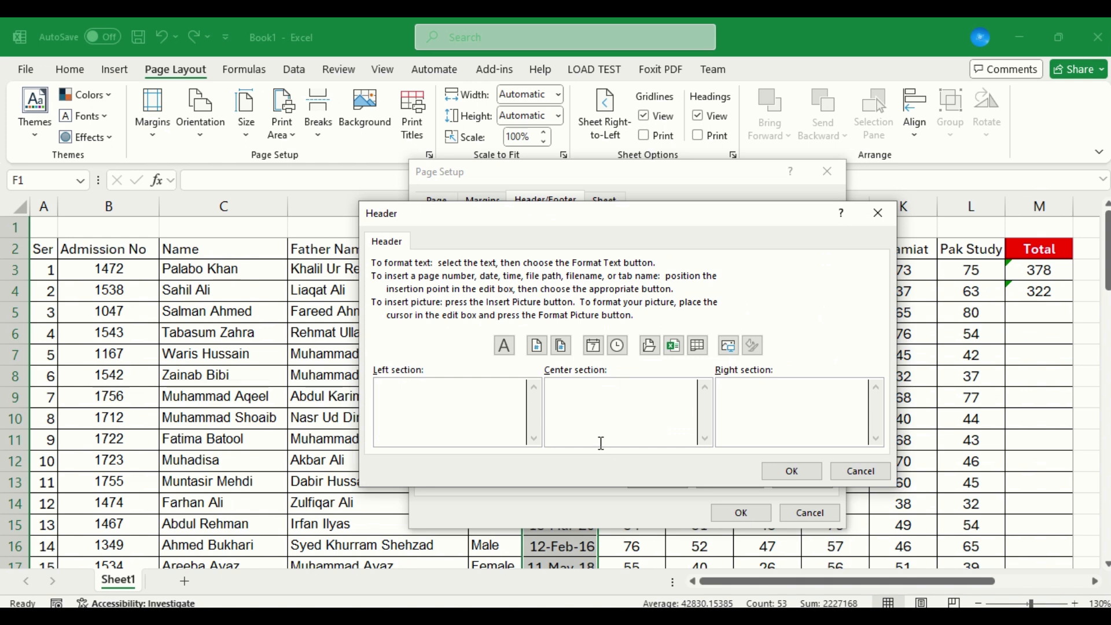
type("Welcome")
left_click(820, 483)
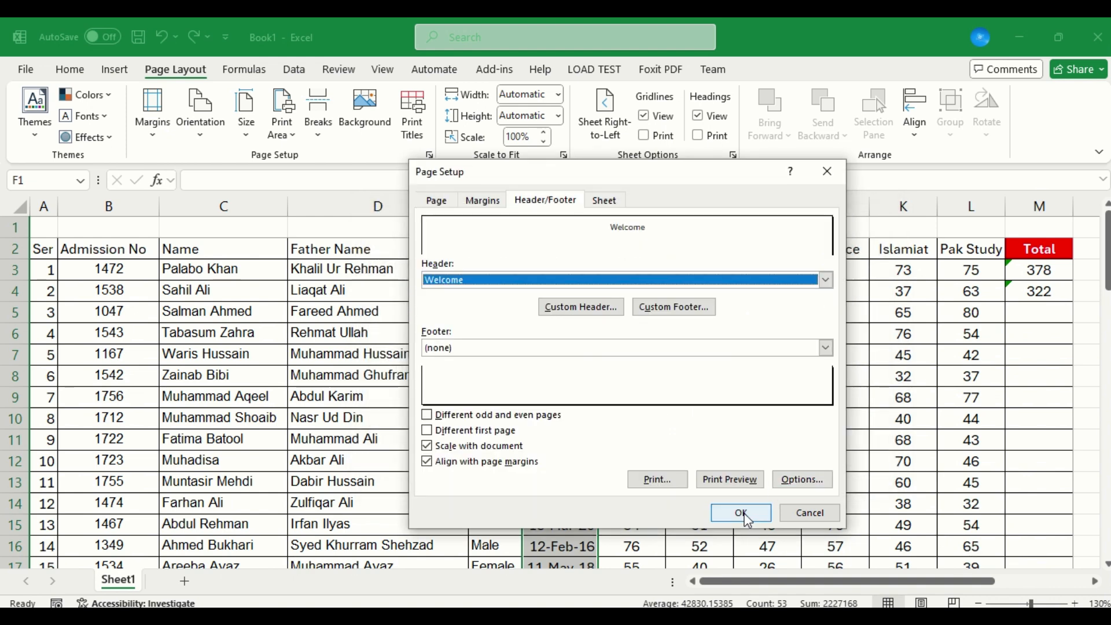
left_click(725, 480)
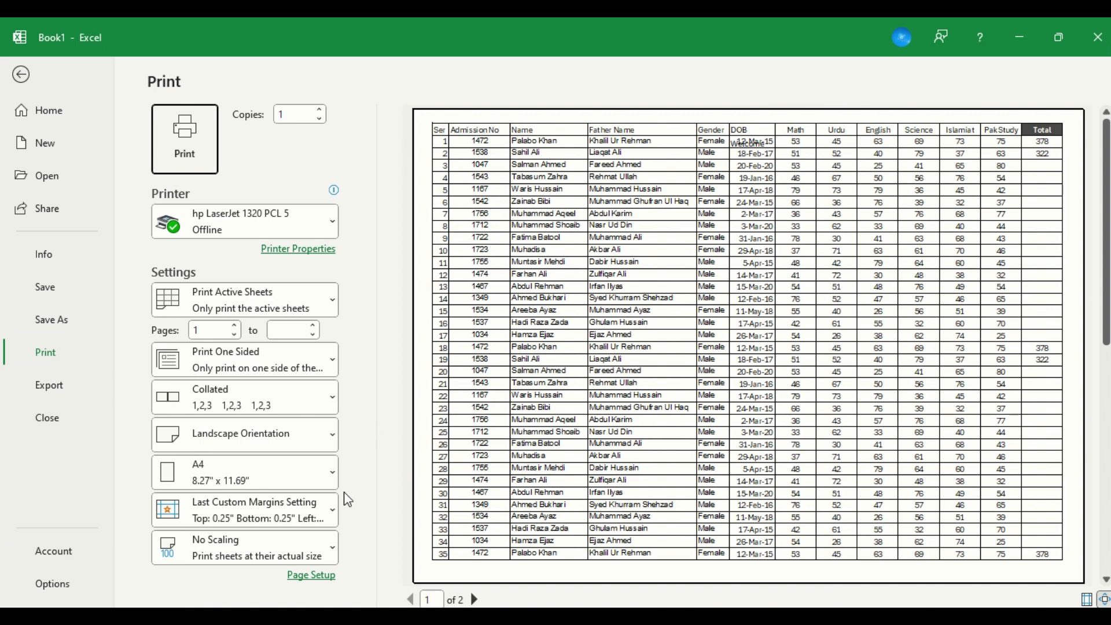
Set the top page margin to 1 inch, check the second page in the print preview, and return to the sheet.
left_click(312, 576)
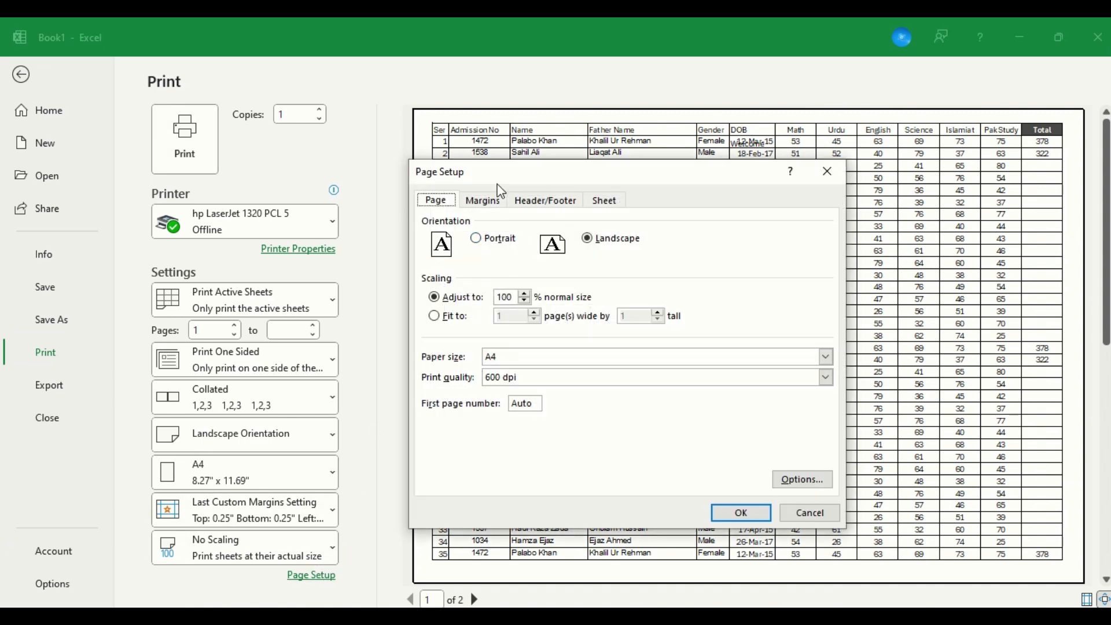
left_click(490, 201)
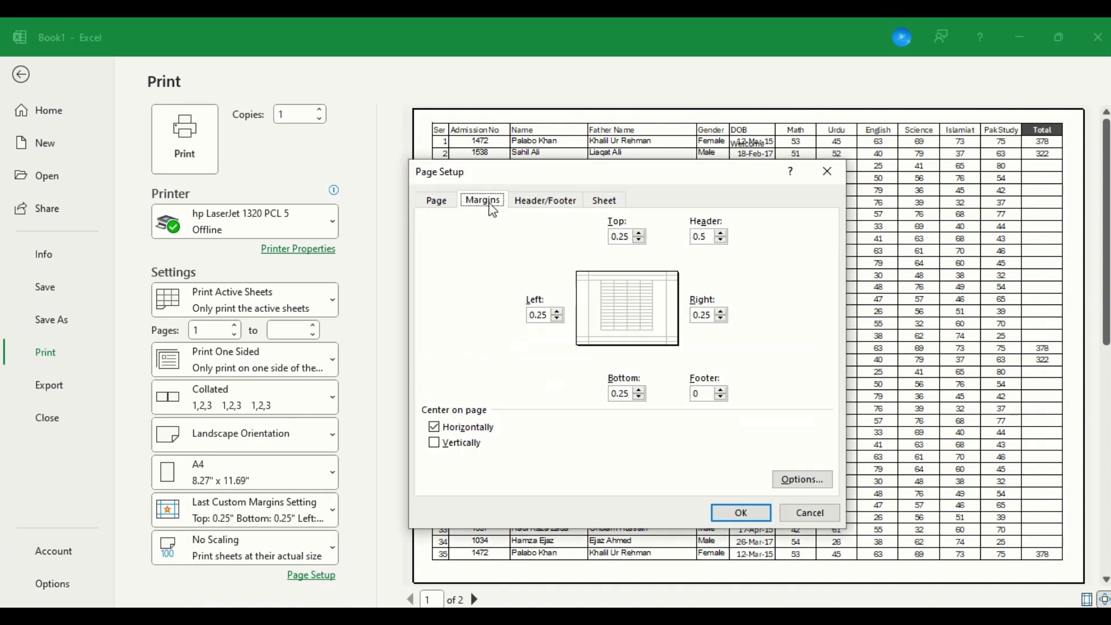
left_click(640, 233)
left_click(640, 233)
left_click(640, 234)
left_click(763, 512)
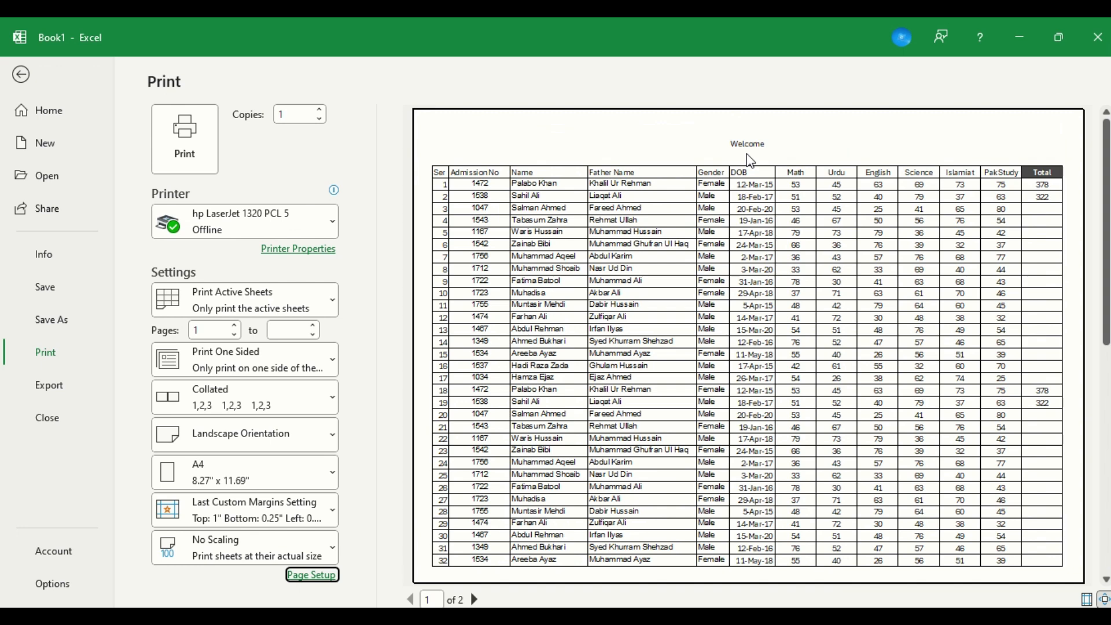
left_click(472, 601)
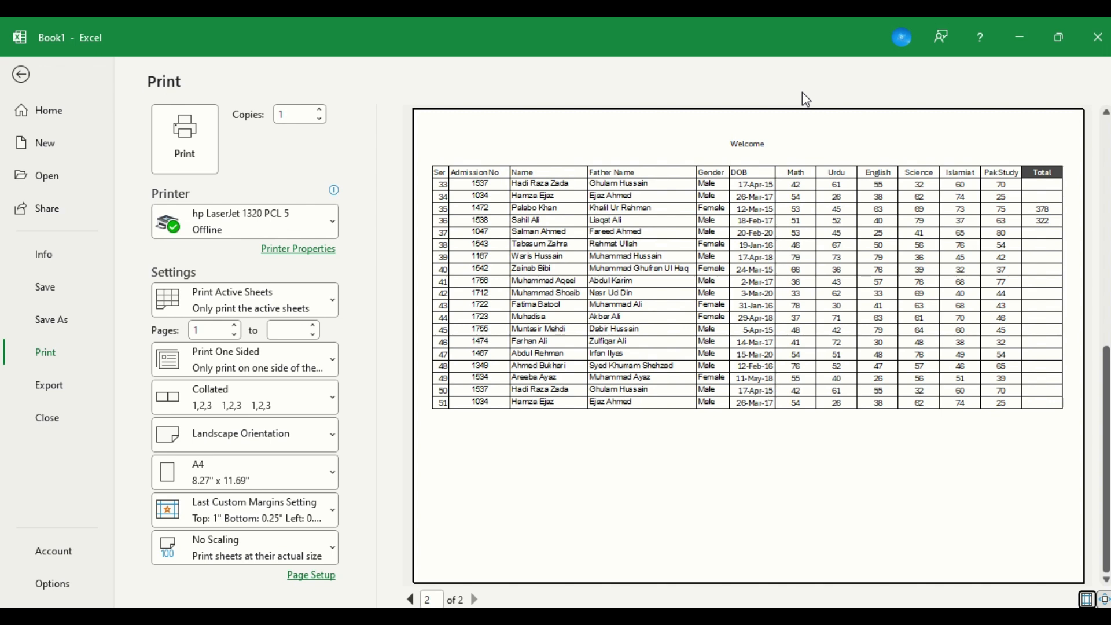
key("Escape")
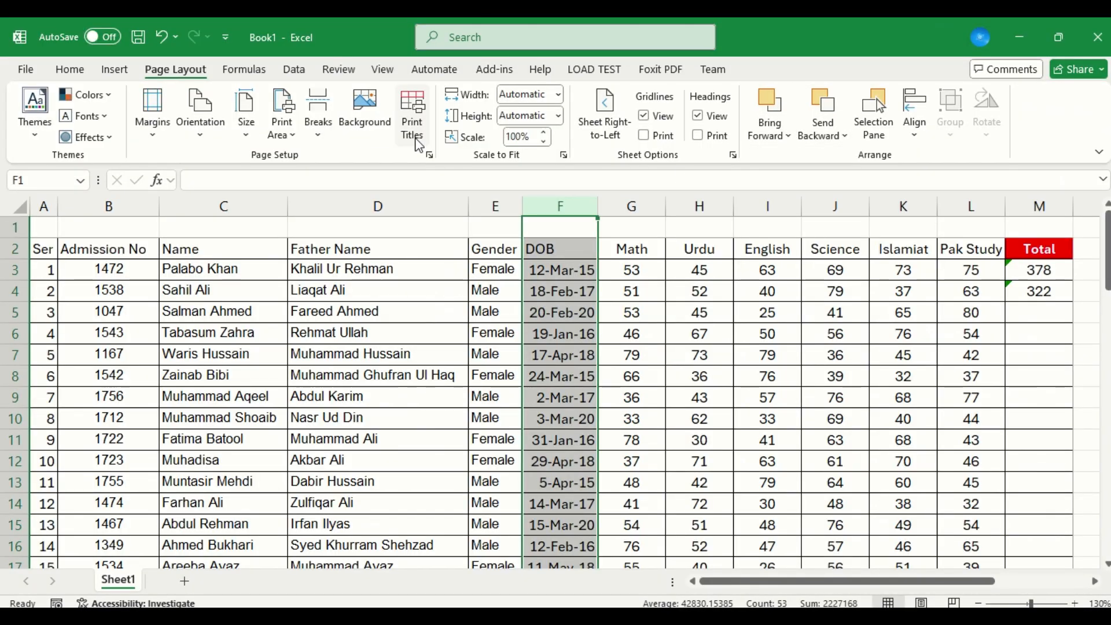
Create a custom footer with the page number in its center section.
left_click(429, 154)
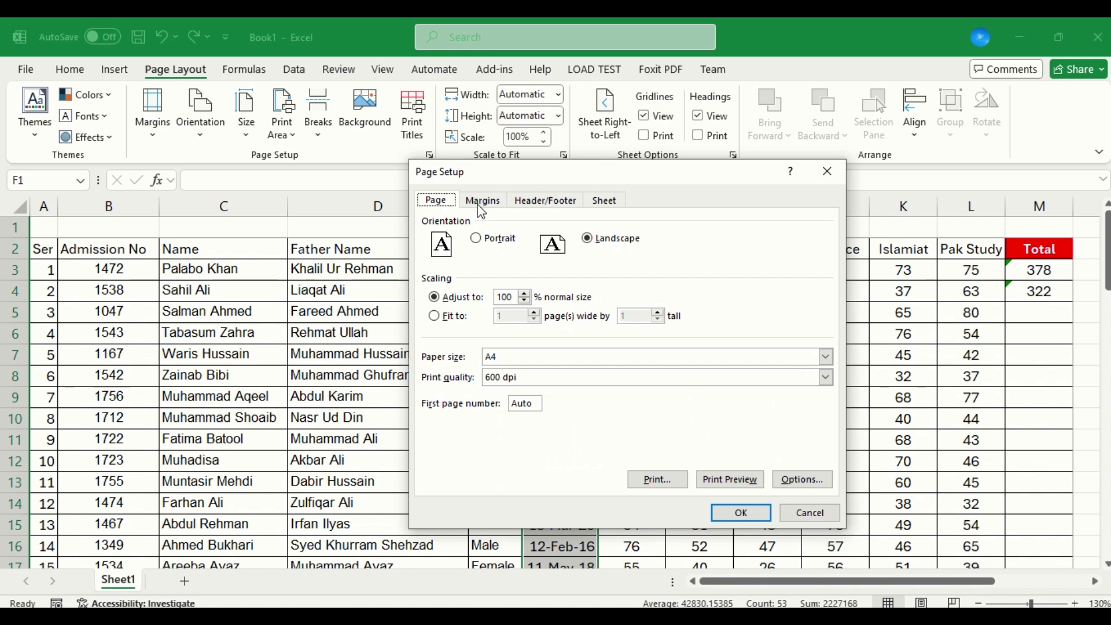
left_click(529, 203)
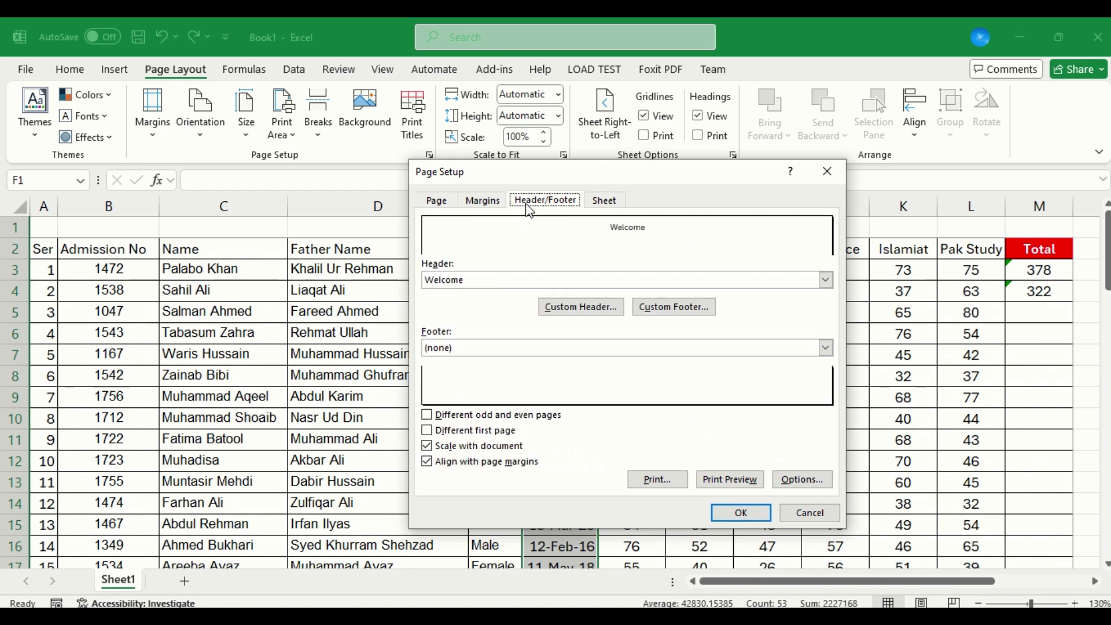
left_click(648, 307)
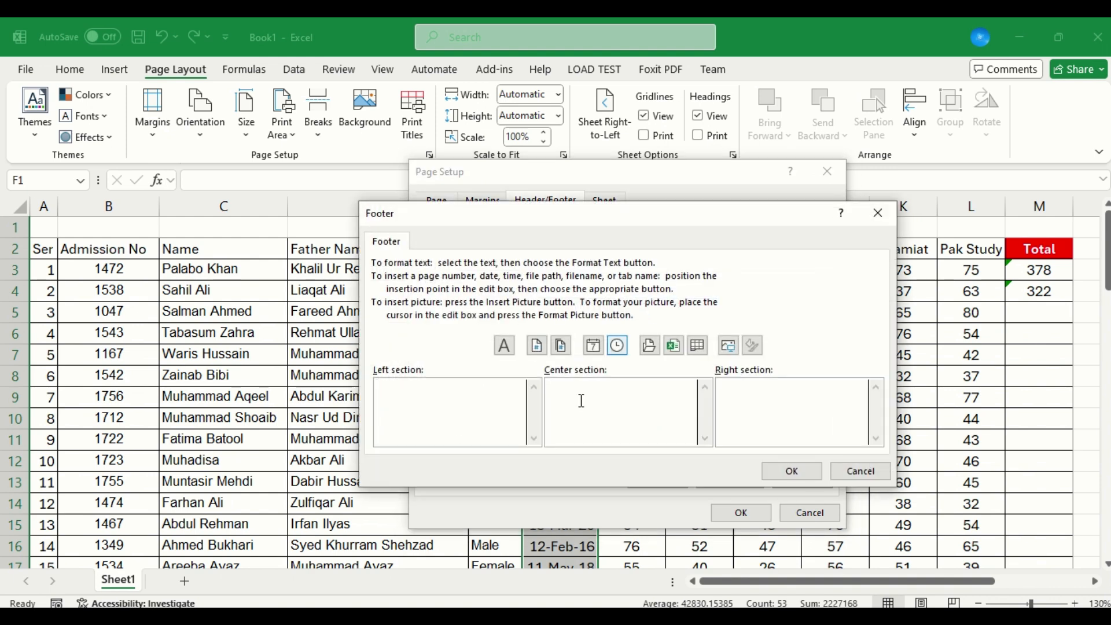
left_click(538, 347)
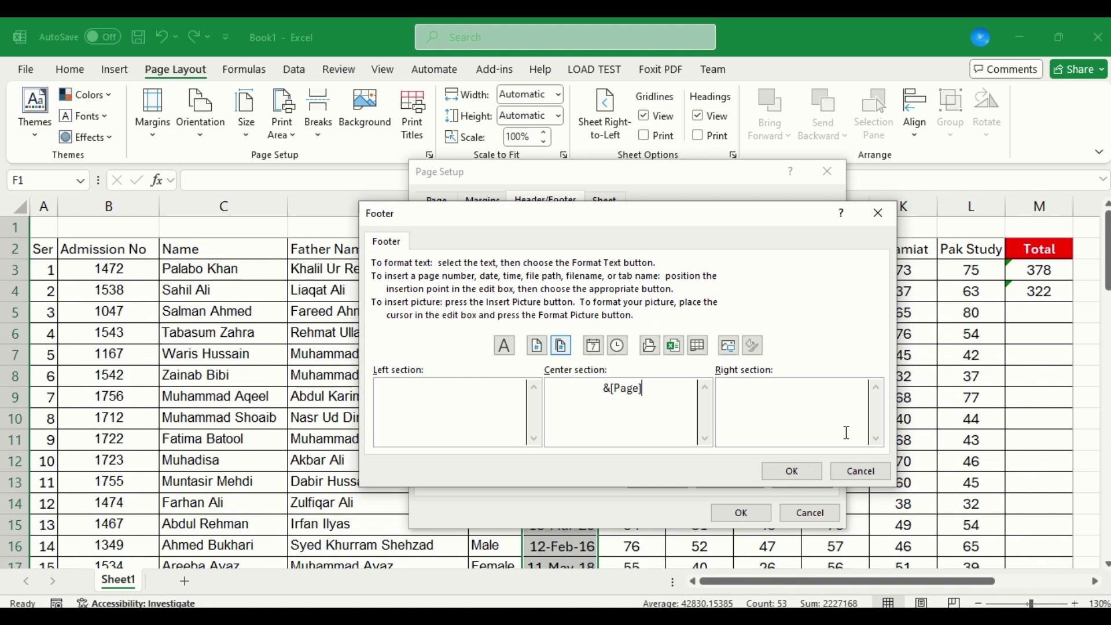
left_click(796, 472)
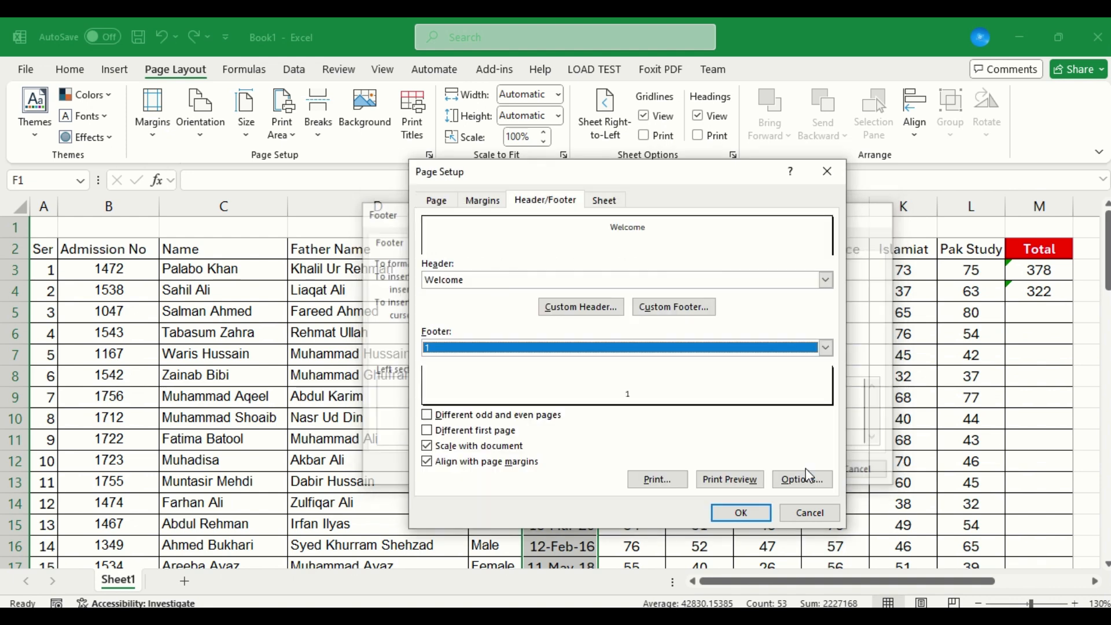
Set the footer margin to 0.25 and the bottom margin to 0.75 inches, and check both pages in the print preview.
left_click(483, 203)
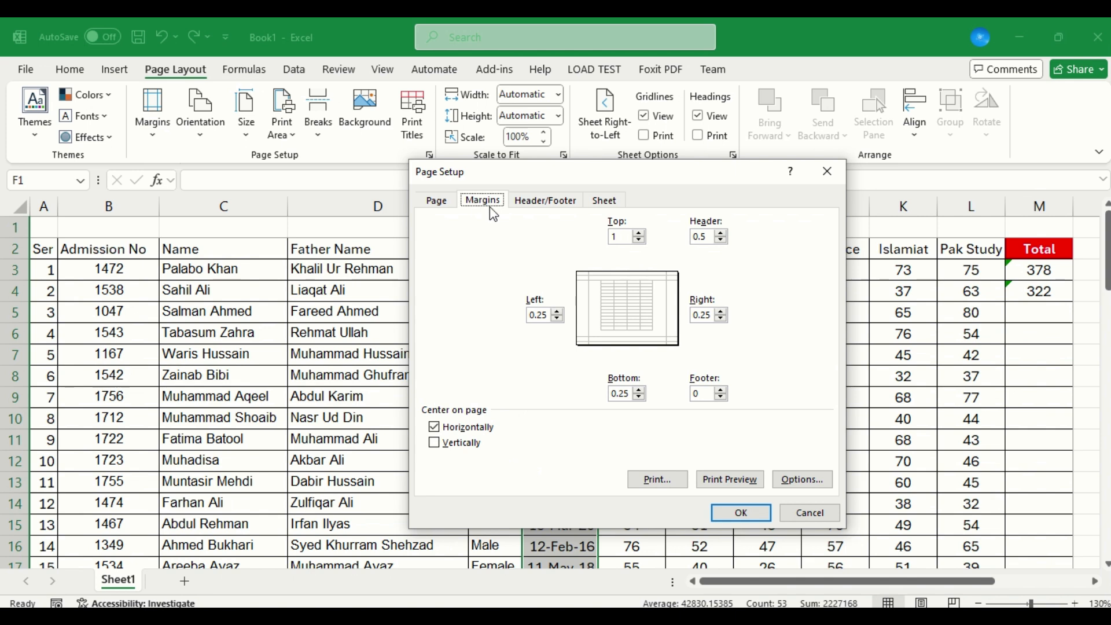
left_click(721, 391)
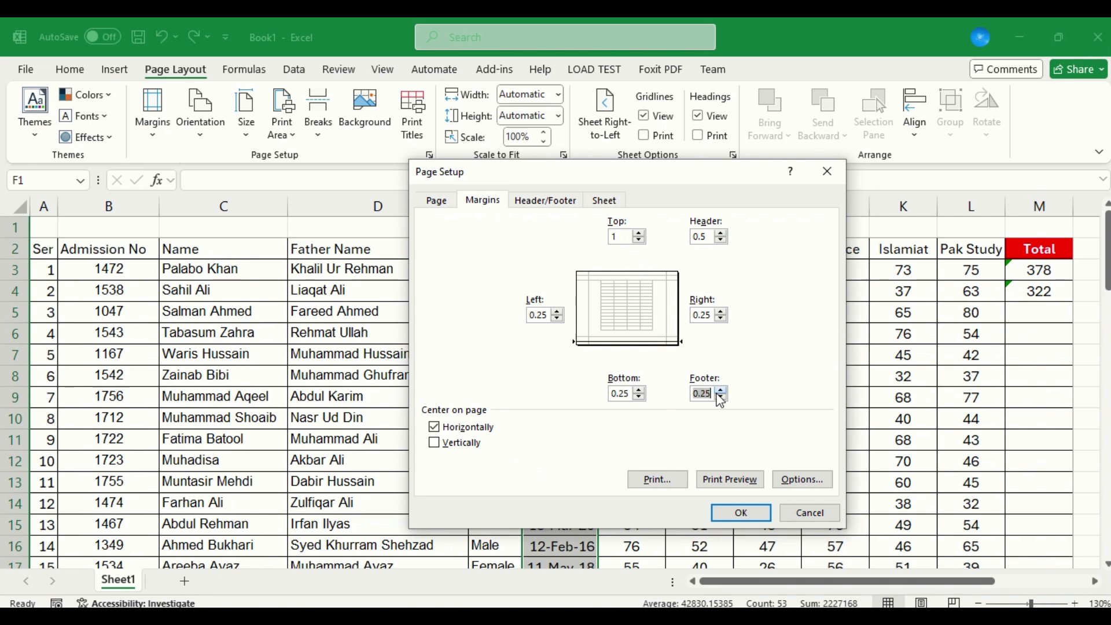
left_click(639, 391)
left_click(639, 391)
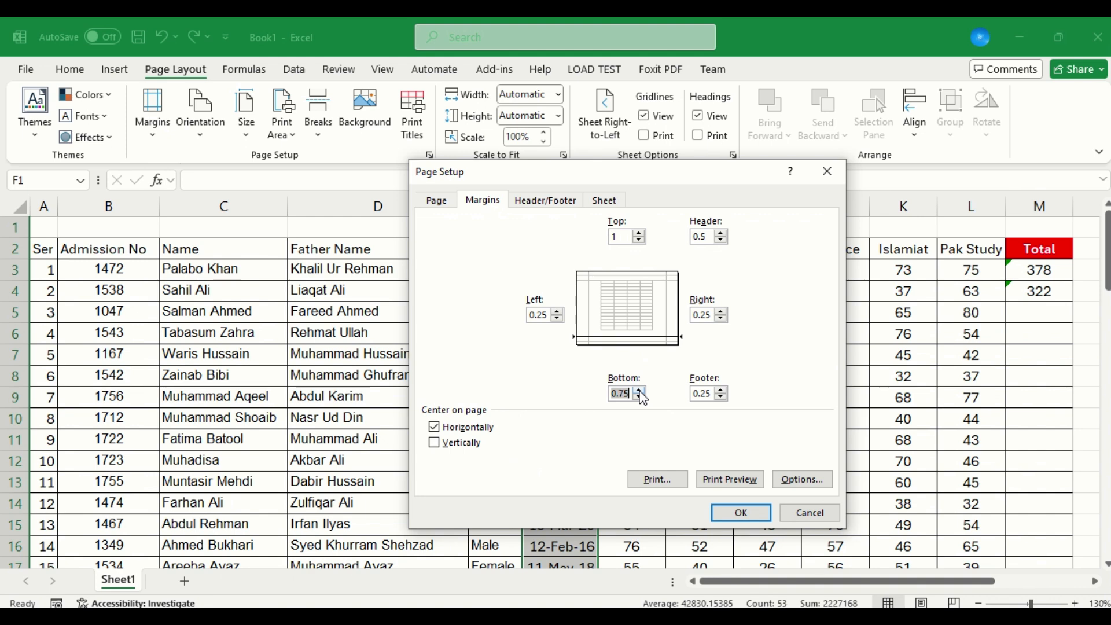
left_click(740, 482)
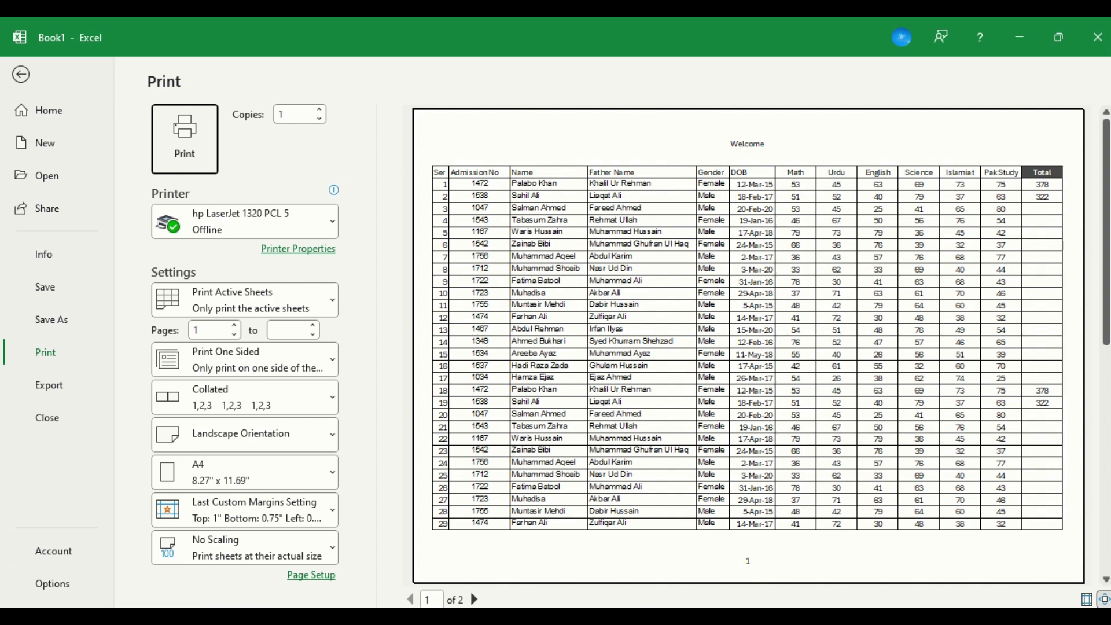
left_click(476, 600)
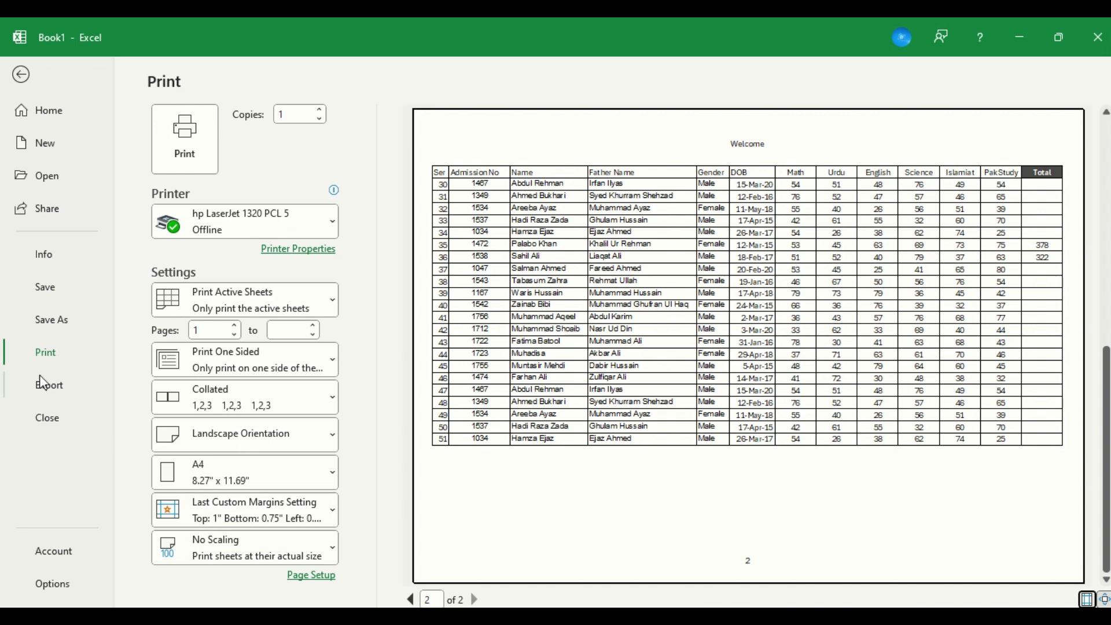
Move the footer's page number from the center section to the right section, apply it, and return to the sheet.
left_click(317, 576)
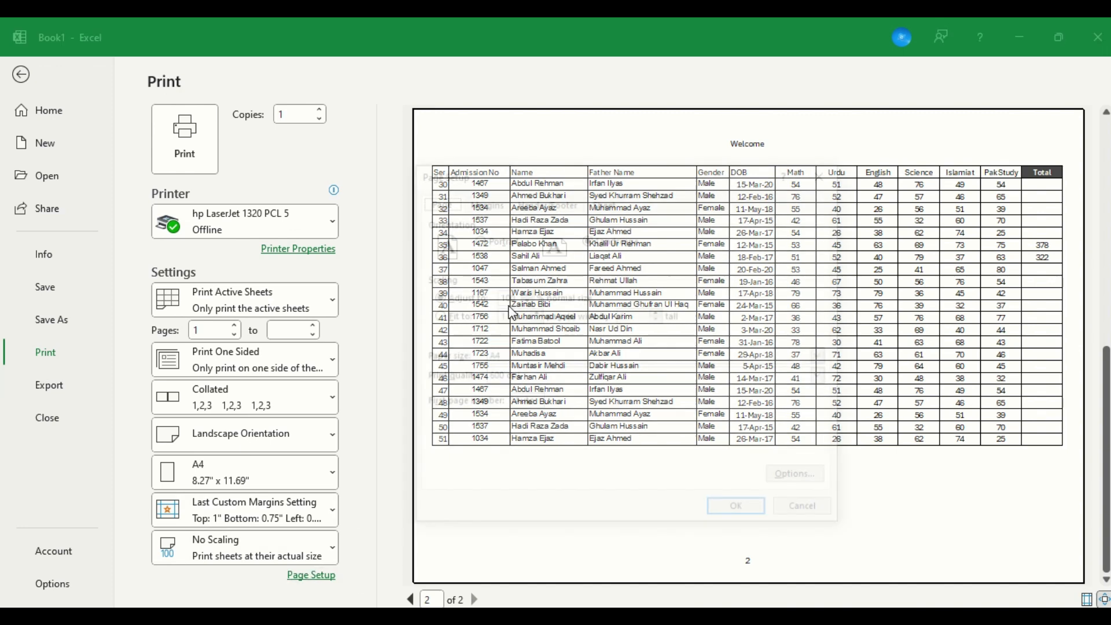
left_click(547, 201)
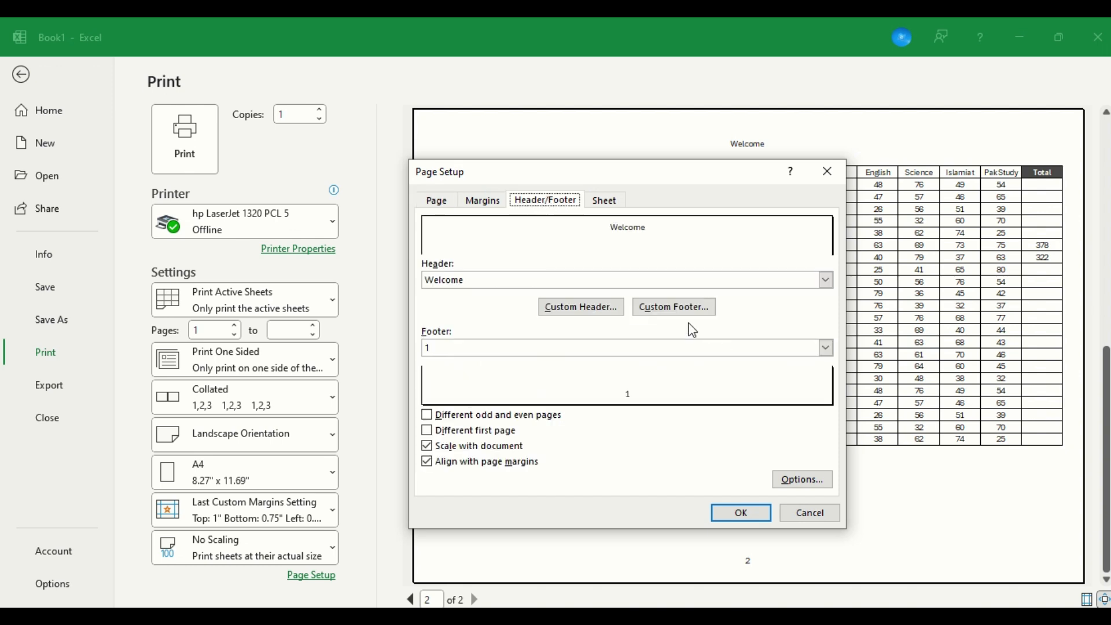
left_click(692, 302)
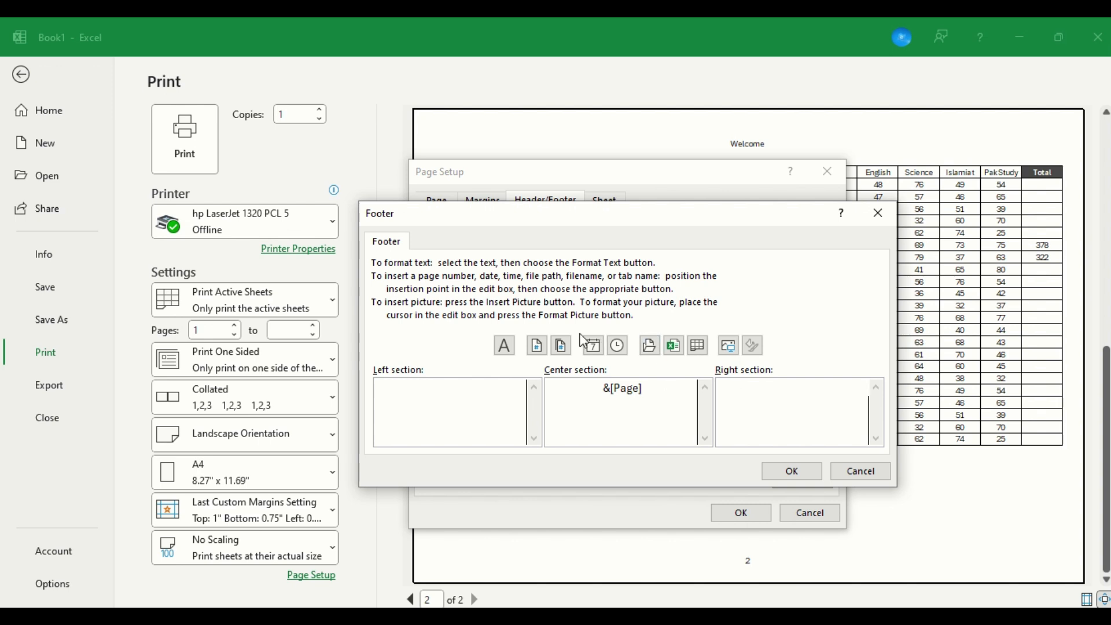
left_click(537, 345)
key("BackSpace")
key("BackSpace")
key("BackSpace")
key("BackSpace")
key("BackSpace")
key("BackSpace")
key("BackSpace")
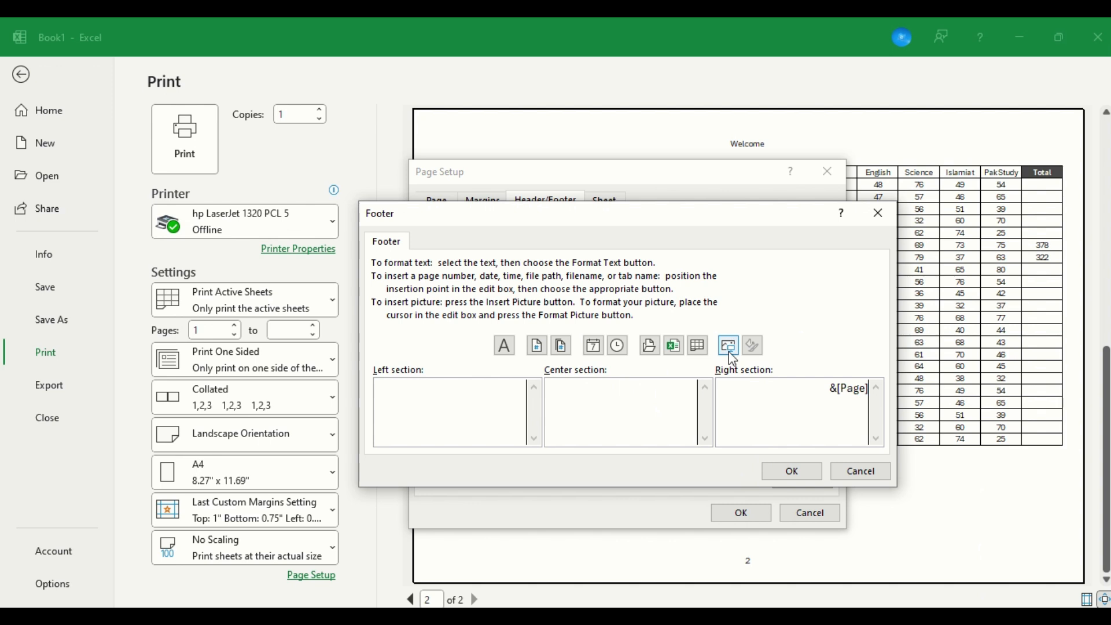
left_click(791, 471)
left_click(741, 513)
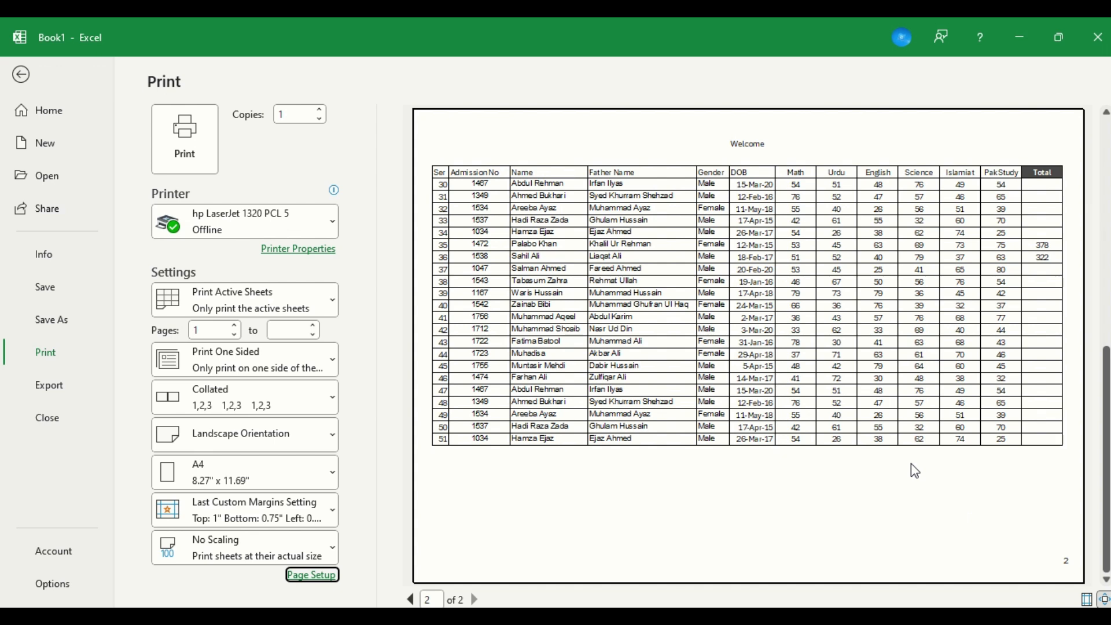
key("Escape")
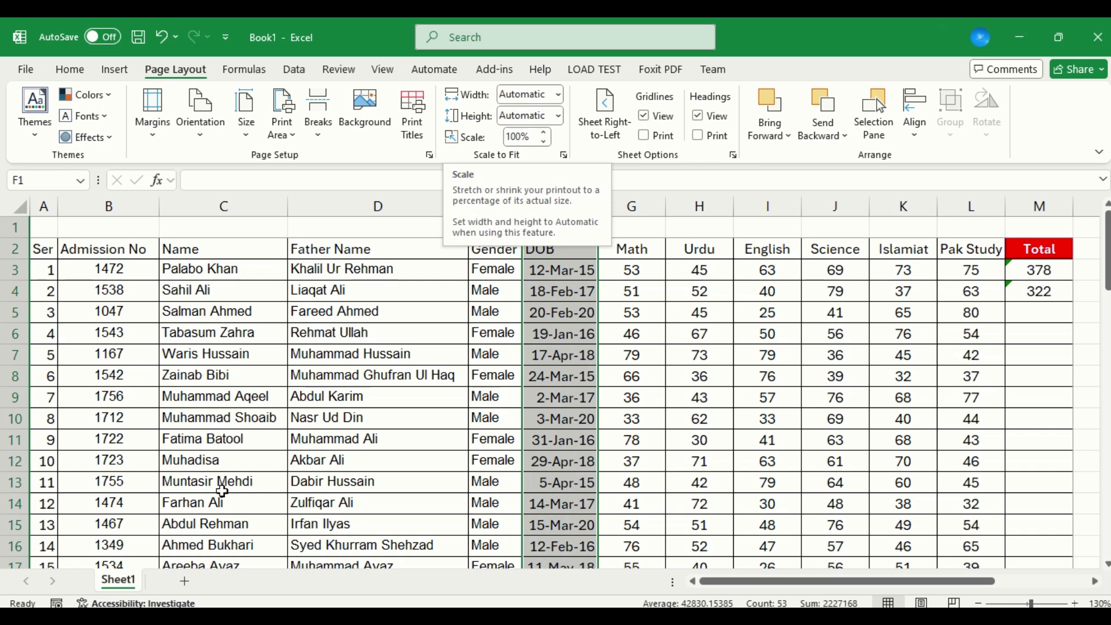
Insert the total number of pages in the custom header's right section and check both pages in the print preview.
left_click(414, 123)
left_click(545, 201)
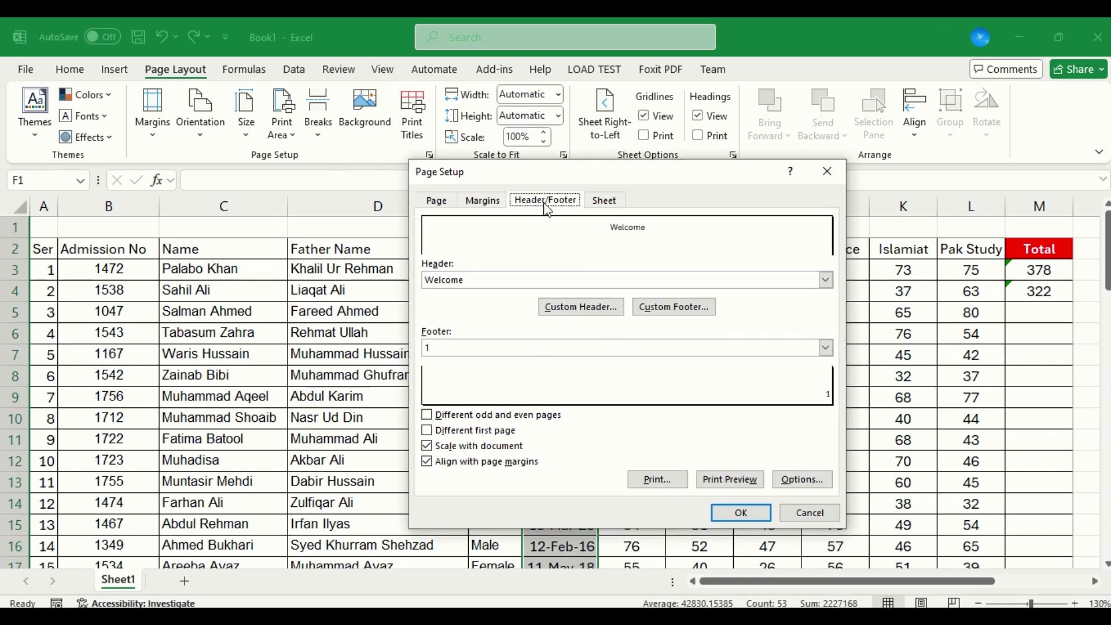
left_click(594, 302)
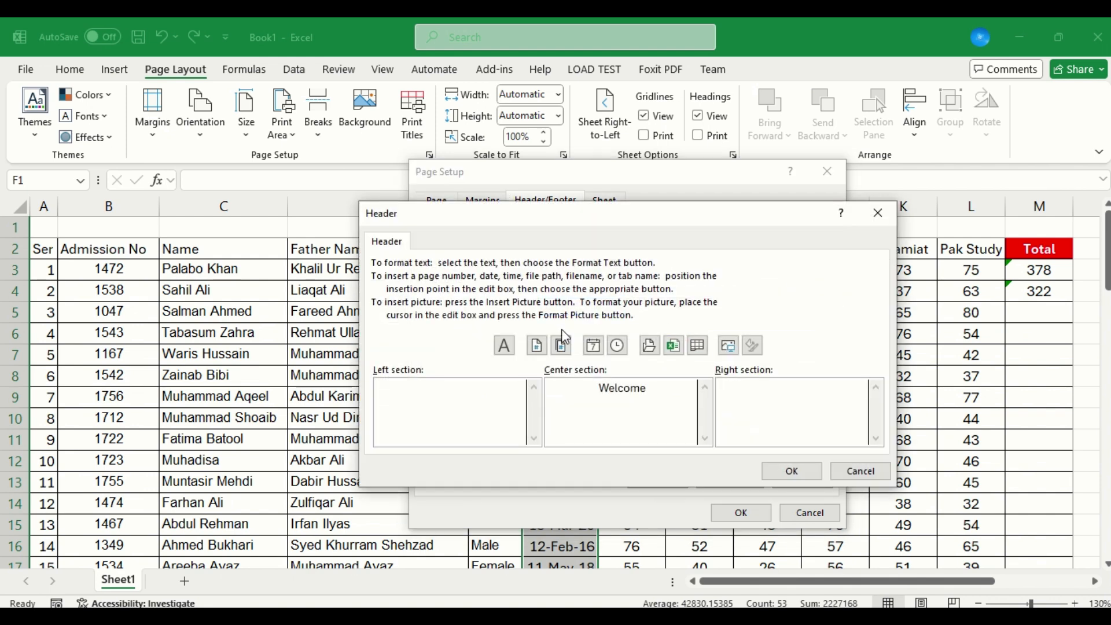
left_click(560, 351)
left_click(784, 470)
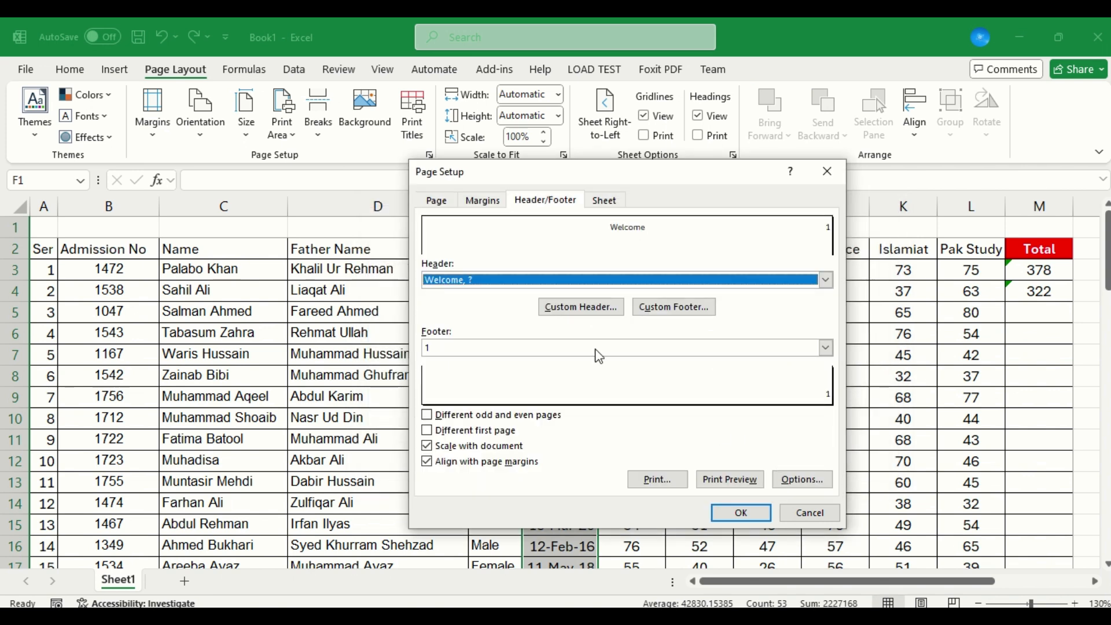
left_click(738, 481)
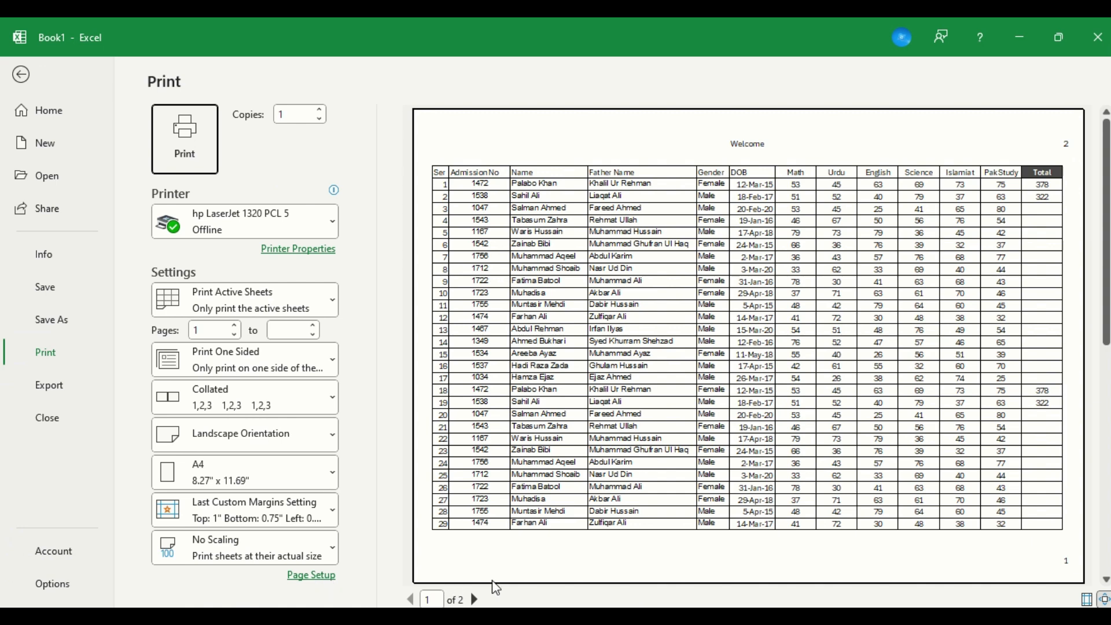
left_click(474, 599)
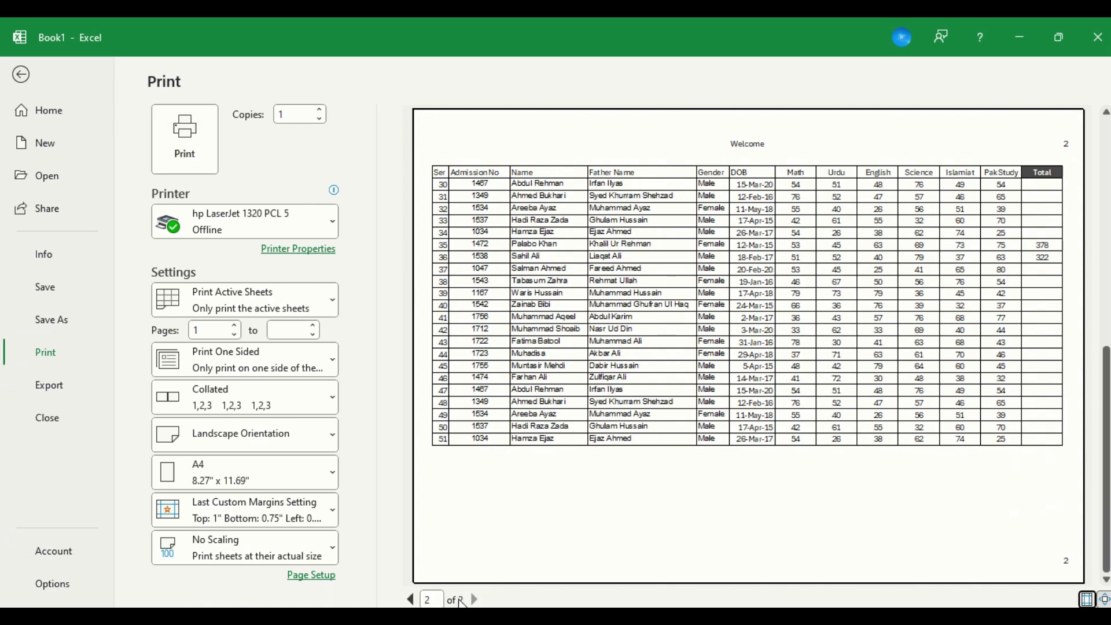
Replace the total page count in the custom header's right section with the current page number.
left_click(410, 599)
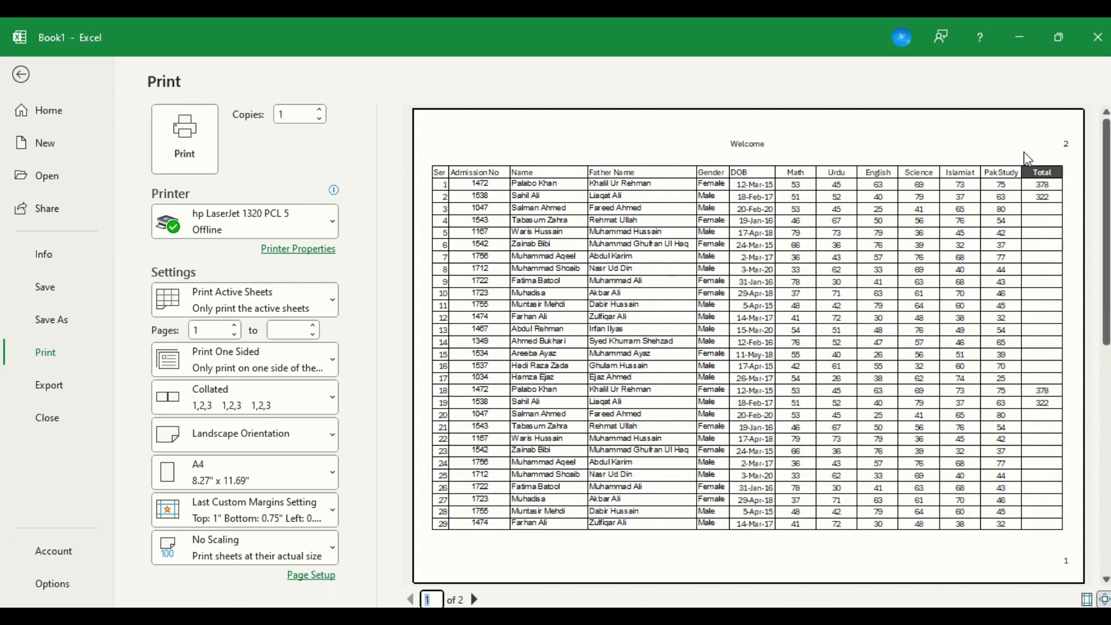
left_click(1064, 155)
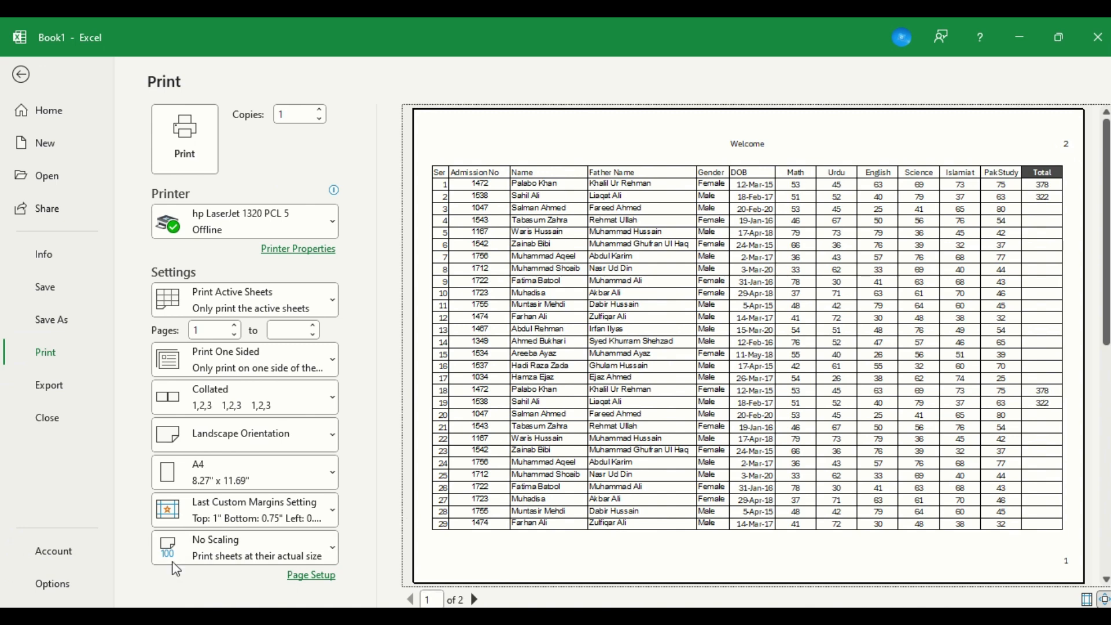
left_click(335, 576)
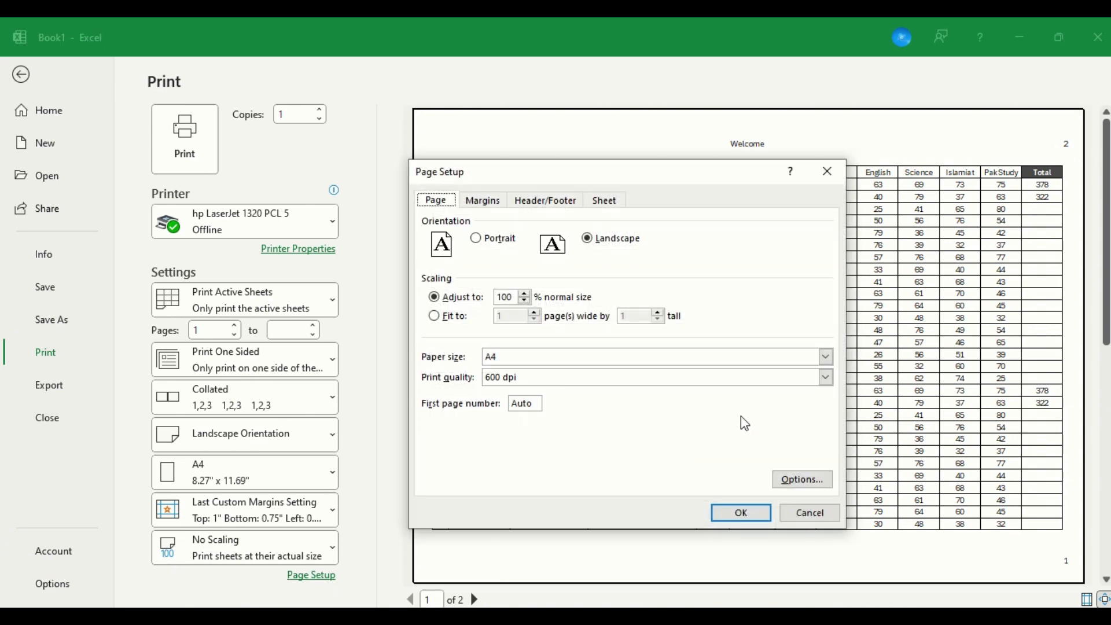
left_click(544, 200)
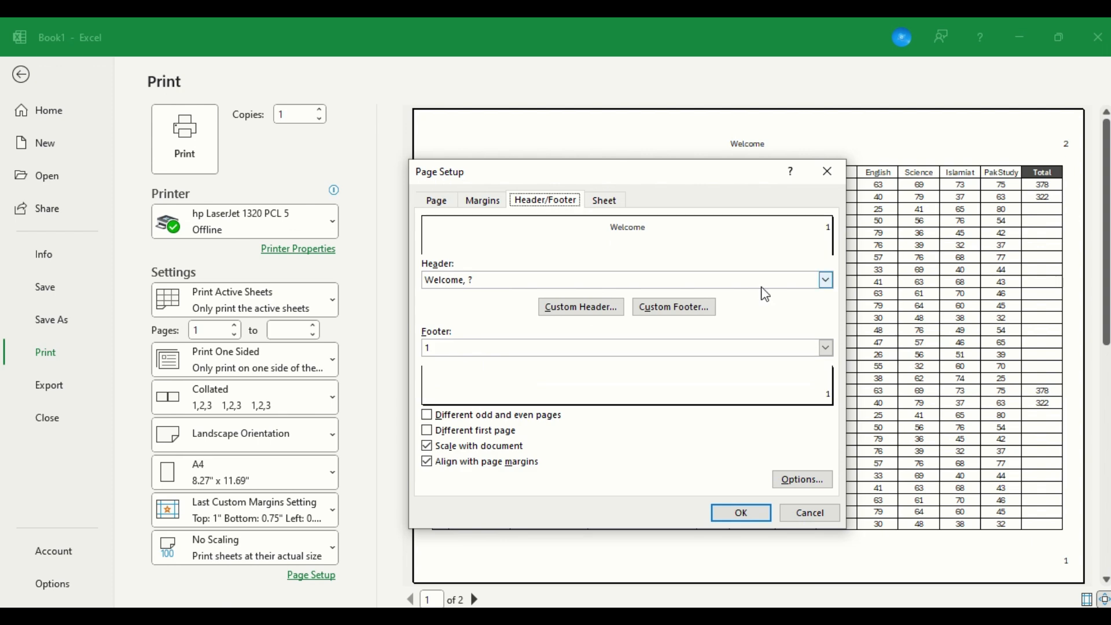
left_click(609, 311)
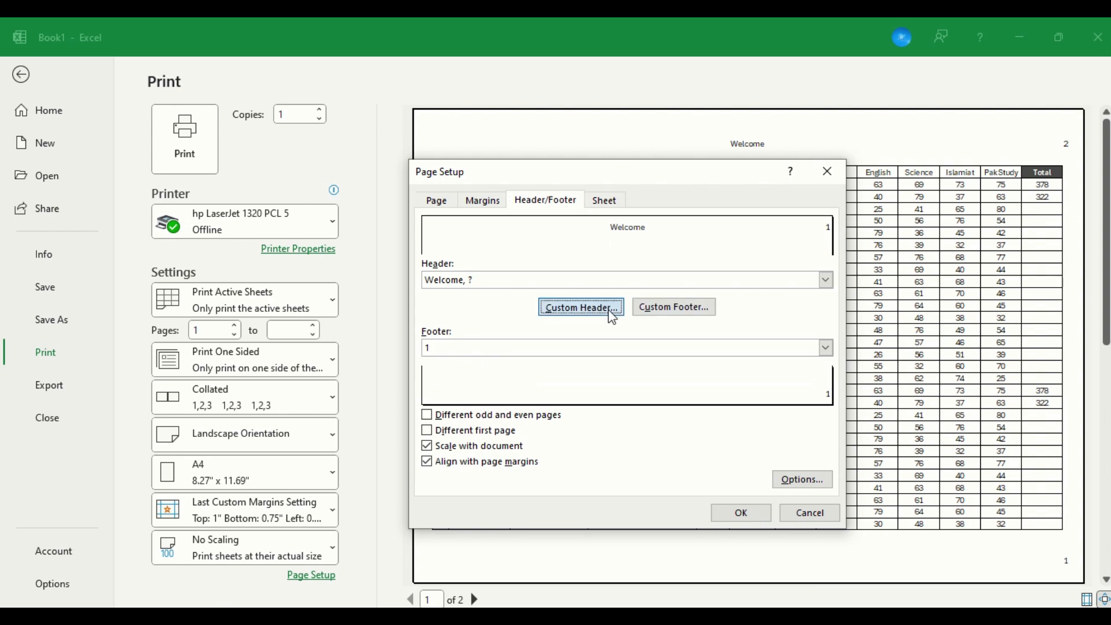
left_click_drag(827, 386, 877, 378)
key("Left")
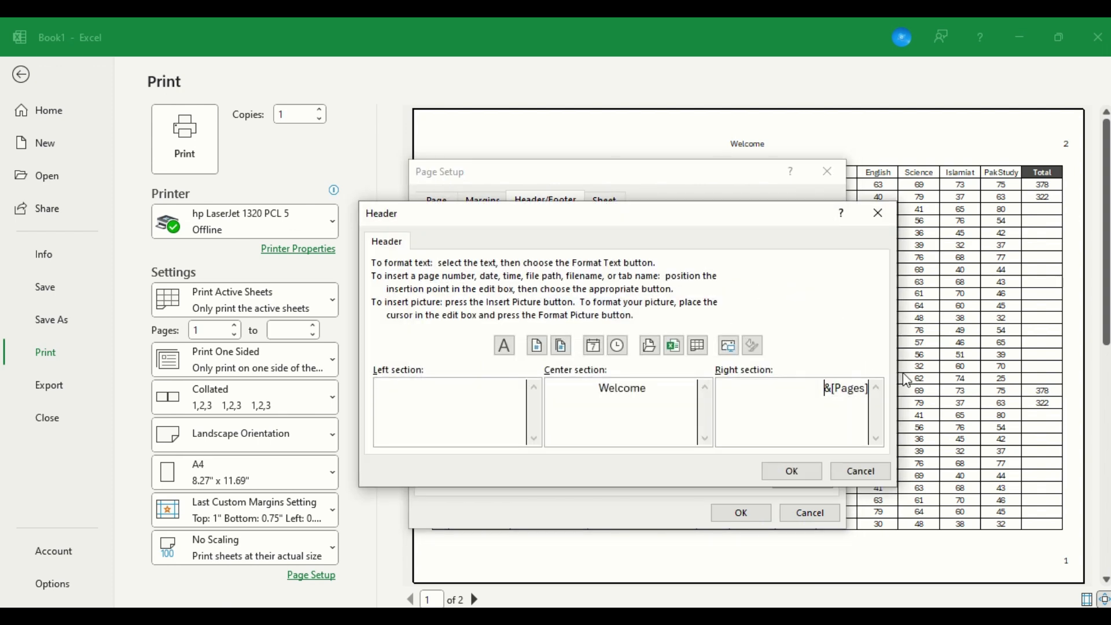
key("Delete")
key("Delete")
key("Delete")
key("Delete")
key("Delete")
key("Delete")
left_click(536, 347)
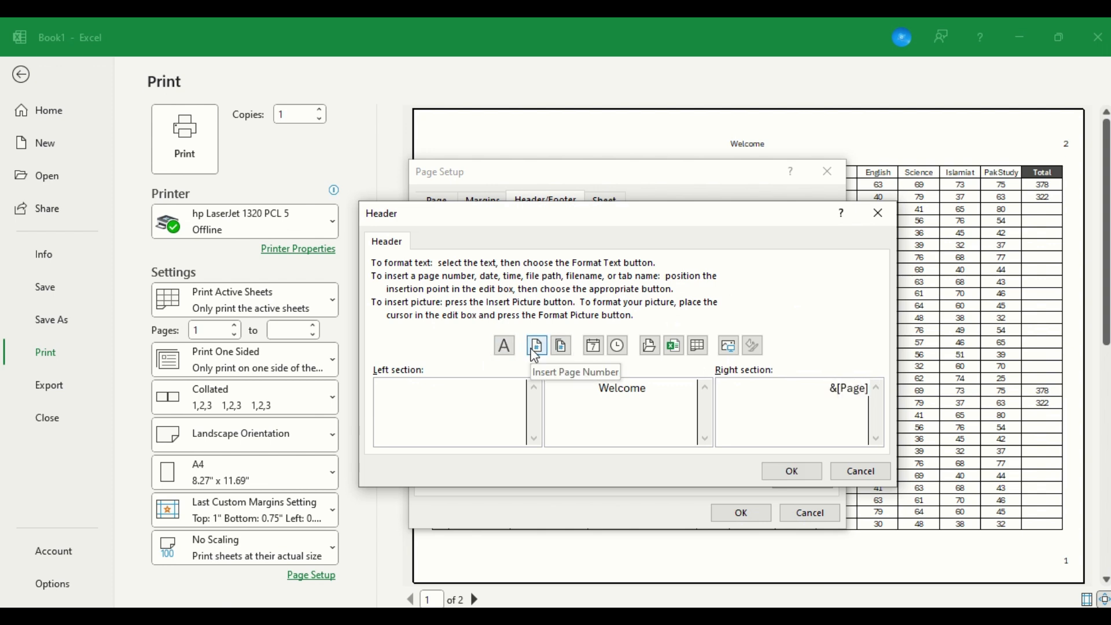
Apply the edited custom header and check the second page in the print preview.
left_click(791, 471)
left_click(763, 512)
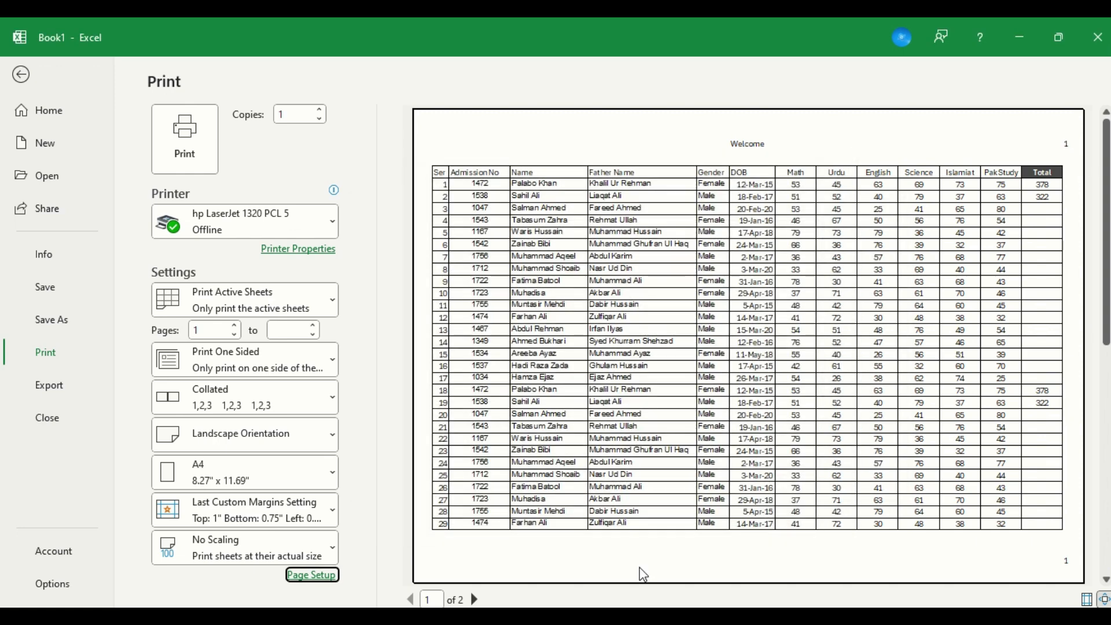
left_click(481, 599)
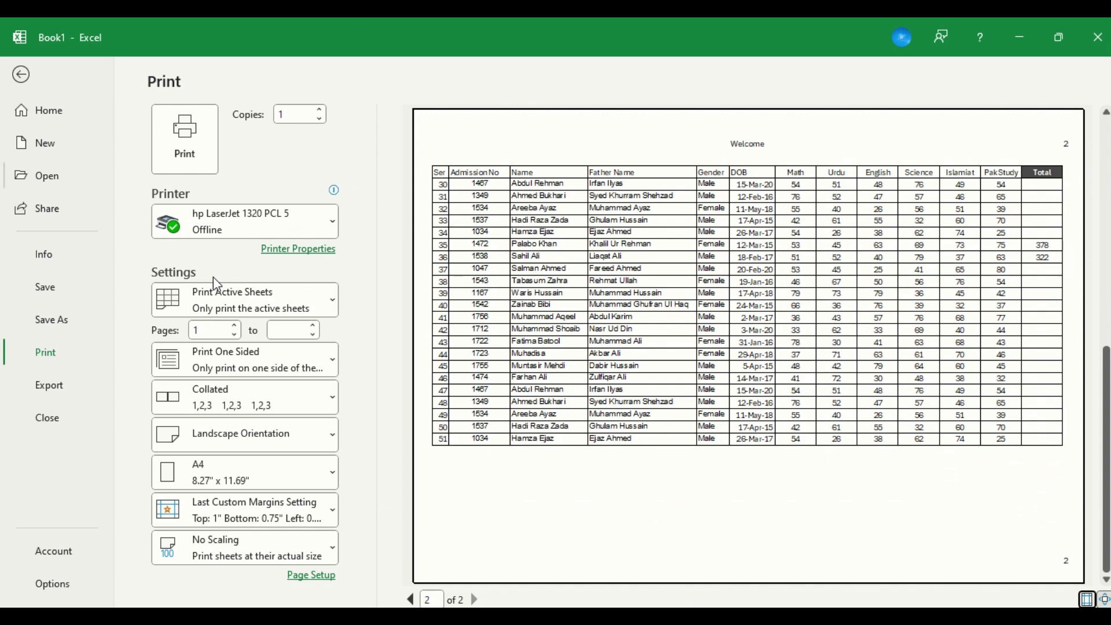
left_click(308, 576)
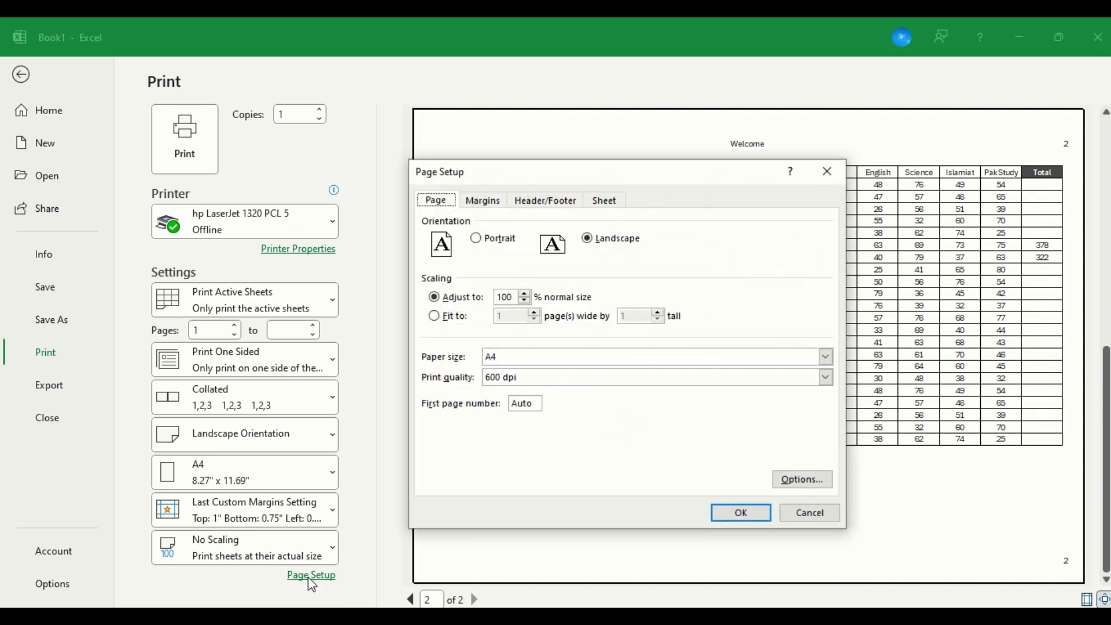
left_click(803, 517)
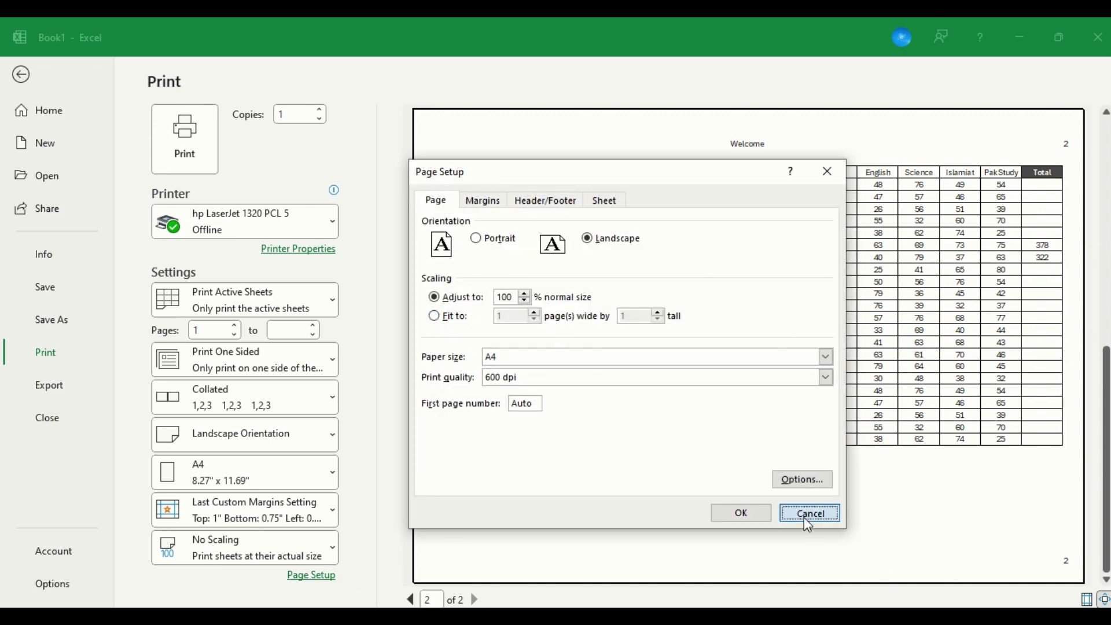
left_click(316, 577)
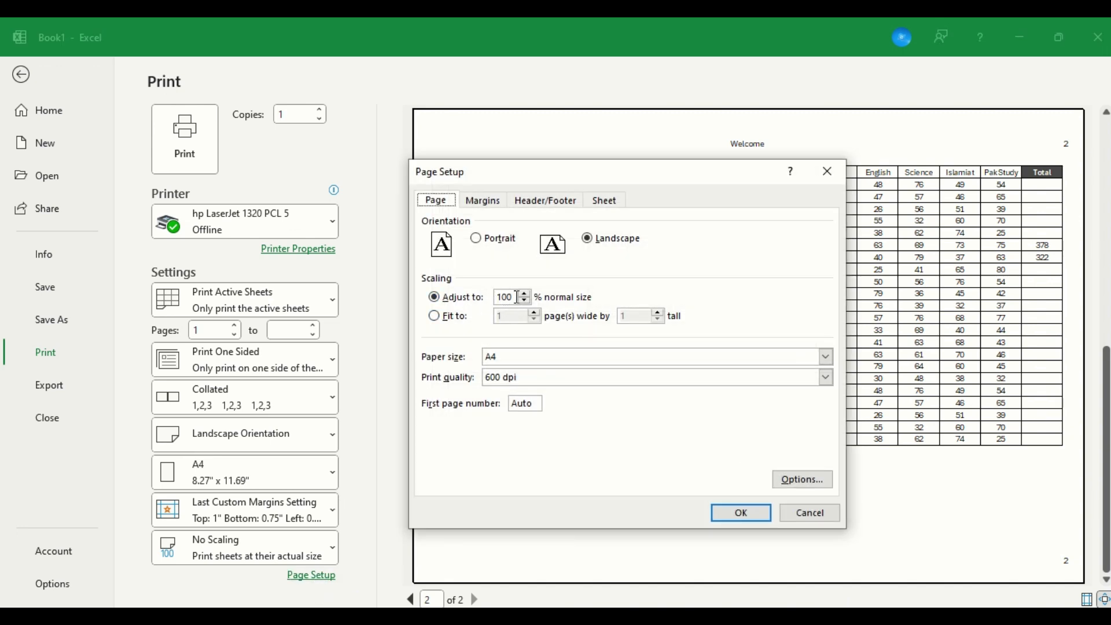
key("Escape")
key("Escape")
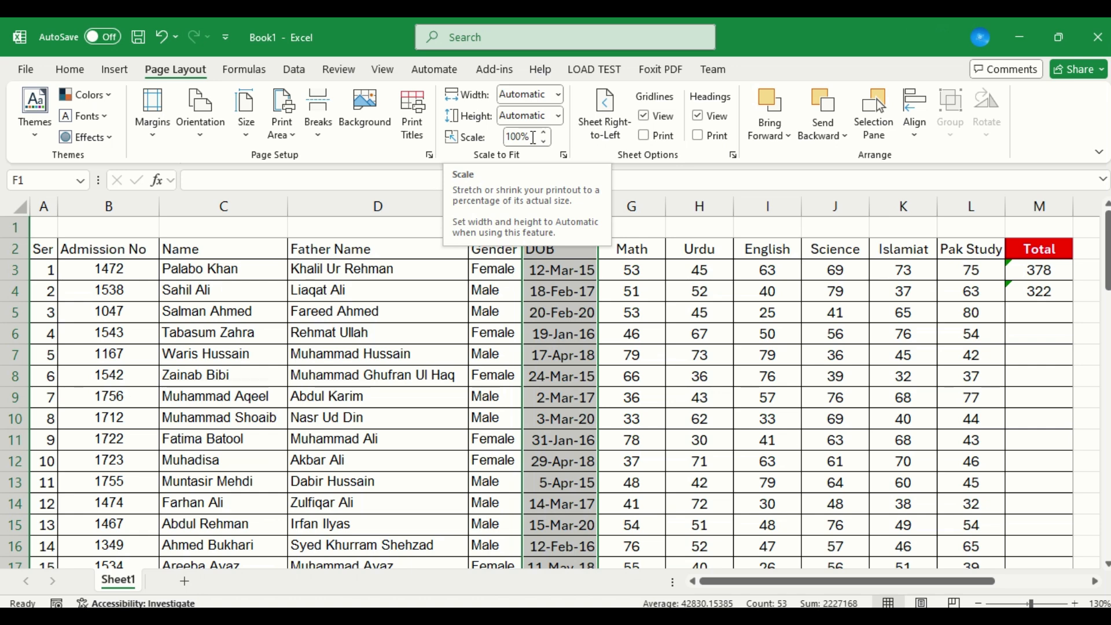
Return to the sheet, set the print scale to 85%, and check the page in the print preview.
left_click(533, 137)
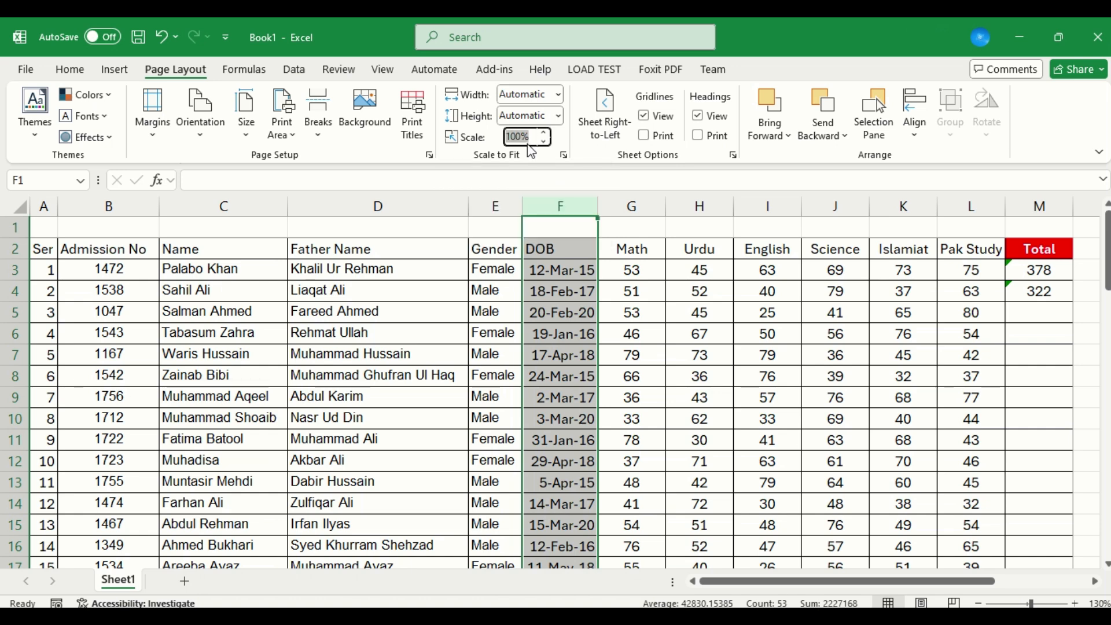
type("85")
key("Tab")
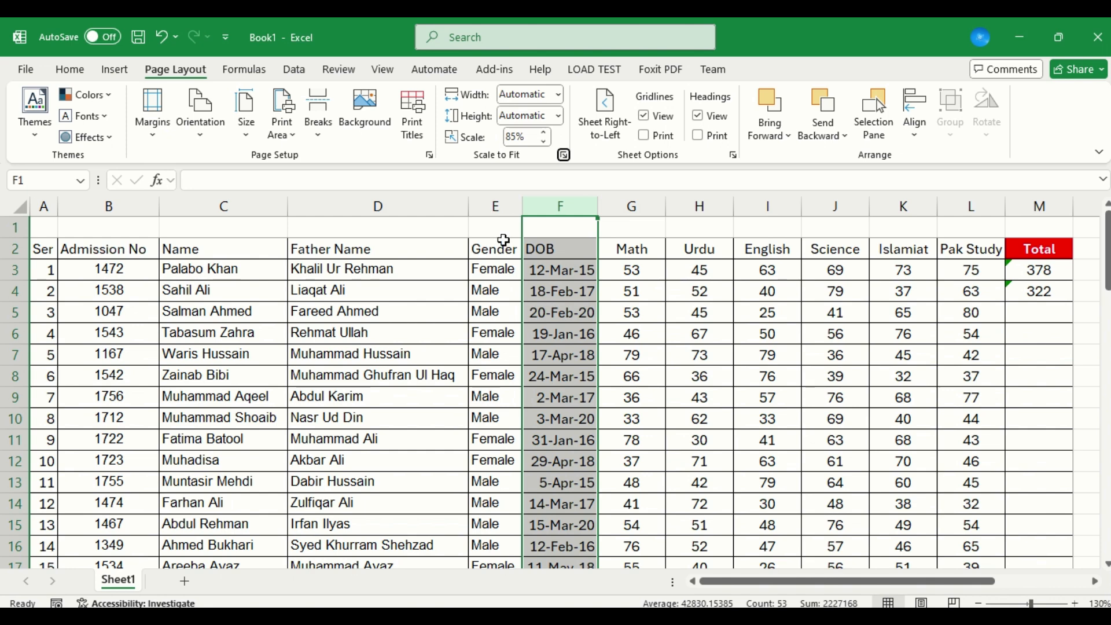
left_click(509, 244)
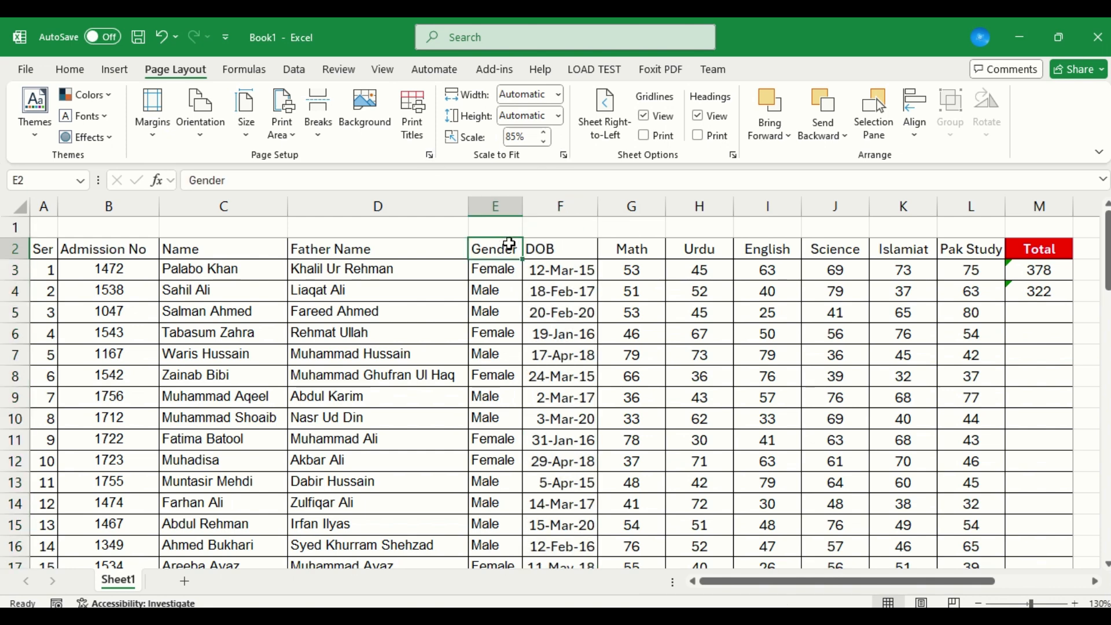
key("ctrl+p")
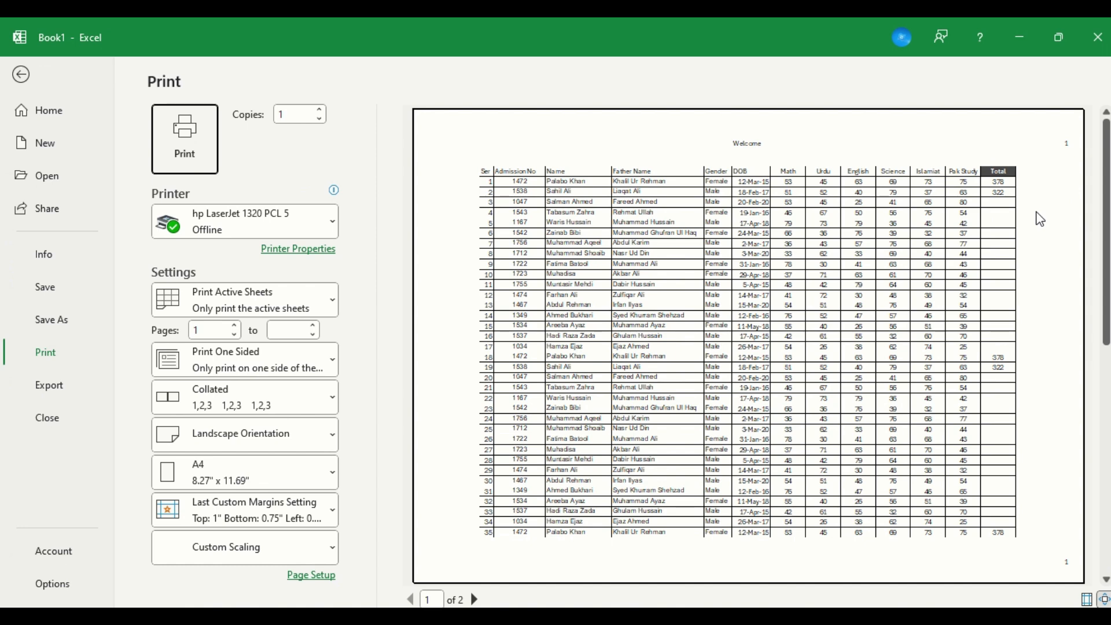
key("Escape")
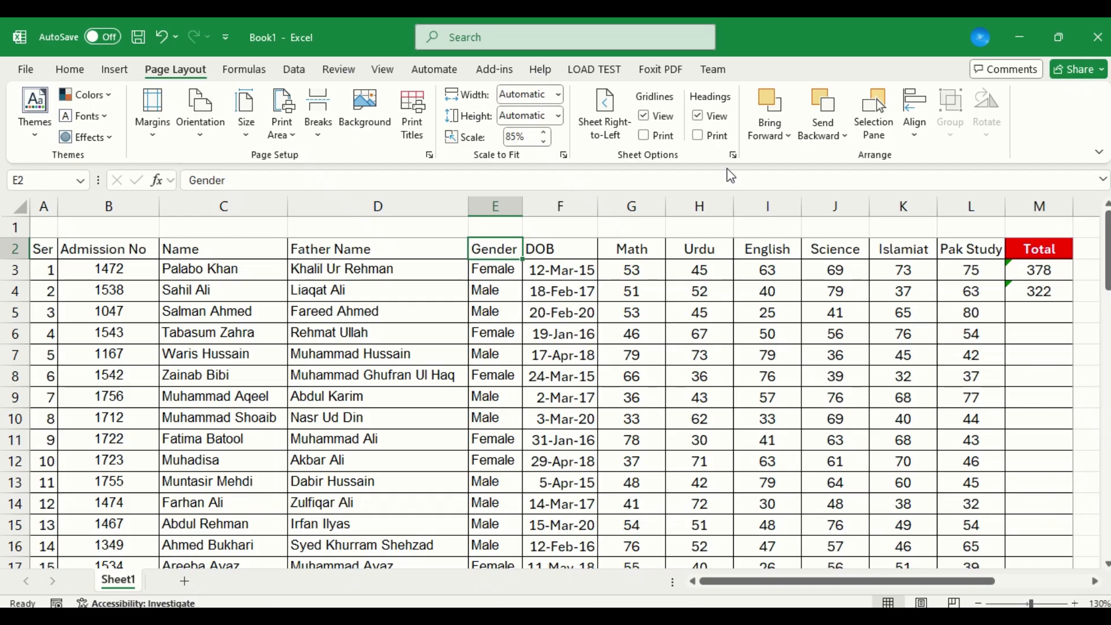
Set the sheet's print scale to 50% and check the page in the print preview.
left_click(535, 138)
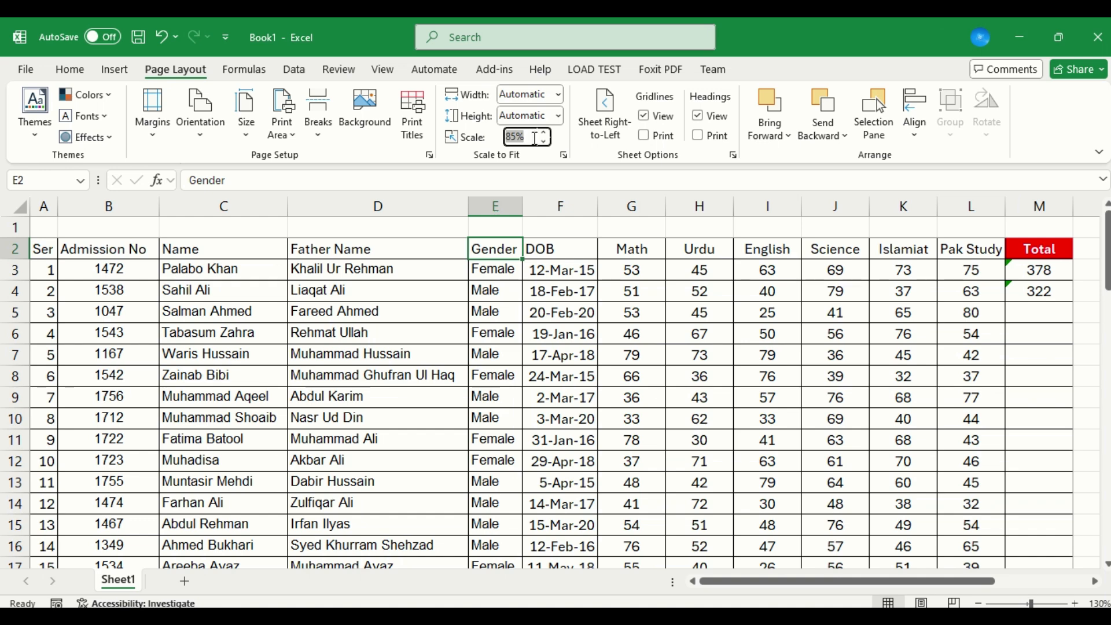
type("50")
left_click(568, 267)
key("ctrl+p")
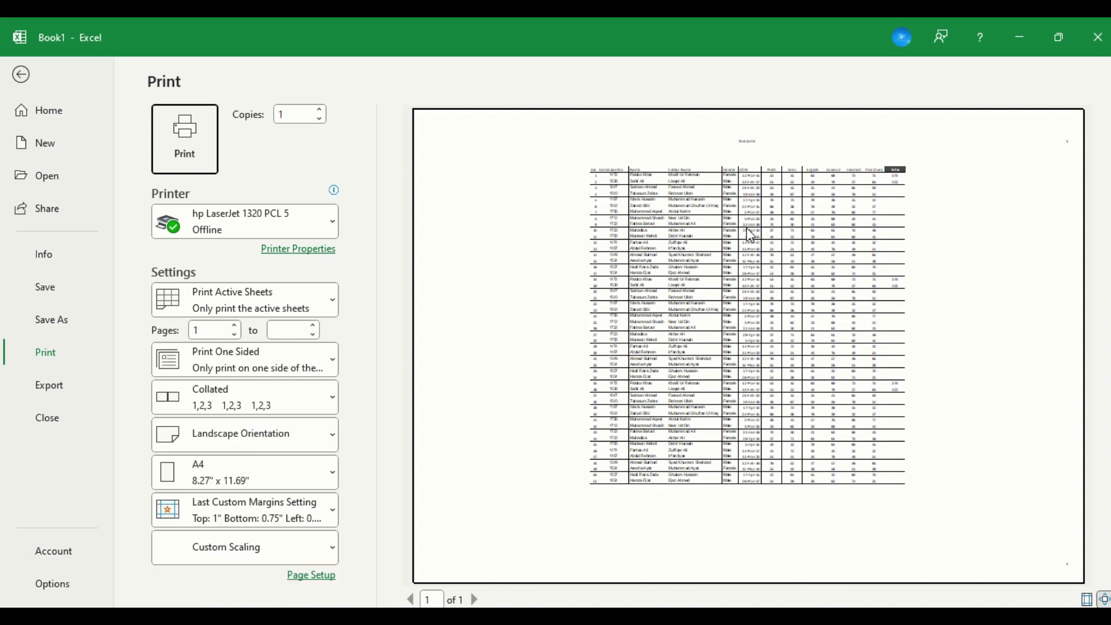
key("Escape")
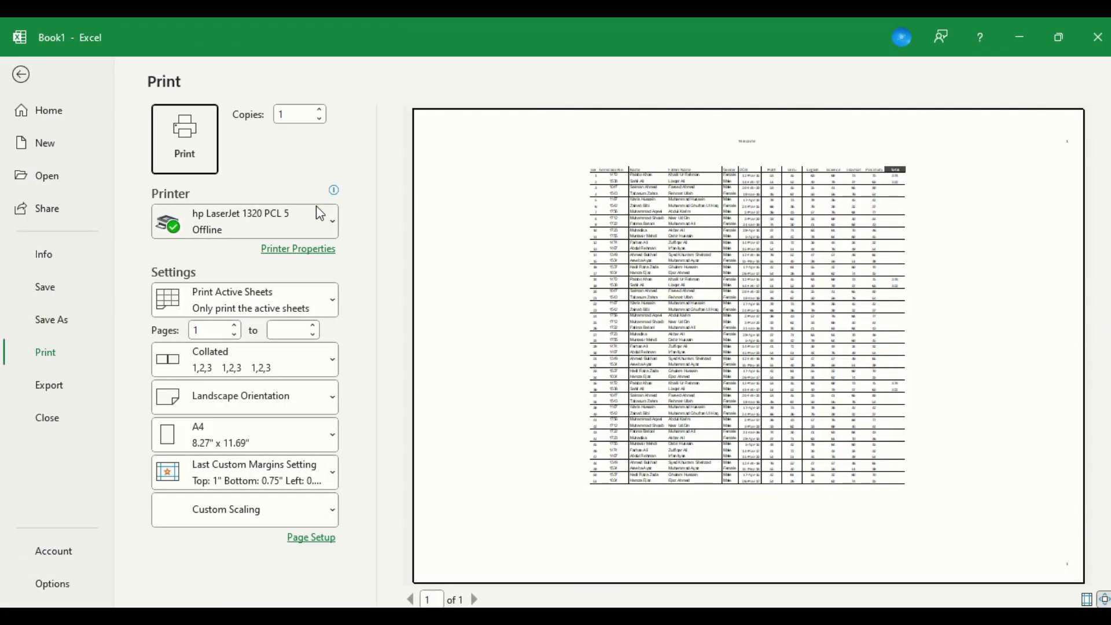
Adjust the page scaling to 70% of normal size in the page setup and return to the sheet.
left_click(301, 541)
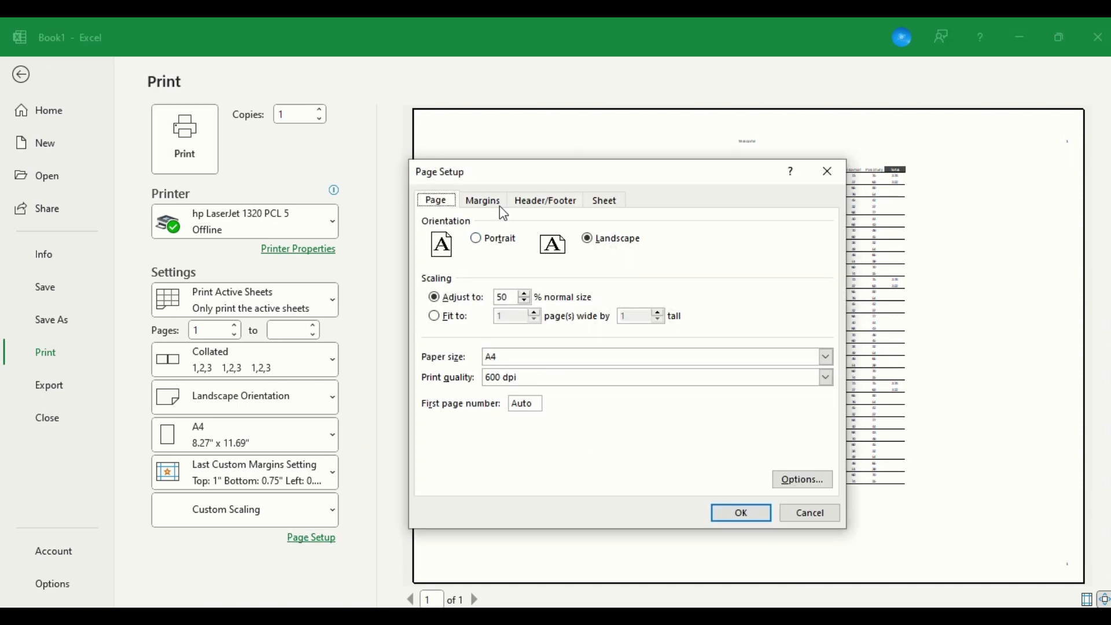
left_click(514, 296)
type("70")
key("Return")
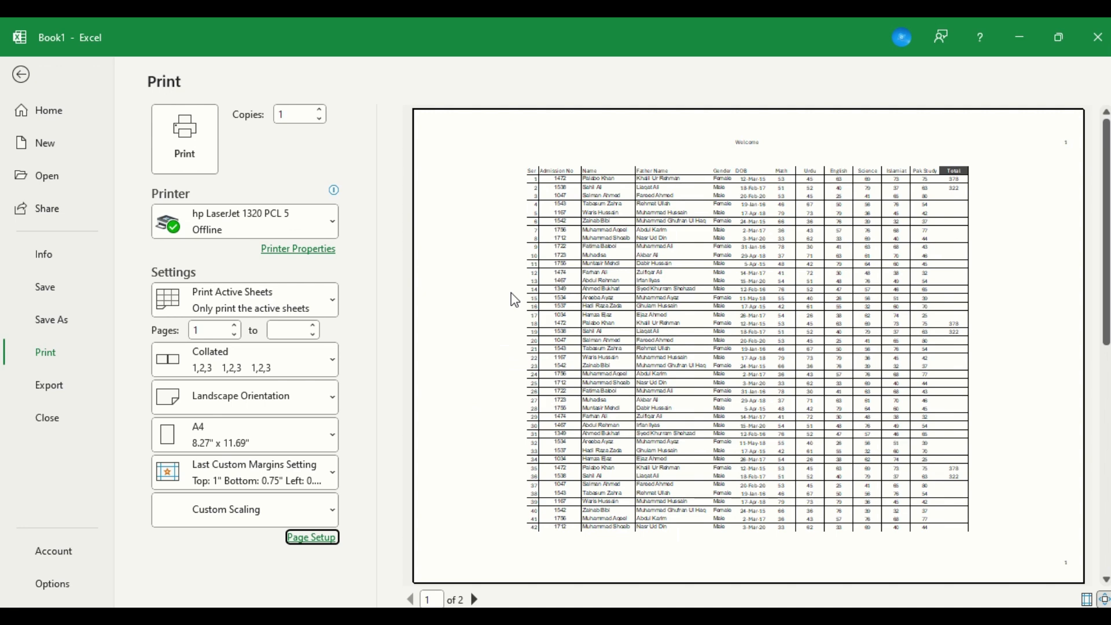
key("Escape")
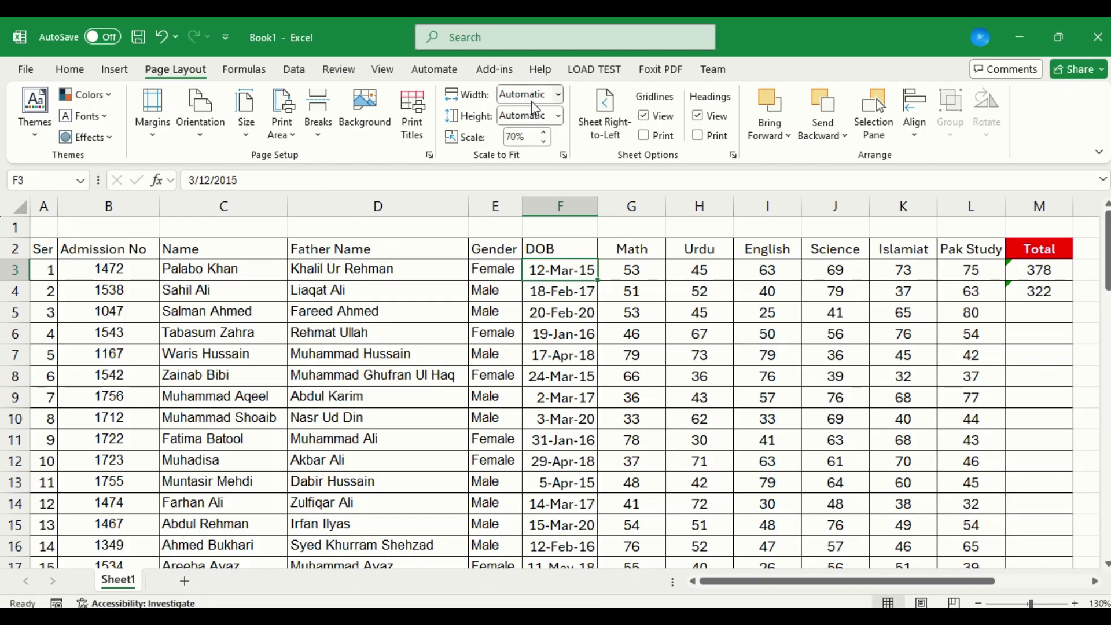
Select the whole mark sheet table from the Ser header in A2 to the last record in M53.
left_click(559, 96)
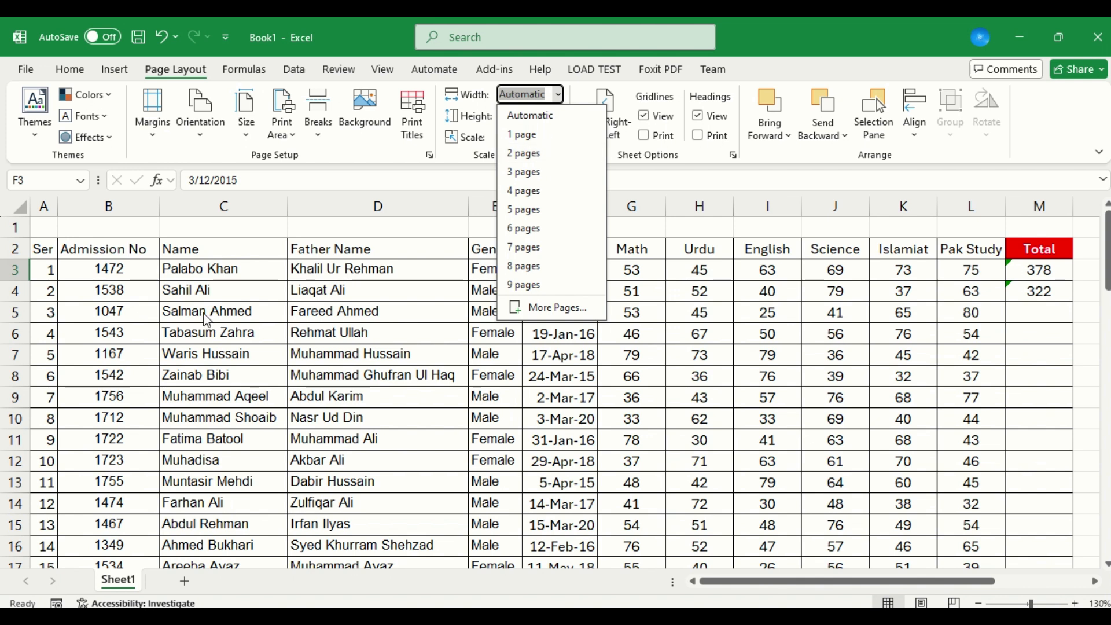
left_click(58, 237)
key("Up")
key("Down")
key("Up")
key("ctrl+Left")
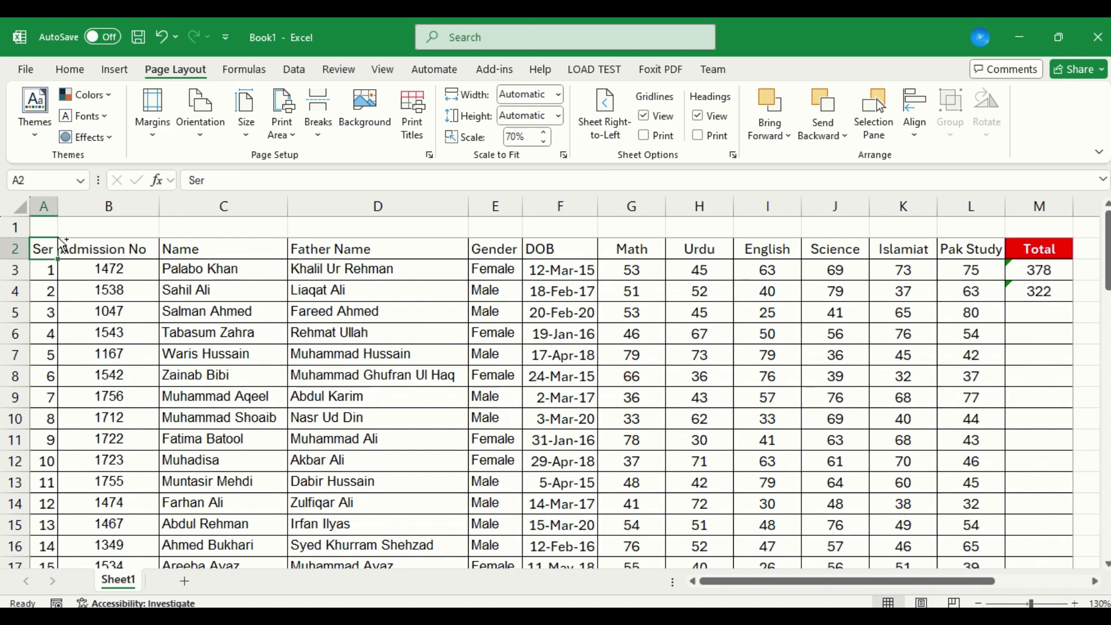
key("ctrl+shift+Right")
key("ctrl+shift+Down")
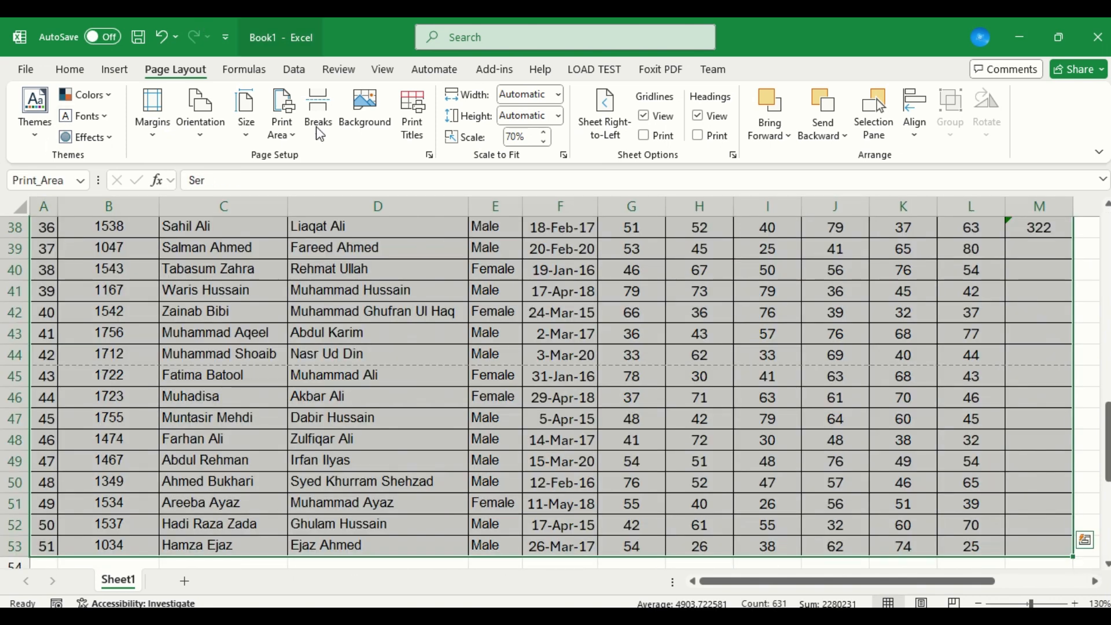
Fit the printout's width to 2 pages and check it in the print preview.
left_click(531, 134)
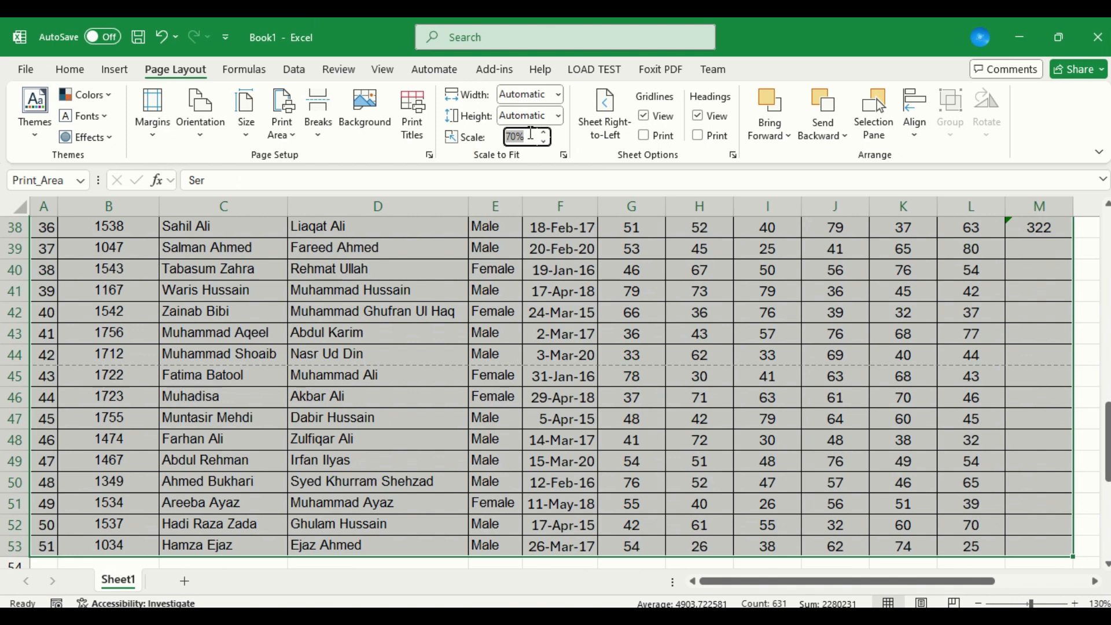
left_click(559, 95)
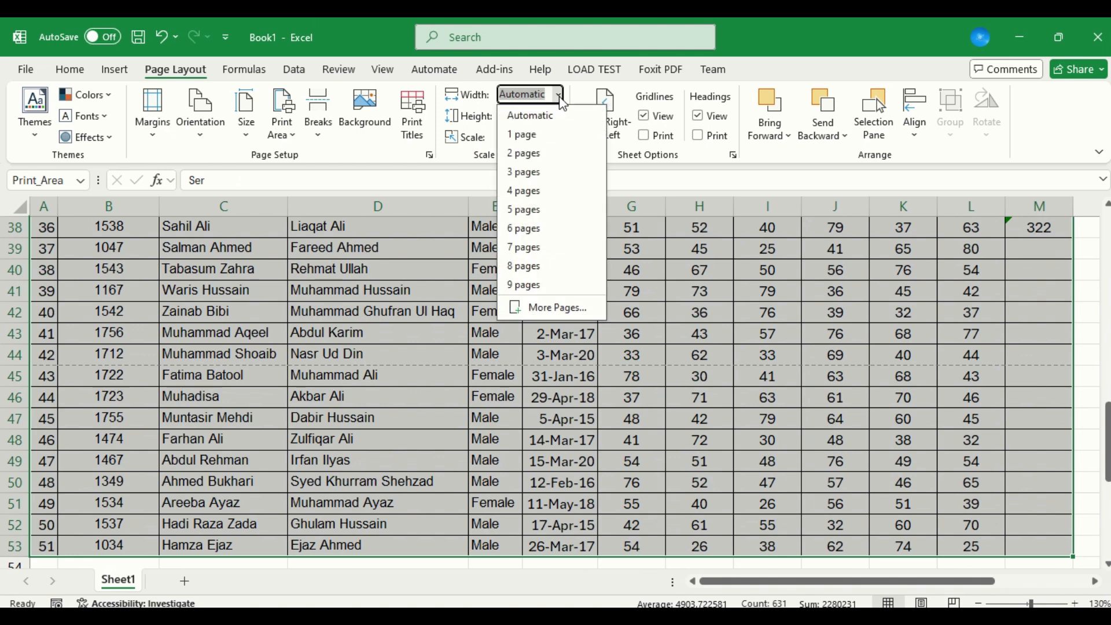
left_click(544, 152)
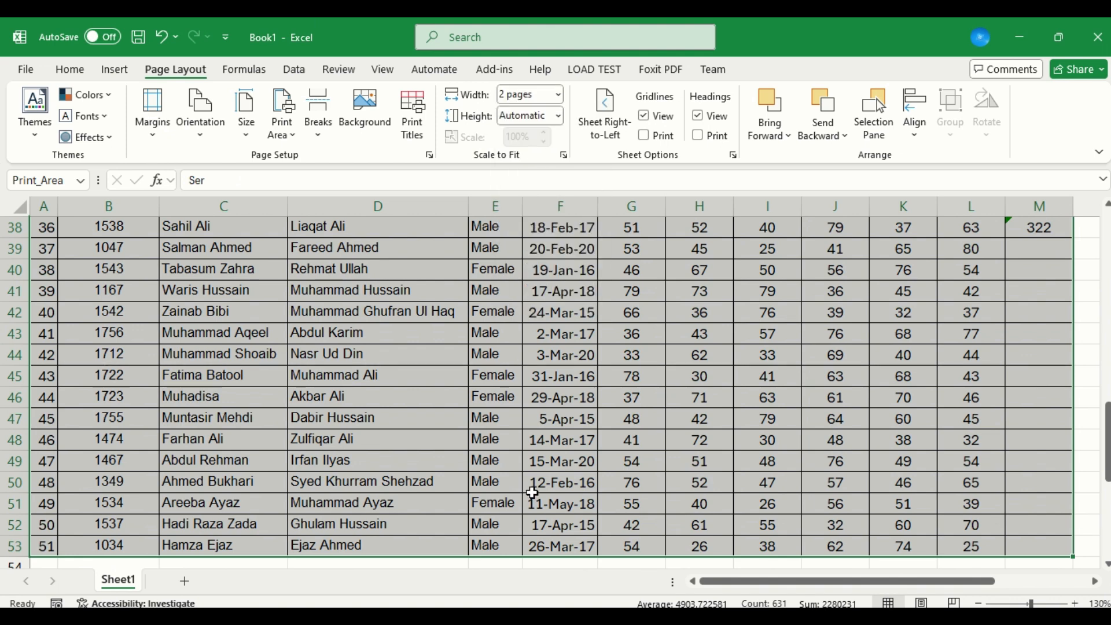
key("ctrl+p")
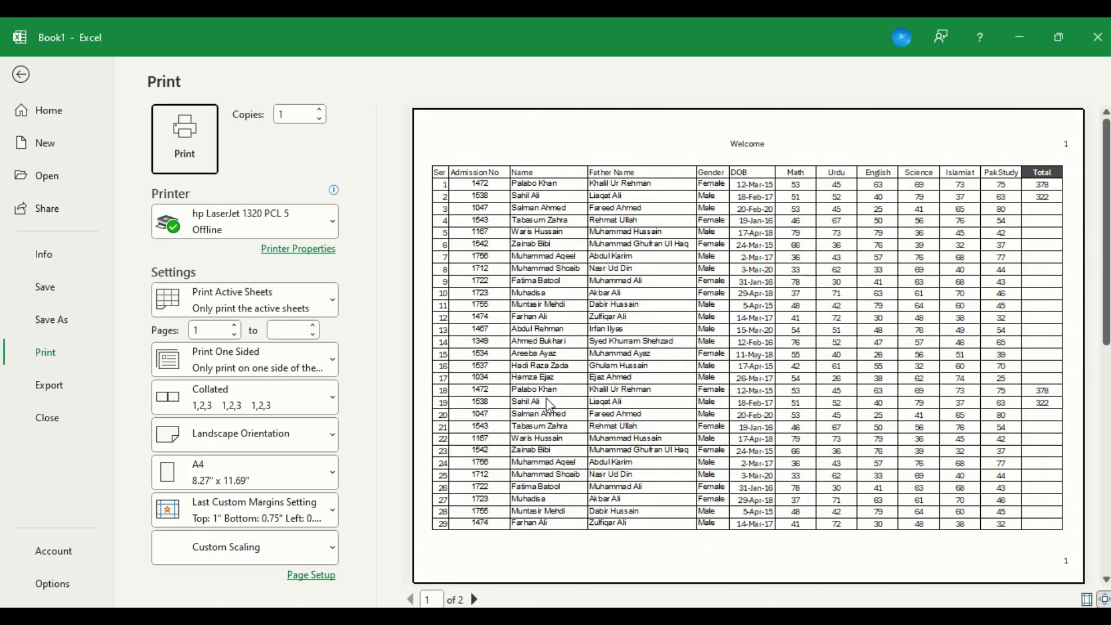
key("Escape")
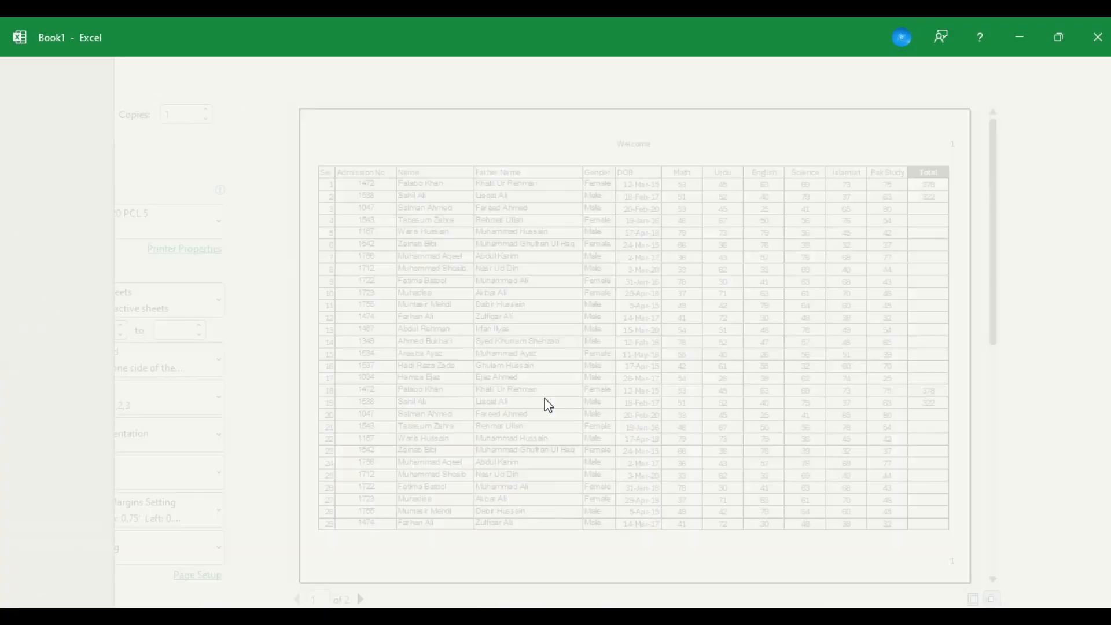
Fit the printout's height to 4 pages.
left_click(549, 120)
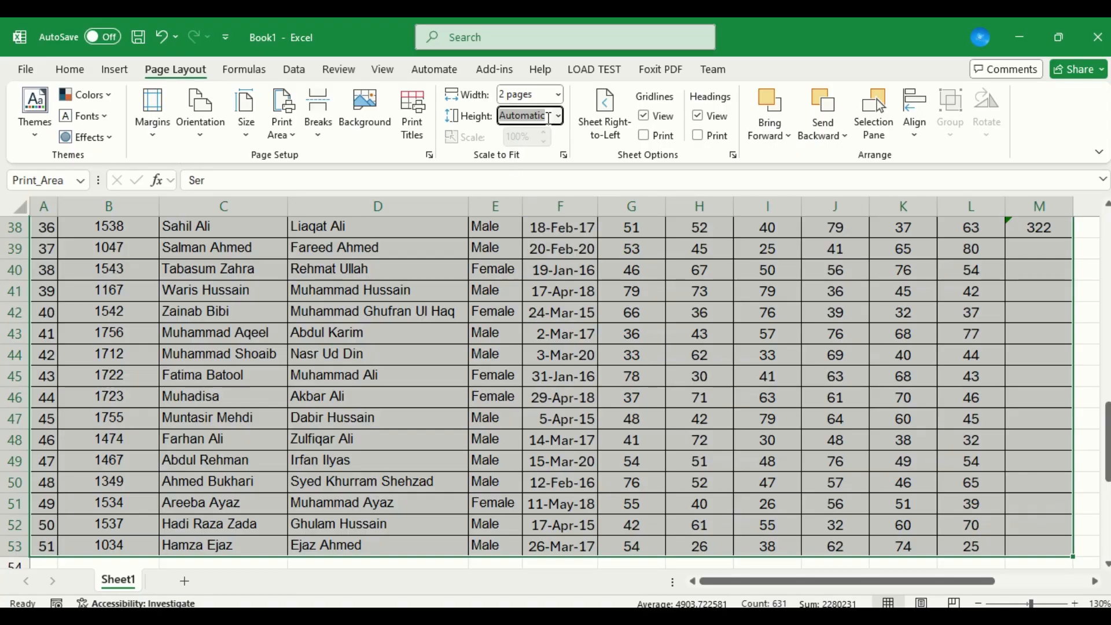
left_click(558, 118)
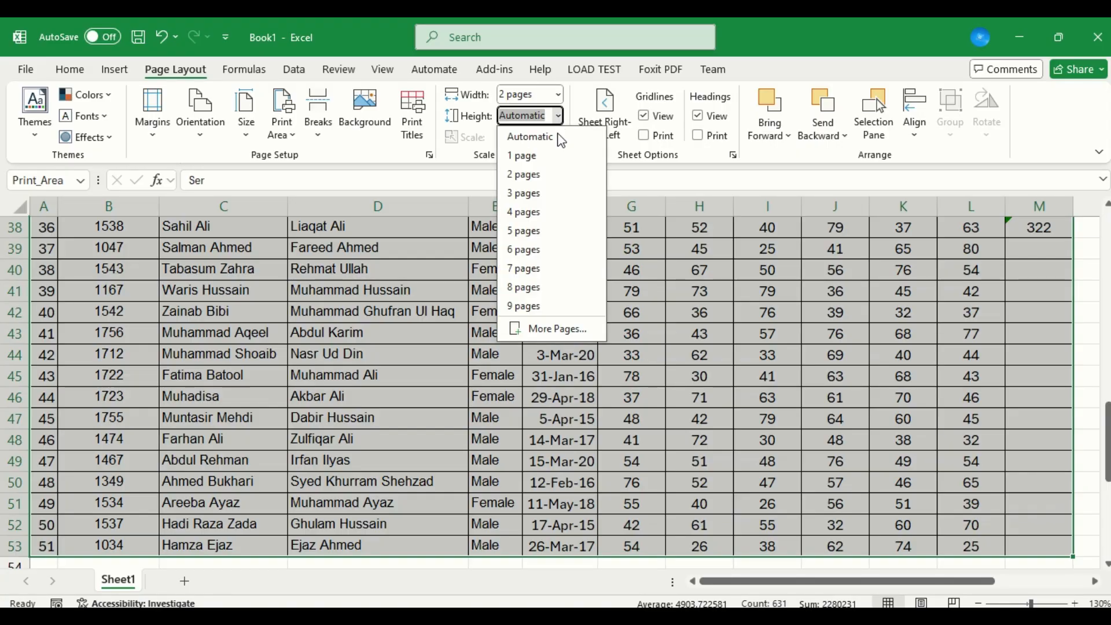
left_click(531, 215)
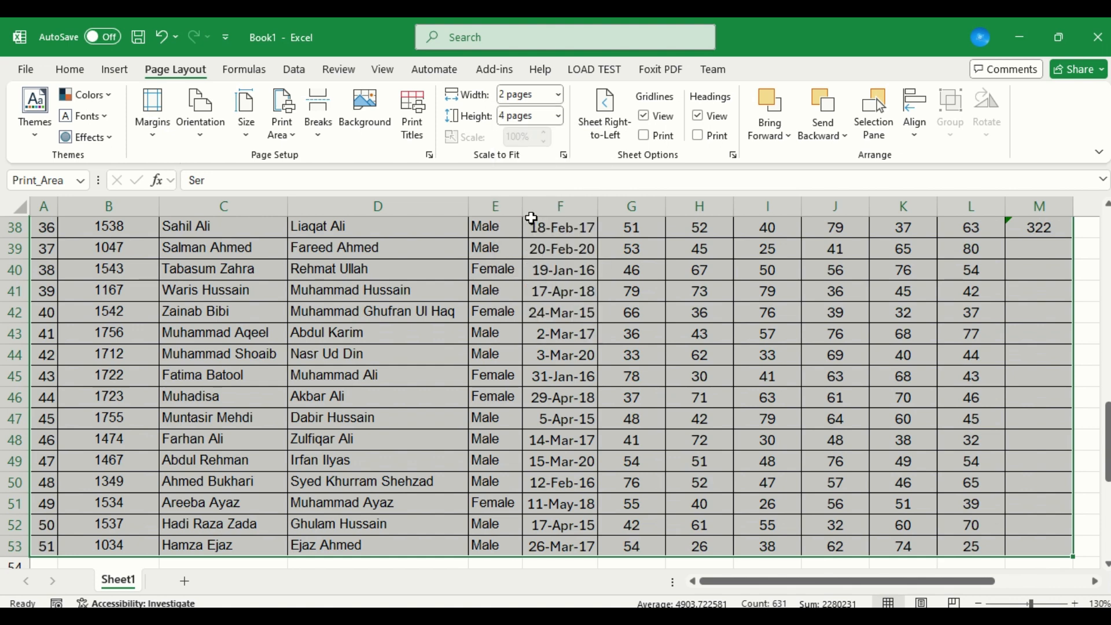
Check both pages of the mark sheet in the print preview and return to the sheet.
key("ctrl+p")
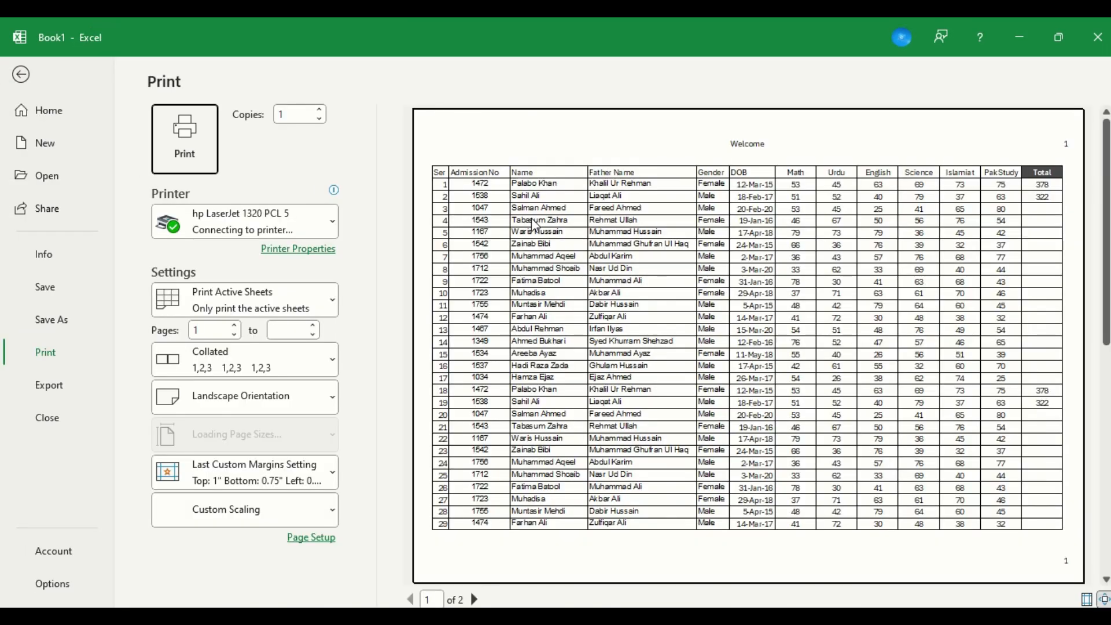
left_click(474, 599)
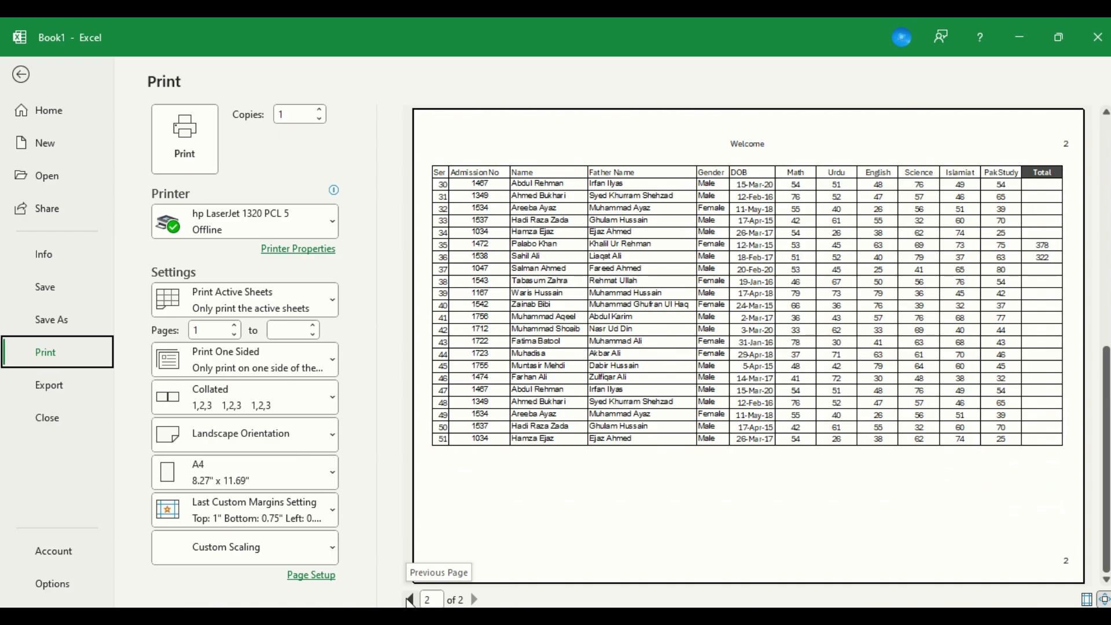
key("Escape")
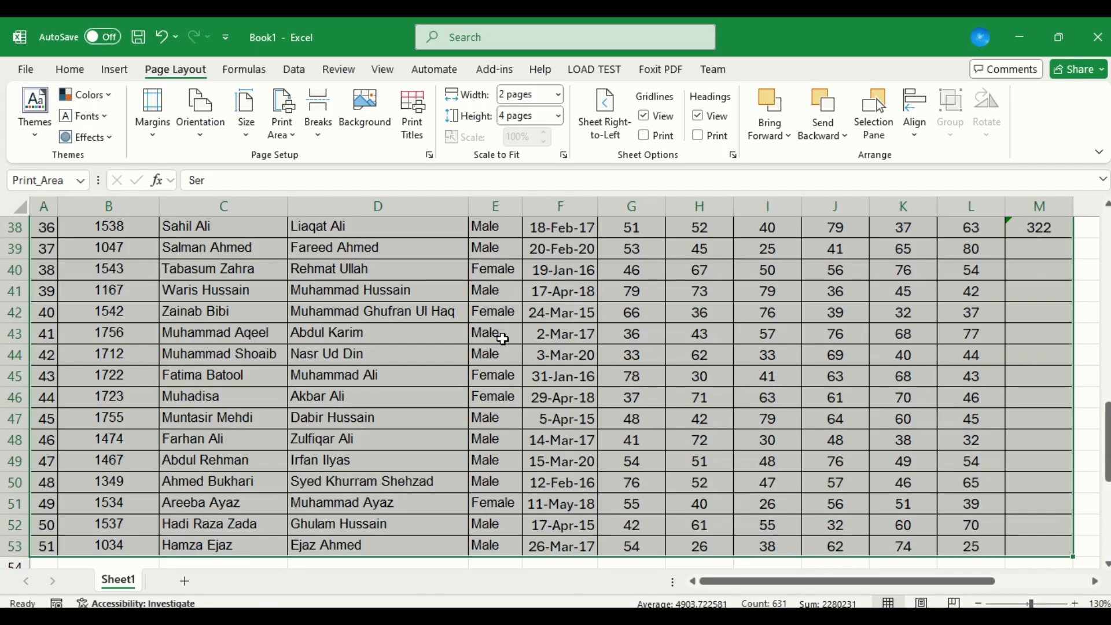
left_click(558, 118)
left_click(623, 102)
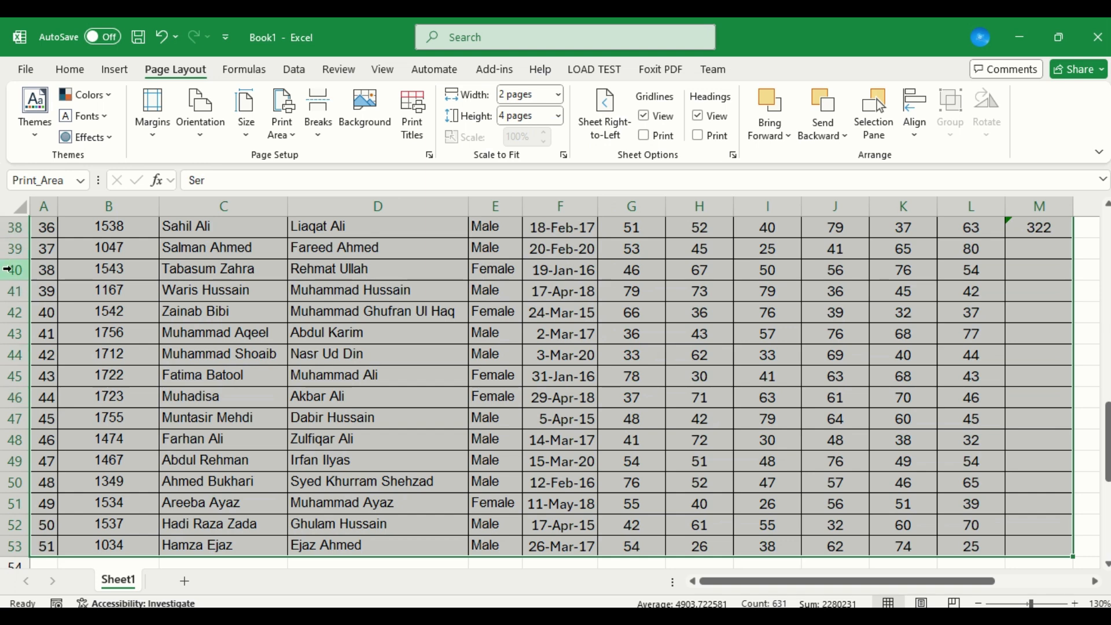
Return to cell A1, switch the sheet direction to right-to-left and switch it back.
left_click(64, 255)
key("Up")
key("Up")
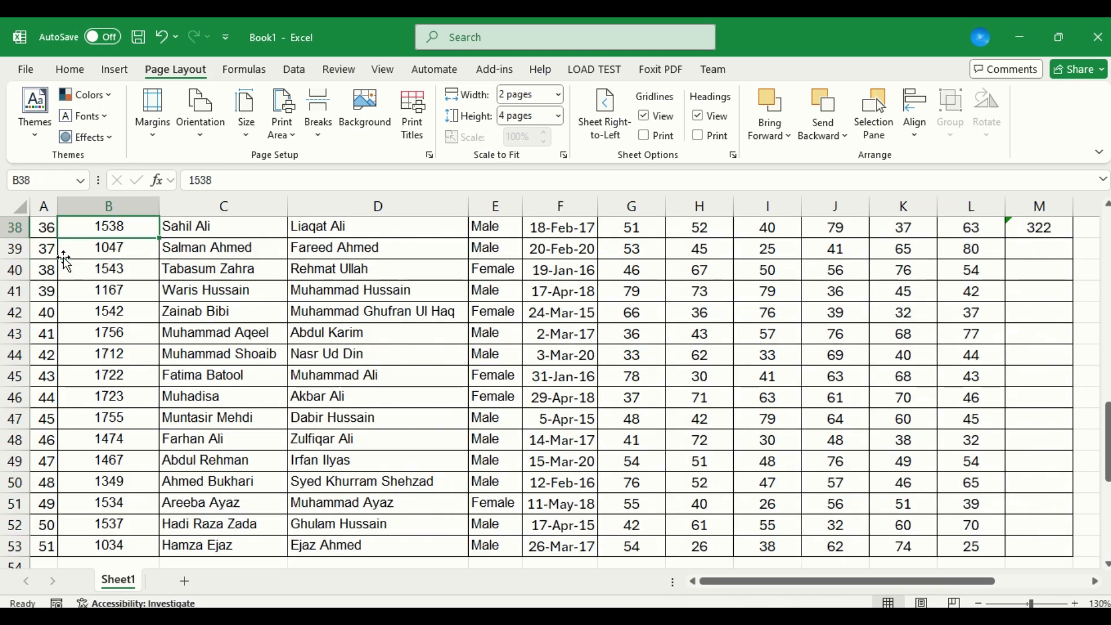
key("ctrl+Home")
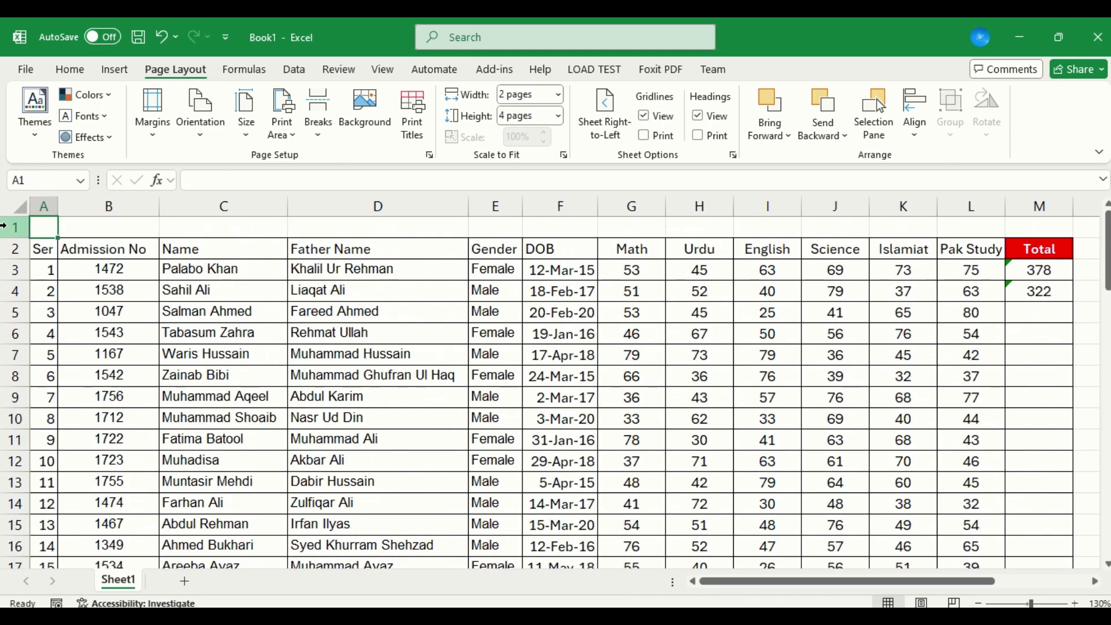
left_click(618, 109)
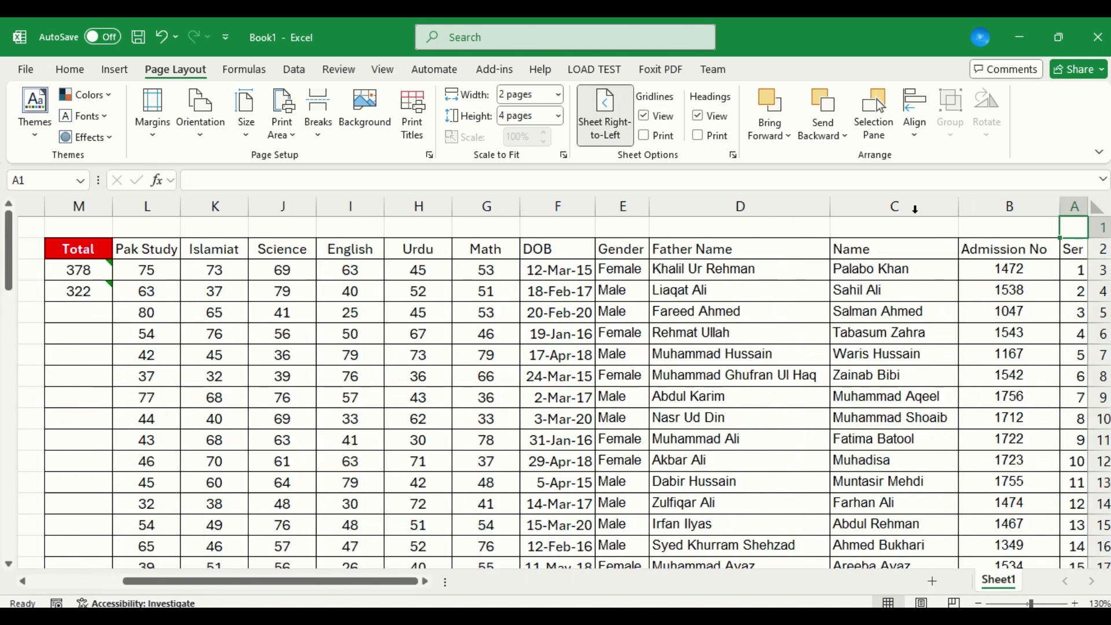
left_click(616, 113)
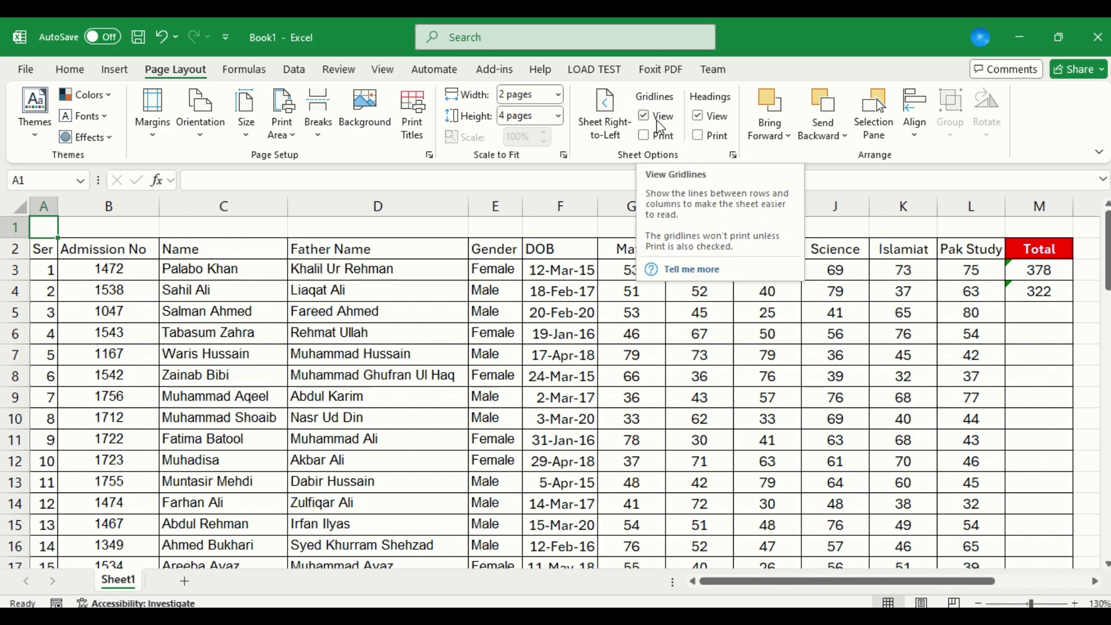
Examine the gridlines around the empty cells beyond the Total column.
key("Right")
key("Right")
key("Right")
key("Right")
key("Right")
key("Right")
key("Right")
key("Right")
key("Right")
key("Right")
key("Right")
key("Right")
key("Right")
key("Right")
key("Right")
key("Right")
key("Right")
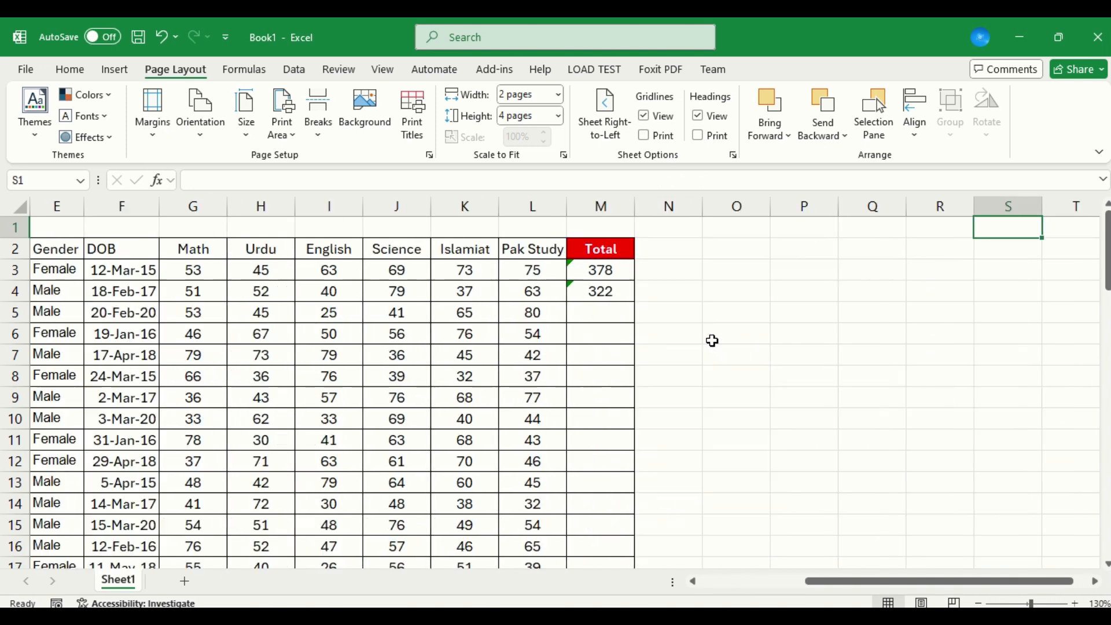
key("Left")
key("Left")
key("Left")
key("Down")
key("Down")
key("Left")
key("Down")
key("Right")
key("Right")
key("Left")
key("Left")
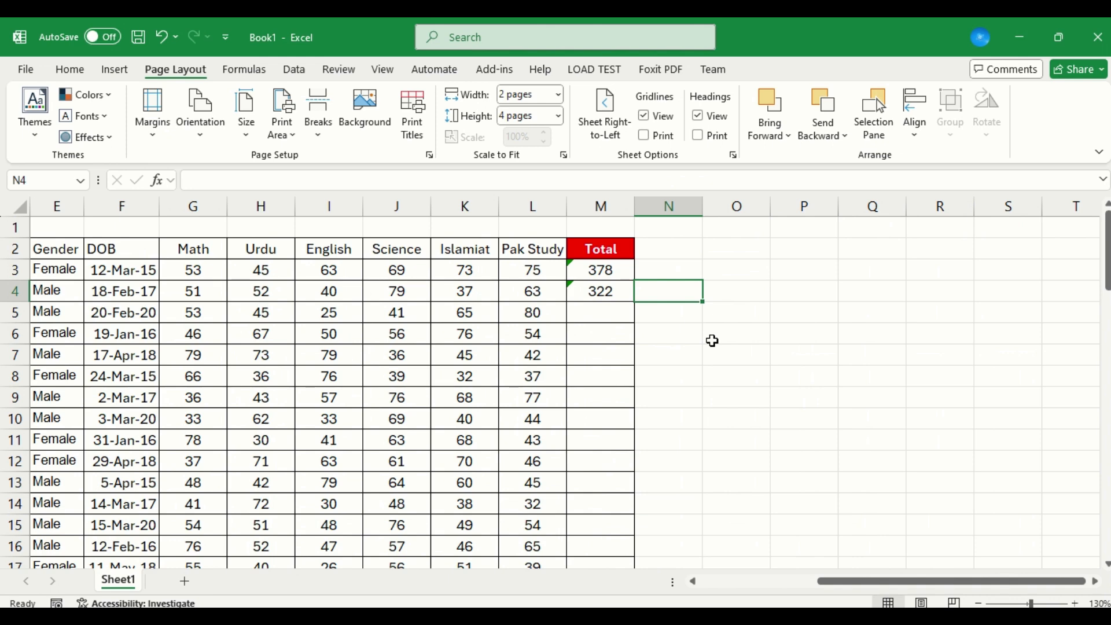
Copy the header row and first three records, A2:M5, and paste them at A1 of a new workbook.
key("Left")
key("ctrl+Left")
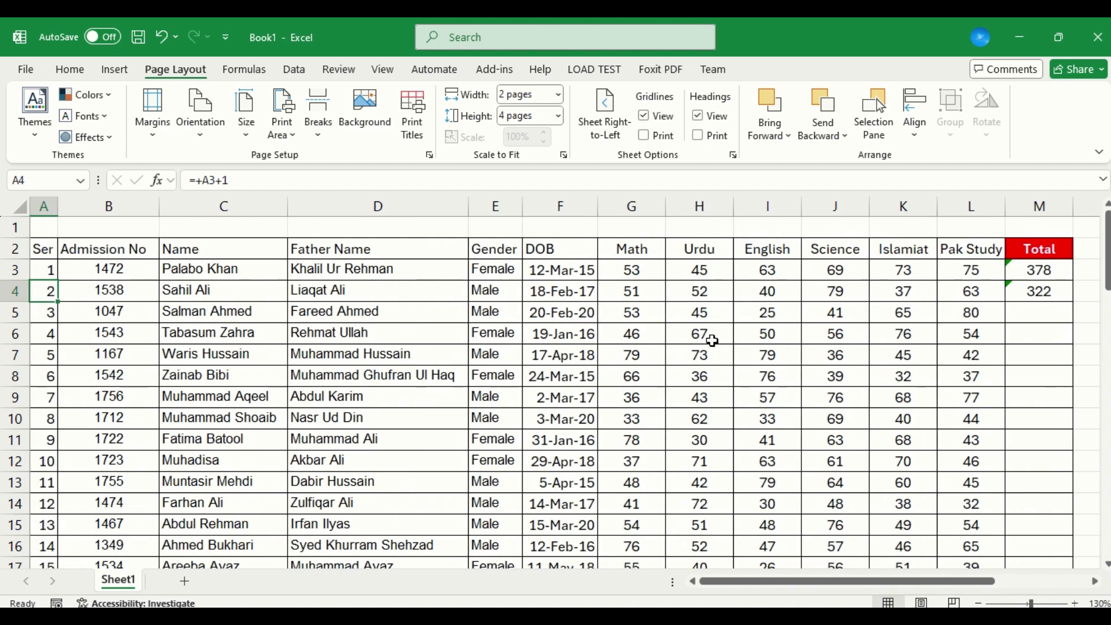
key("Up")
key("Up")
key("shift+Down")
key("shift+Down")
key("shift+Down")
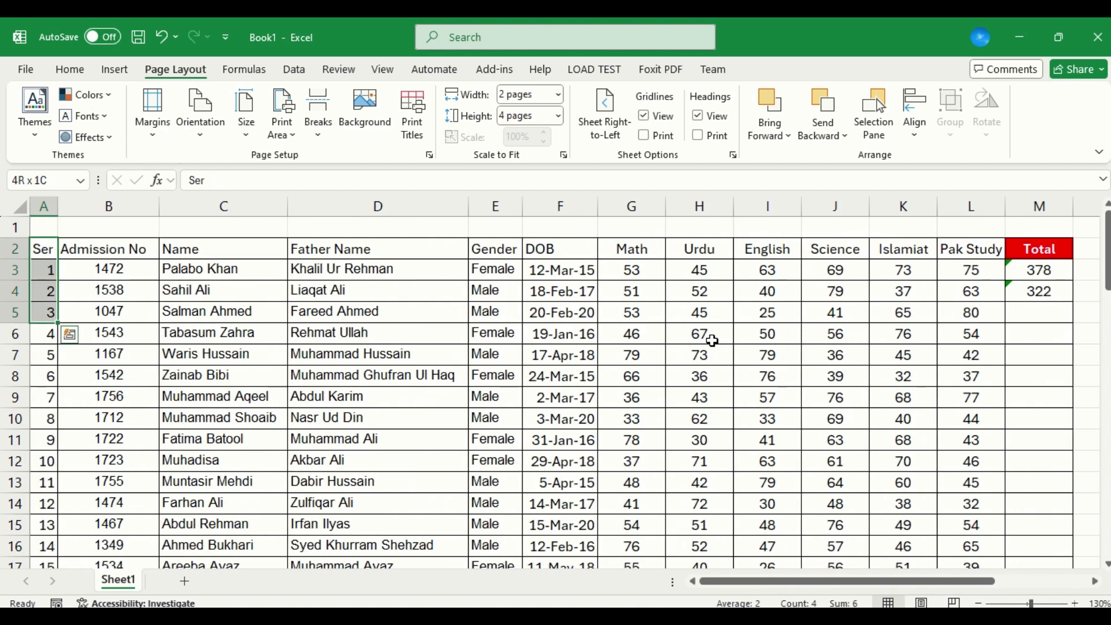
key("ctrl+shift+Right")
key("ctrl+c")
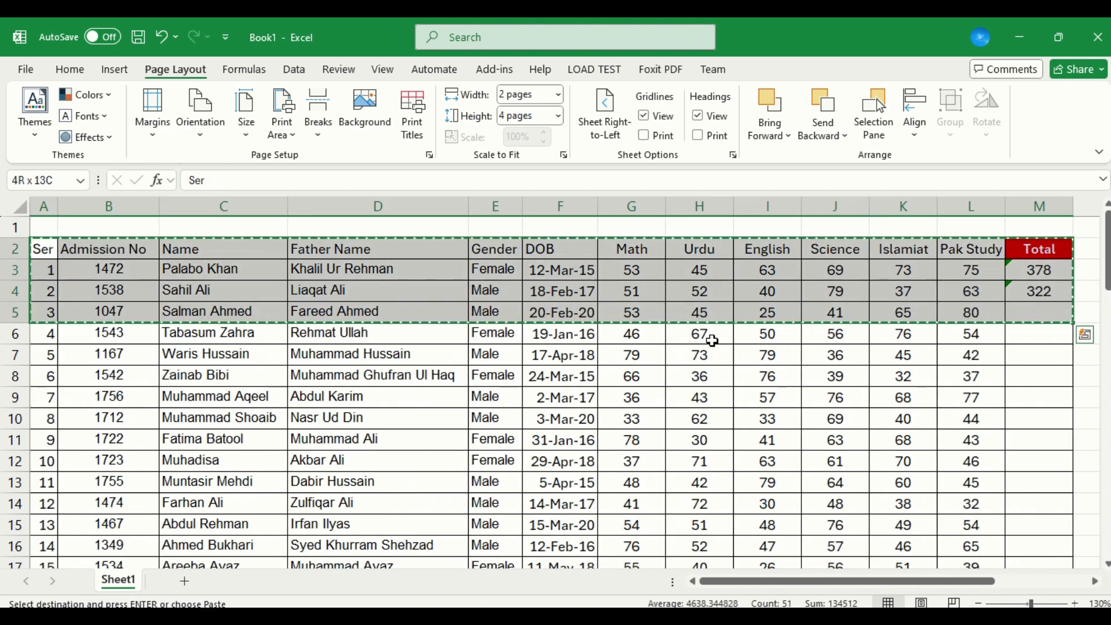
key("ctrl+n")
key("ctrl+v")
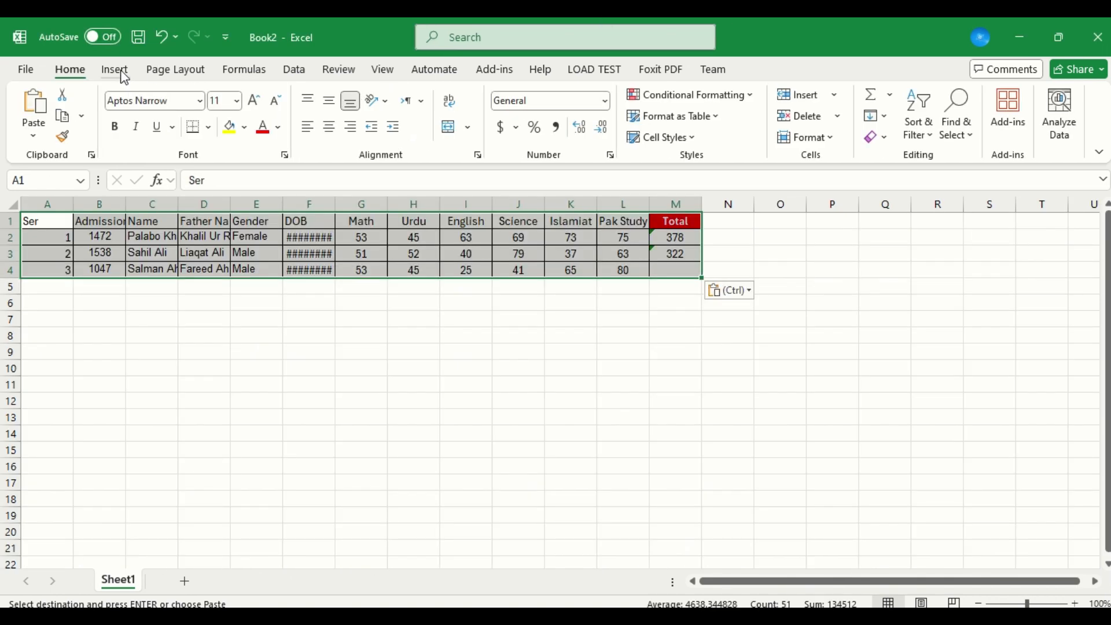
Turn on gridline printing for the new workbook, checking the print preview before and after the change.
left_click(183, 75)
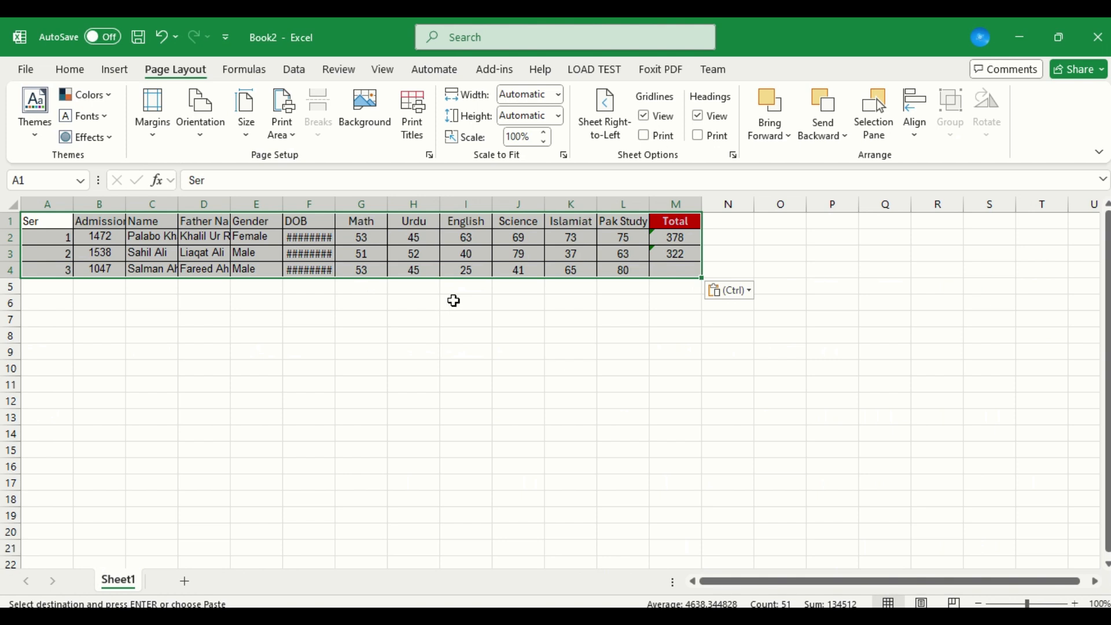
key("ctrl+p")
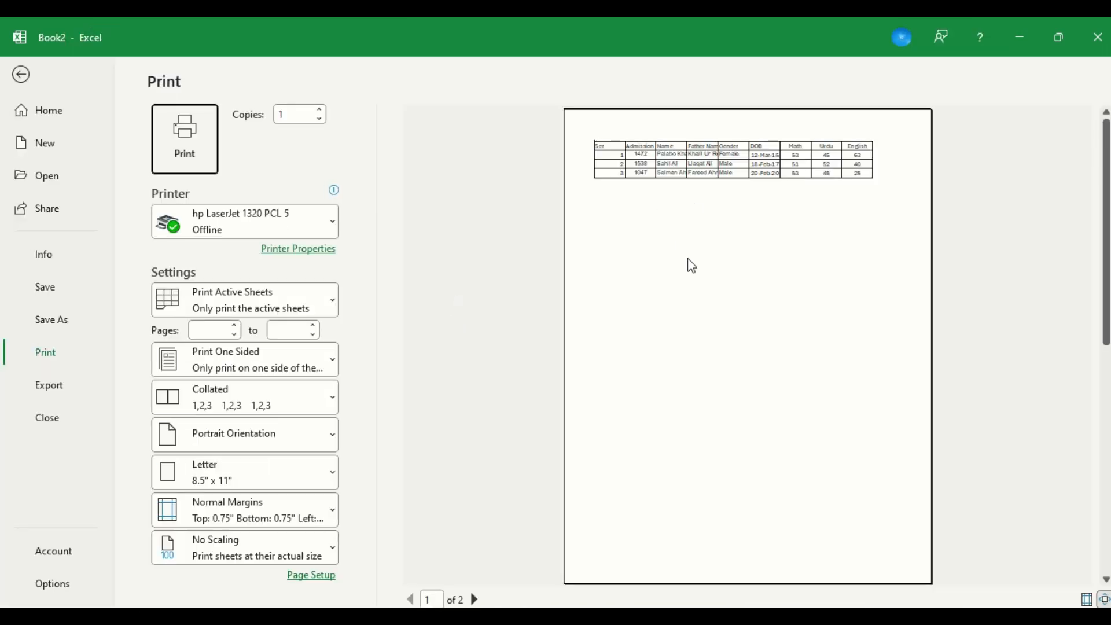
key("Escape")
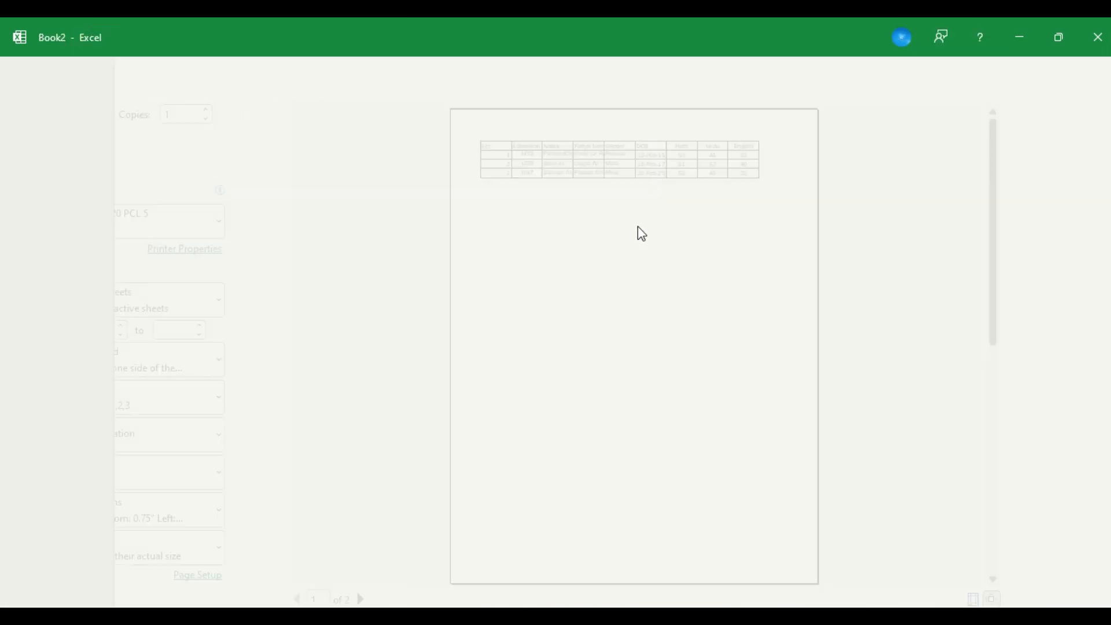
left_click(656, 139)
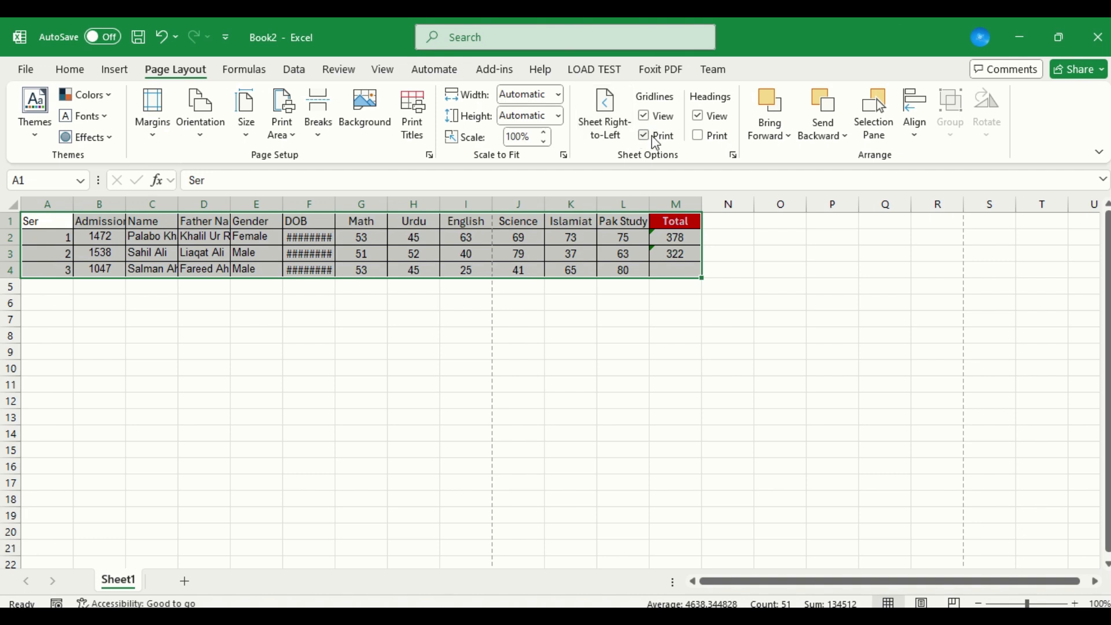
key("ctrl+p")
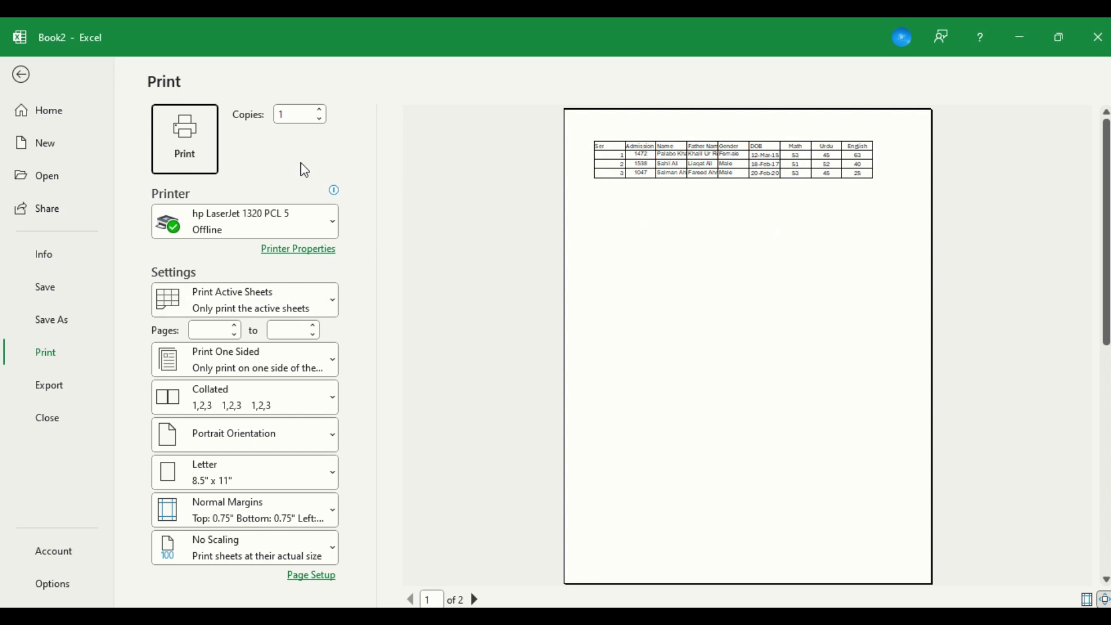
Choose Microsoft Print to PDF as the printer and return to the sheet.
left_click(259, 211)
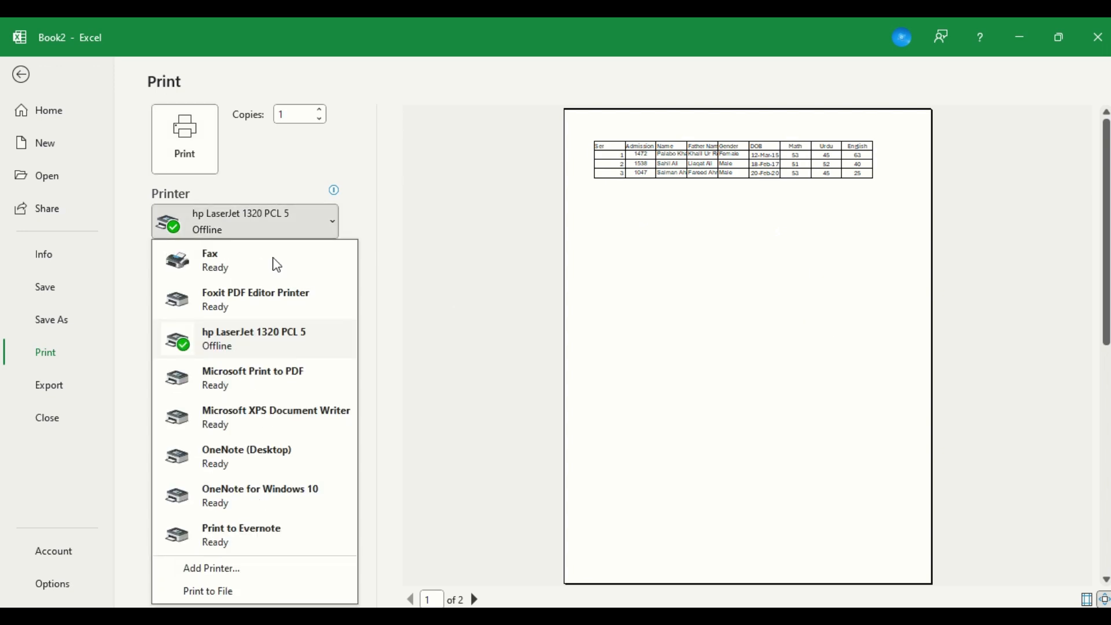
left_click(282, 383)
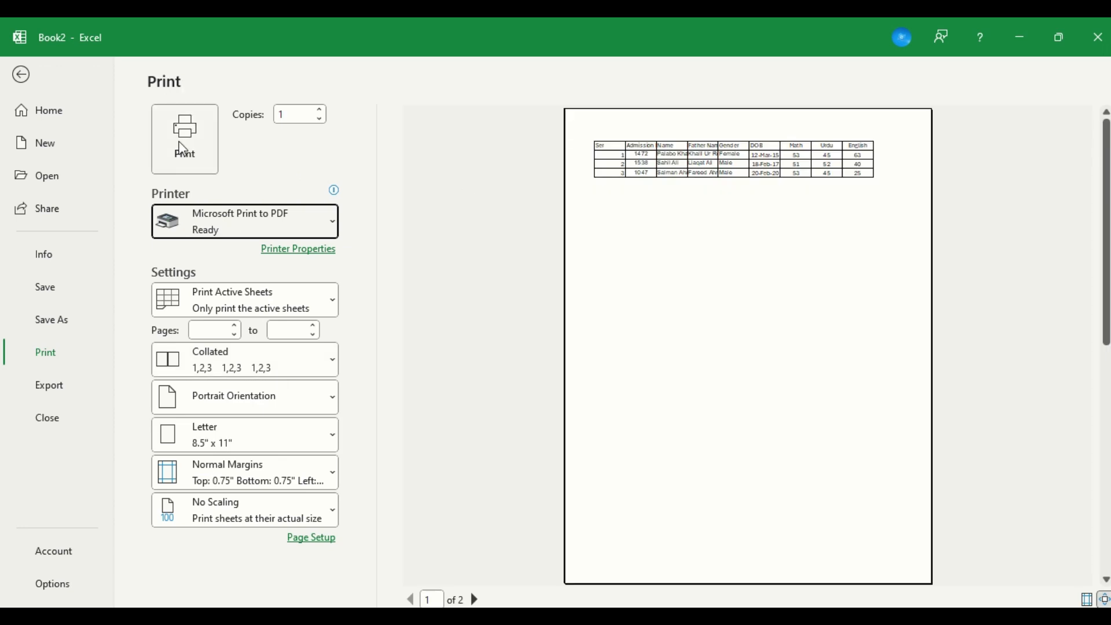
left_click(22, 76)
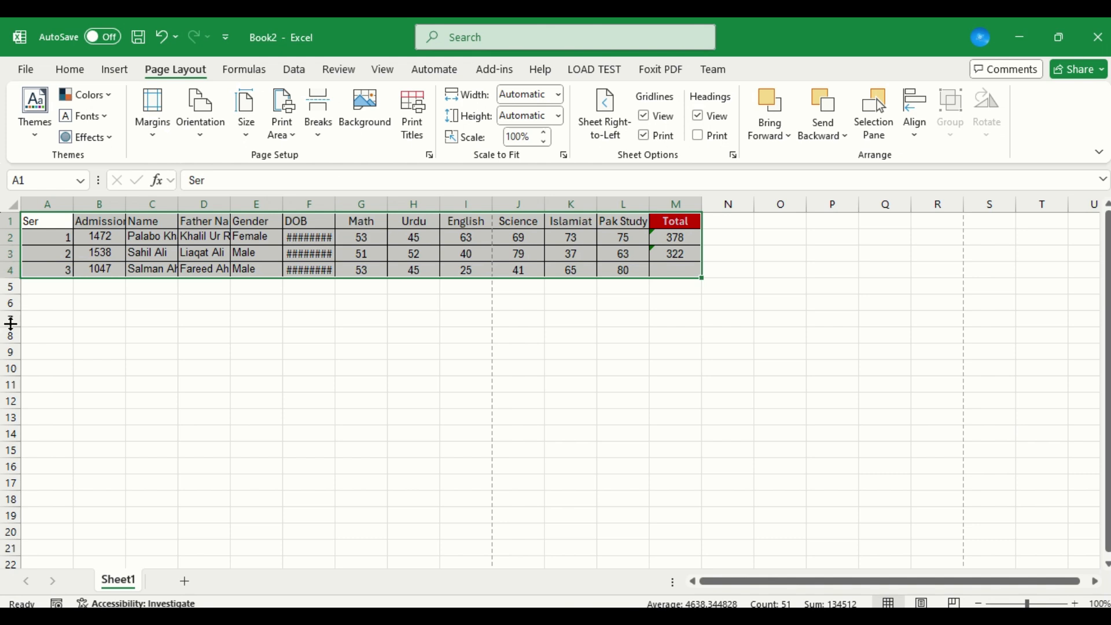
Turn on printing of row and column headings and print the sheet to a PDF named 12 on the Desktop.
left_click(711, 135)
key("ctrl+p")
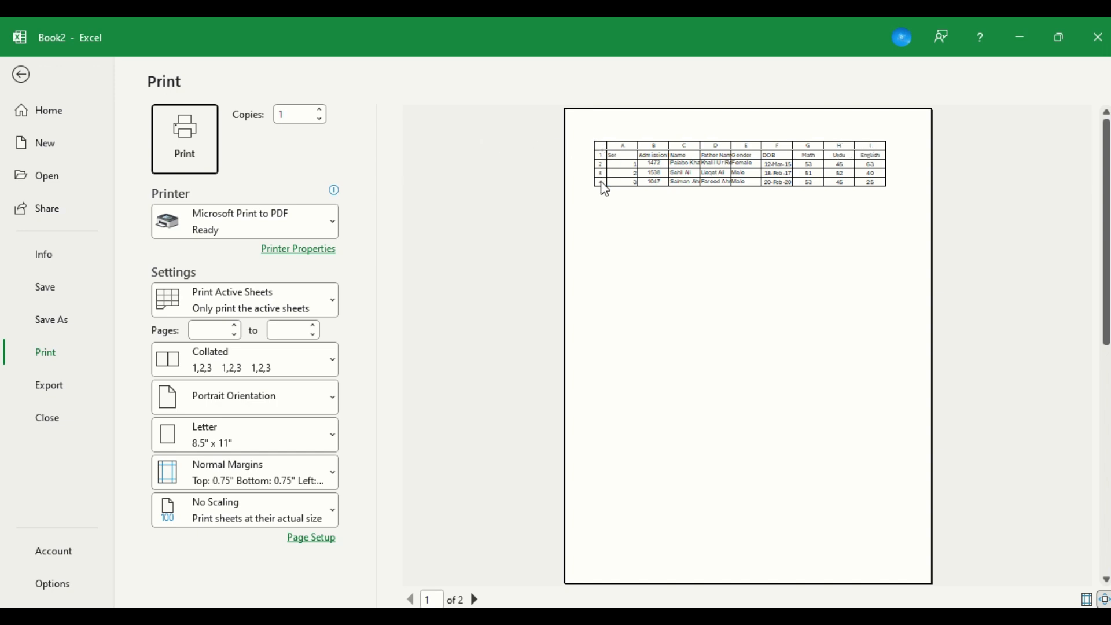
left_click(184, 134)
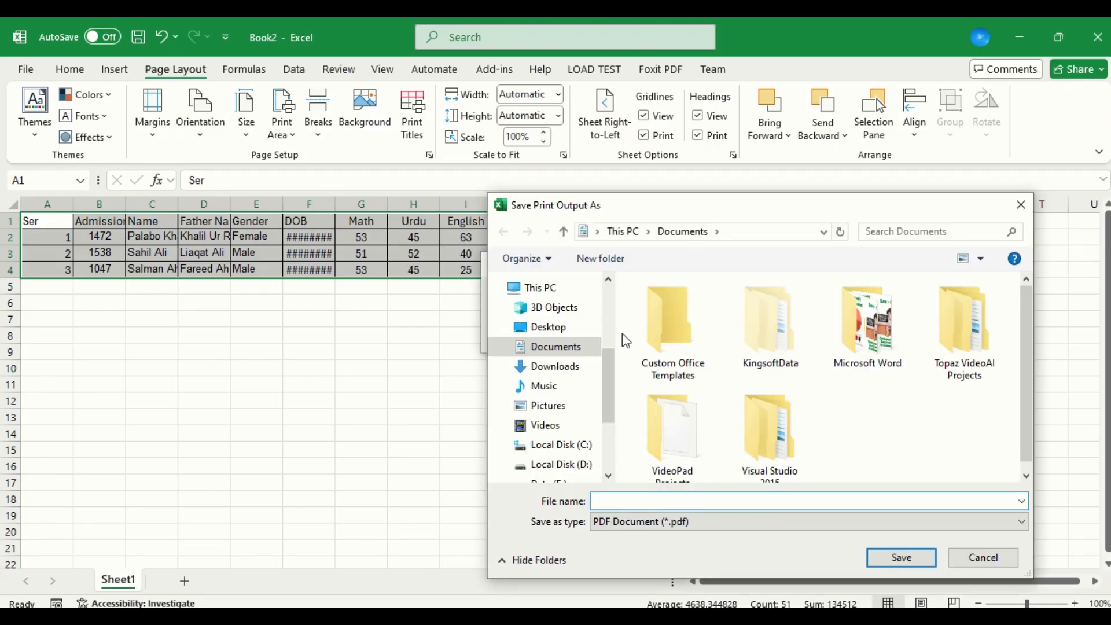
left_click(559, 334)
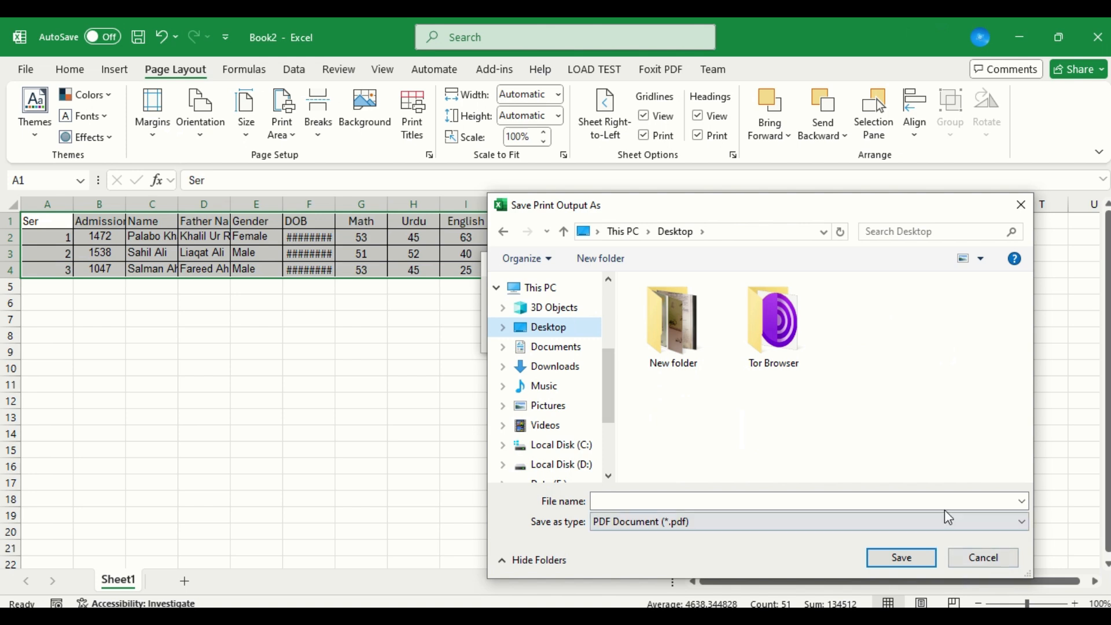
left_click(879, 501)
type("12")
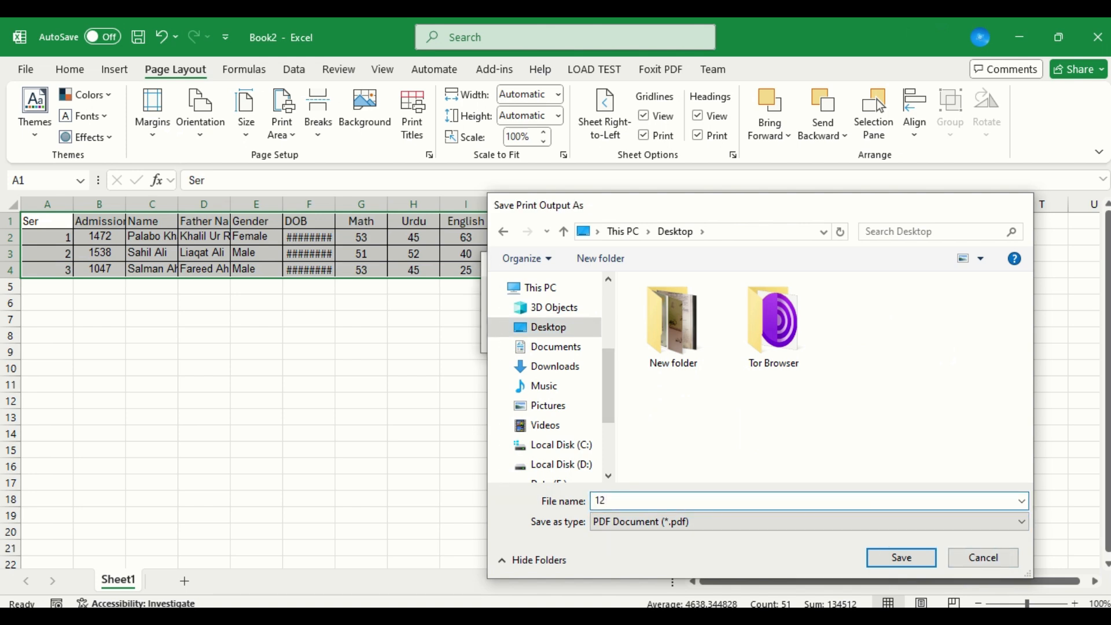
key("Return")
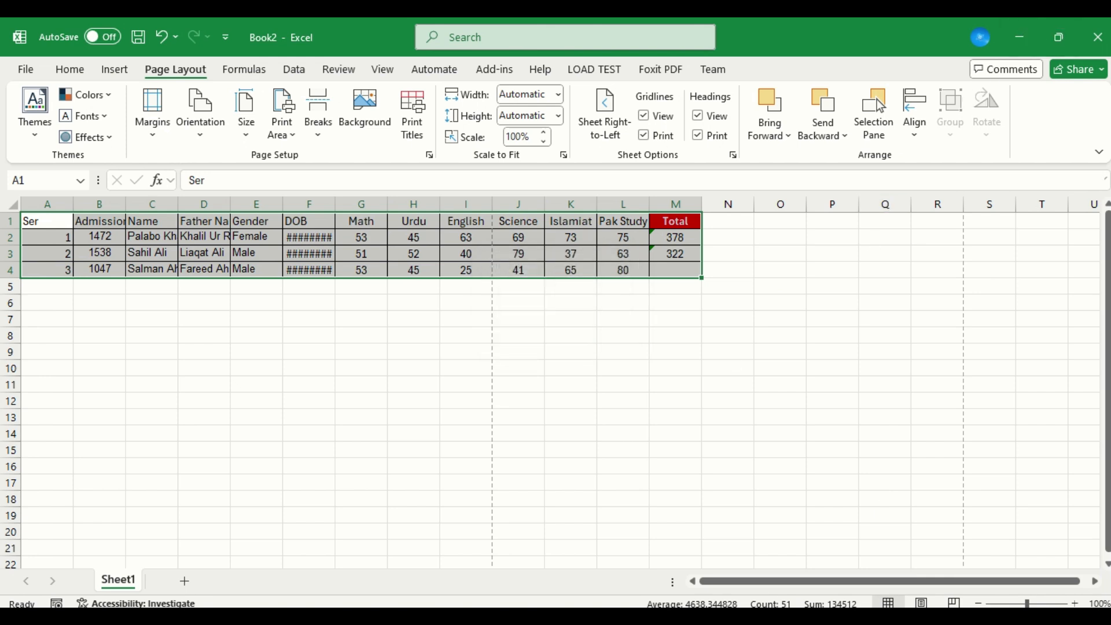
Open 12.pdf from the desktop in Foxit PDF Editor, decline making it the default viewer, and examine the printed headings.
right_click(560, 614)
left_click(620, 516)
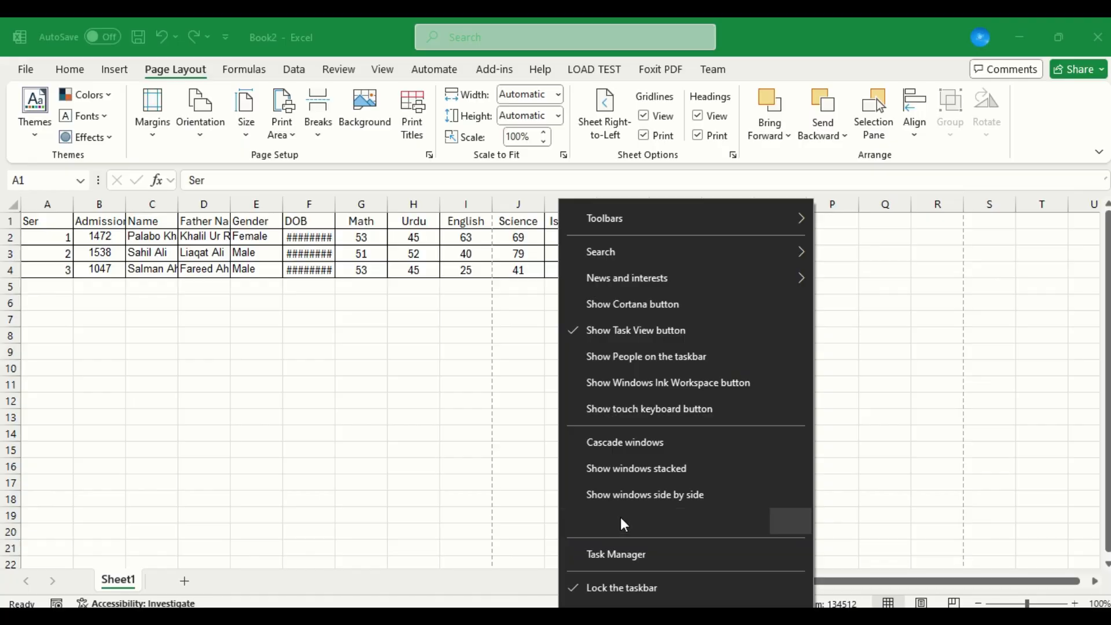
double_click(83, 297)
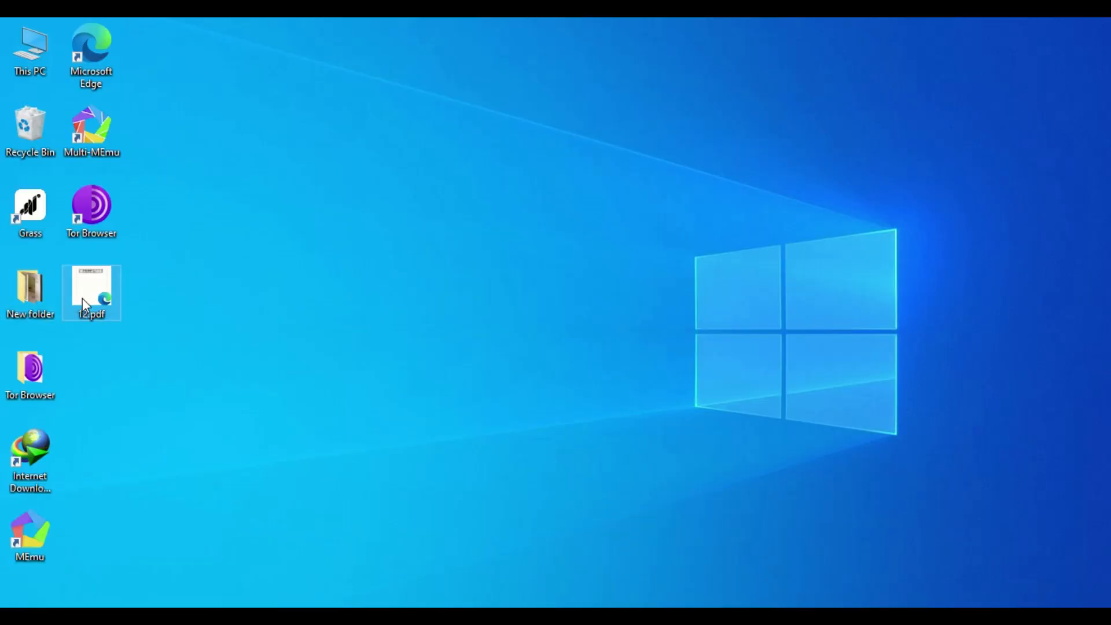
right_click(82, 297)
mouse_move(288, 290)
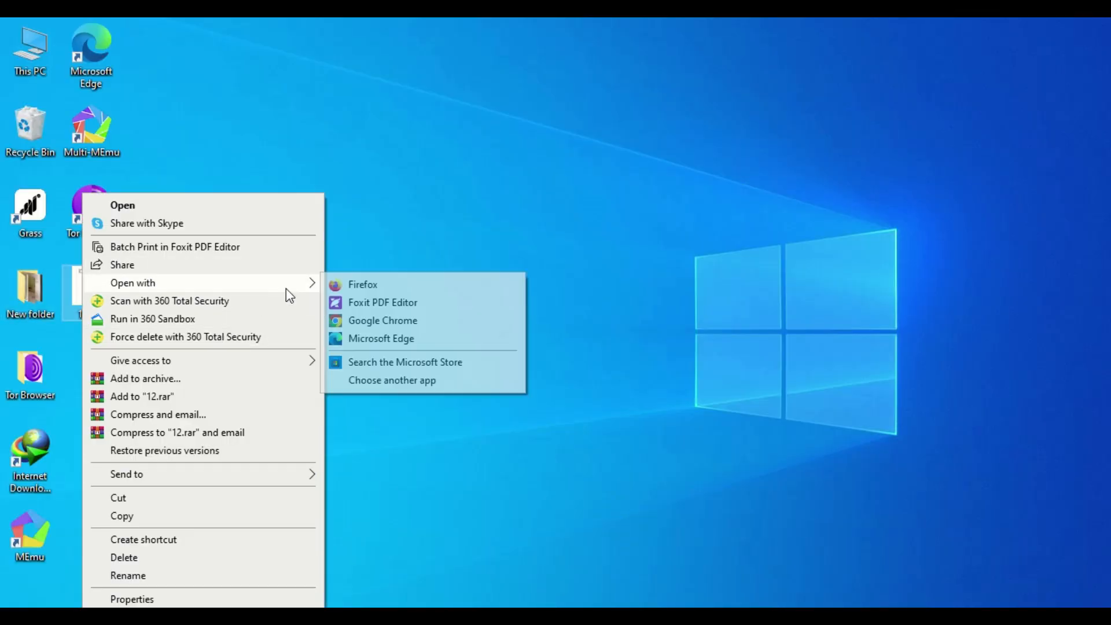
left_click(383, 302)
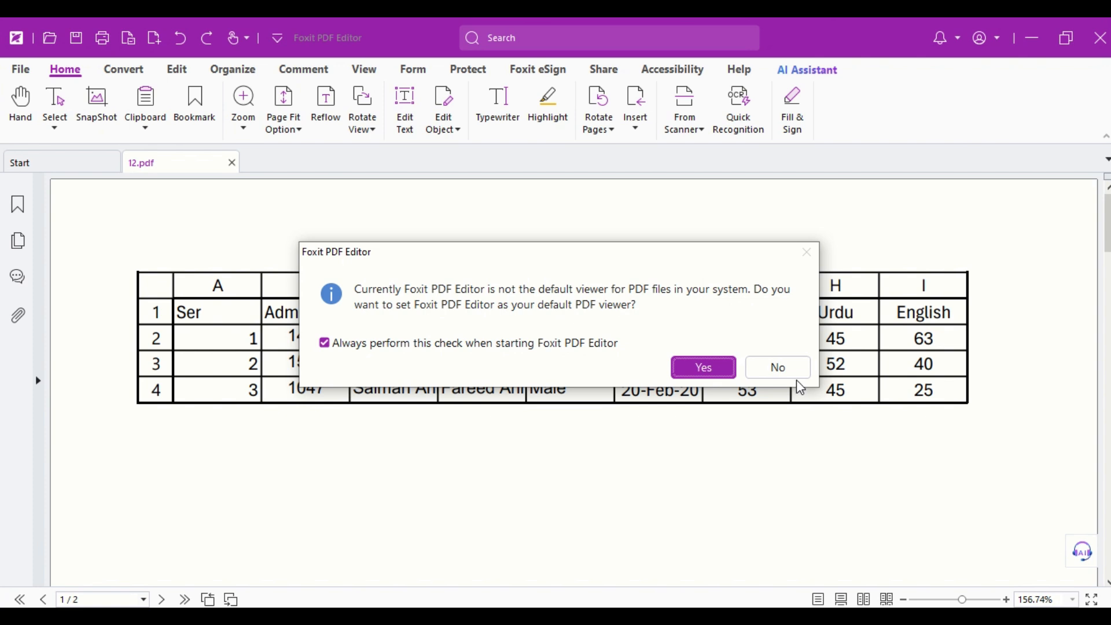
left_click(755, 368)
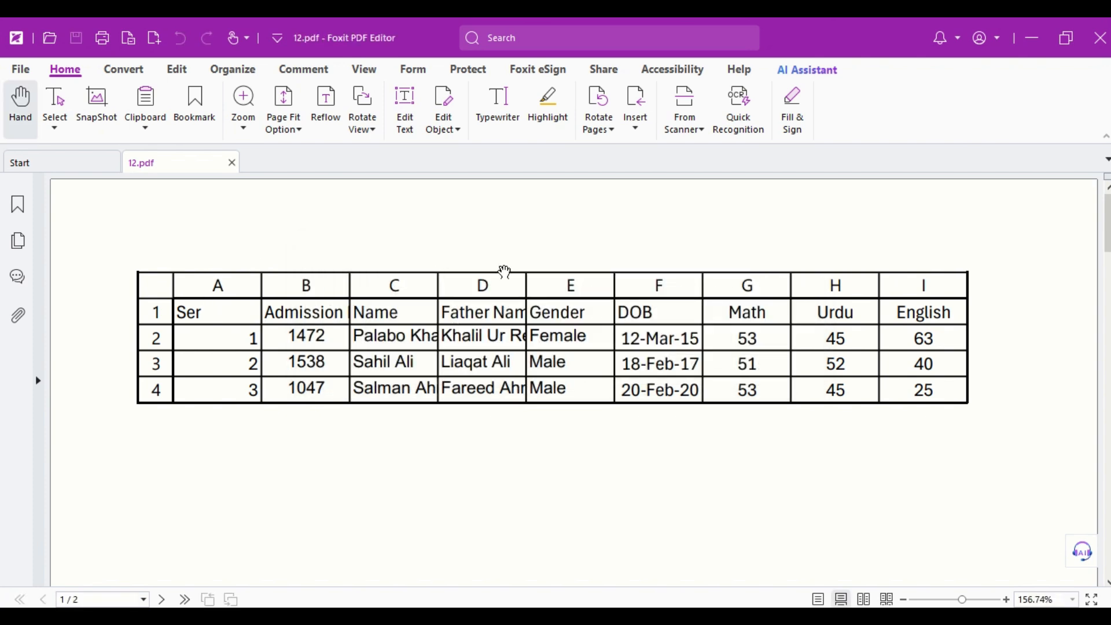
left_click_drag(909, 282, 179, 377)
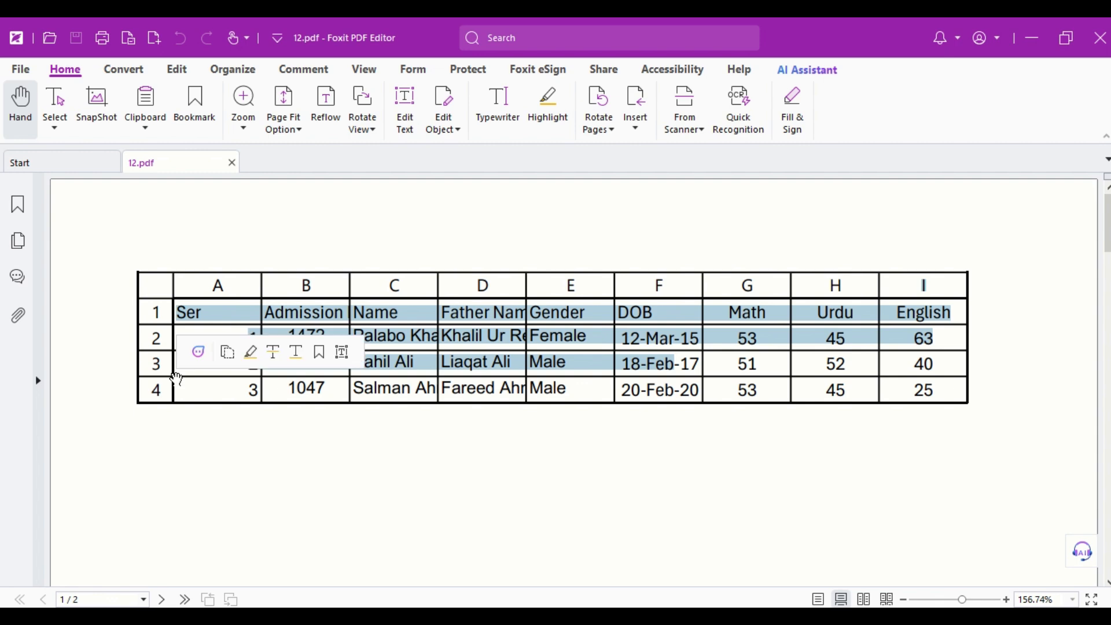
Switch back to the Excel workbook, show the Selection pane and select cells H1:M7.
key("alt+Tab")
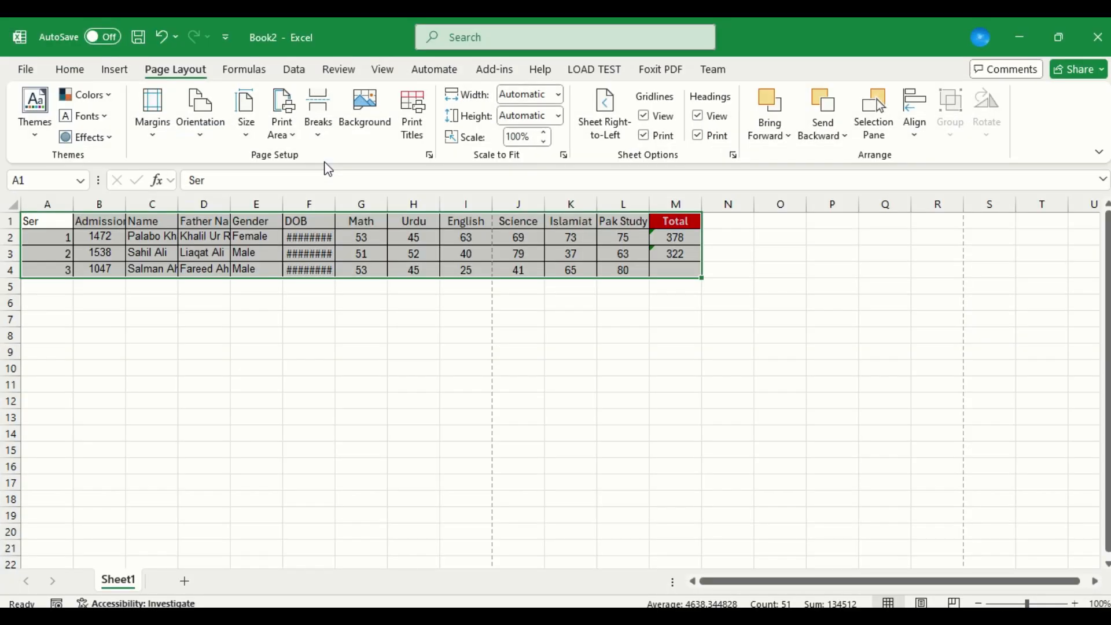
left_click(467, 317)
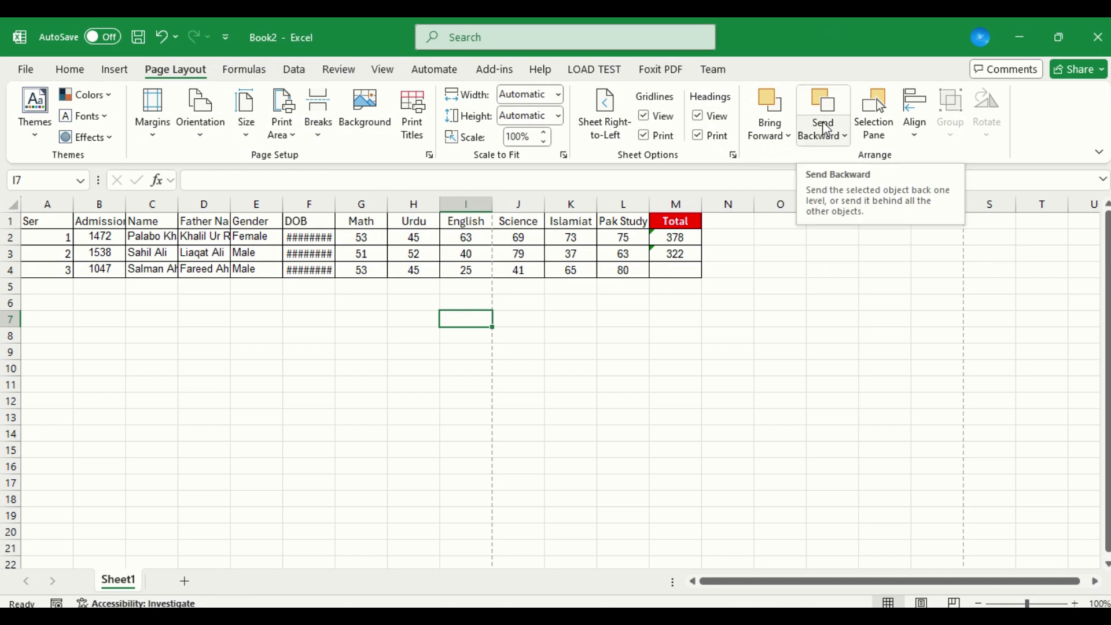
left_click(884, 129)
left_click_drag(695, 224, 407, 317)
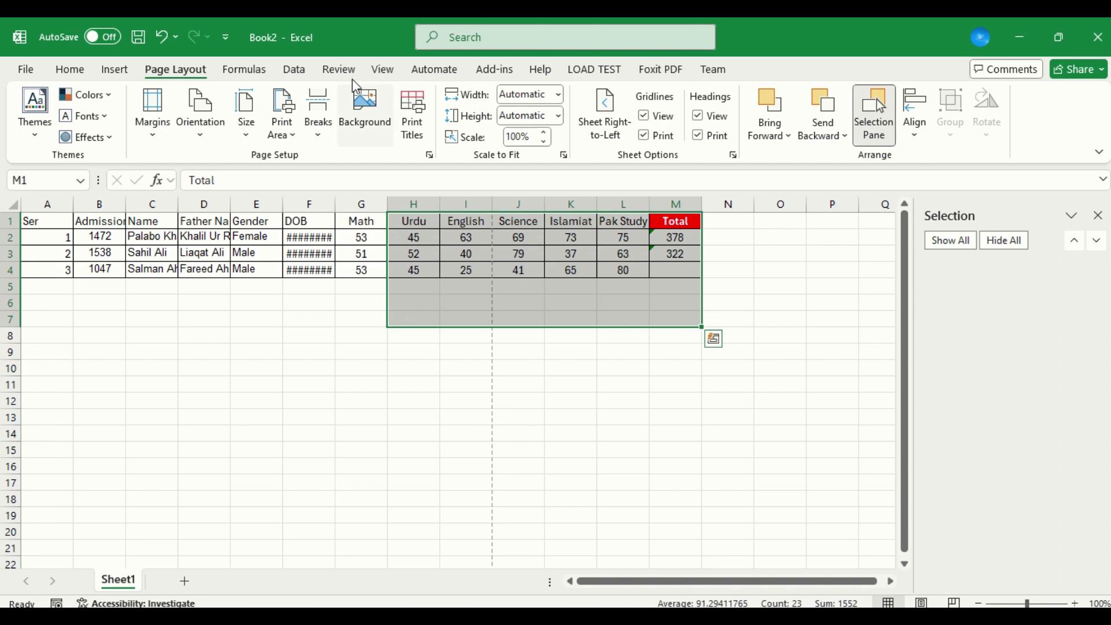
left_click(362, 123)
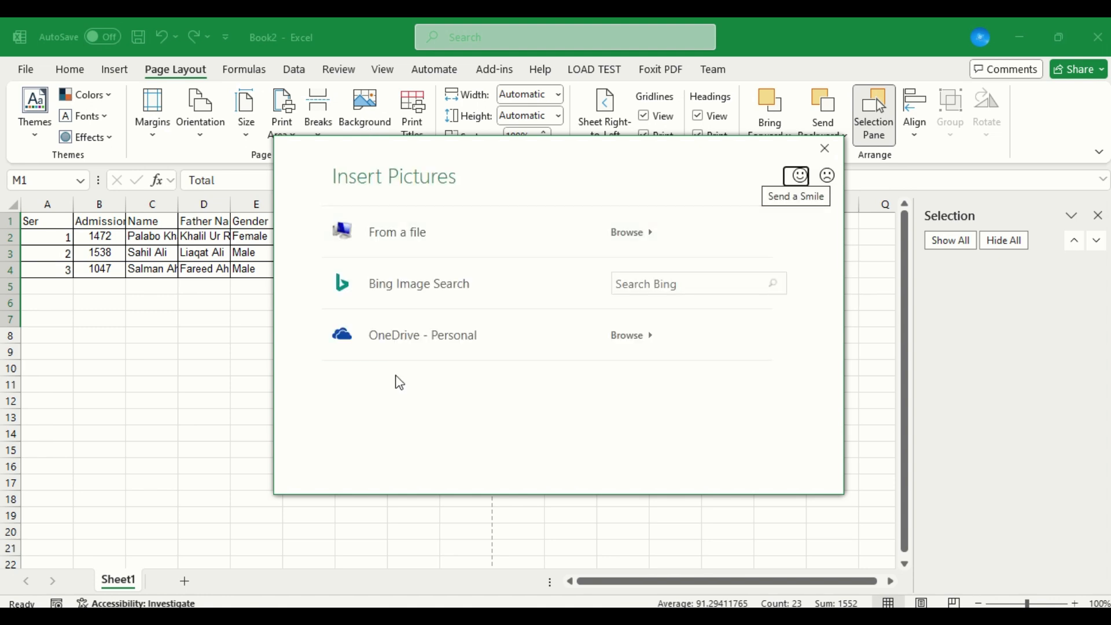
left_click(447, 232)
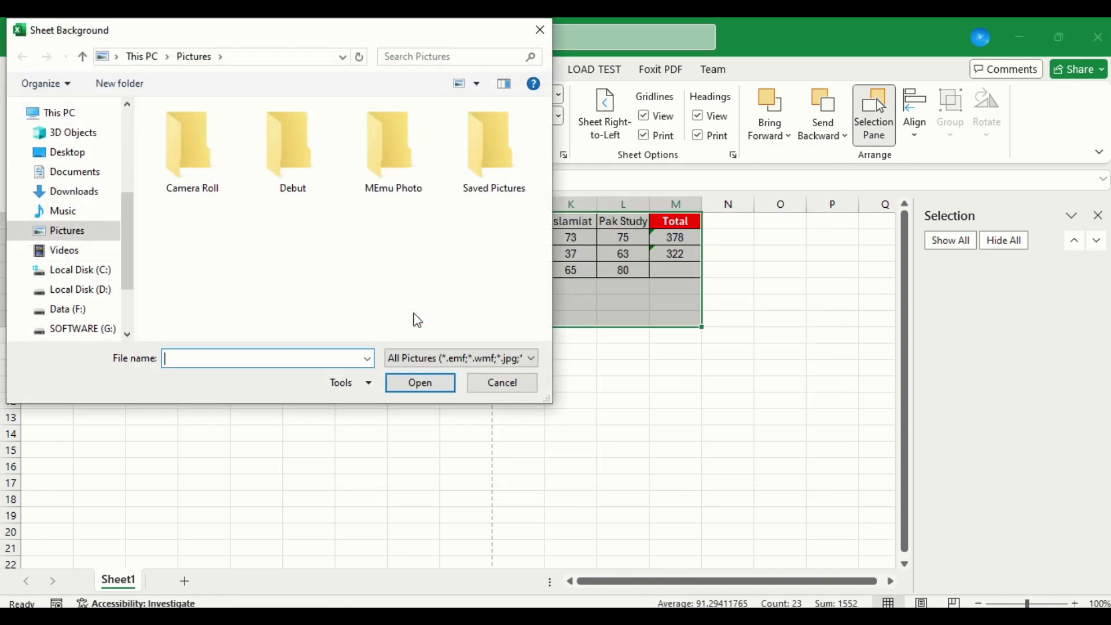
left_click(85, 157)
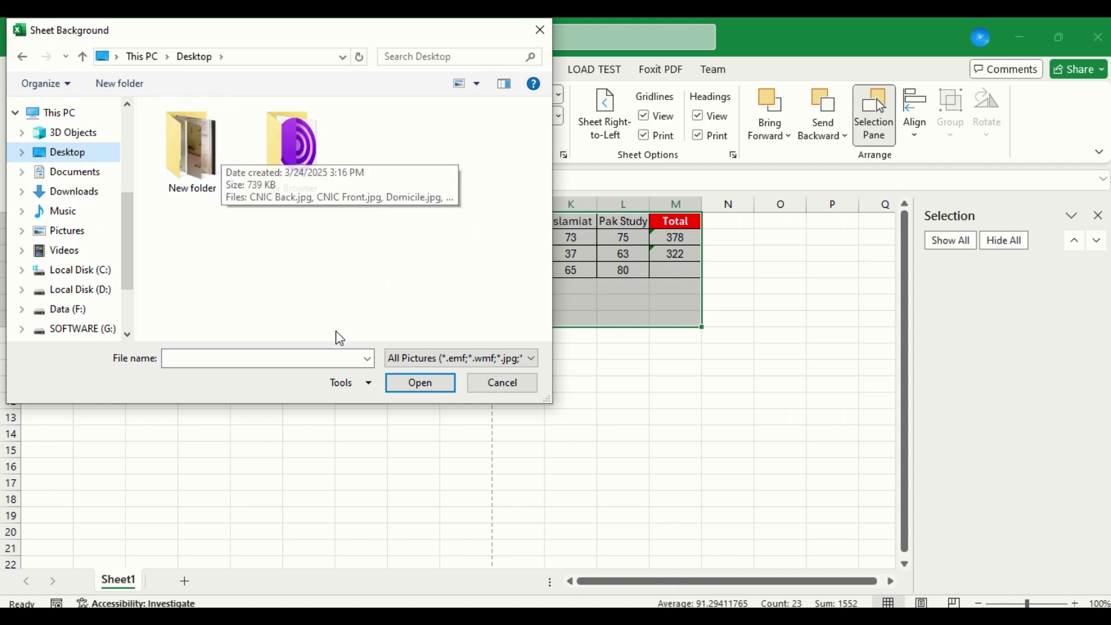
left_click(504, 388)
Set a picture of colourful balloons from the Bing Balloons category as the sheet background.
left_click(365, 113)
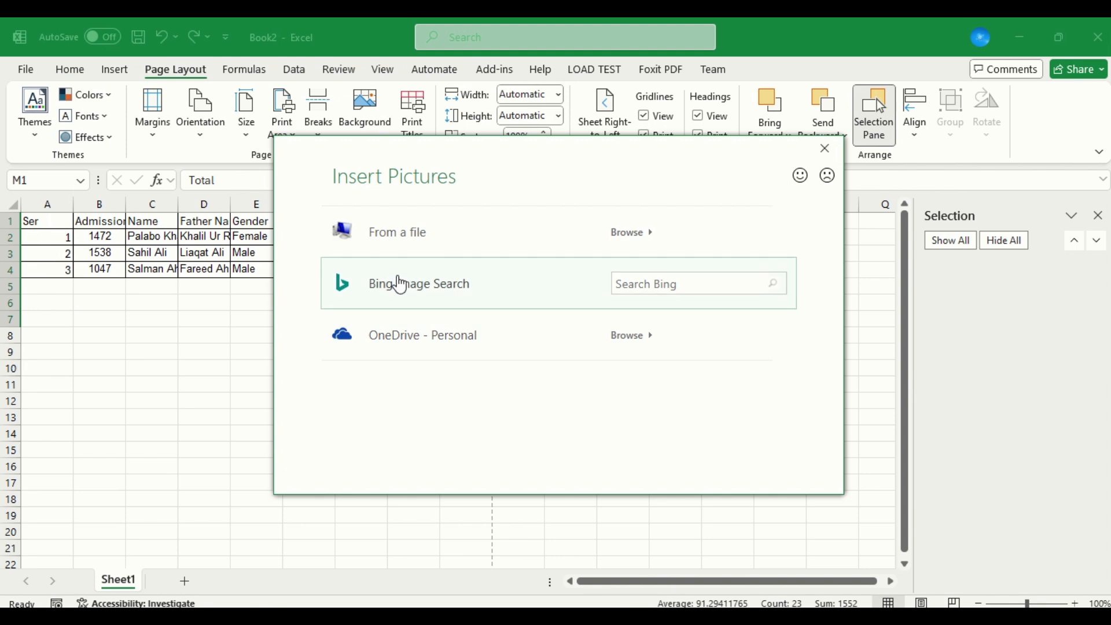
left_click(683, 286)
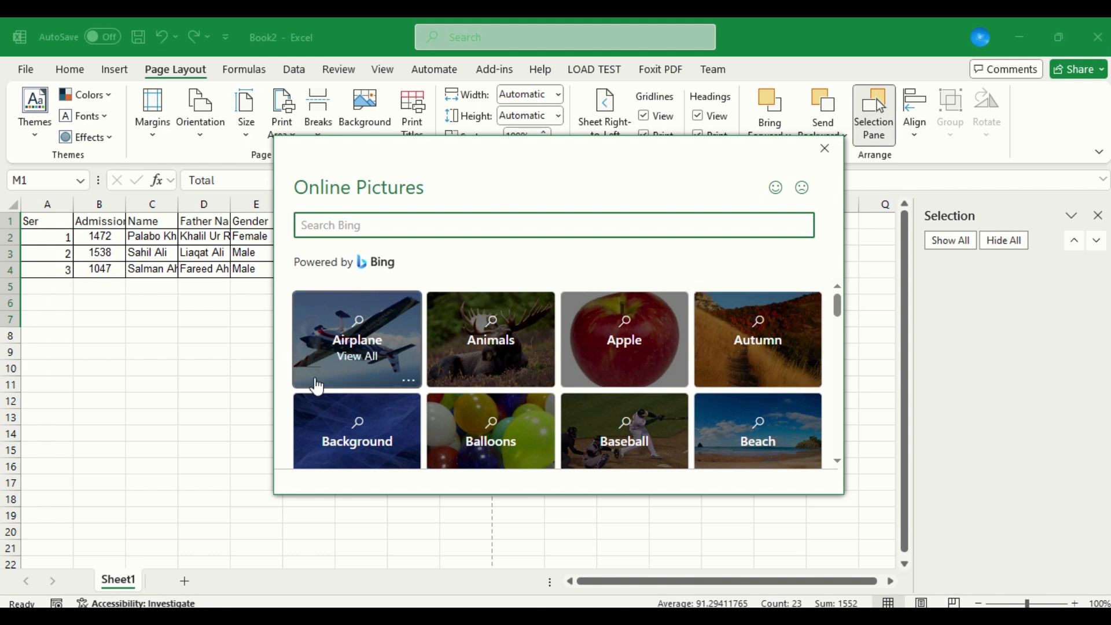
left_click(509, 442)
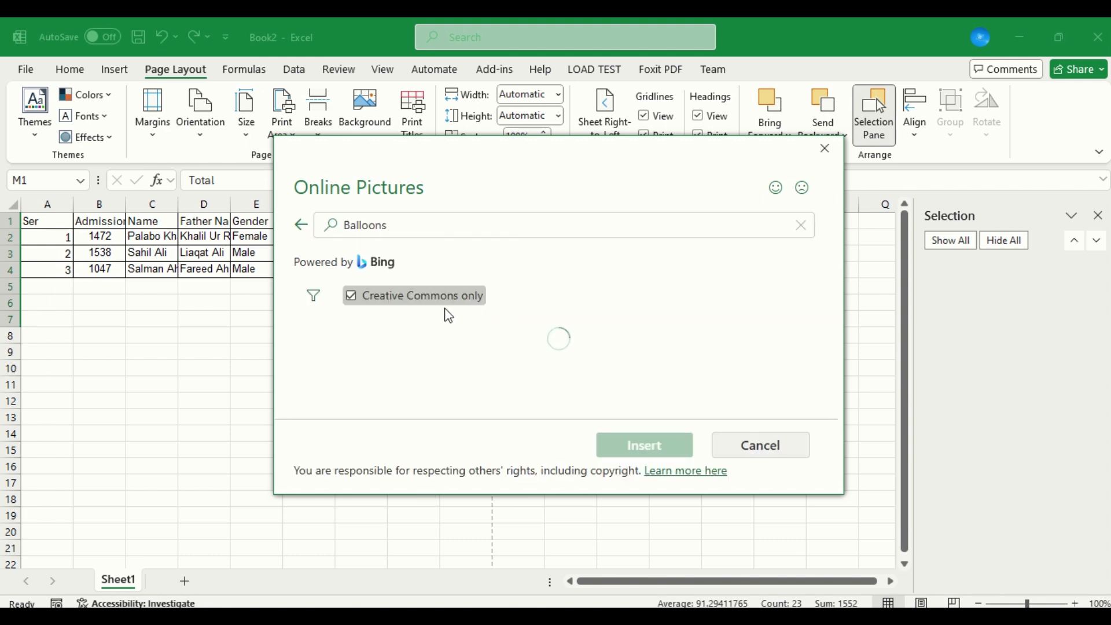
left_click(428, 345)
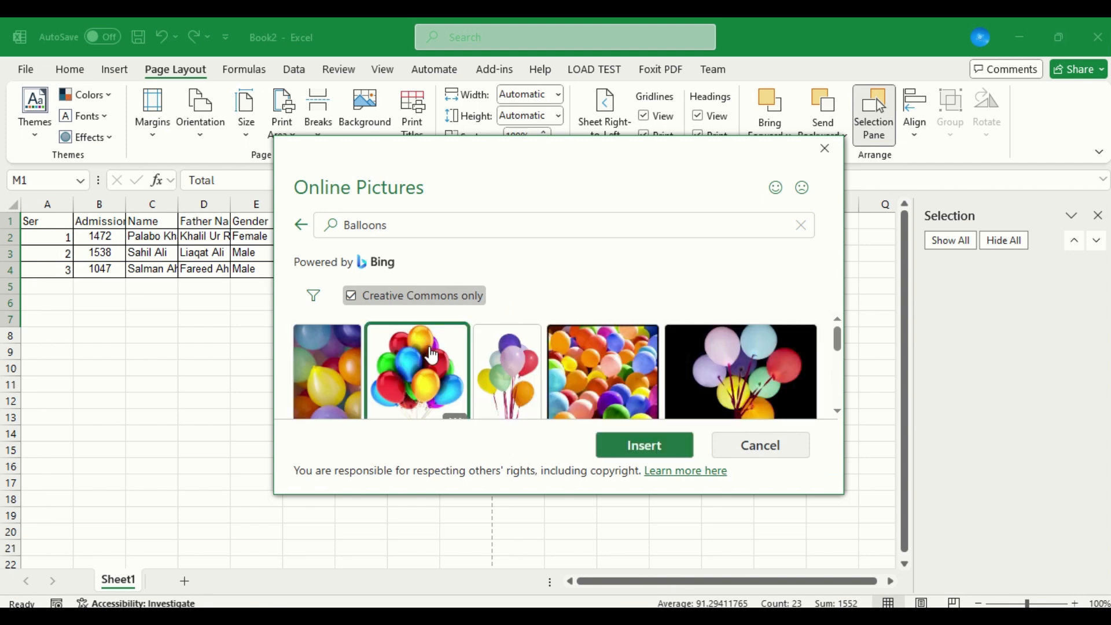
left_click(640, 446)
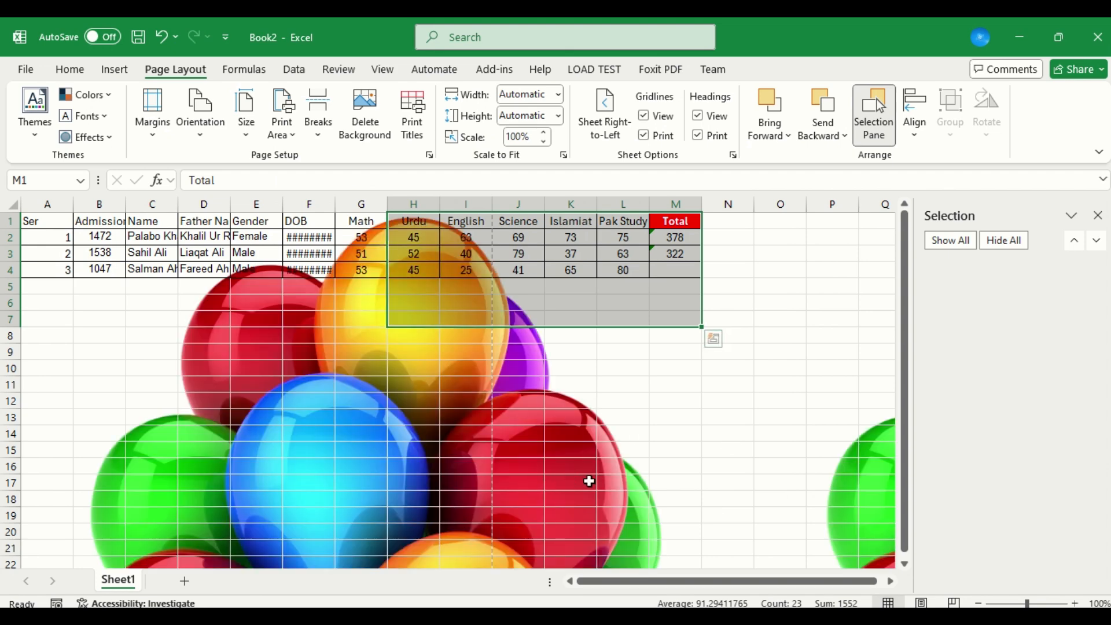
Move across row 17 to look at the cells over the background, and check the sheet's print preview.
left_click(592, 485)
key("Right")
key("Right")
key("Right")
key("Right")
key("Right")
key("Right")
key("Right")
key("Right")
key("Right")
key("Right")
key("Right")
key("Right")
key("Right")
key("Right")
key("Right")
key("Right")
key("Right")
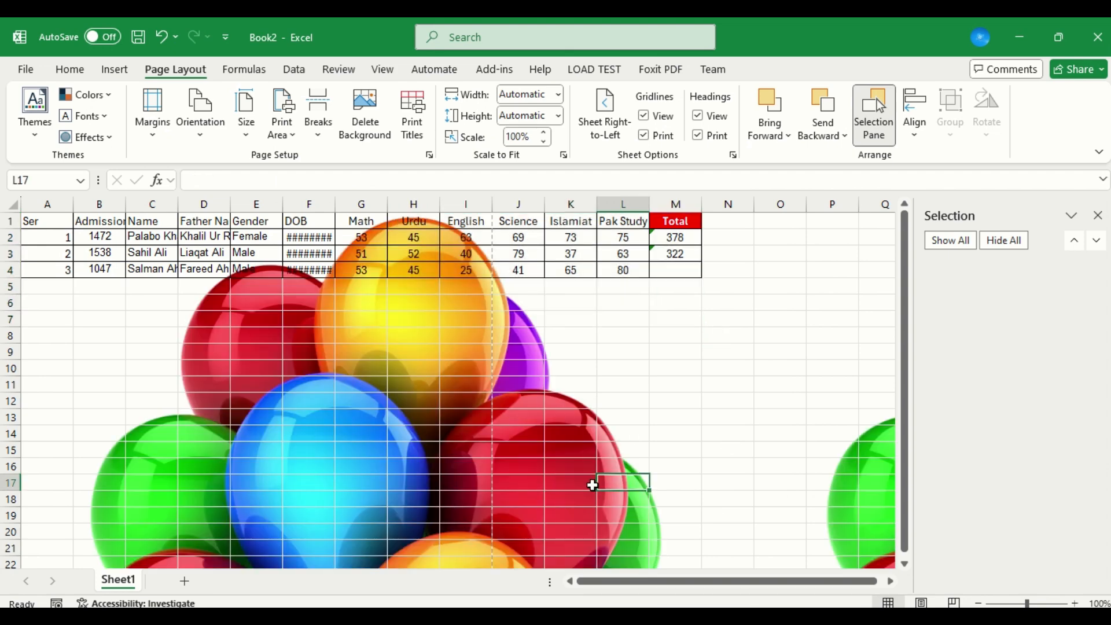
key("Left")
key("Left")
key("Left")
key("Left")
key("Left")
key("Left")
key("Left")
key("Left")
key("Left")
key("Left")
key("Left")
key("Left")
key("Left")
key("Left")
key("Left")
key("Left")
key("Left")
key("Left")
key("Left")
key("Left")
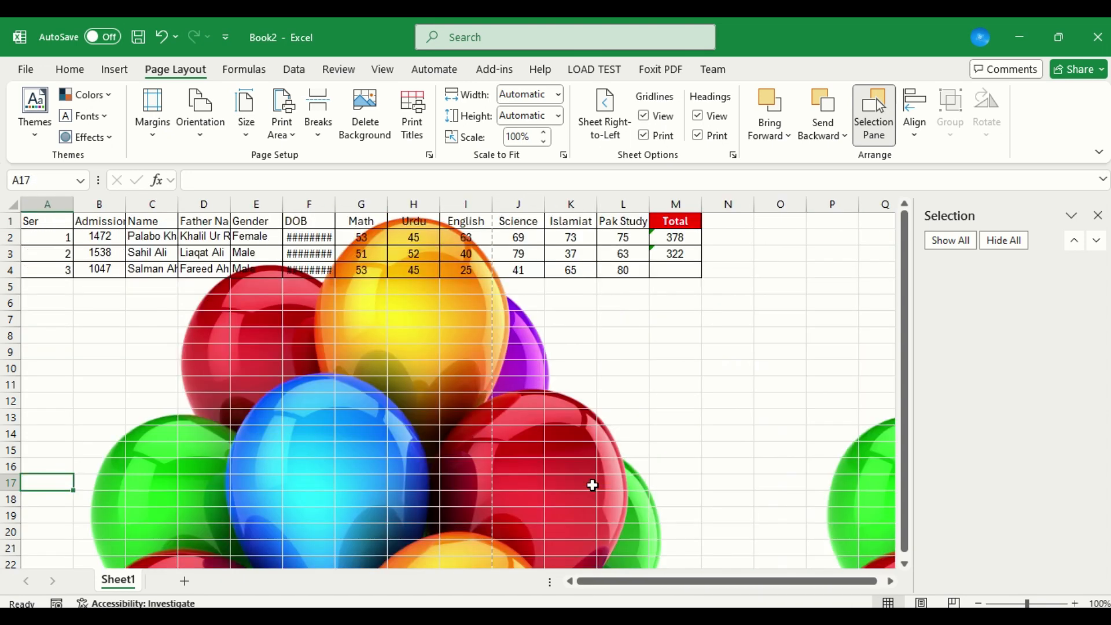
key("ctrl+p")
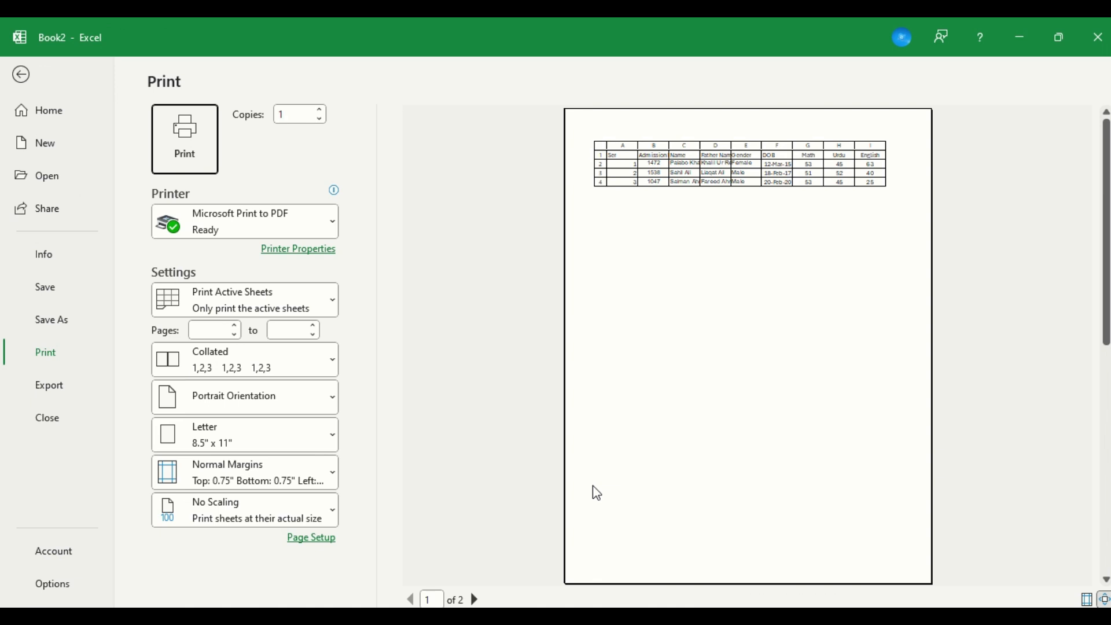
Review the Page Setup sheet options and the PDF printer's document properties, then close both without changes.
left_click(322, 539)
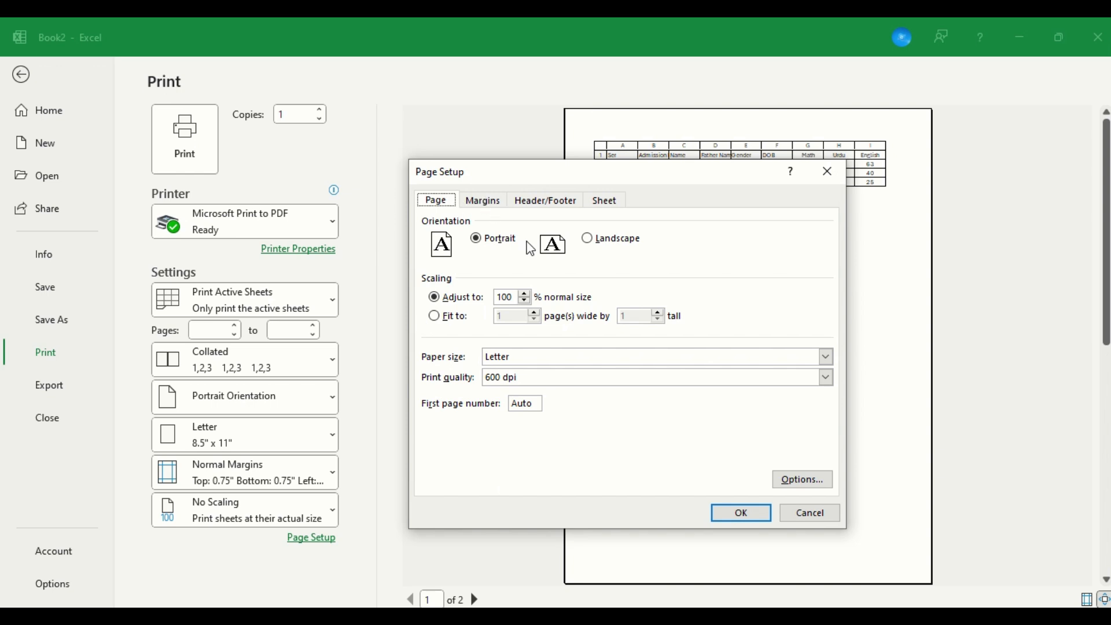
left_click(489, 207)
left_click(604, 202)
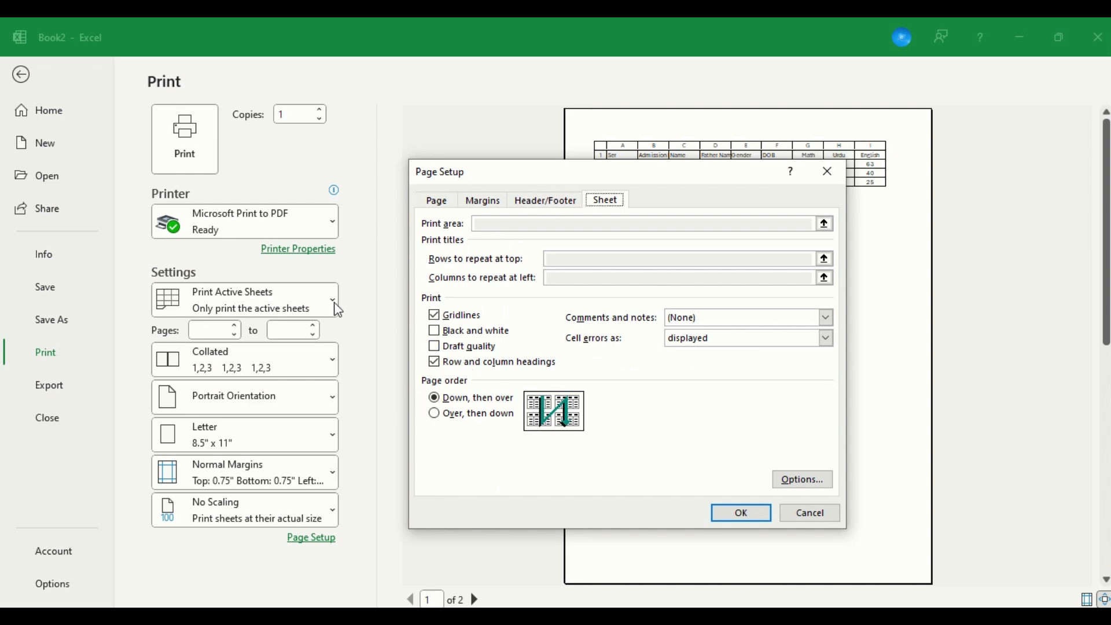
left_click(820, 480)
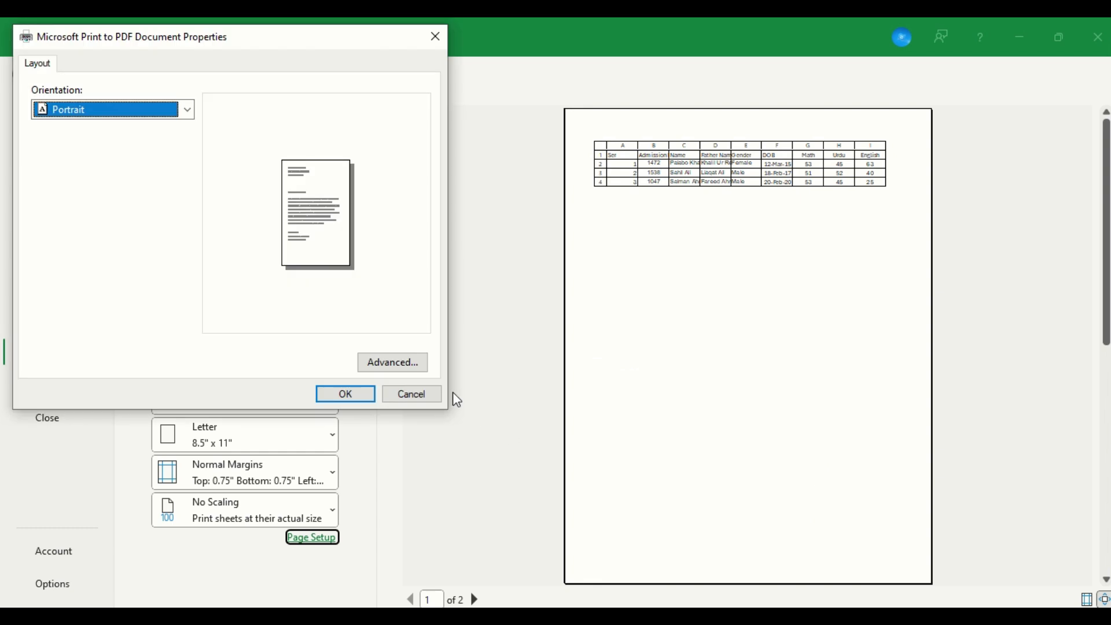
left_click(418, 394)
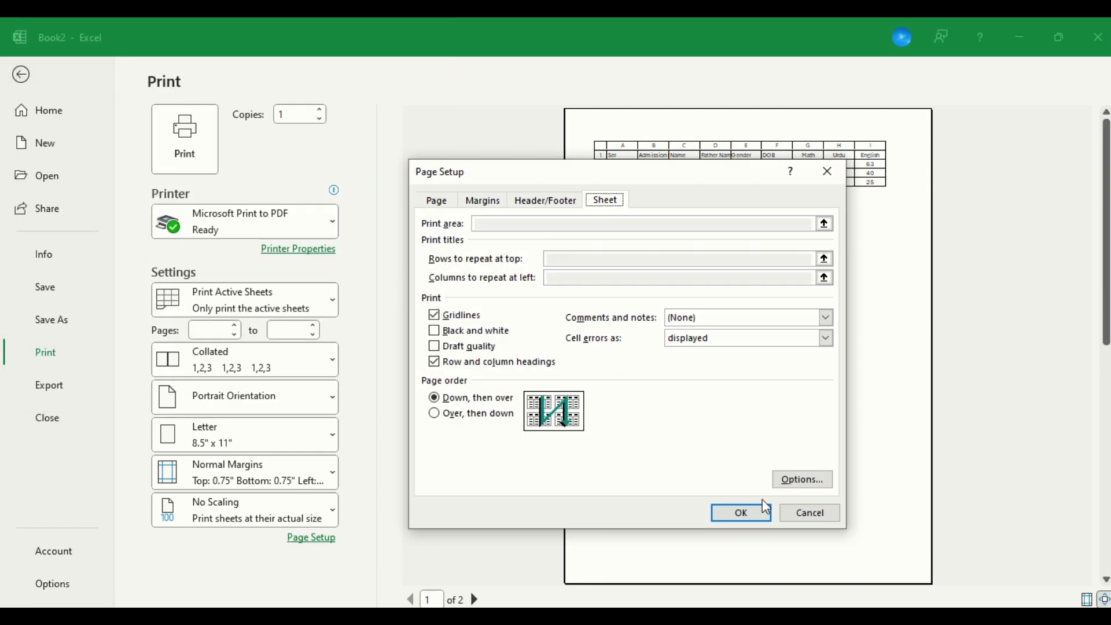
left_click(825, 514)
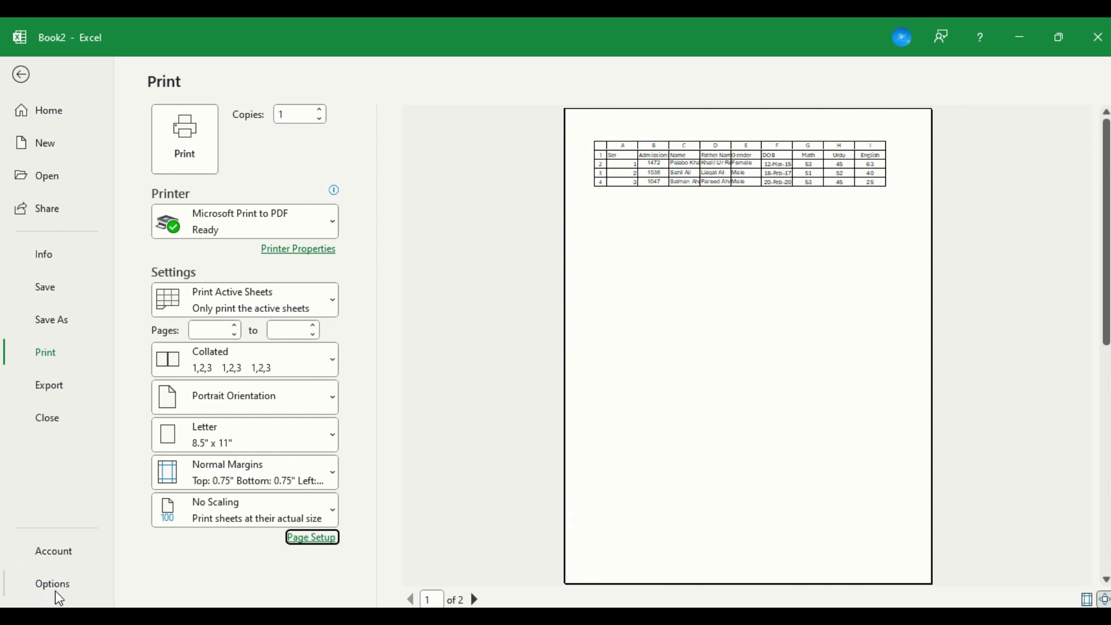
Look through the margin presets in the print settings without choosing a different one.
left_click(236, 502)
left_click(235, 499)
left_click(238, 484)
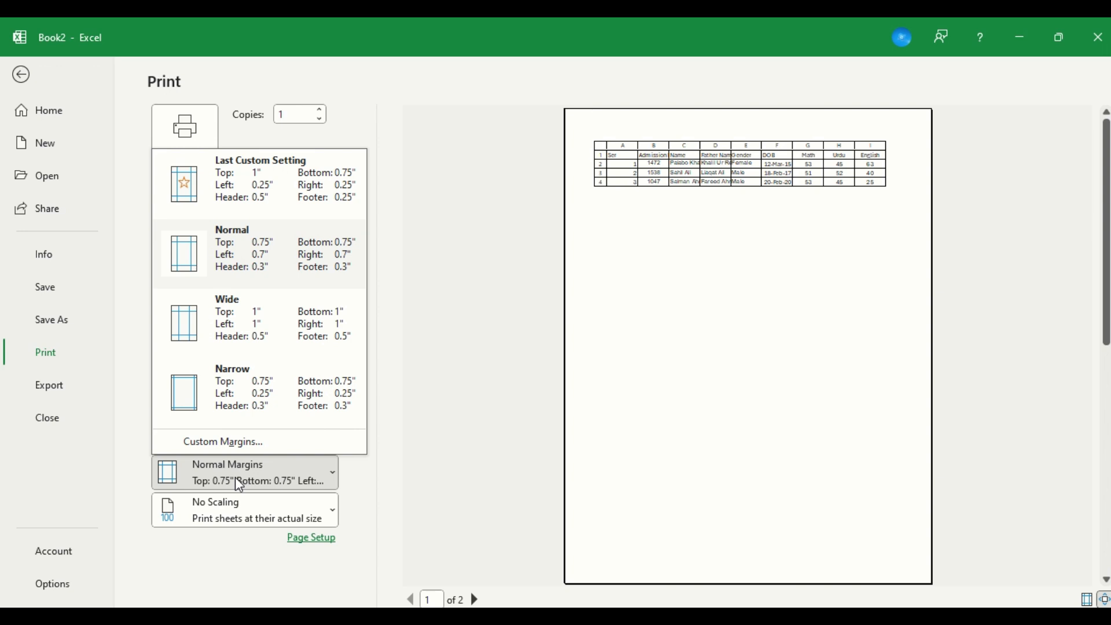
left_click(235, 477)
left_click(247, 416)
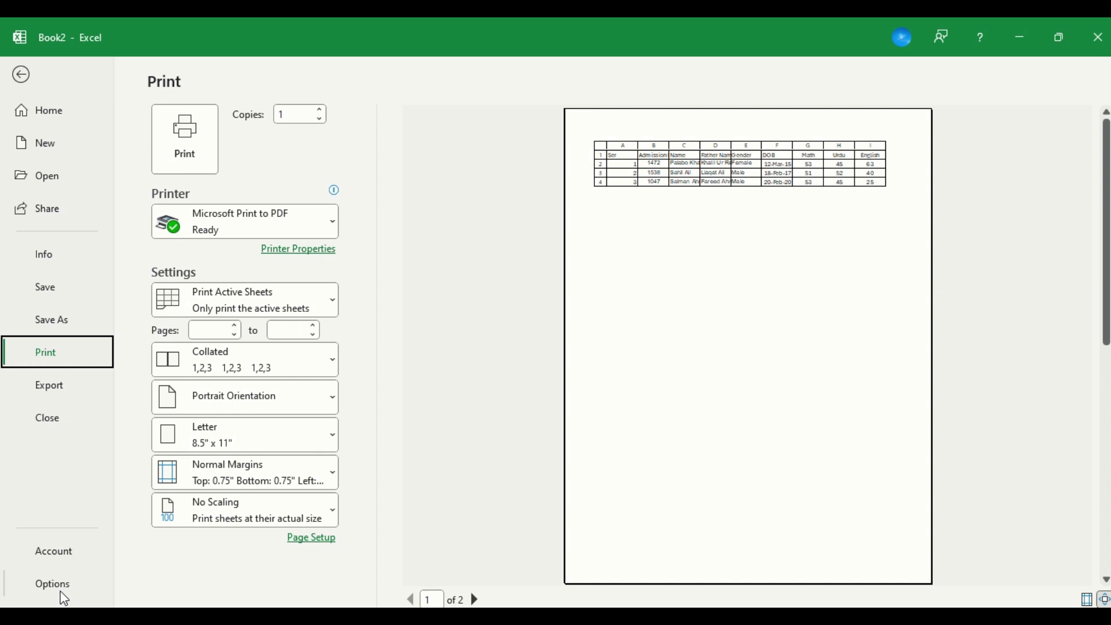
Return to the sheet and delete its background picture.
key("Escape")
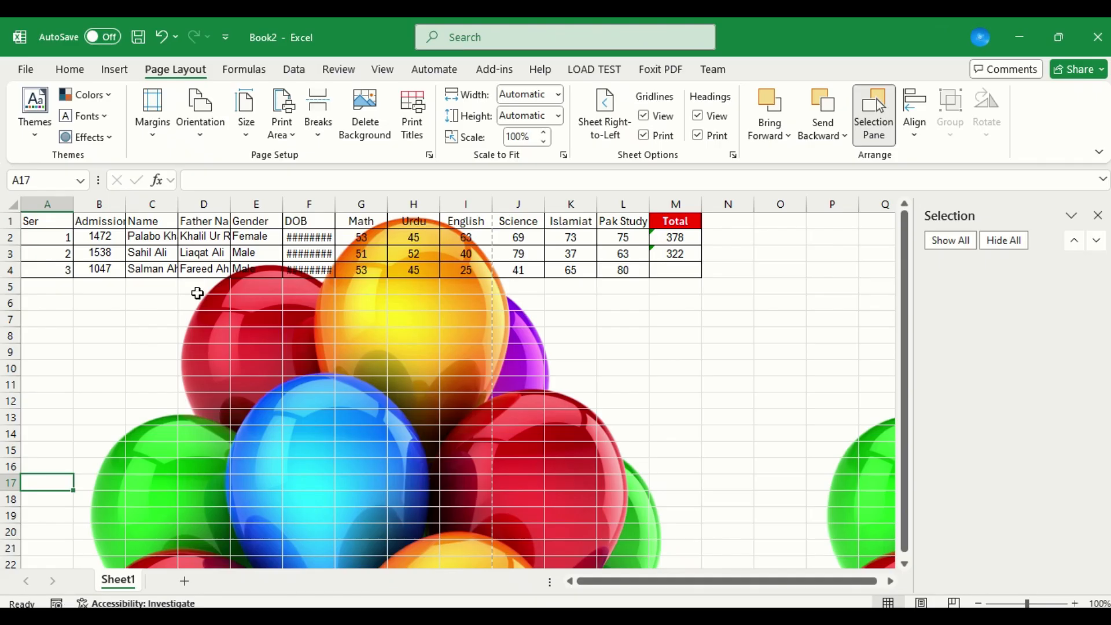
left_click(366, 111)
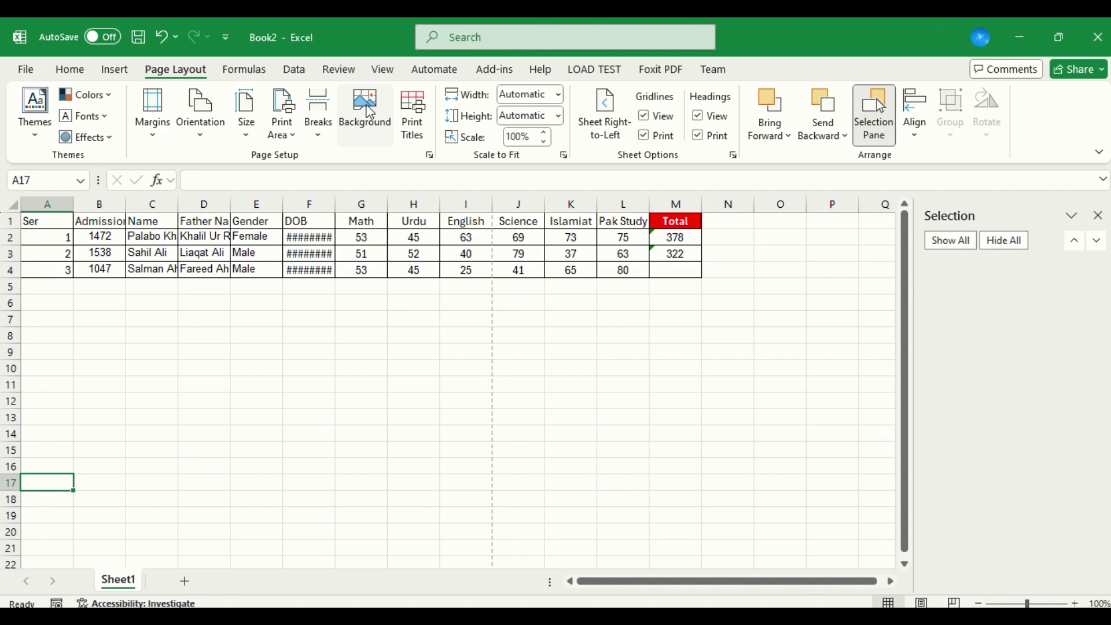
View the available sources for a sheet background picture and close the dialog without inserting one.
left_click(370, 111)
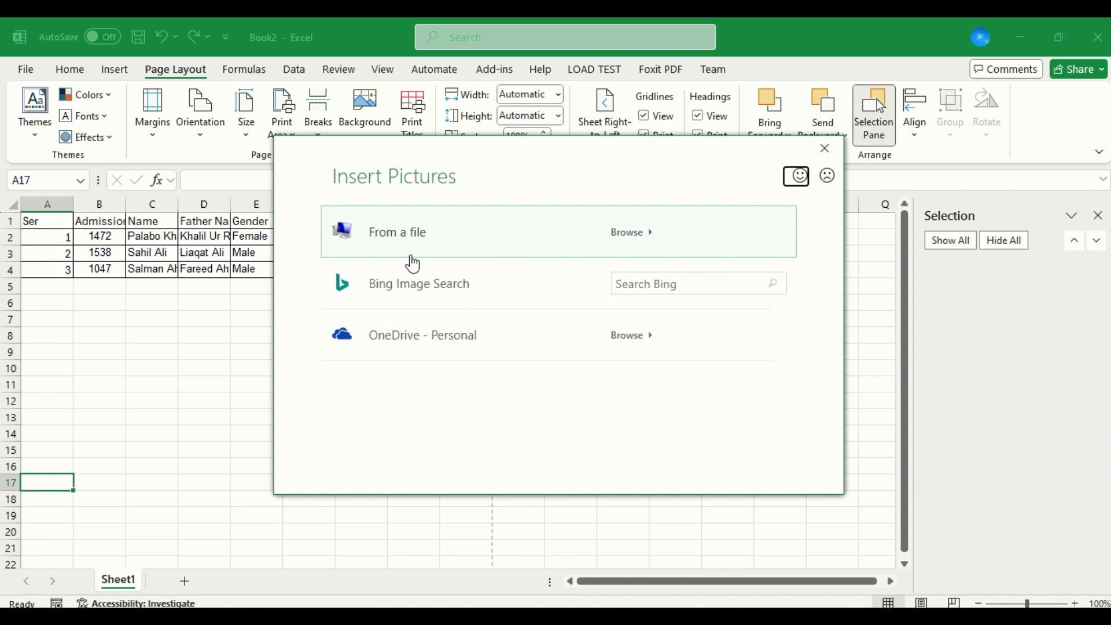
left_click(825, 149)
left_click_drag(353, 223, 321, 297)
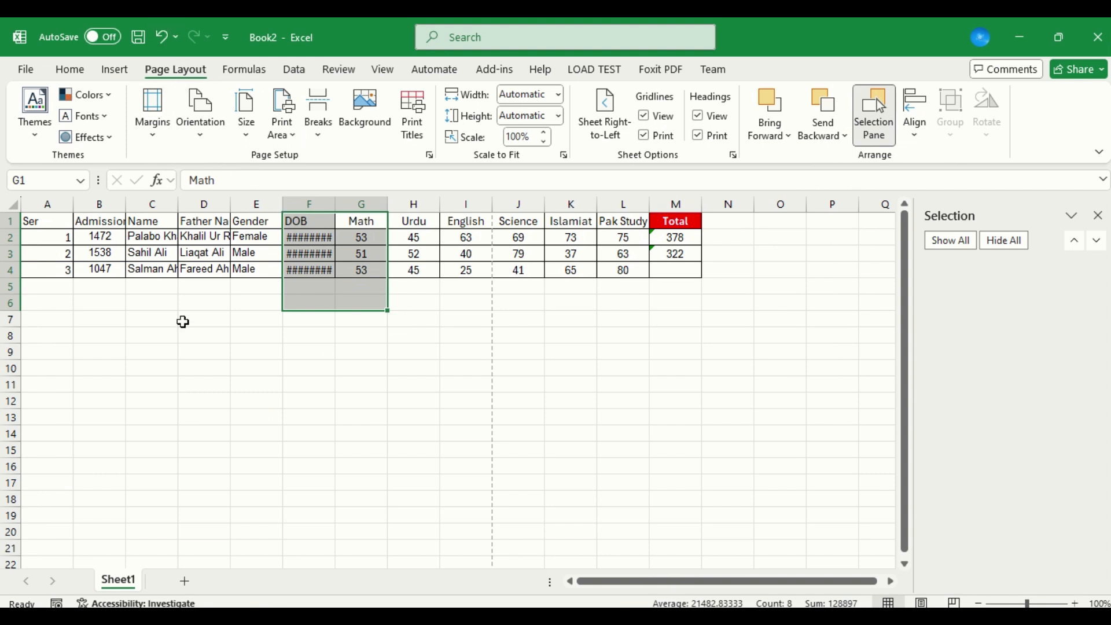
Switch to the Book1 workbook and select the whole mark table from the Ser header in A2 to M53.
mouse_move(340, 618)
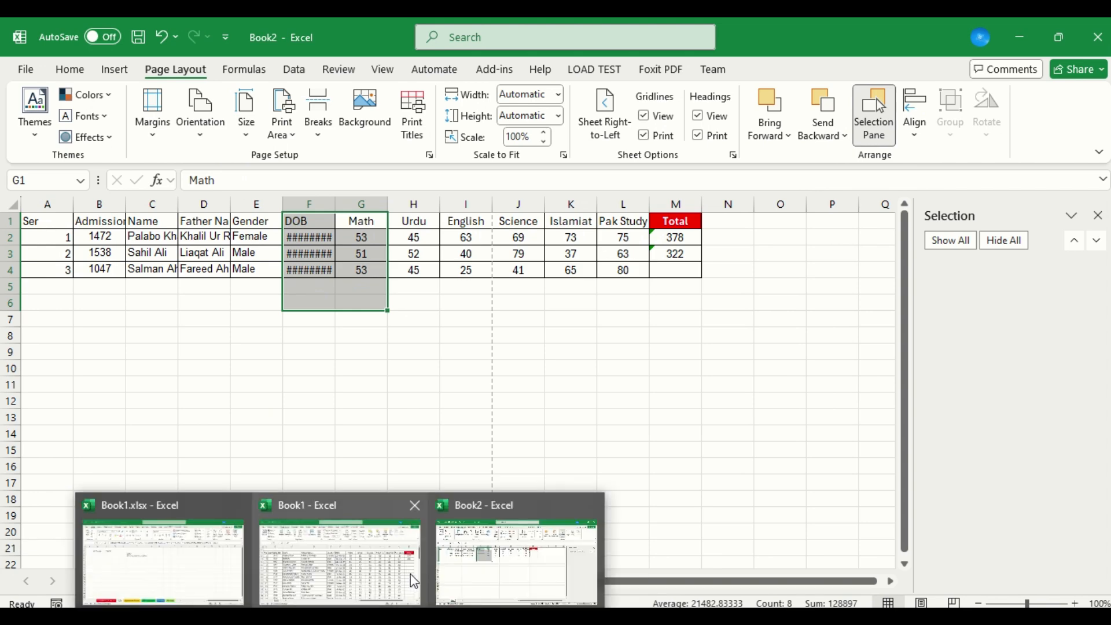
mouse_move(404, 571)
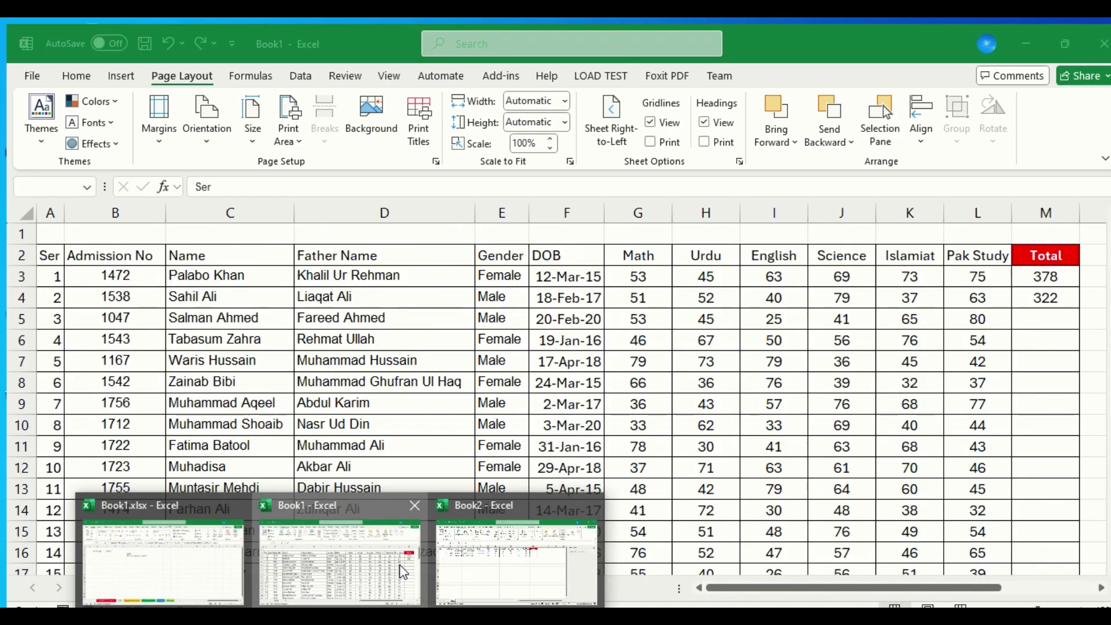
left_click(403, 572)
key("Up")
key("Down")
key("ctrl+shift+Down")
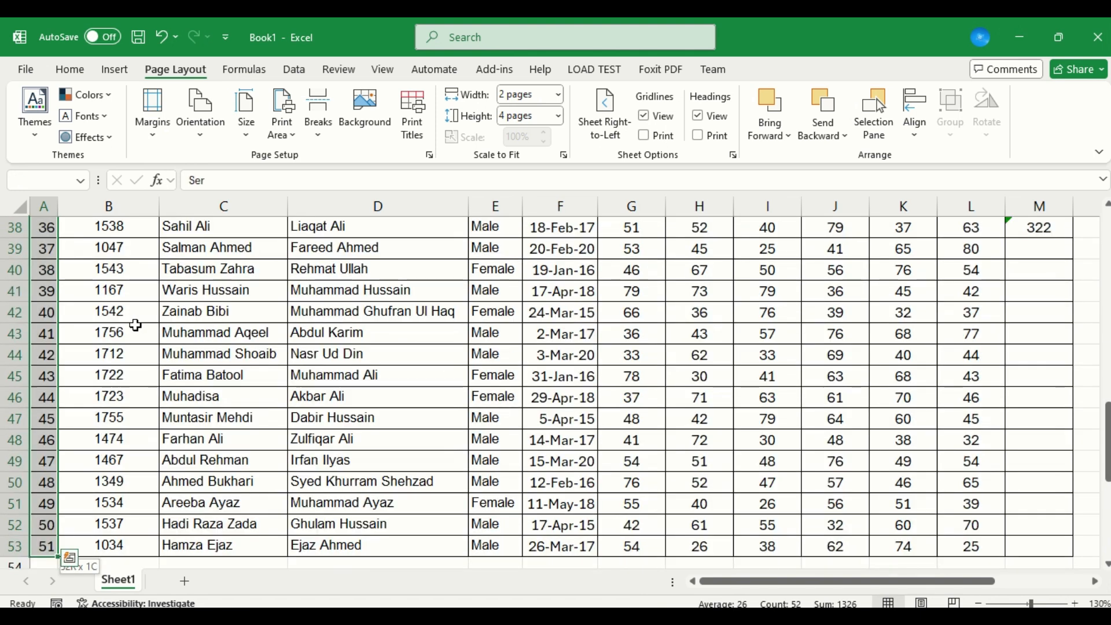
key("ctrl+shift+Right")
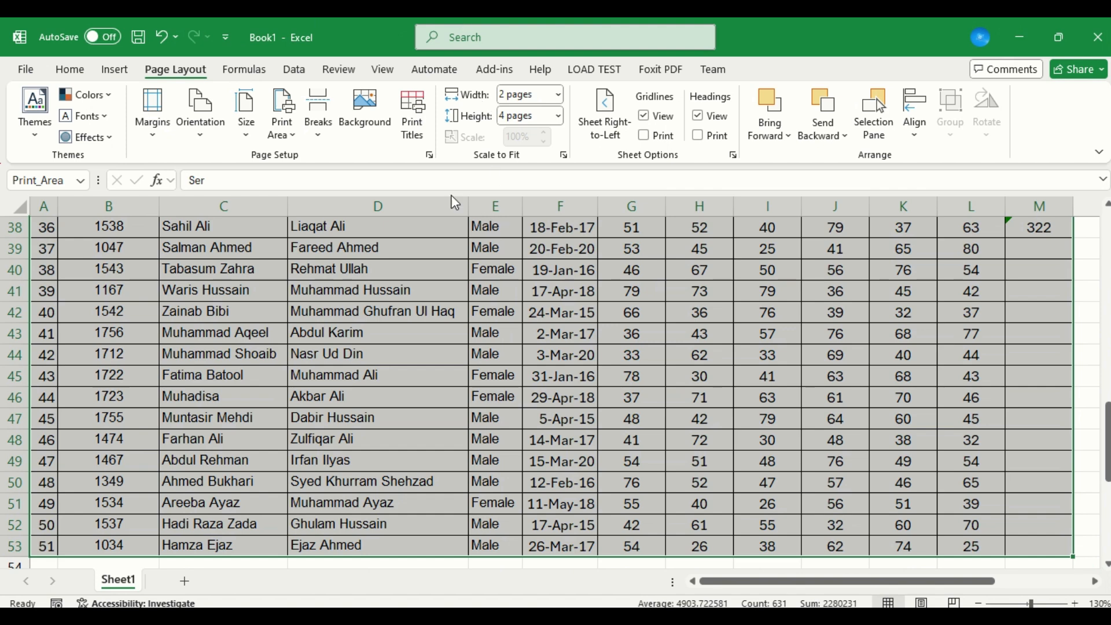
Look at the page break options without choosing one, then move up column A to cell A32.
left_click(325, 134)
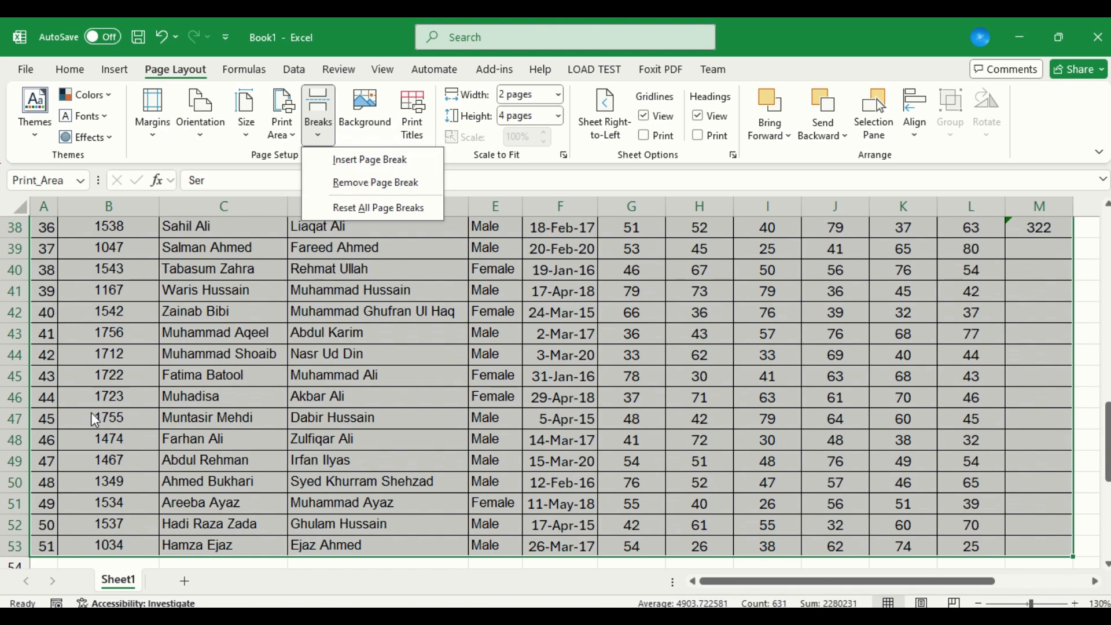
left_click(43, 336)
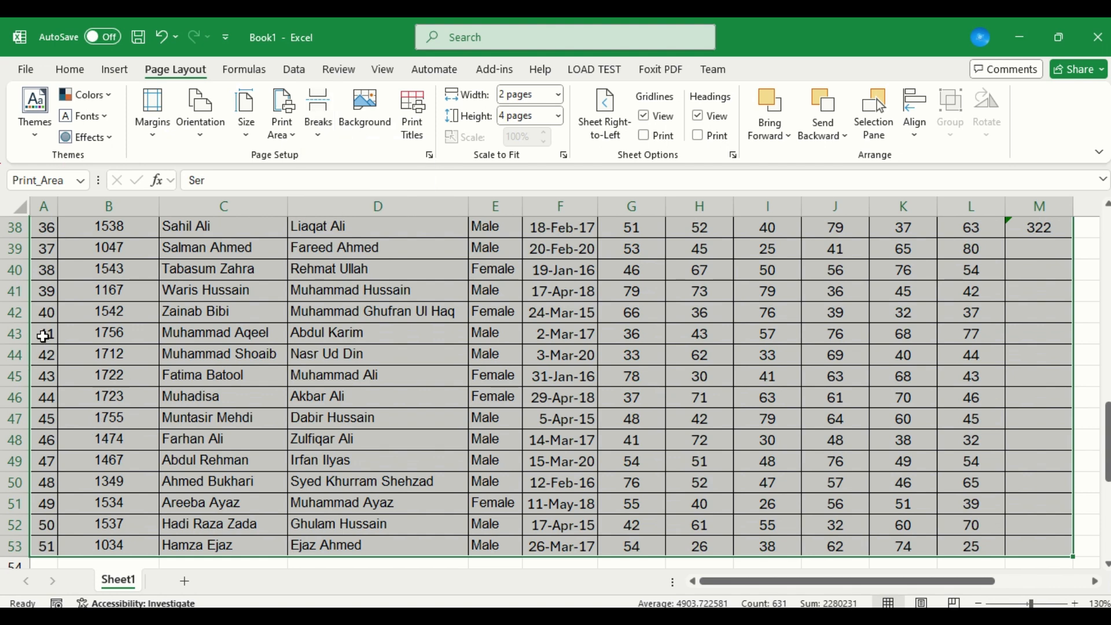
left_click(43, 336)
key("Up")
key("Up")
key("Up")
key("Up")
key("Up")
key("Up")
key("Up")
key("Up")
key("Up")
key("Up")
key("Up")
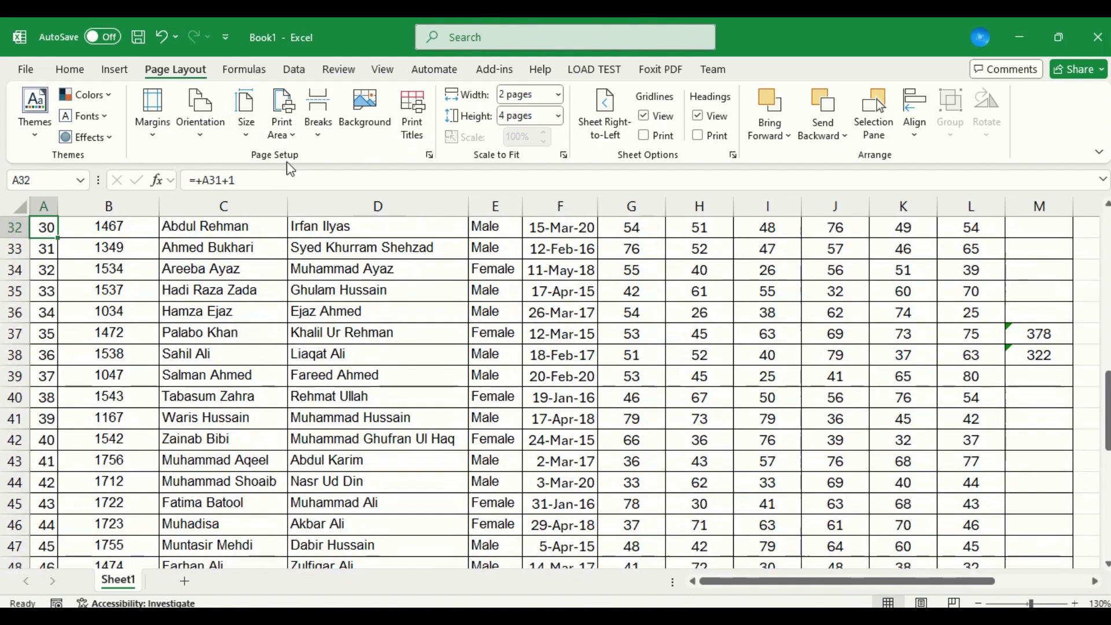
Set the print scaling width and height to Automatic and check the sheet's print preview.
left_click(555, 99)
left_click(550, 112)
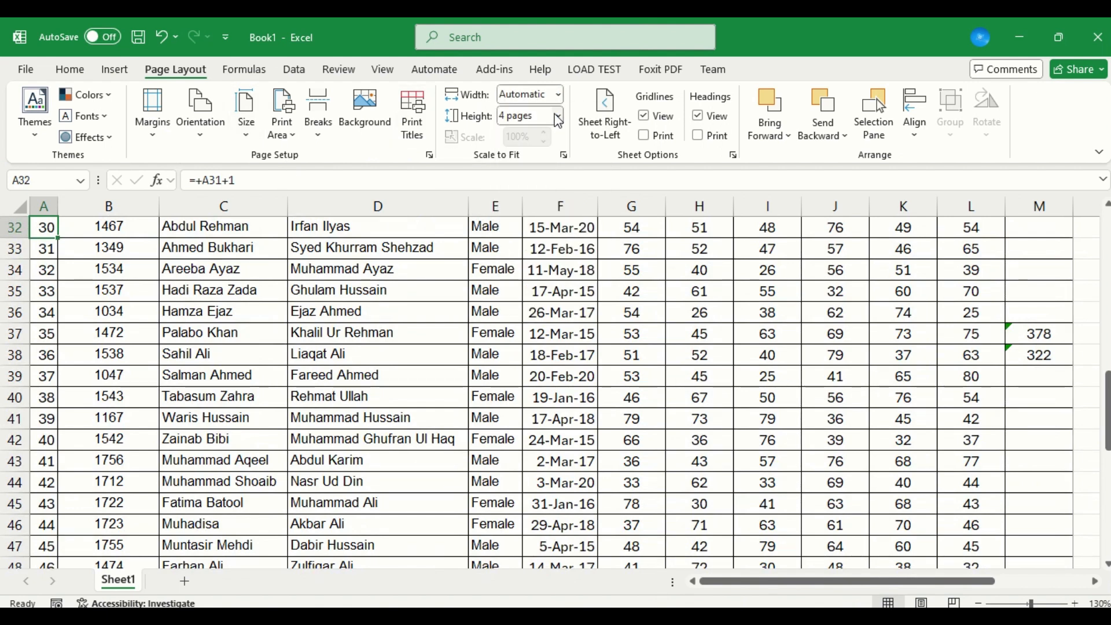
left_click(559, 120)
left_click(554, 136)
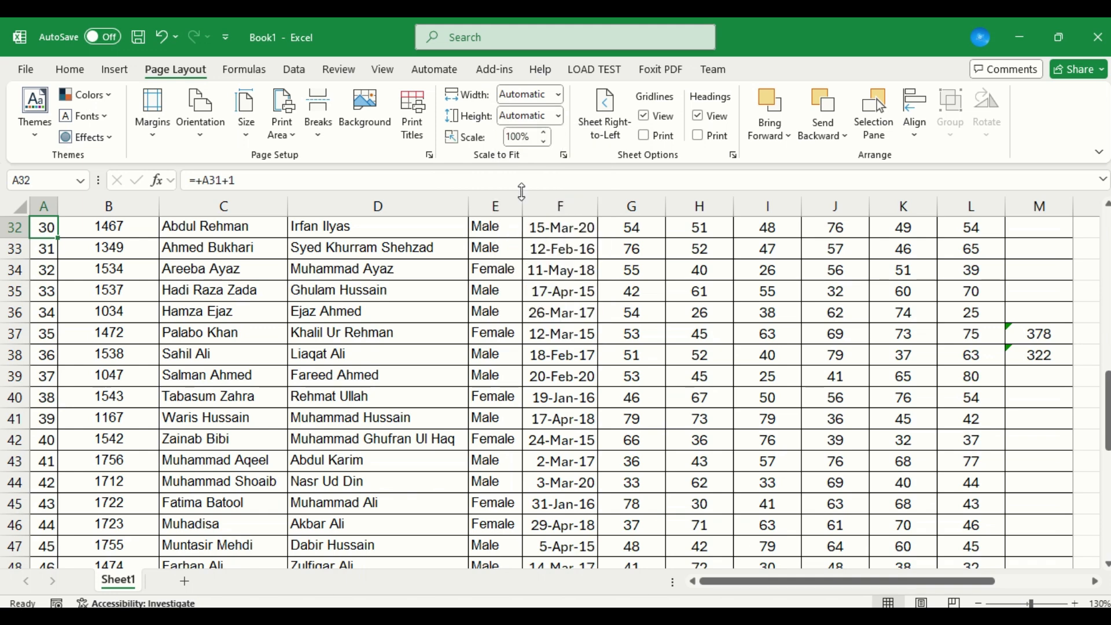
key("ctrl+p")
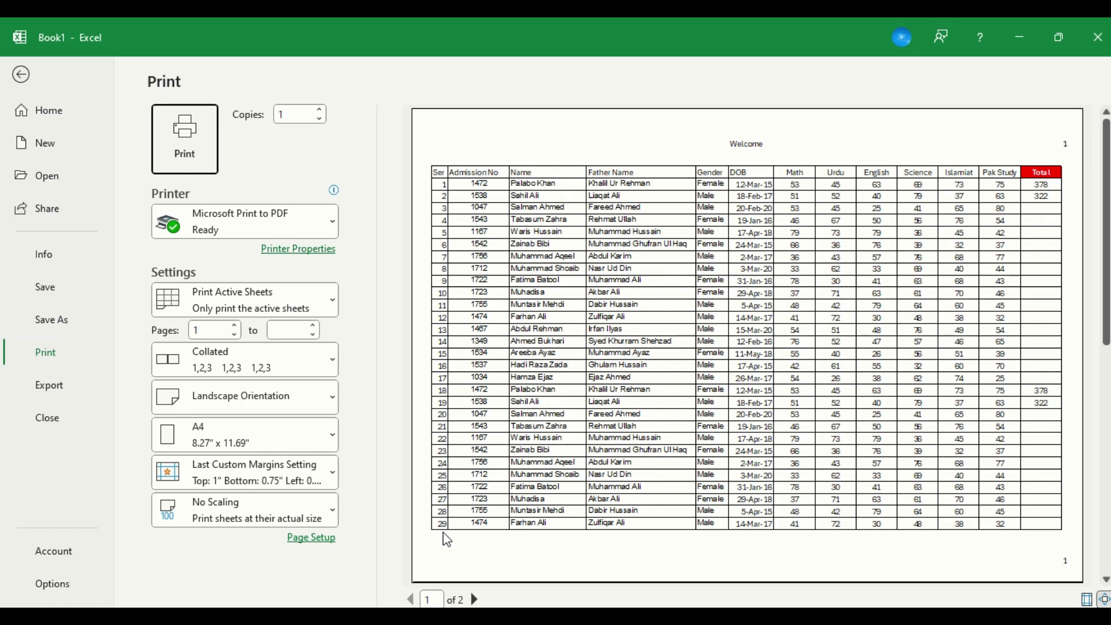
key("Escape")
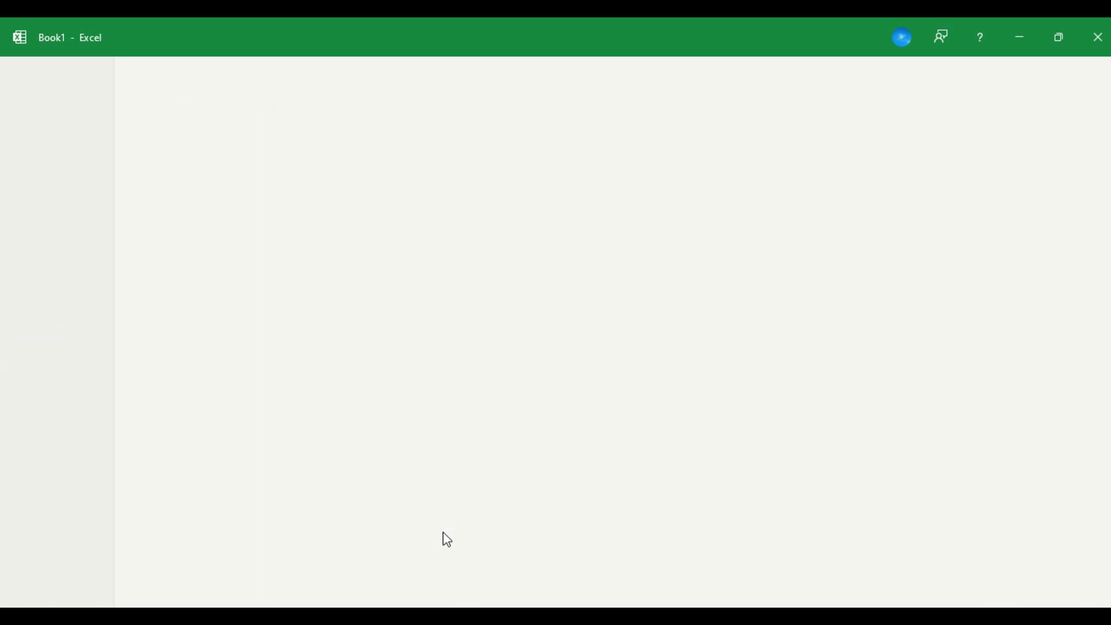
Select the mark table from A2 to M33 and insert a page break.
scroll(443, 532, "up", 9)
key("shift+Down")
key("shift+Down")
key("shift+Down")
key("shift+Down")
key("shift+Down")
key("shift+Down")
key("shift+Down")
key("shift+Down")
key("shift+Down")
key("shift+Down")
key("shift+Down")
key("shift+Down")
key("shift+Down")
key("shift+Down")
key("shift+Down")
key("shift+Down")
key("shift+Down")
key("shift+Down")
key("shift+Down")
key("shift+Down")
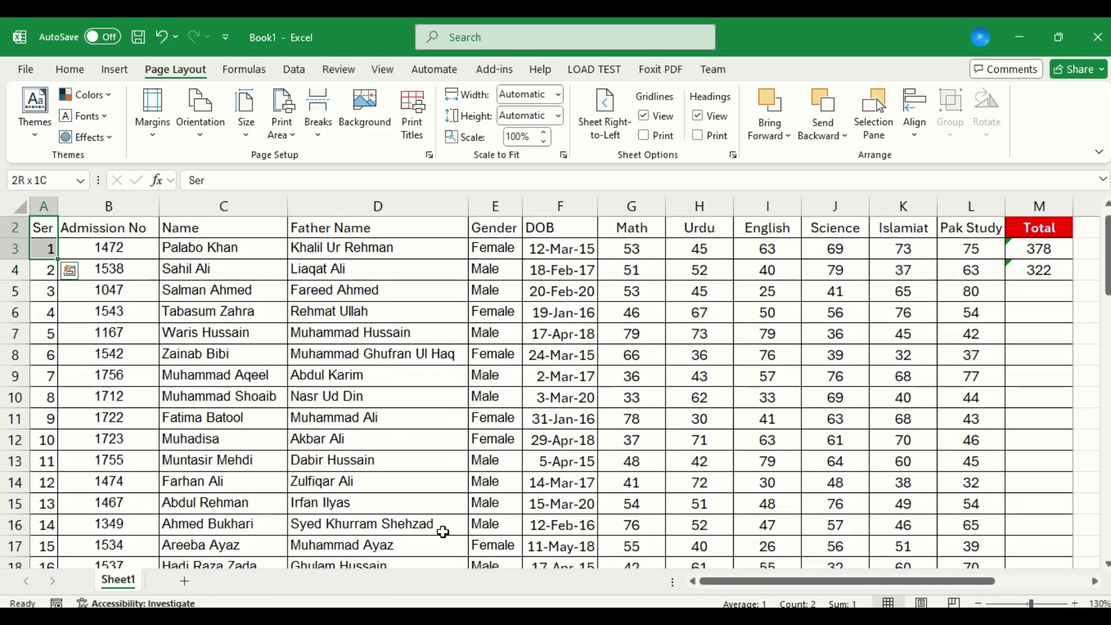
key("shift+Down")
key("shift+Down")
key("shift+Down")
key("shift+Down")
key("shift+Down")
key("shift+Down")
key("shift+Down")
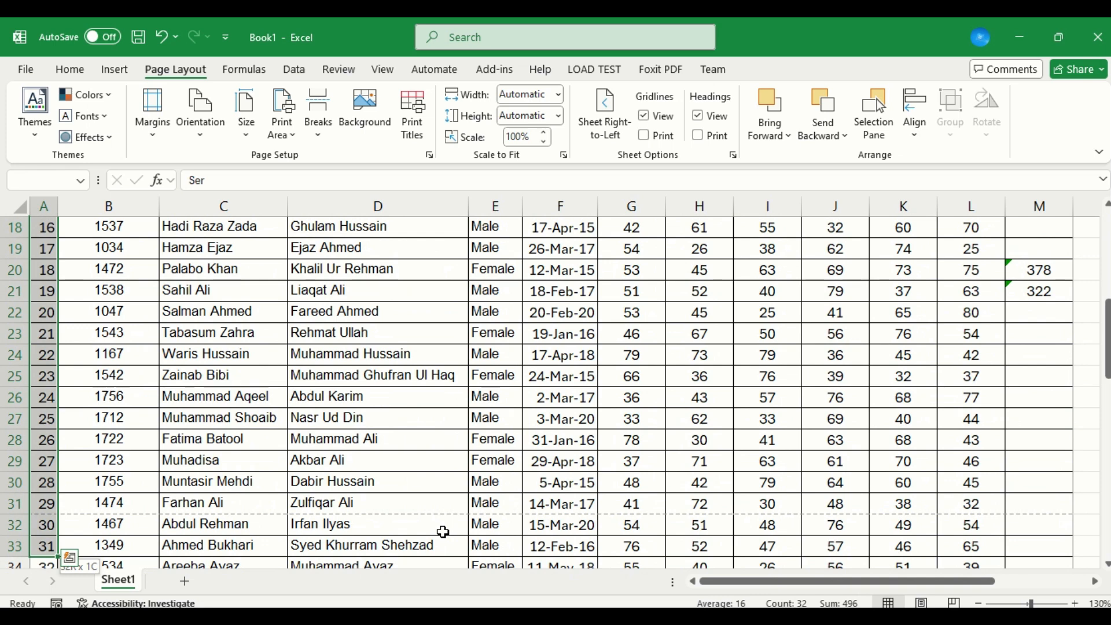
key("ctrl+shift+Right")
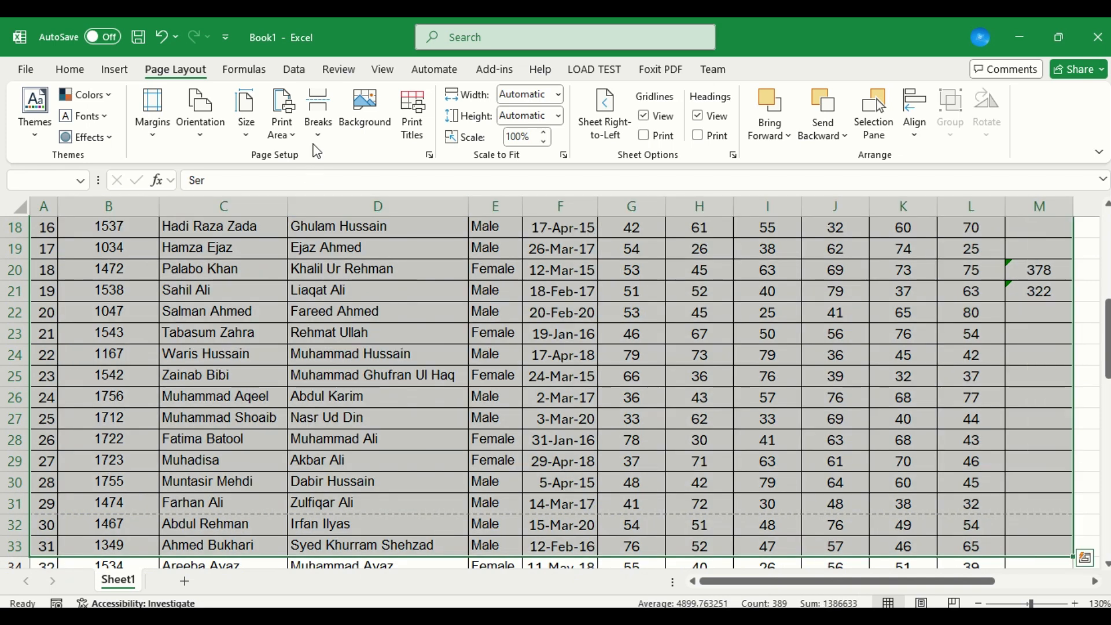
left_click(318, 129)
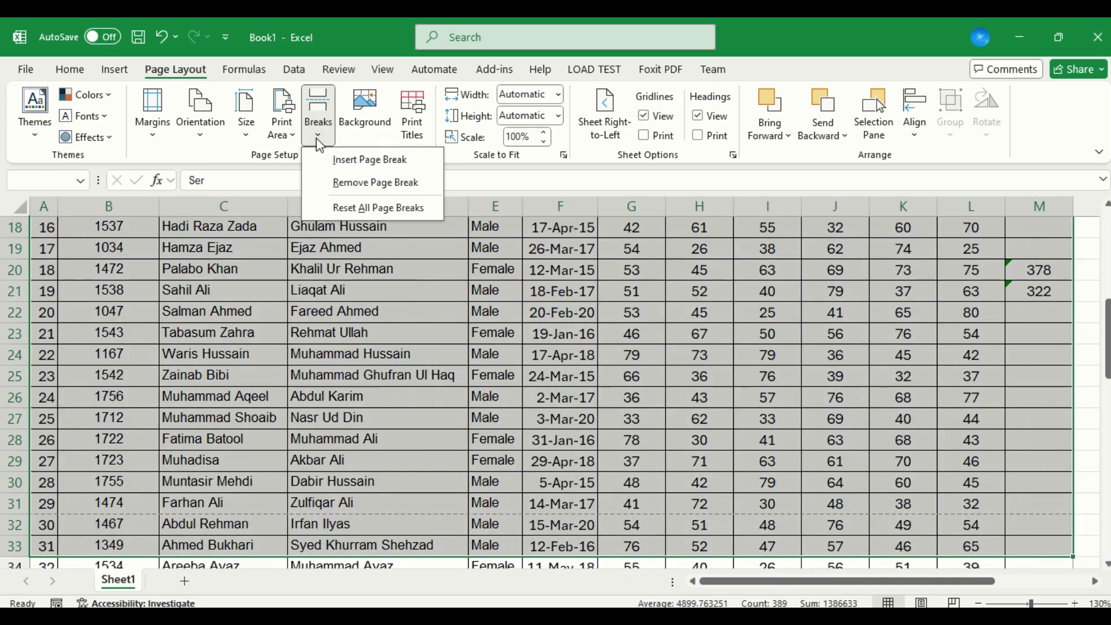
left_click(337, 166)
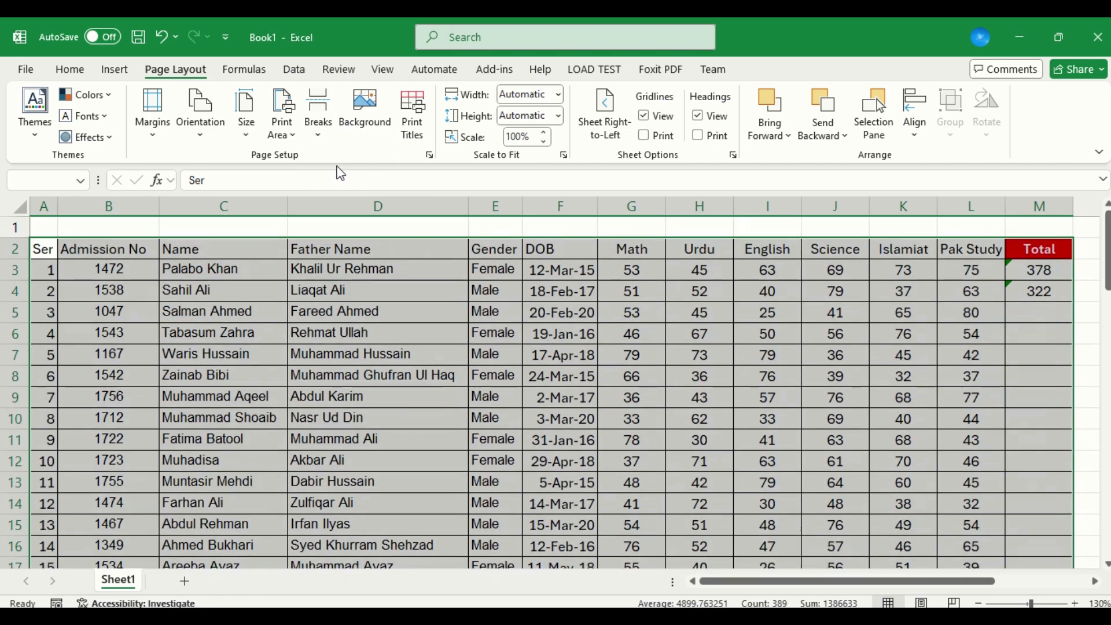
Check the first and second pages in the print preview and return to the sheet.
key("ctrl+p")
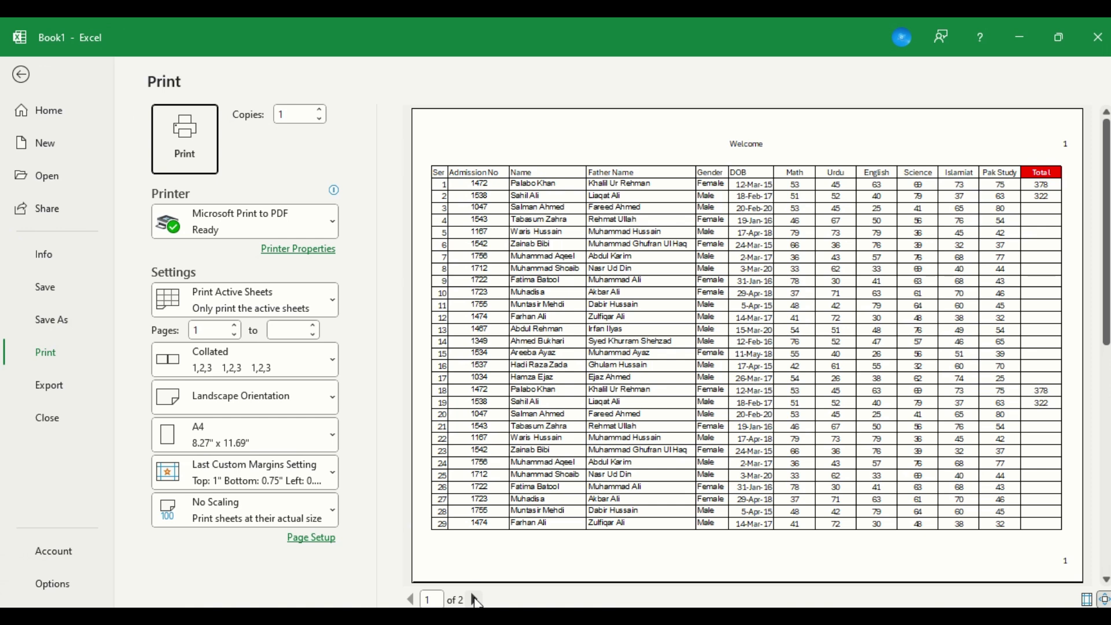
left_click(476, 599)
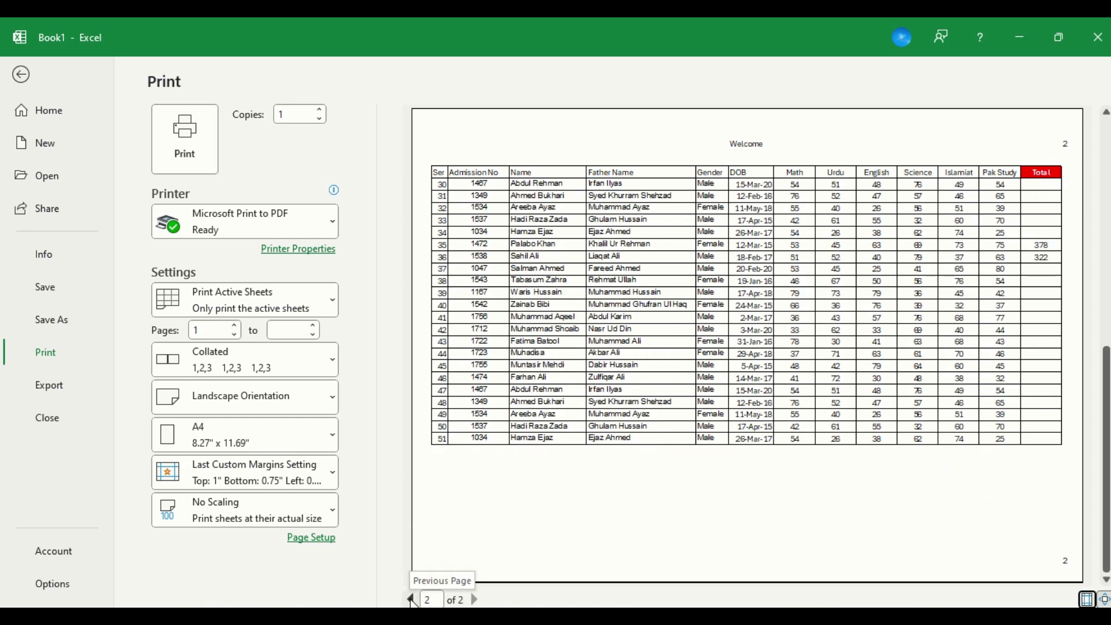
key("Escape")
Select the entire sheet and clear its print area.
scroll(296, 185, "down", 1)
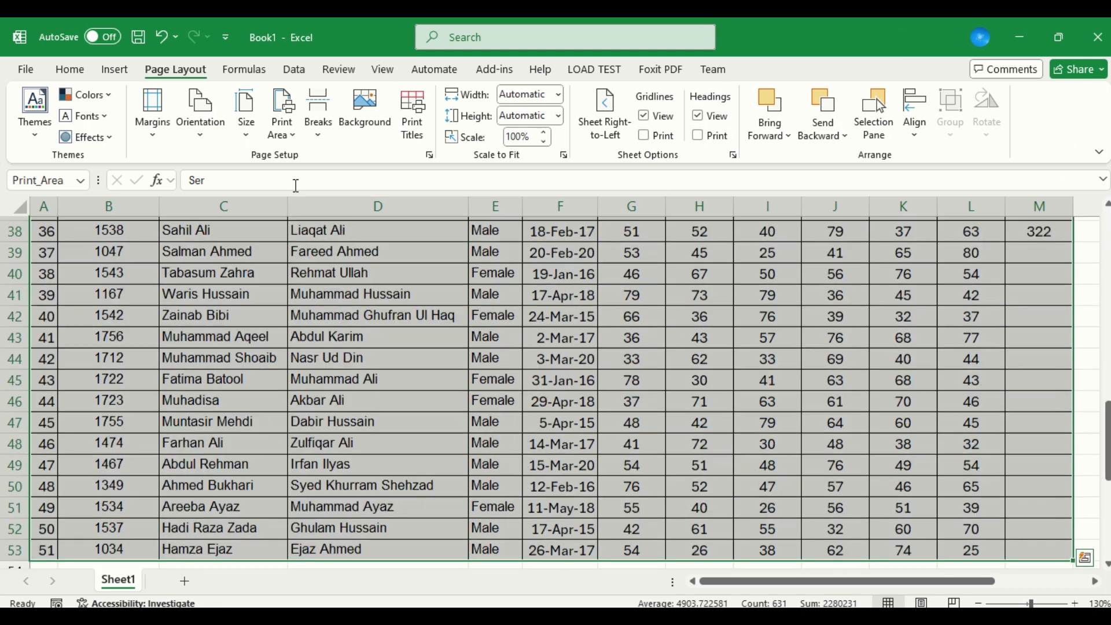
key("ctrl+a")
left_click(290, 123)
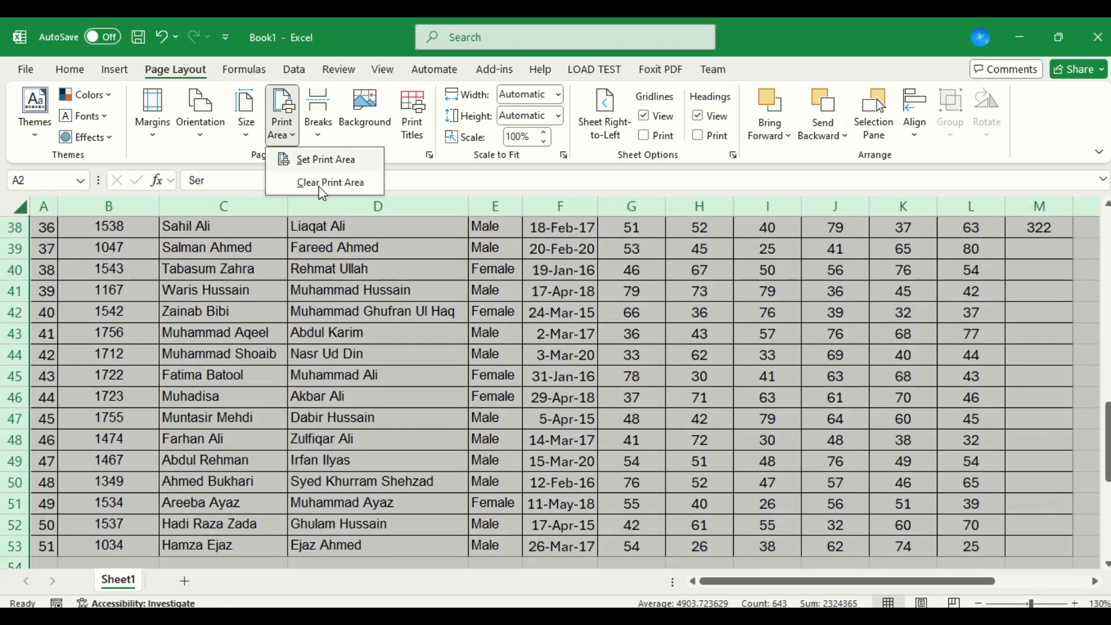
left_click(327, 183)
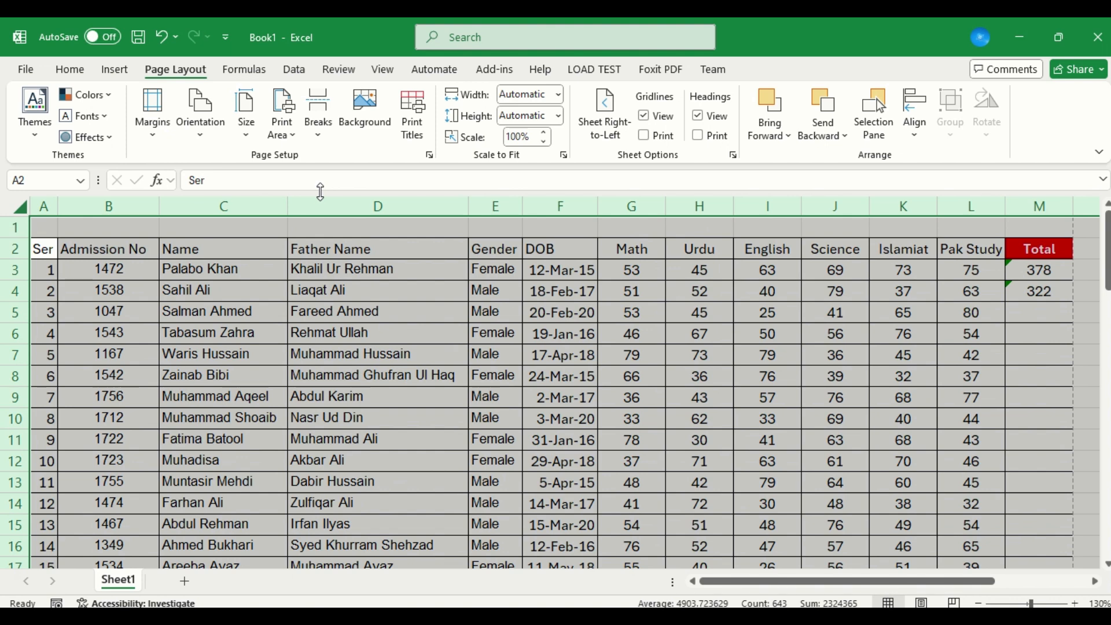
Select the mark table from A2 to M32 and insert a page break.
key("Down")
key("Up")
key("shift+Down")
key("shift+Down")
key("shift+Down")
key("shift+Down")
key("shift+Down")
key("shift+Down")
key("shift+Down")
key("shift+Down")
key("shift+Down")
key("shift+Down")
key("shift+Down")
key("shift+Down")
key("shift+Down")
key("shift+Down")
key("shift+Down")
key("shift+Down")
key("shift+Down")
key("shift+Down")
key("shift+Down")
key("shift+Down")
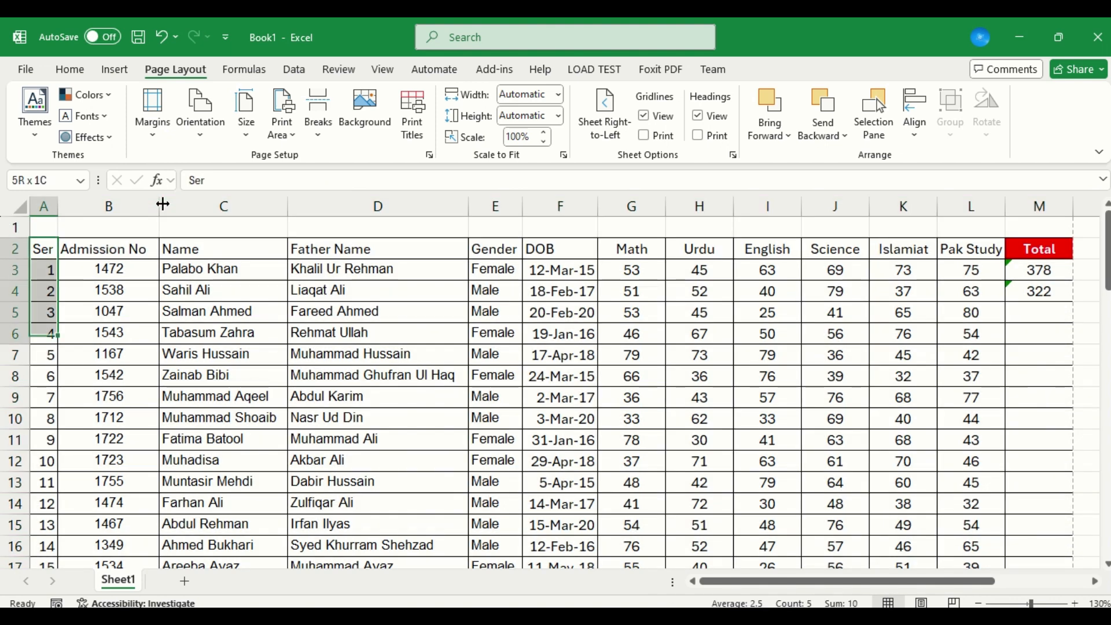
left_click_drag(55, 556, 55, 430)
key("shift+Down")
key("shift+Down")
key("shift+Up")
key("shift+Down")
key("ctrl+shift+Right")
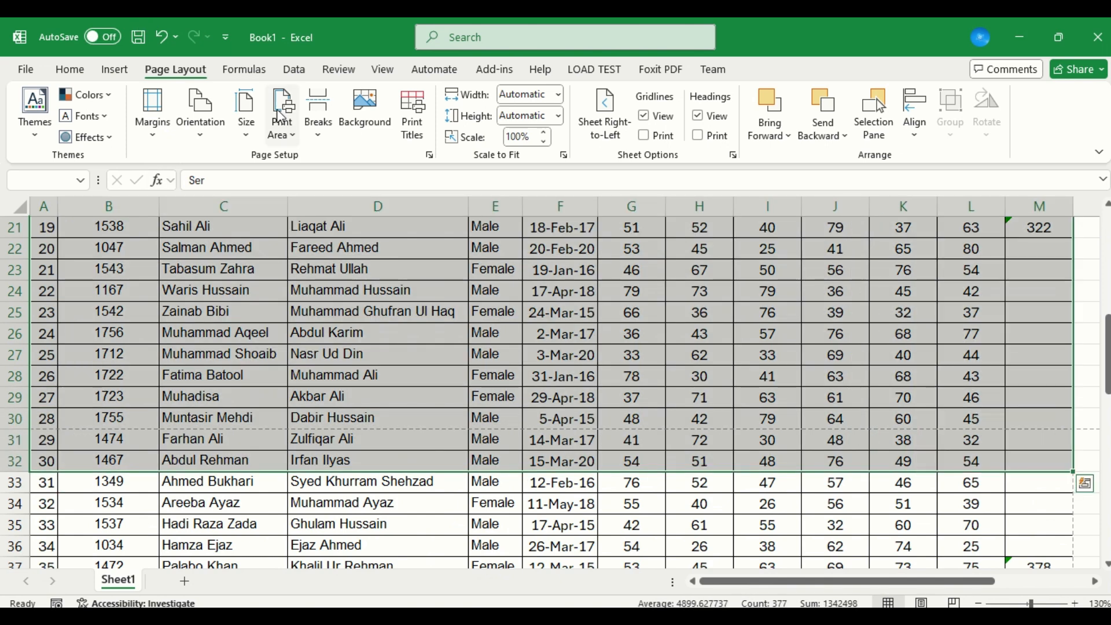
left_click(311, 135)
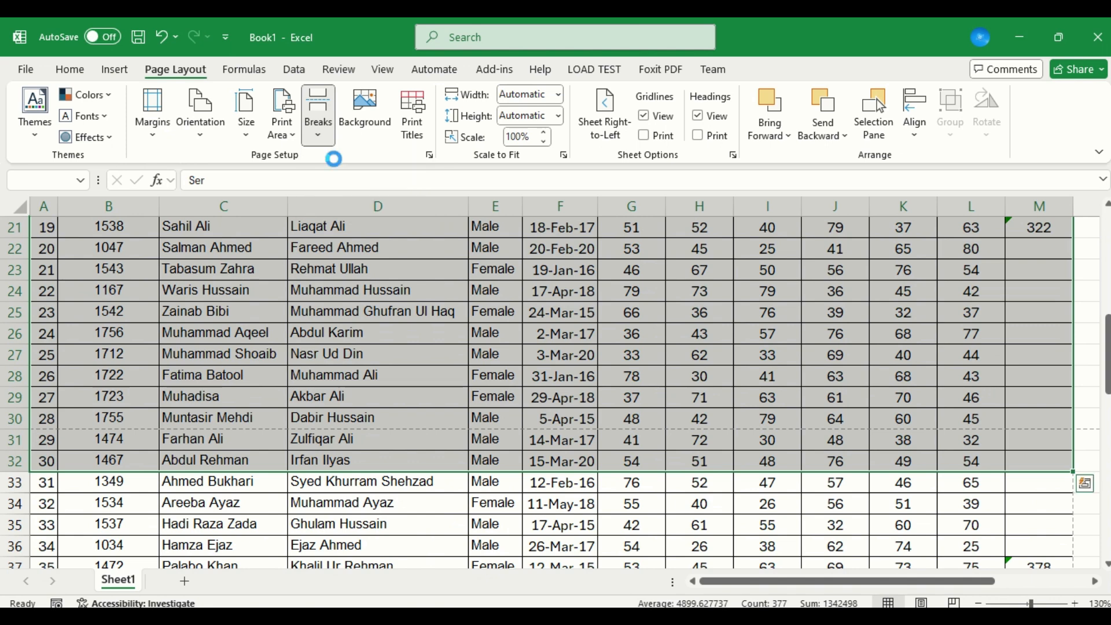
left_click(338, 167)
Page forward and back through the whole print preview, then review the page break options on the sheet without choosing one.
key("ctrl+p")
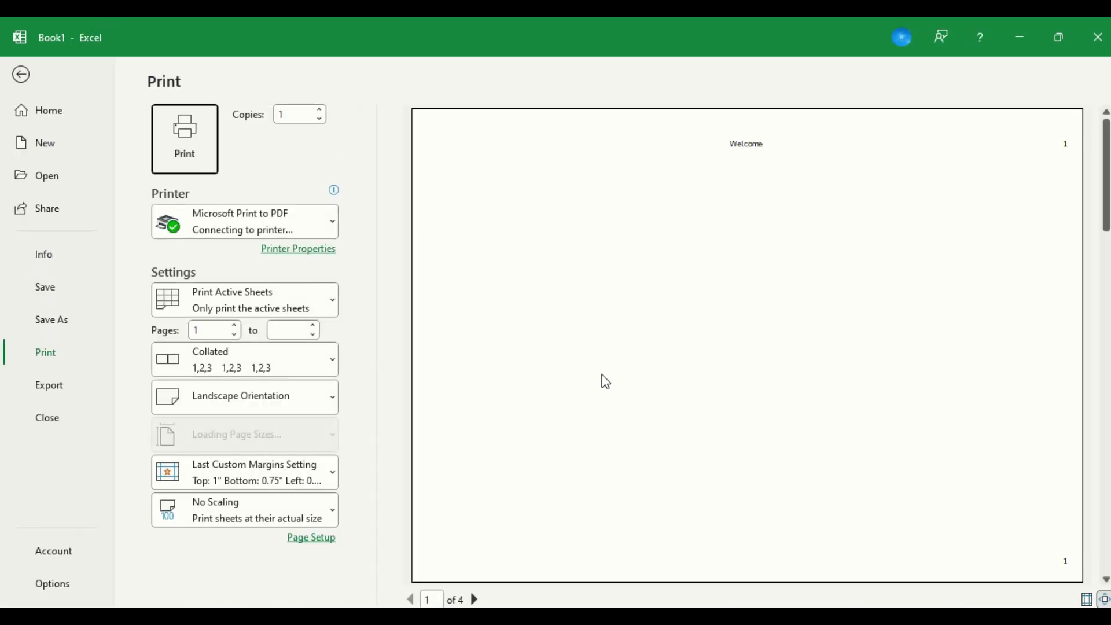
left_click(475, 600)
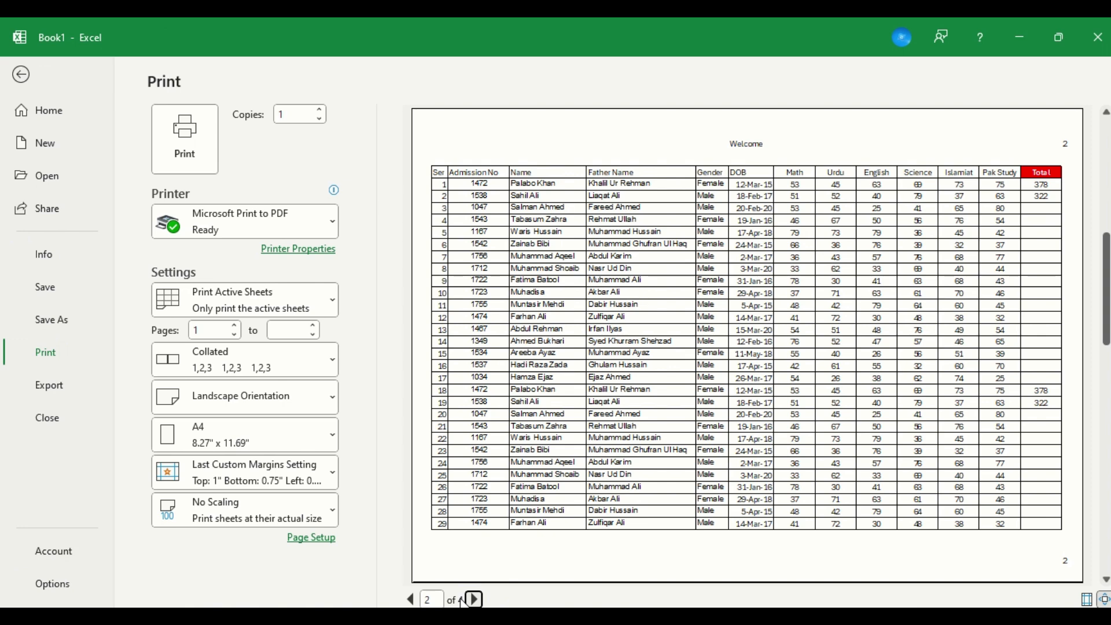
left_click(475, 599)
left_click(475, 600)
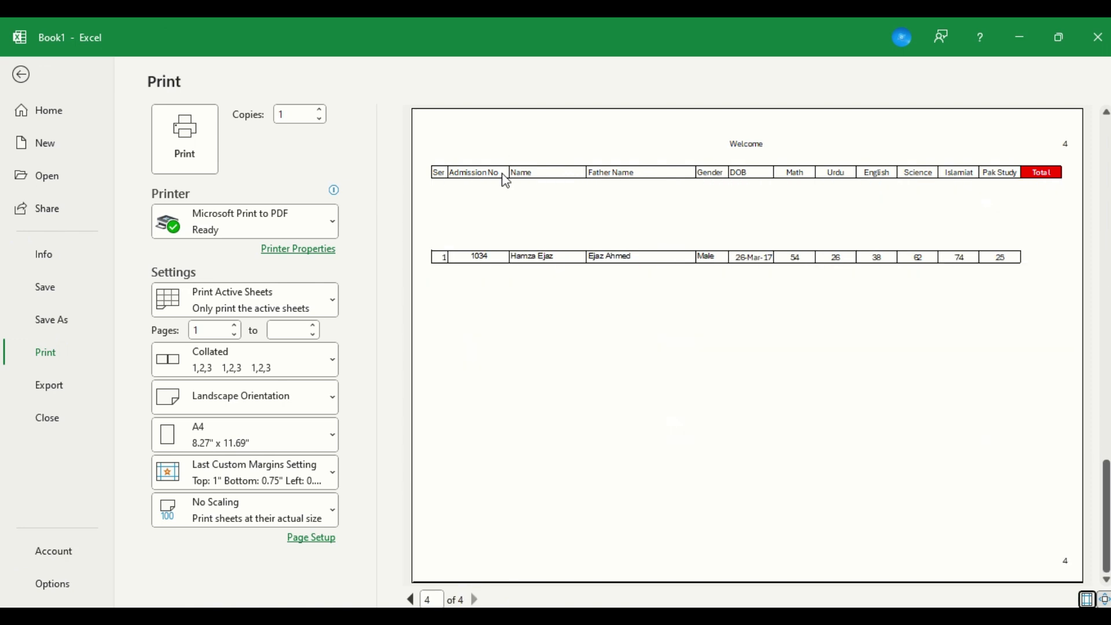
left_click(411, 600)
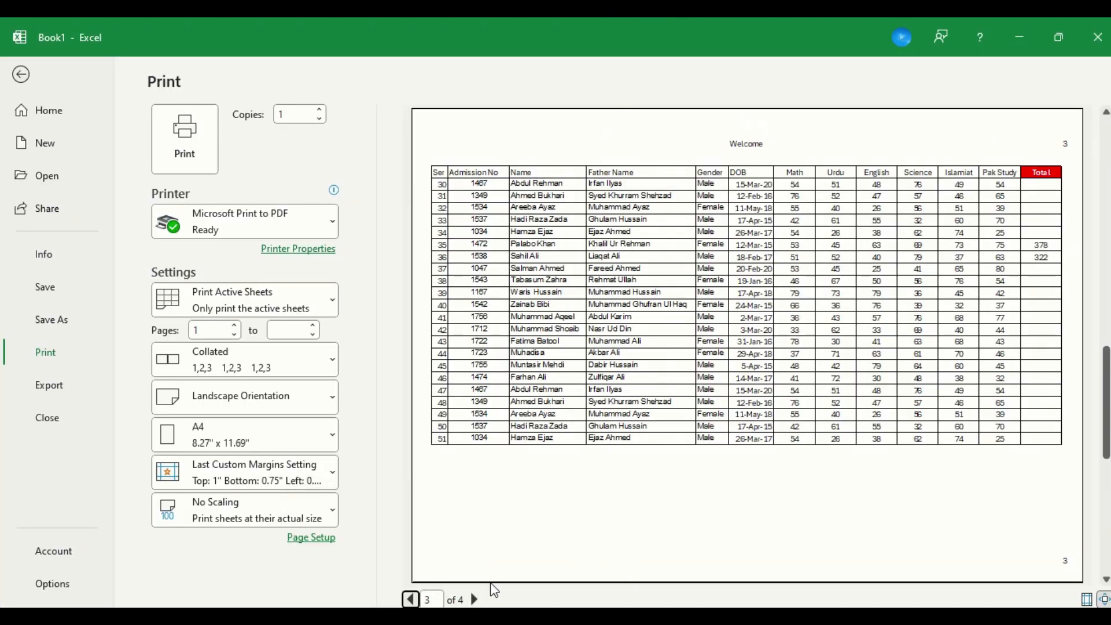
left_click(411, 599)
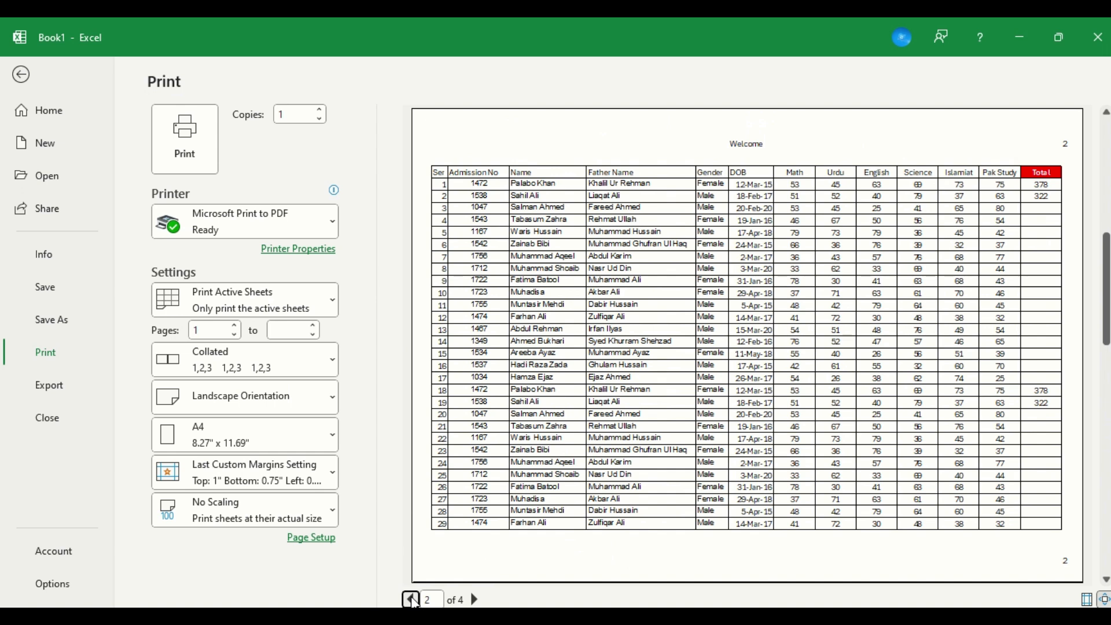
left_click(411, 600)
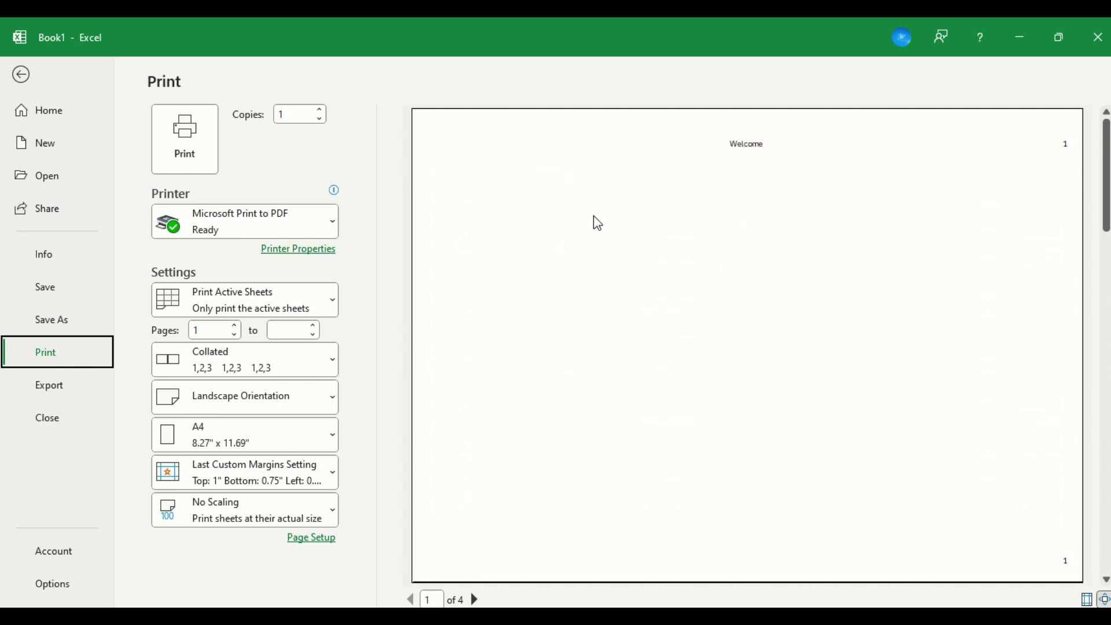
key("Escape")
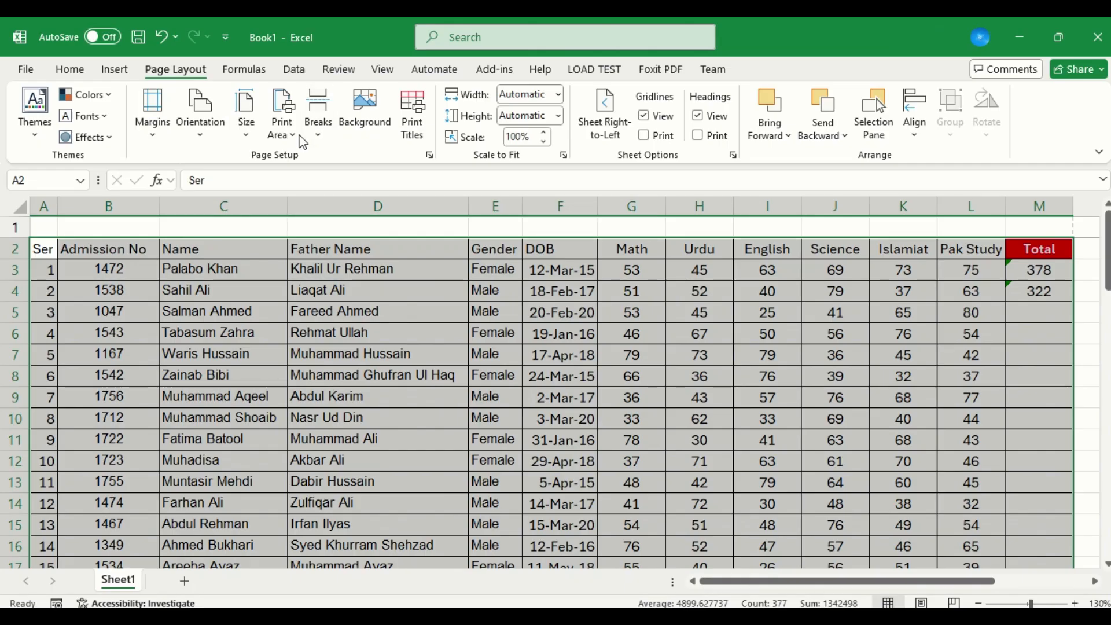
left_click(325, 129)
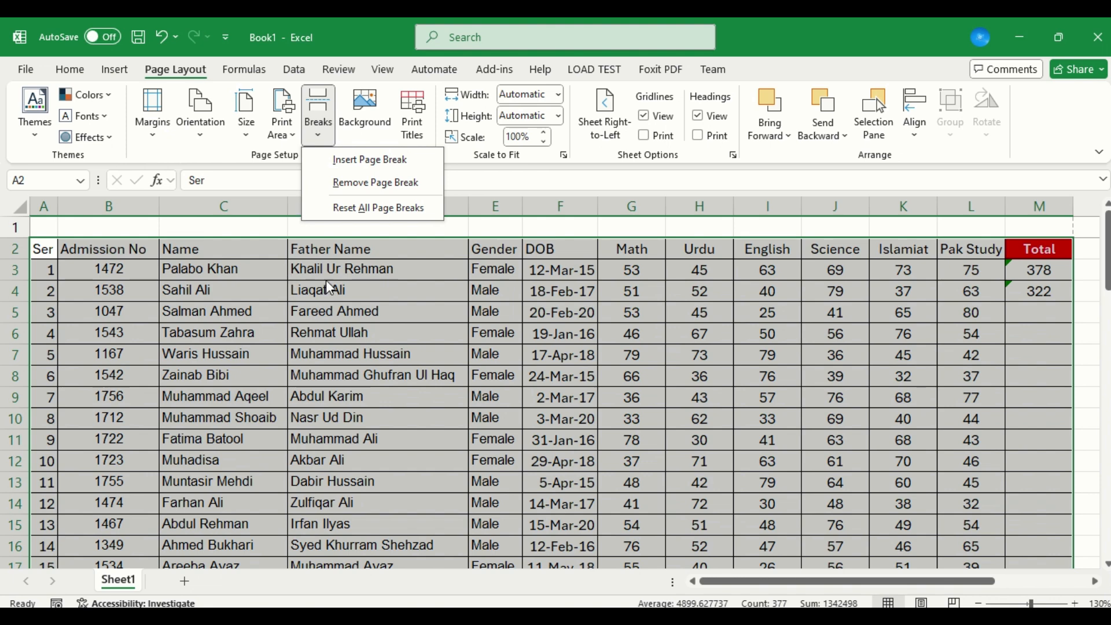
left_click(311, 297)
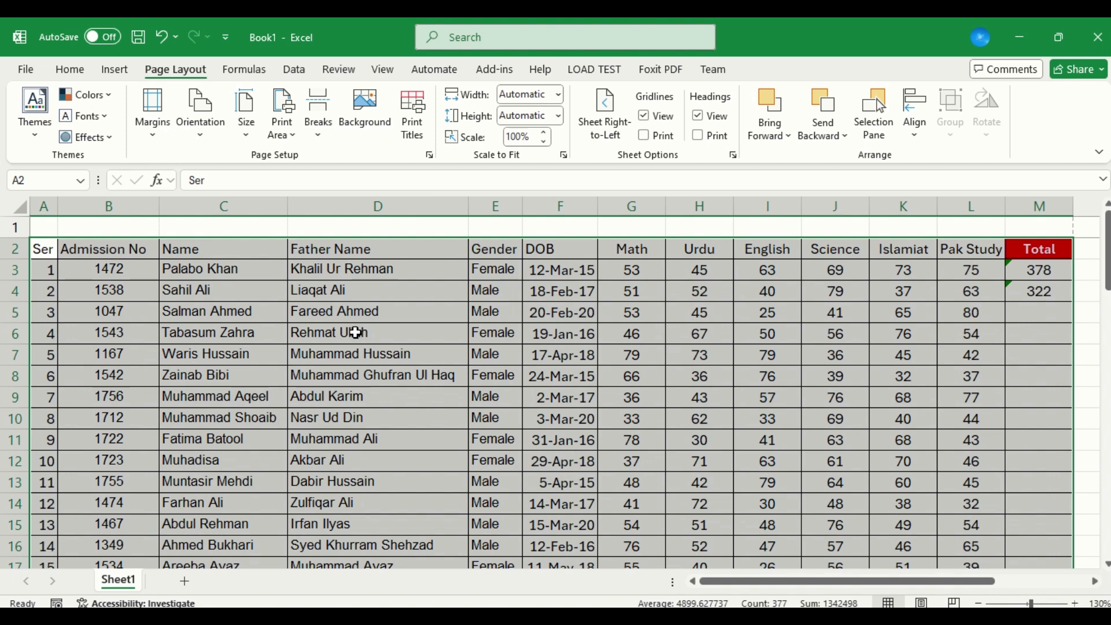
Reset all page breaks on the mark sheet.
left_click(383, 71)
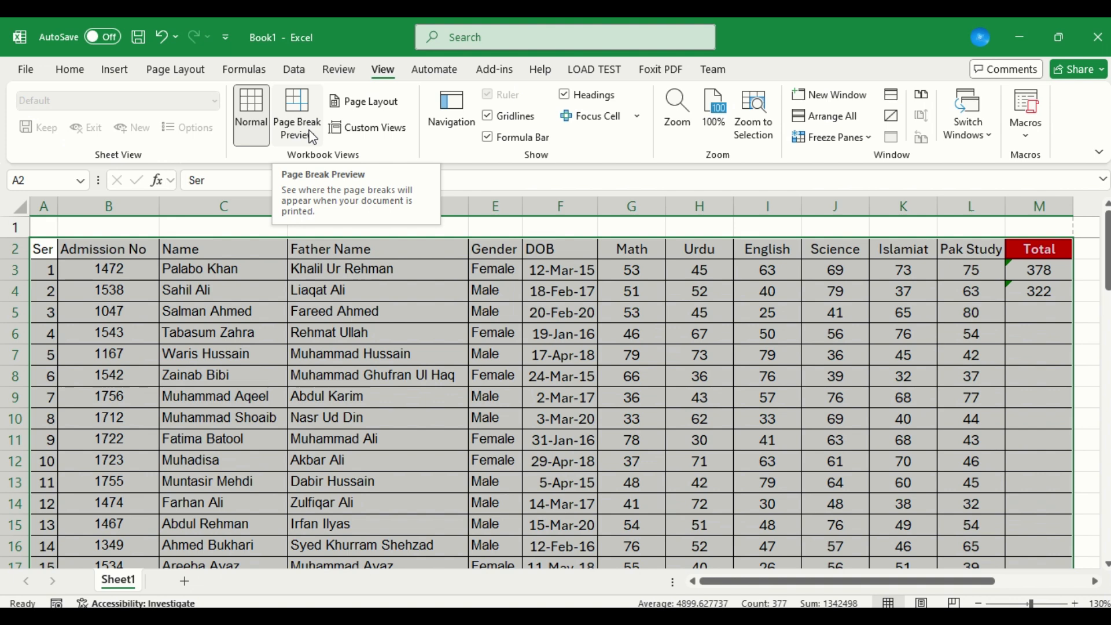
left_click(184, 65)
left_click(317, 139)
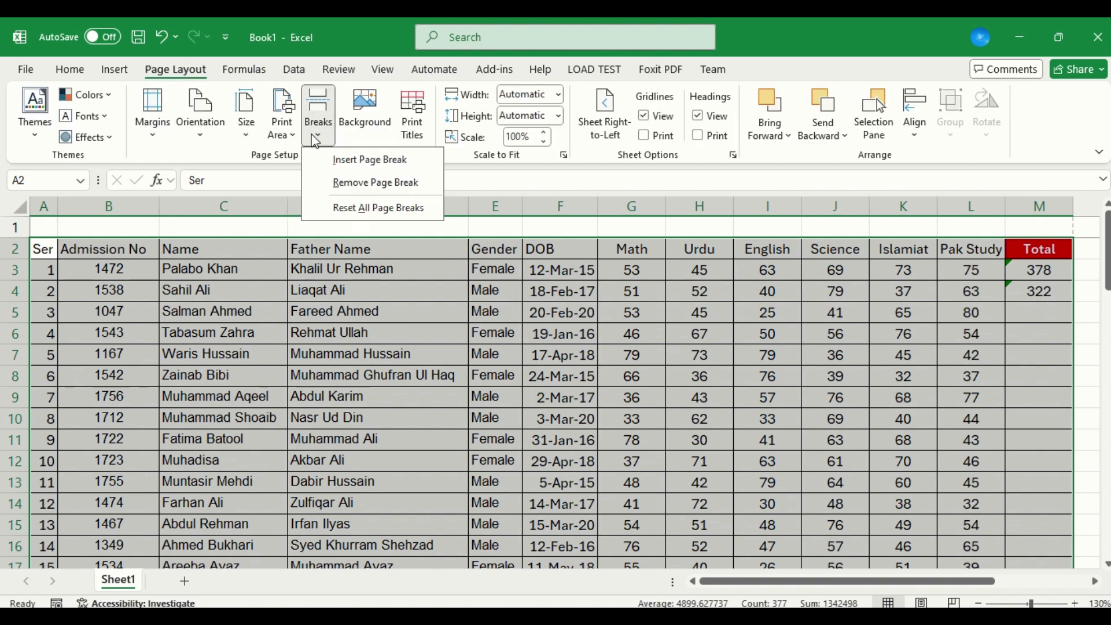
left_click(362, 208)
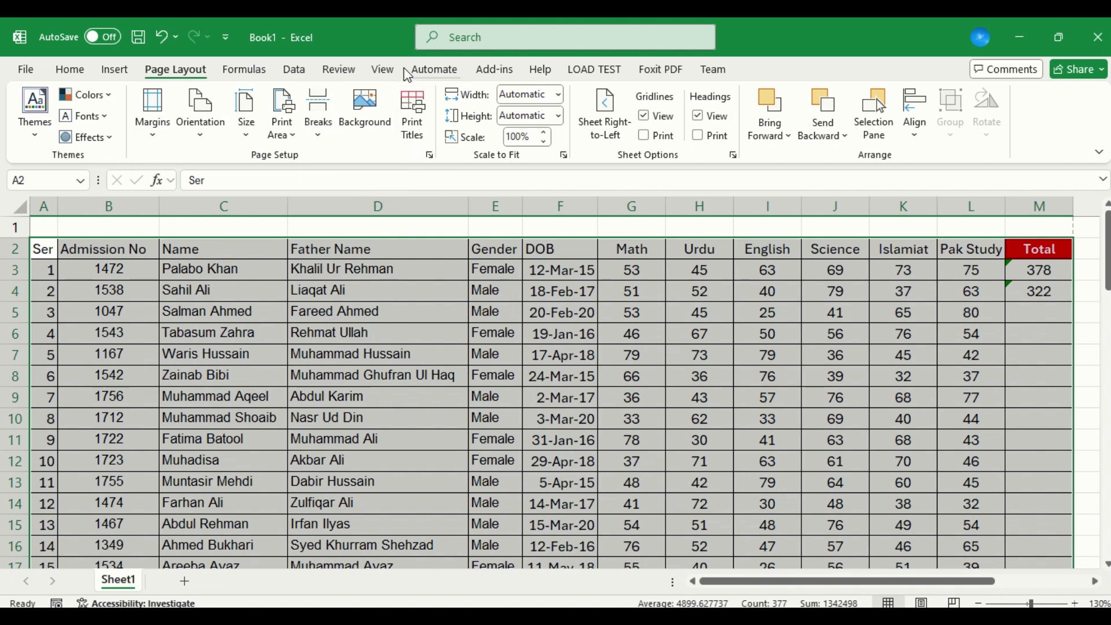
Switch the sheet to Page Break Preview and move the print area's lower boundary up to the end of row 59.
left_click(375, 79)
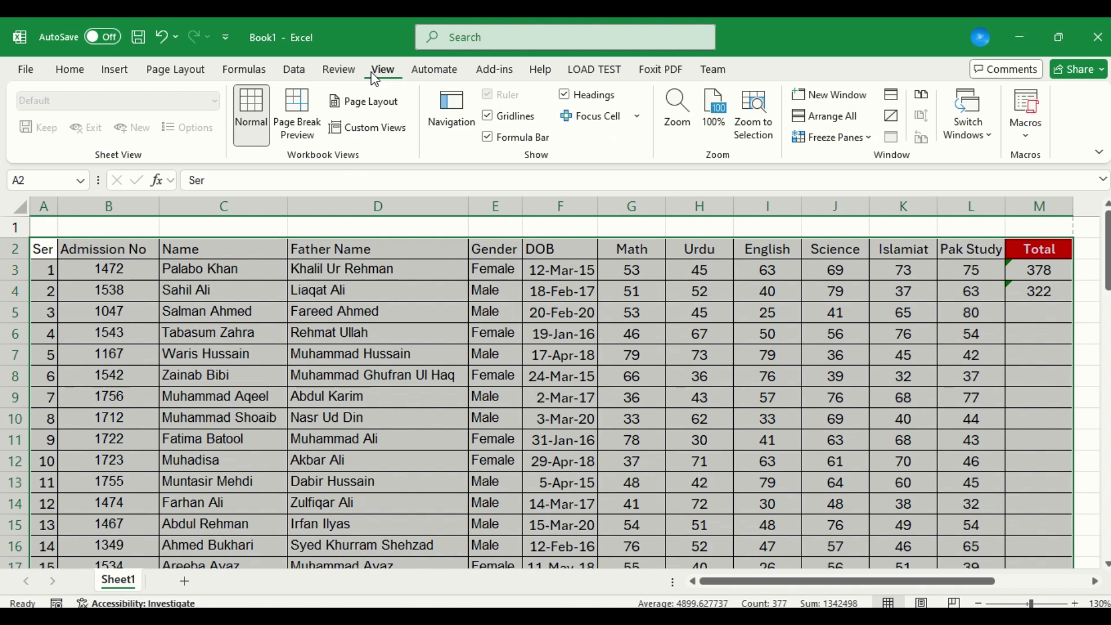
left_click(299, 130)
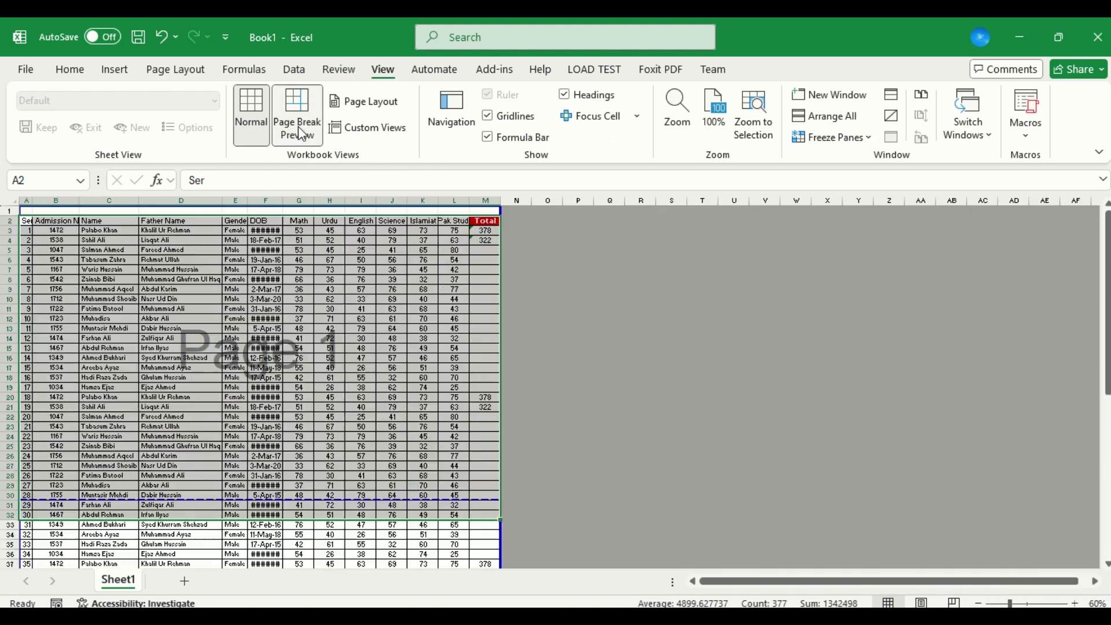
left_click(597, 444)
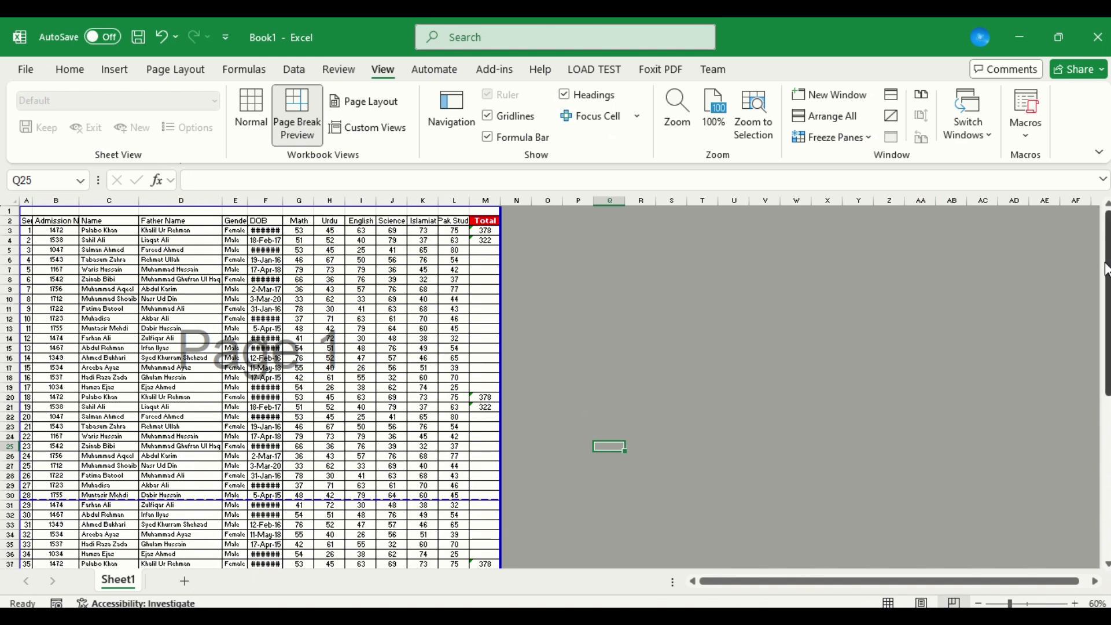
left_click_drag(1107, 269, 1106, 430)
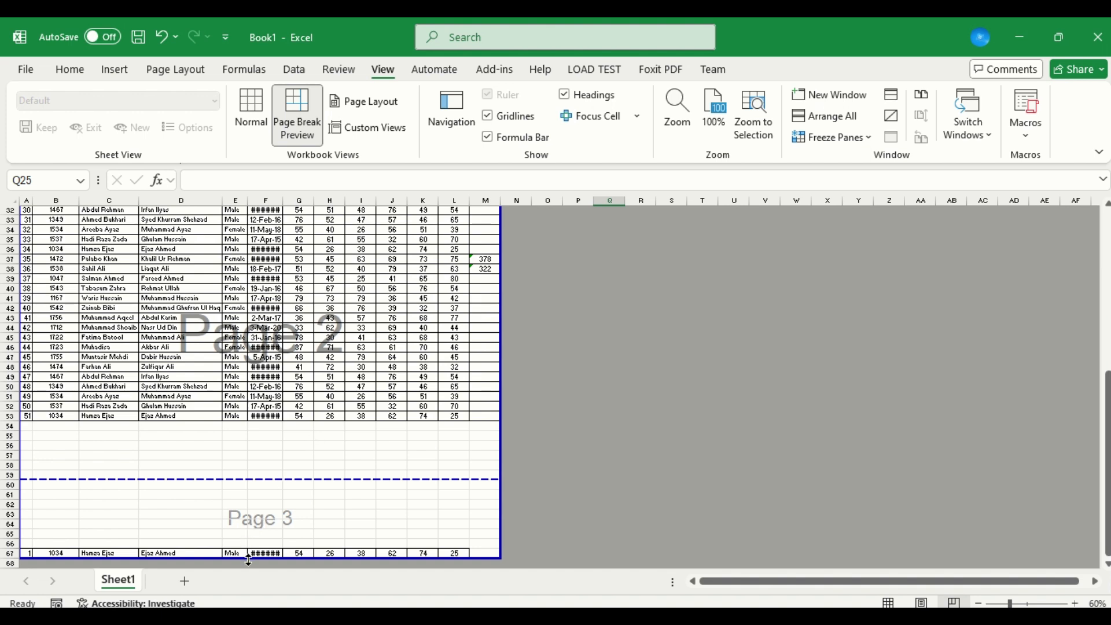
left_click_drag(246, 559, 258, 475)
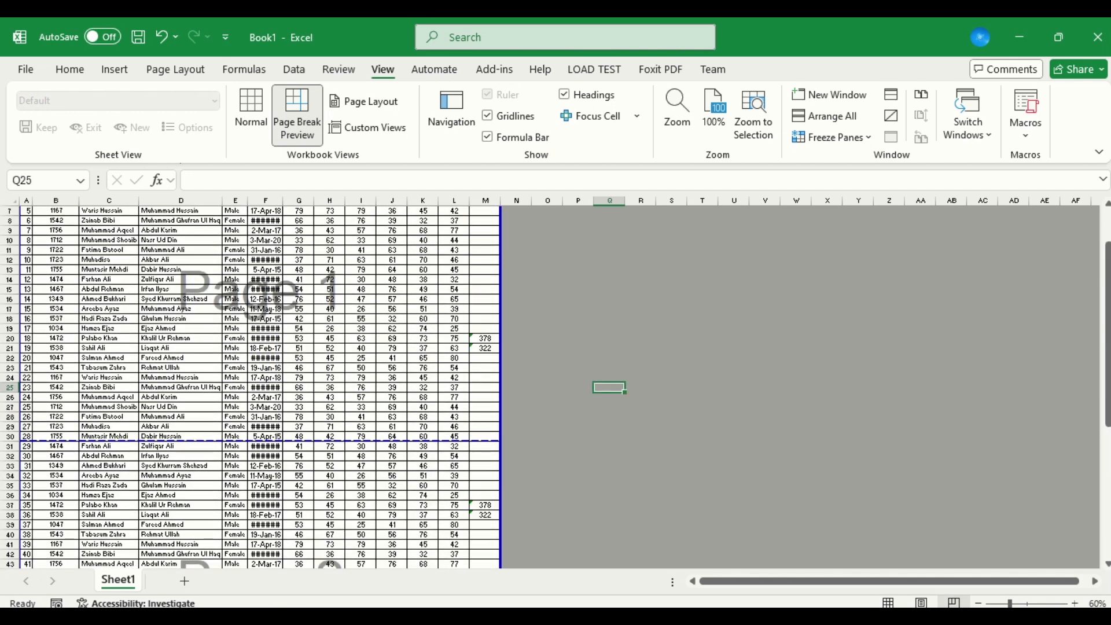
Shrink the print area so it ends at row 53, and extend it back down to row 59.
left_click_drag(1106, 324, 1106, 325)
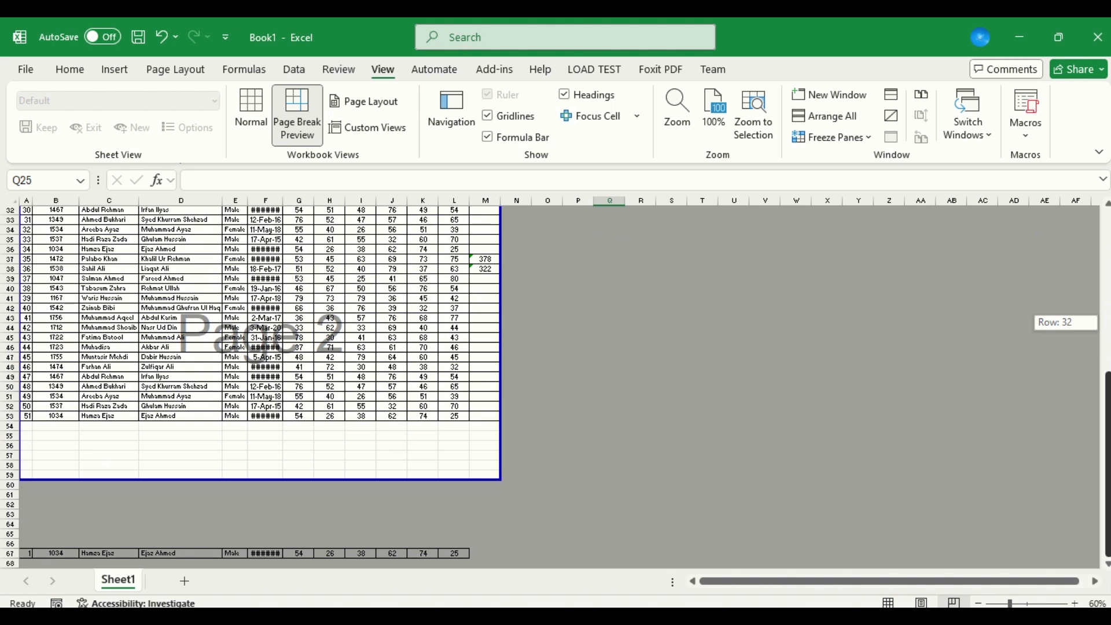
left_click_drag(1106, 325, 1106, 324)
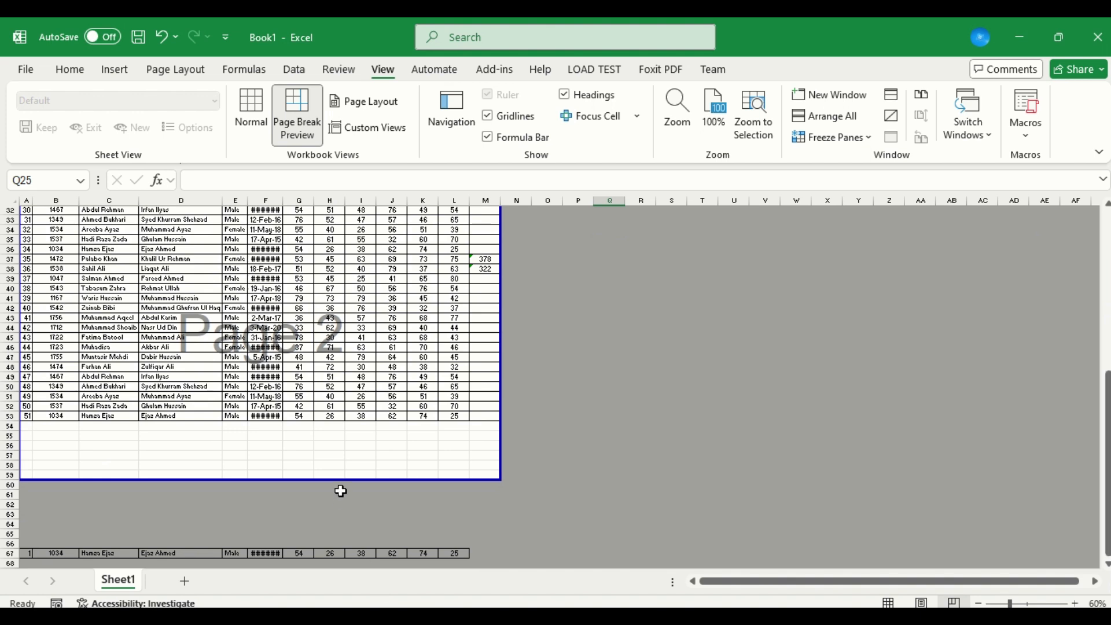
left_click_drag(343, 485, 349, 422)
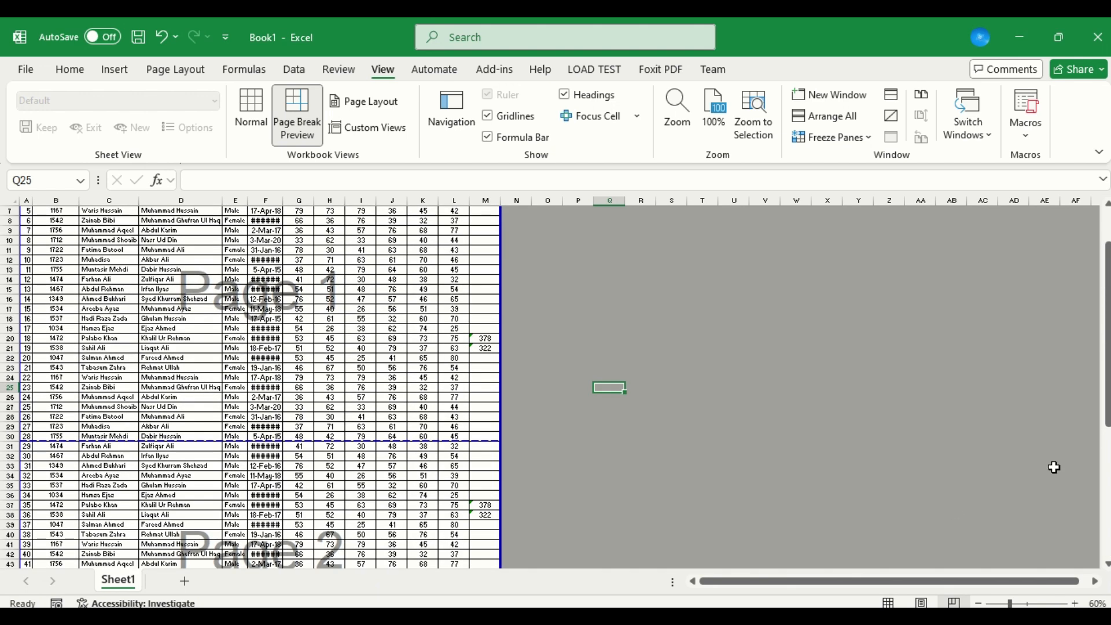
left_click_drag(1106, 336, 1106, 450)
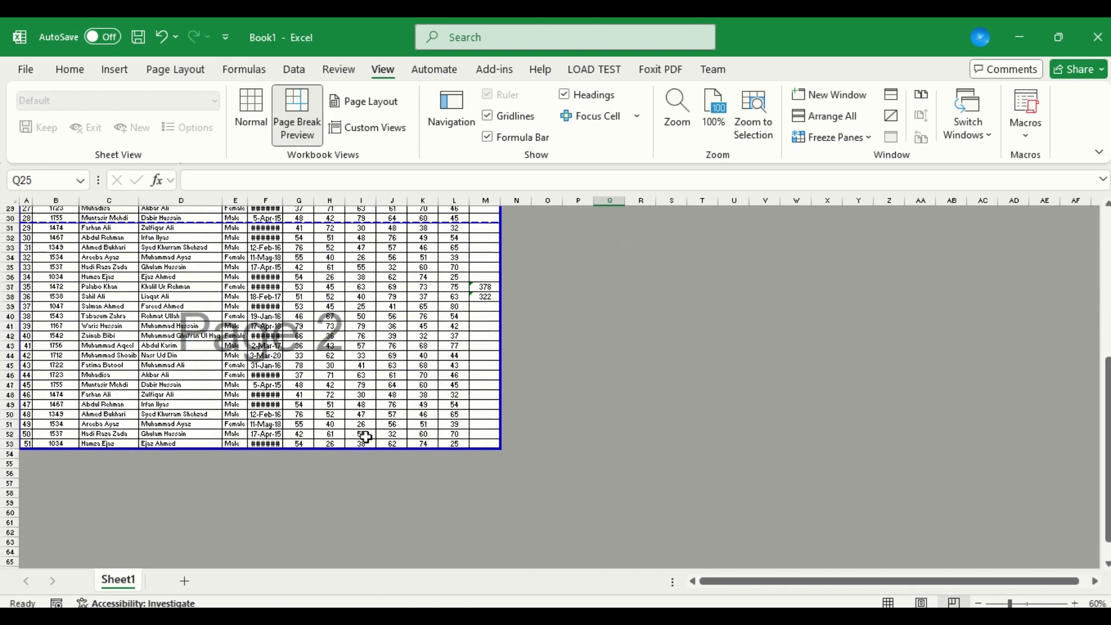
left_click_drag(366, 447, 378, 513)
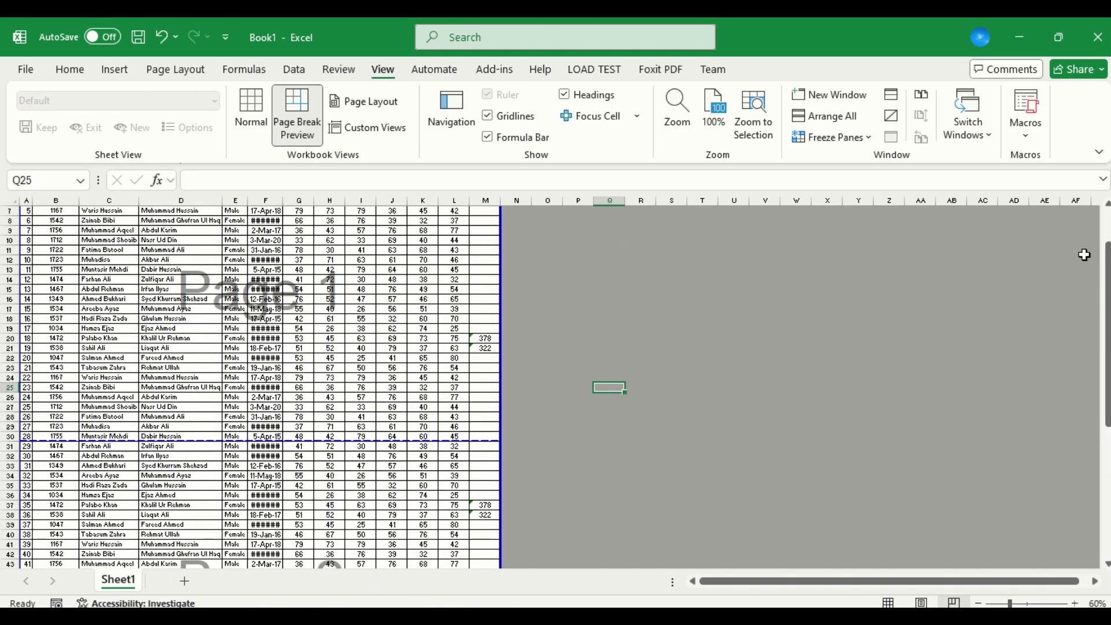
left_click_drag(1107, 288, 1107, 394)
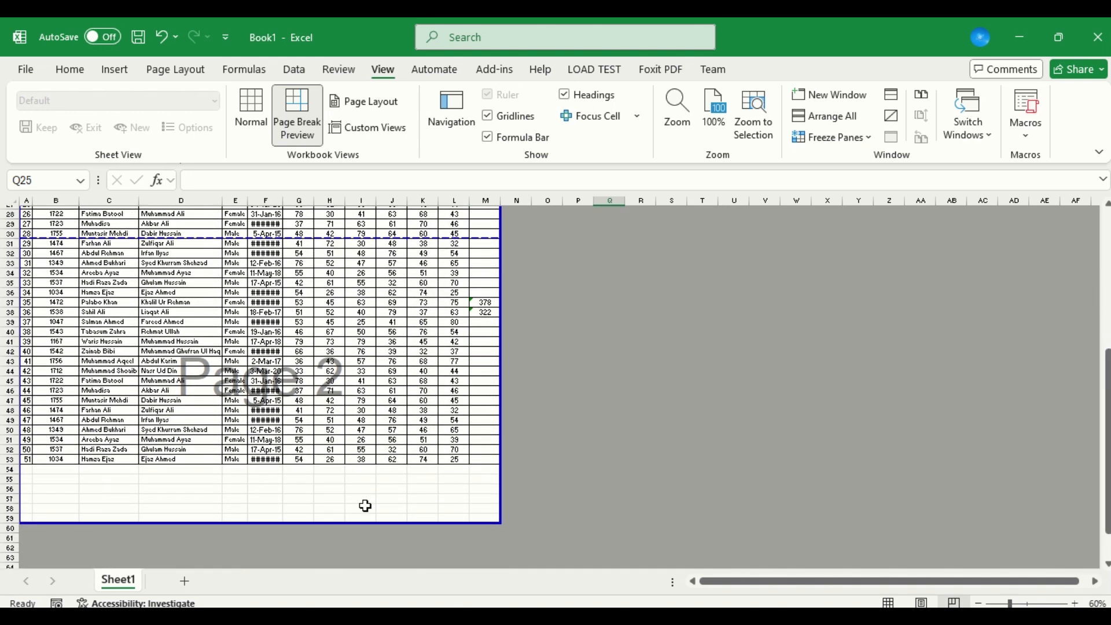
Insert a page break at cell F54, just below the last student row.
left_click(275, 478)
key("Up")
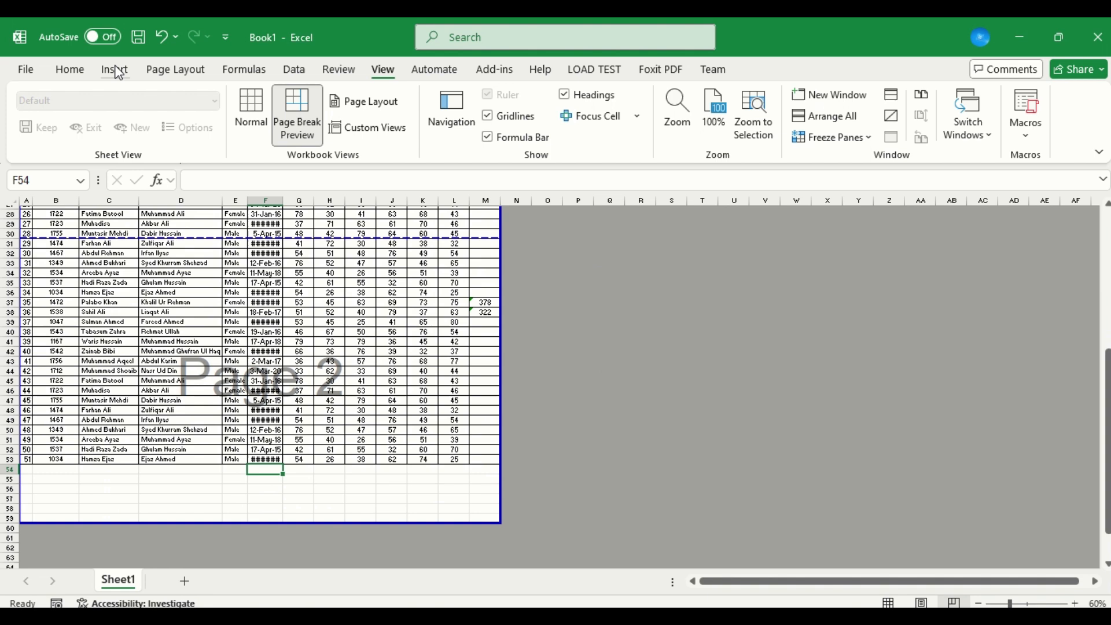
left_click(194, 74)
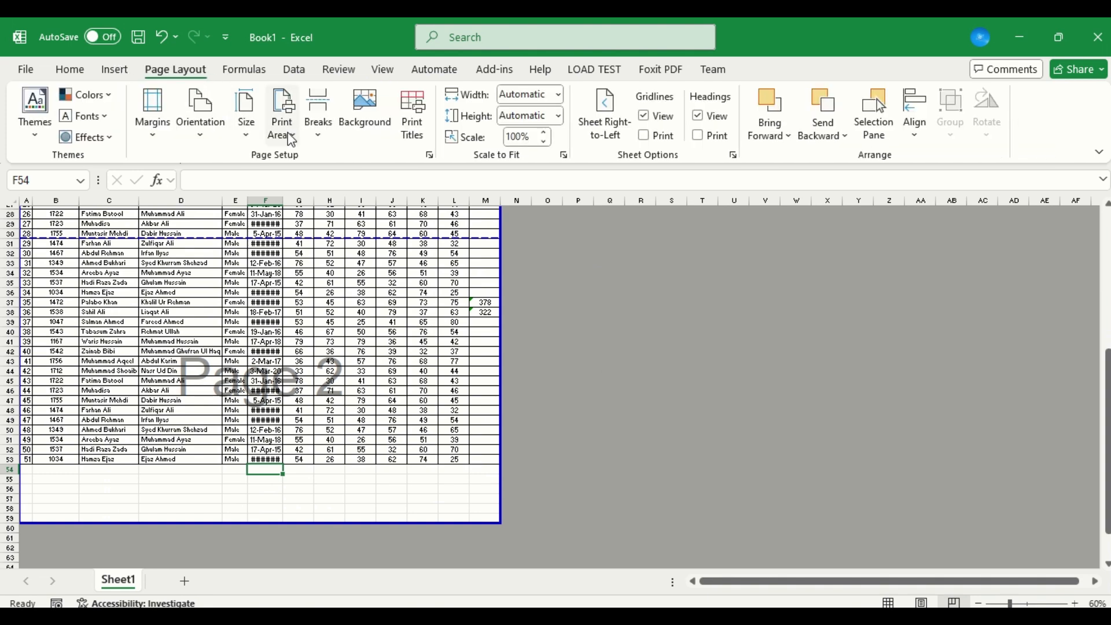
left_click(326, 134)
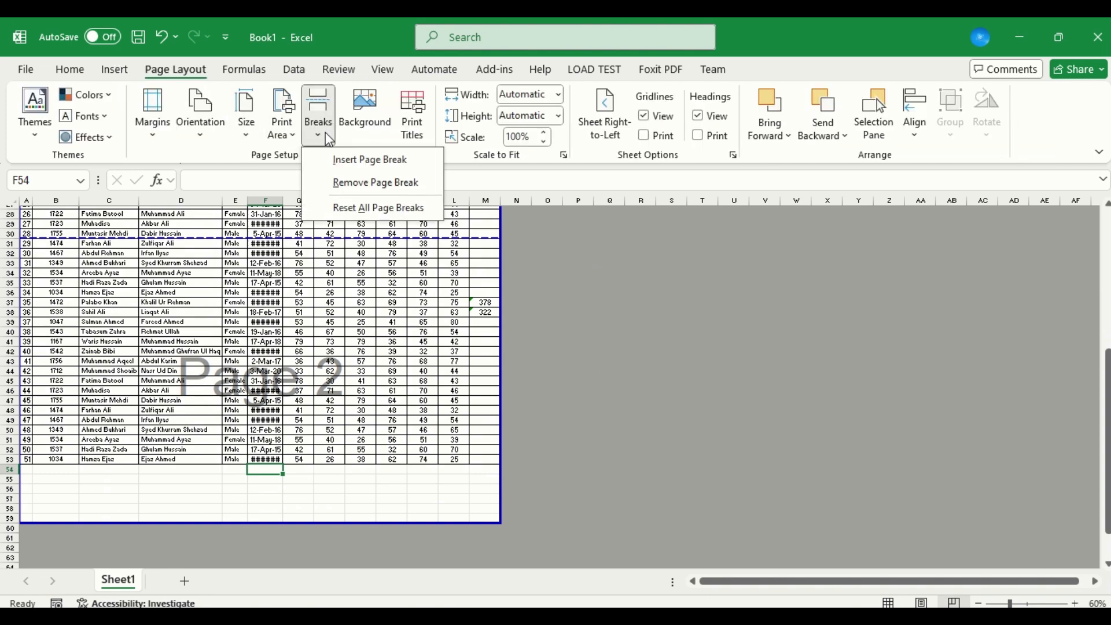
left_click(347, 169)
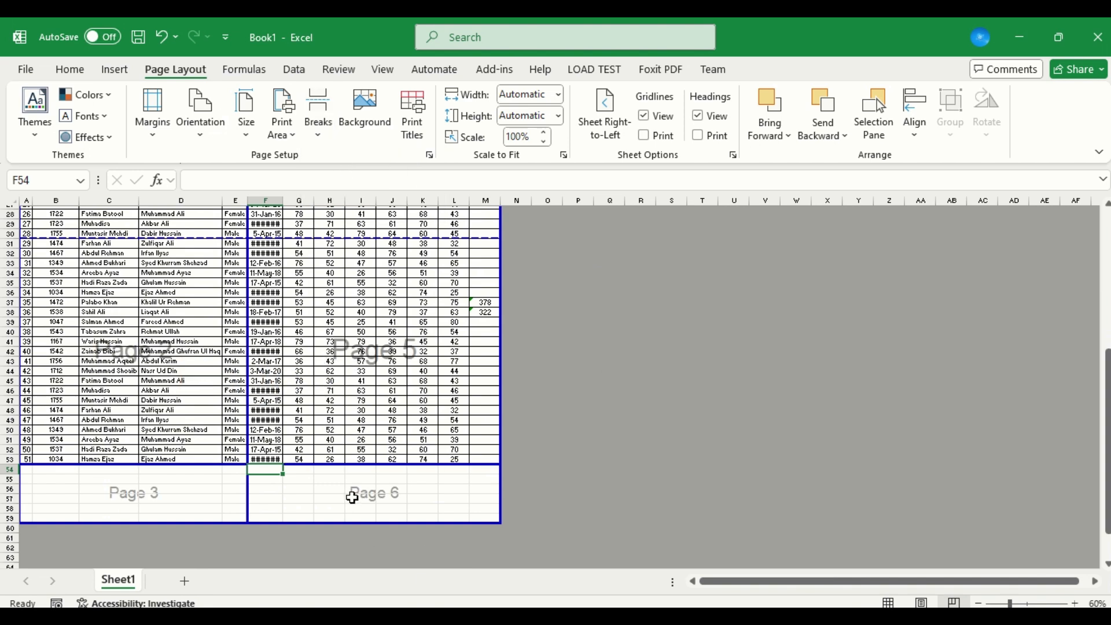
Remove the inserted breaks by moving the column F break and the break above row 54 out of the print area.
left_click_drag(248, 429, 505, 471)
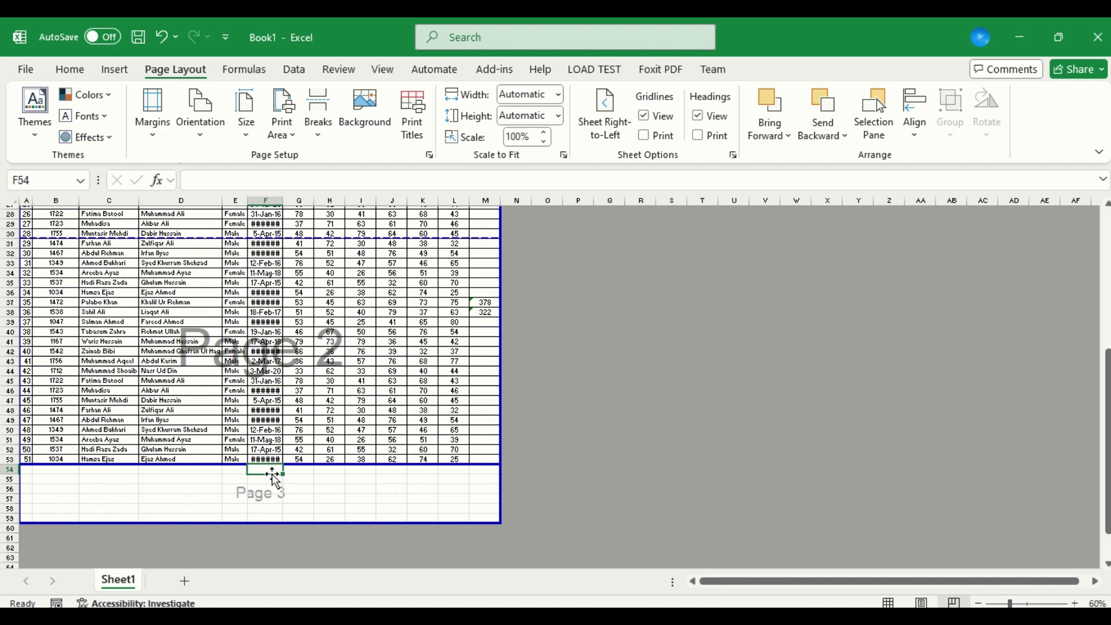
left_click(326, 132)
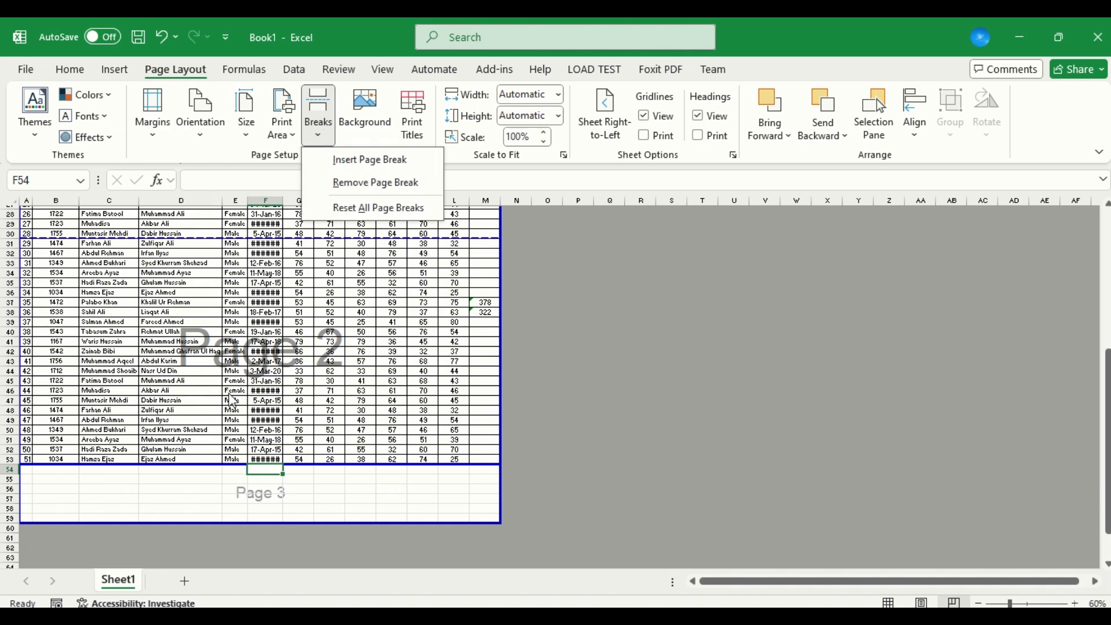
left_click(373, 71)
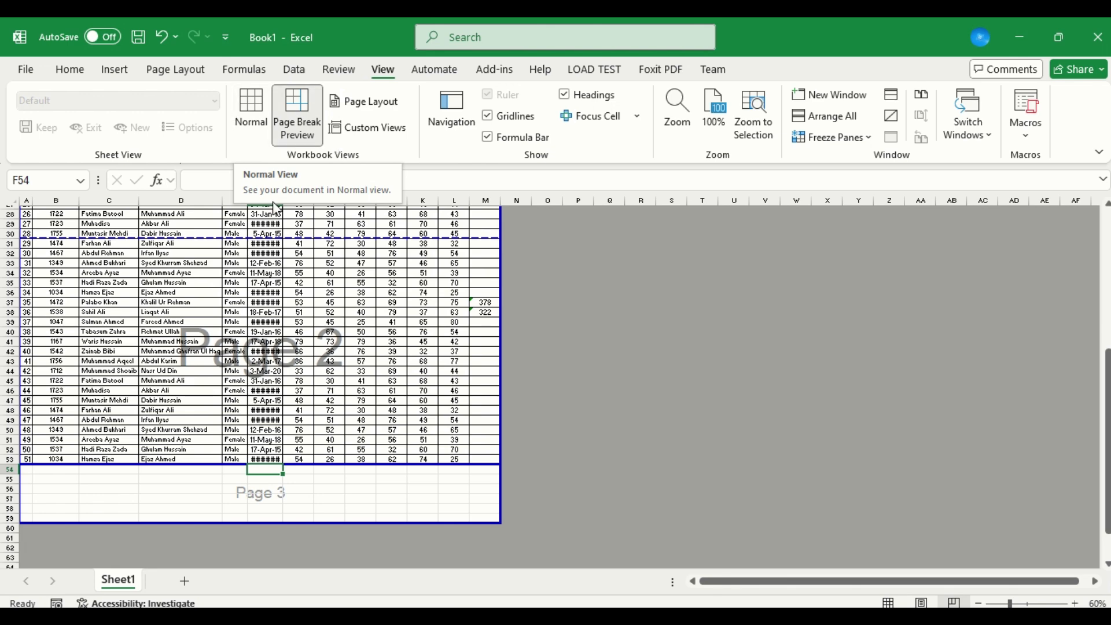
left_click(167, 75)
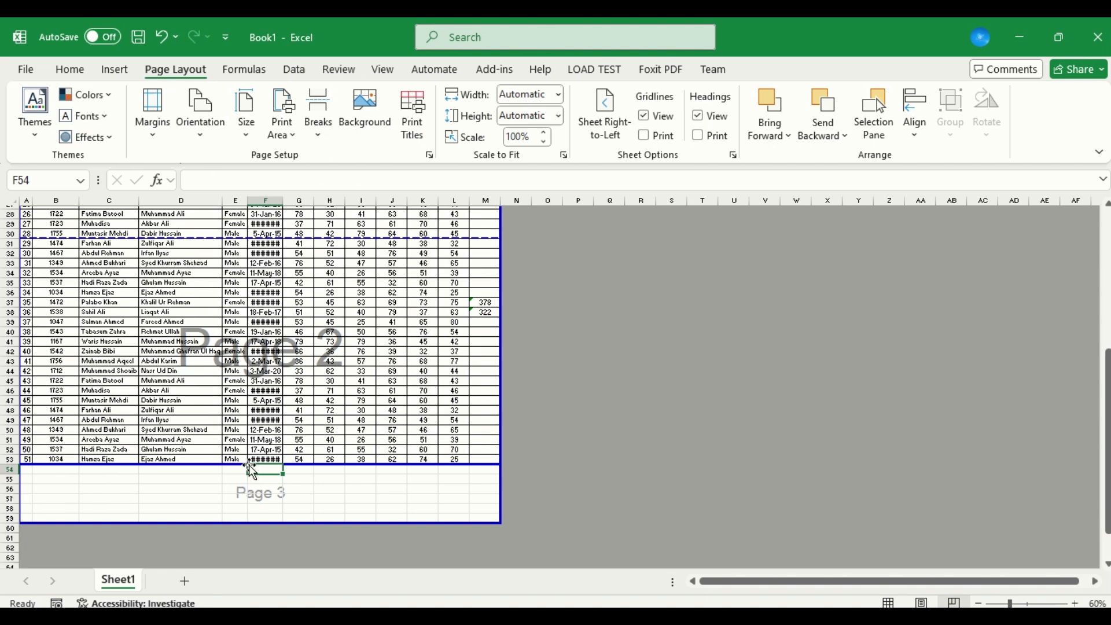
left_click_drag(225, 464, 218, 530)
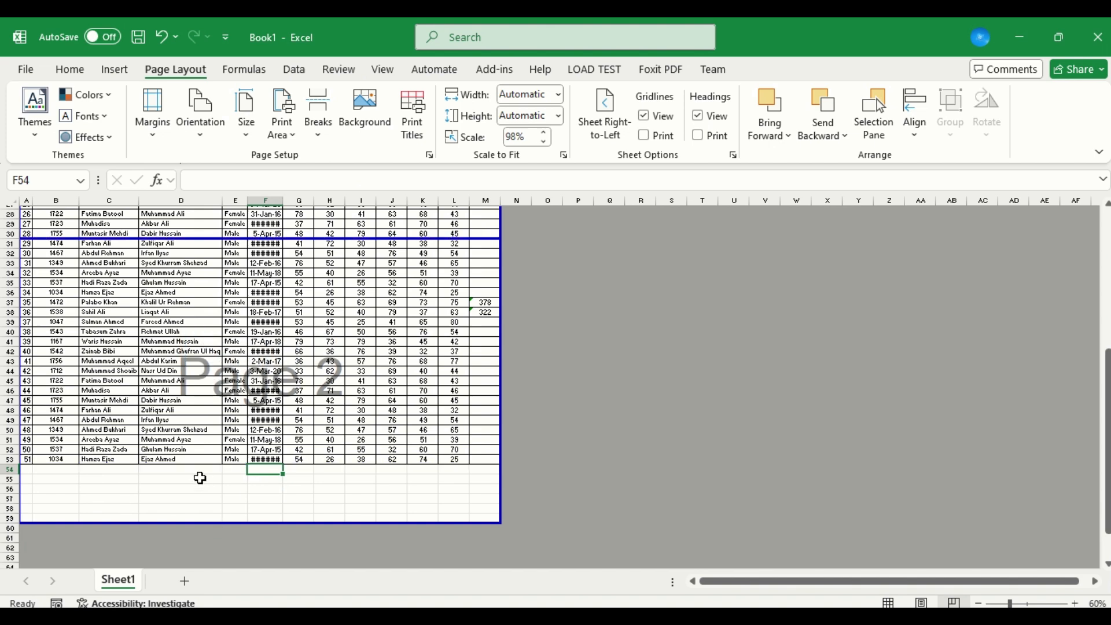
Insert a page break above row 39, starting from cell A39.
left_click(29, 322)
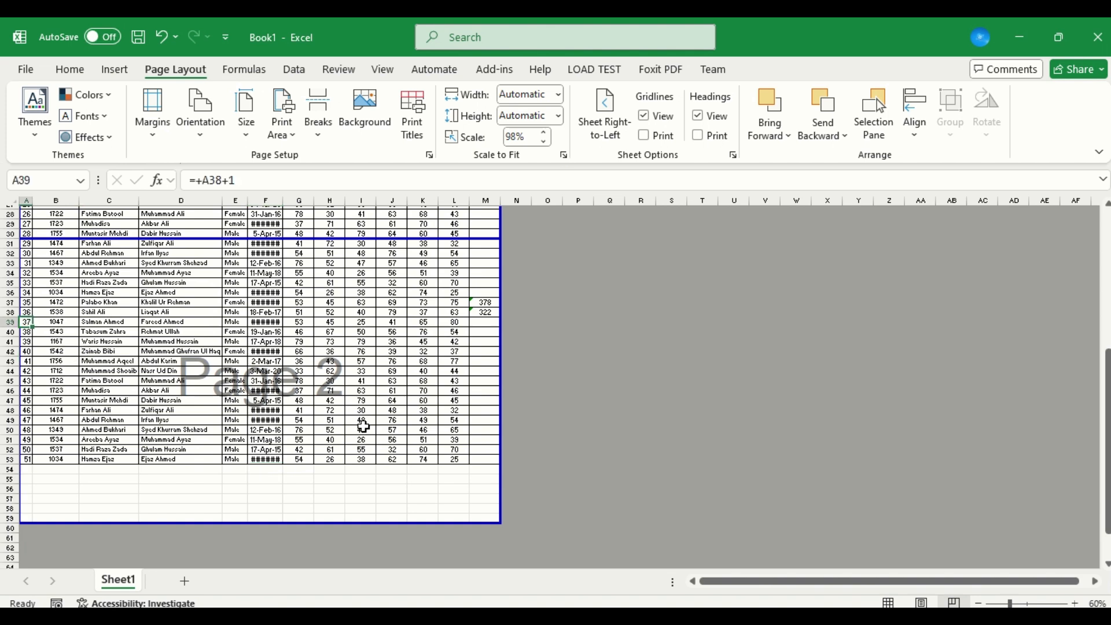
left_click(323, 134)
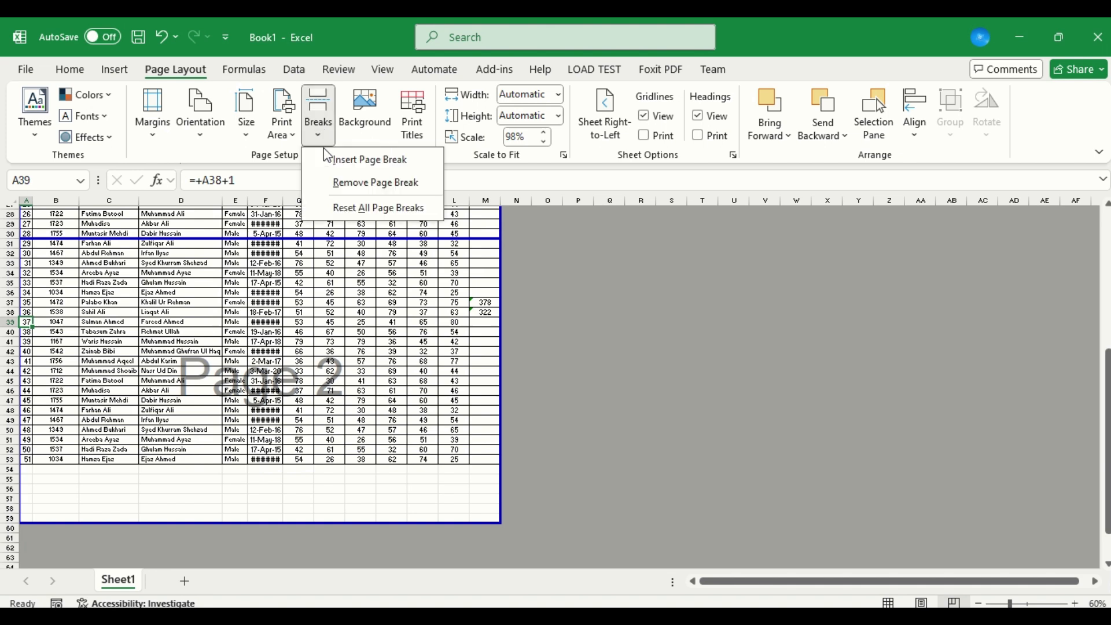
left_click(353, 161)
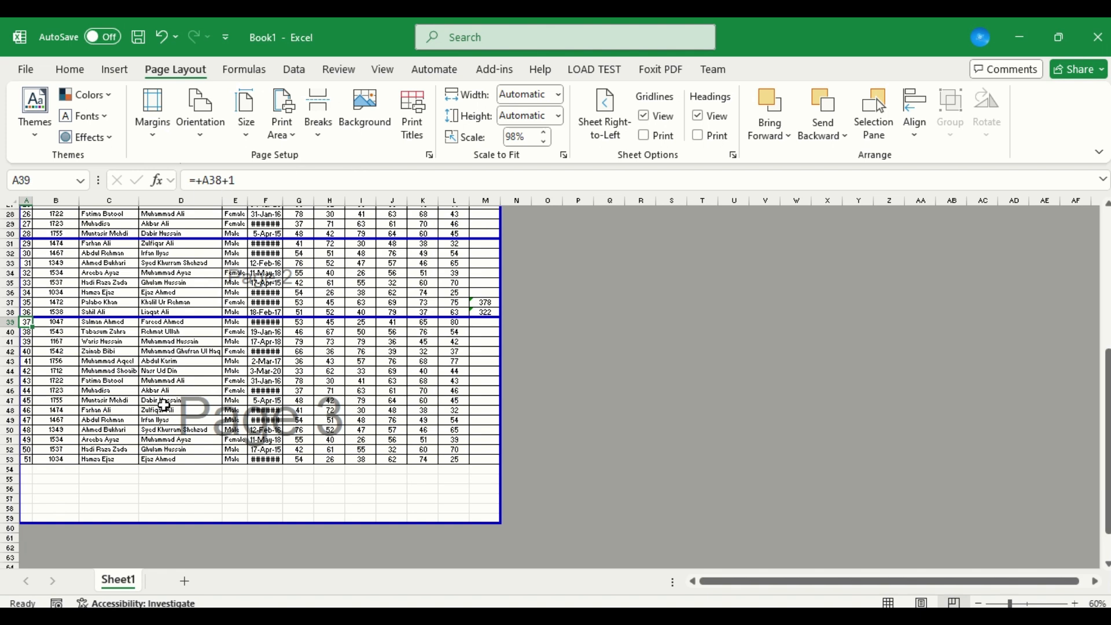
Check all three pages in the print preview, go back to page 2 and return to the sheet.
key("ctrl+p")
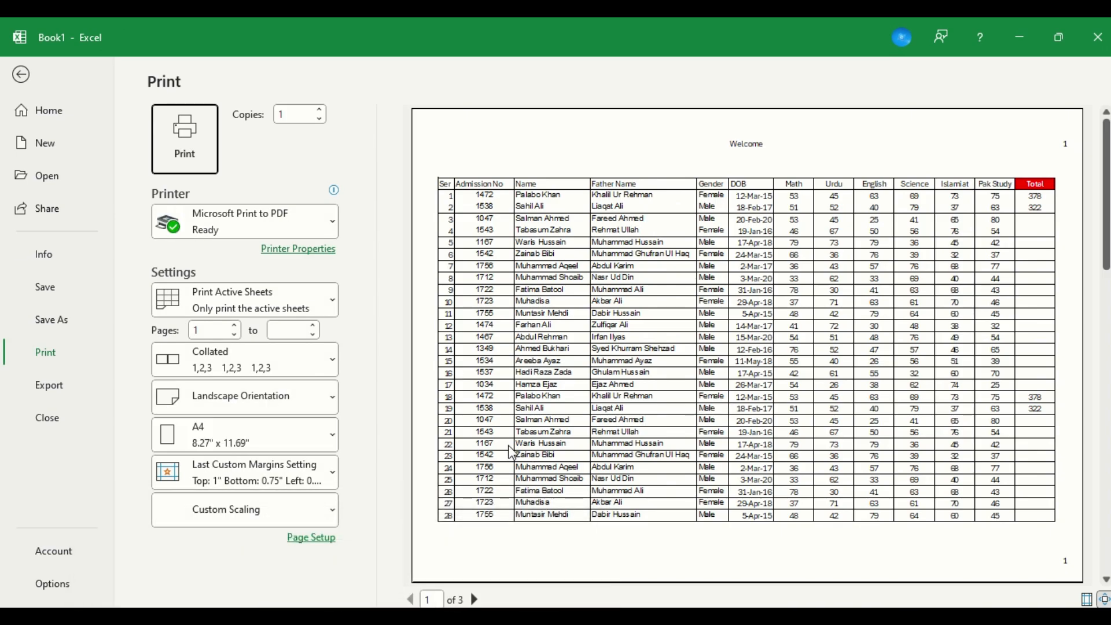
left_click(475, 599)
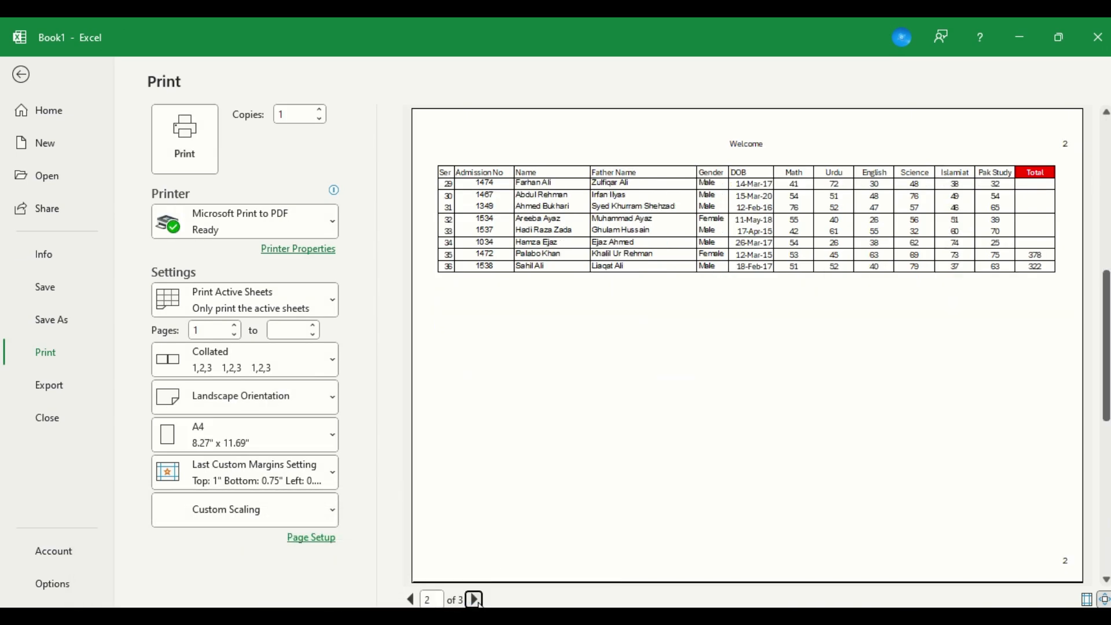
left_click(476, 599)
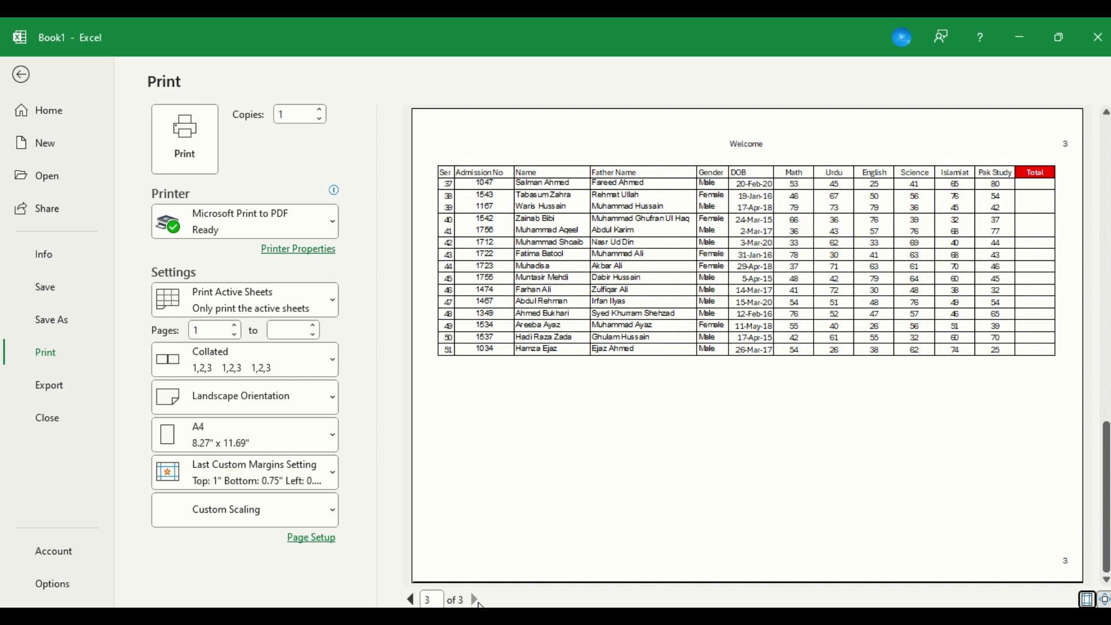
left_click(410, 601)
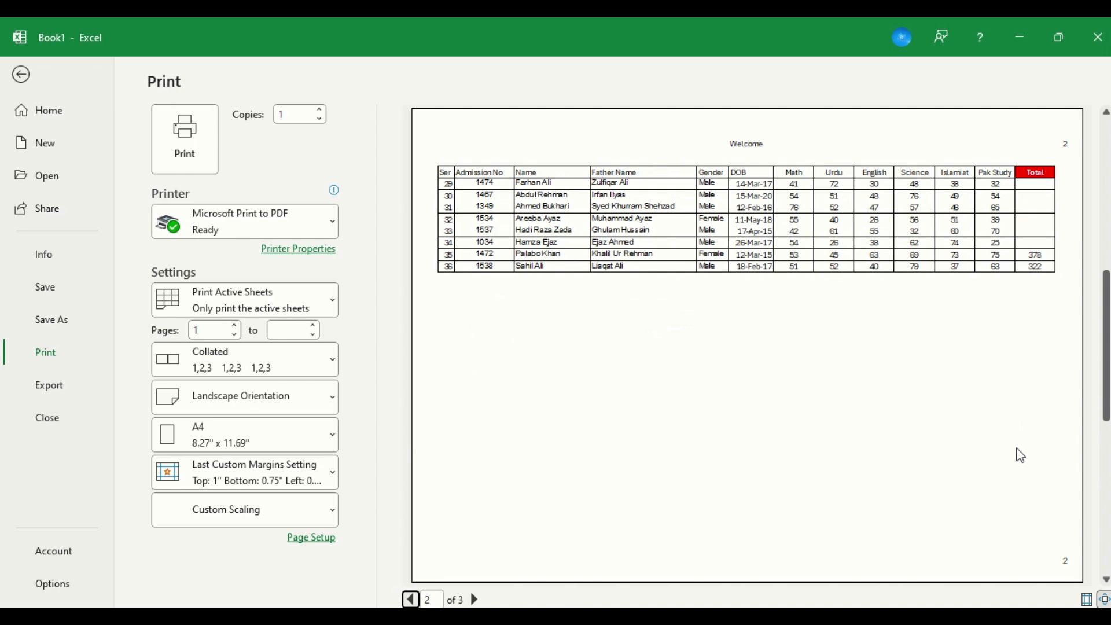
key("Escape")
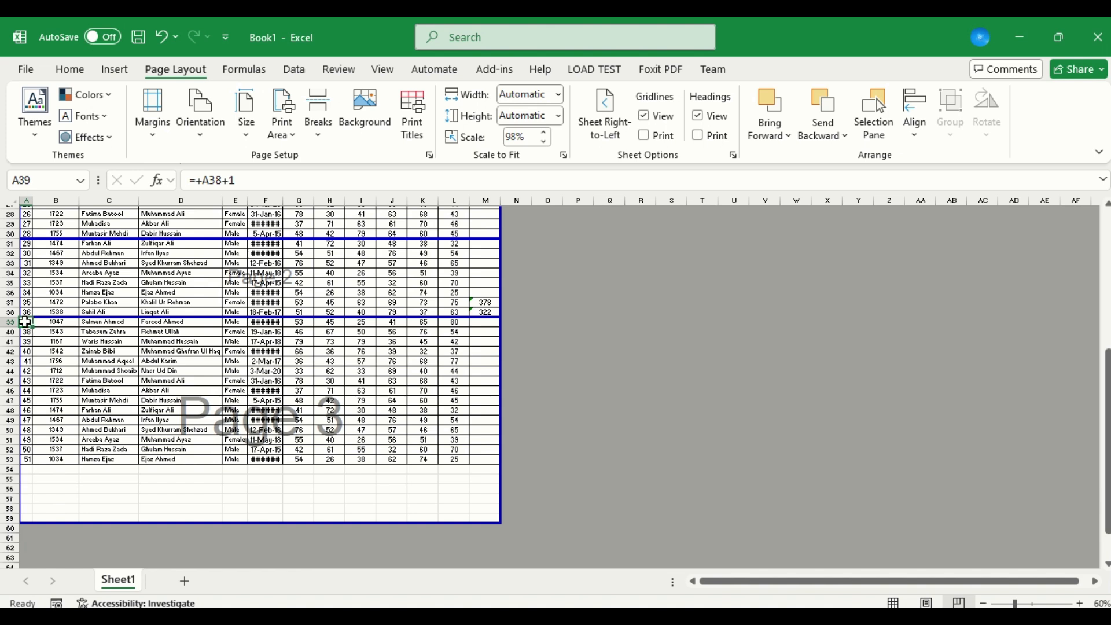
Copy the student rows in A39:M53 and paste them below the print area, starting at cell A60.
key("ctrl+shift+Down")
key("ctrl+shift+Right")
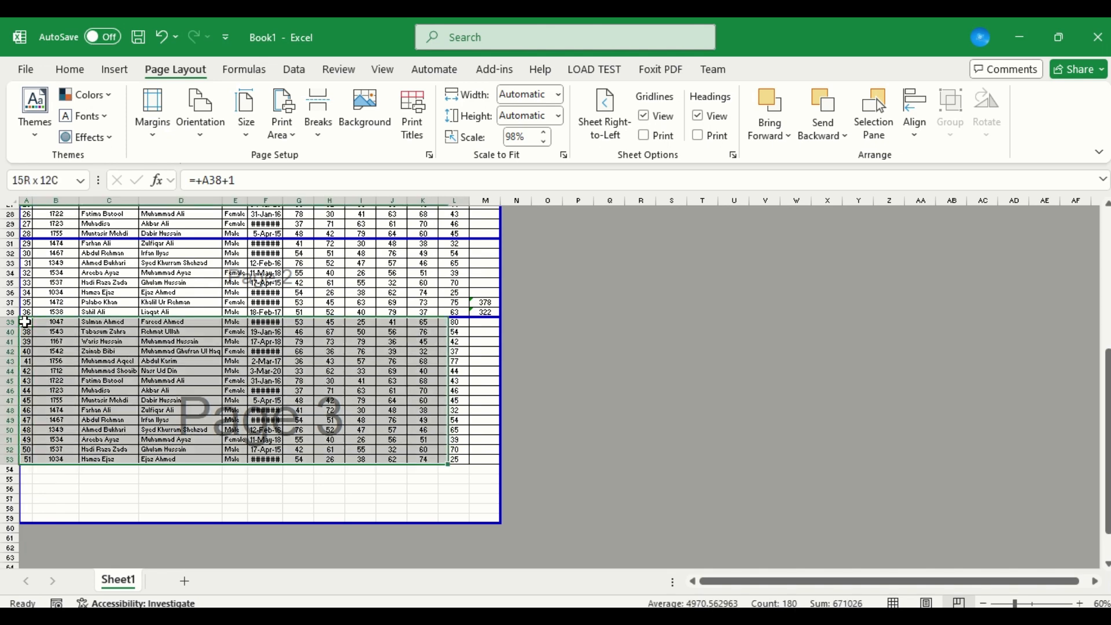
key("shift+Right")
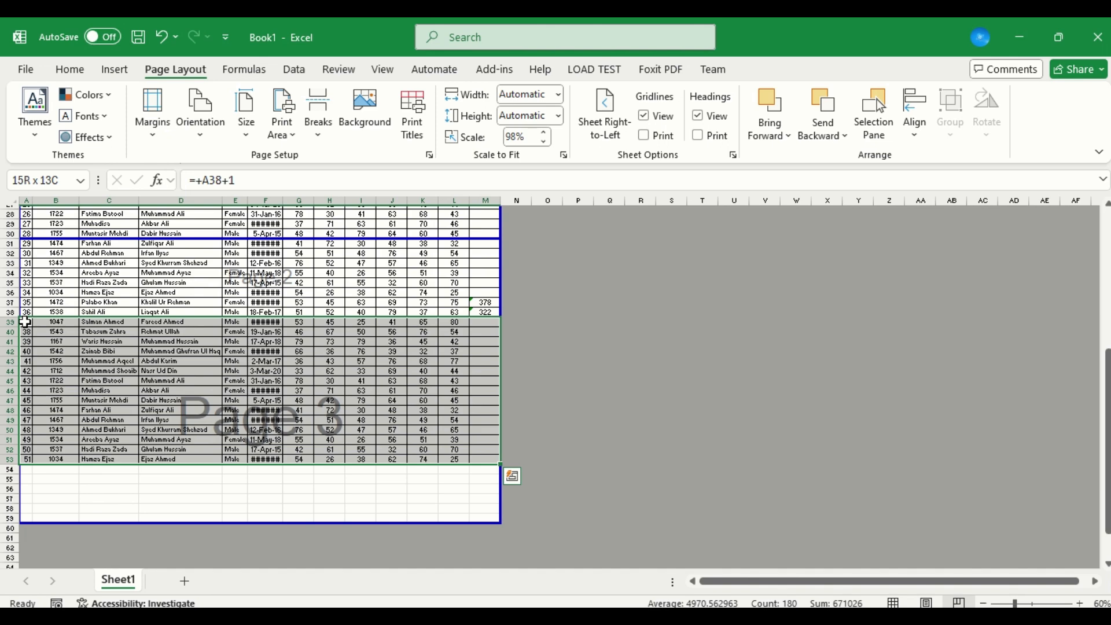
key("ctrl+c")
key("Down")
key("Down")
key("Down")
key("Down")
key("Down")
key("Down")
key("Down")
key("Down")
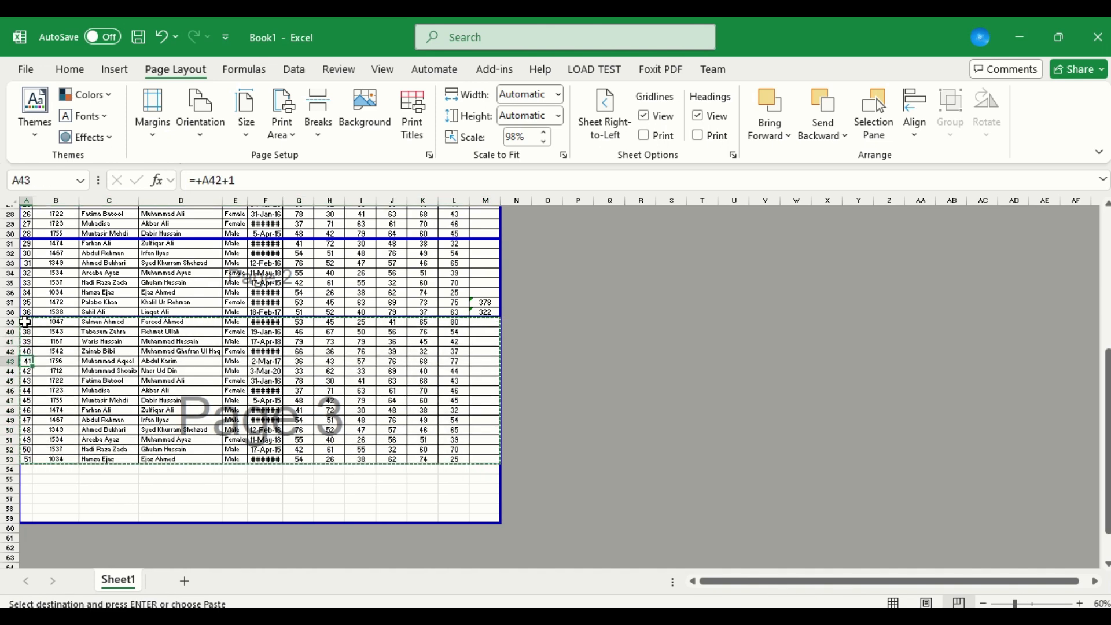
key("Down")
key("Down")
key("Down")
key("Down")
key("Down")
key("Down")
key("Down")
key("Down")
key("Down")
key("Down")
key("Down")
key("Down")
key("Down")
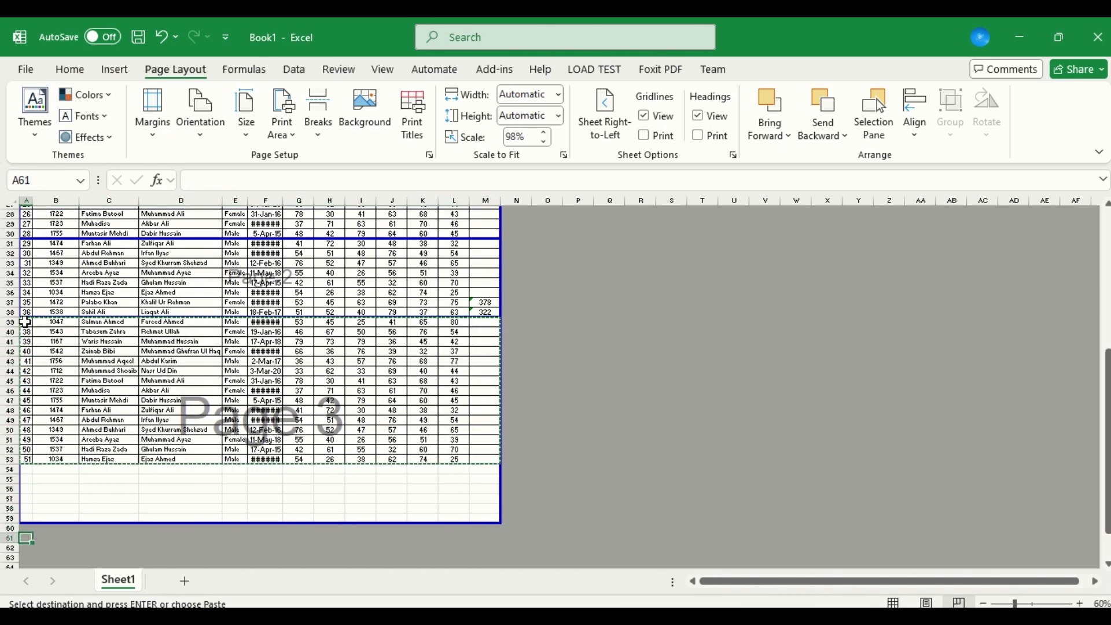
key("ctrl+v")
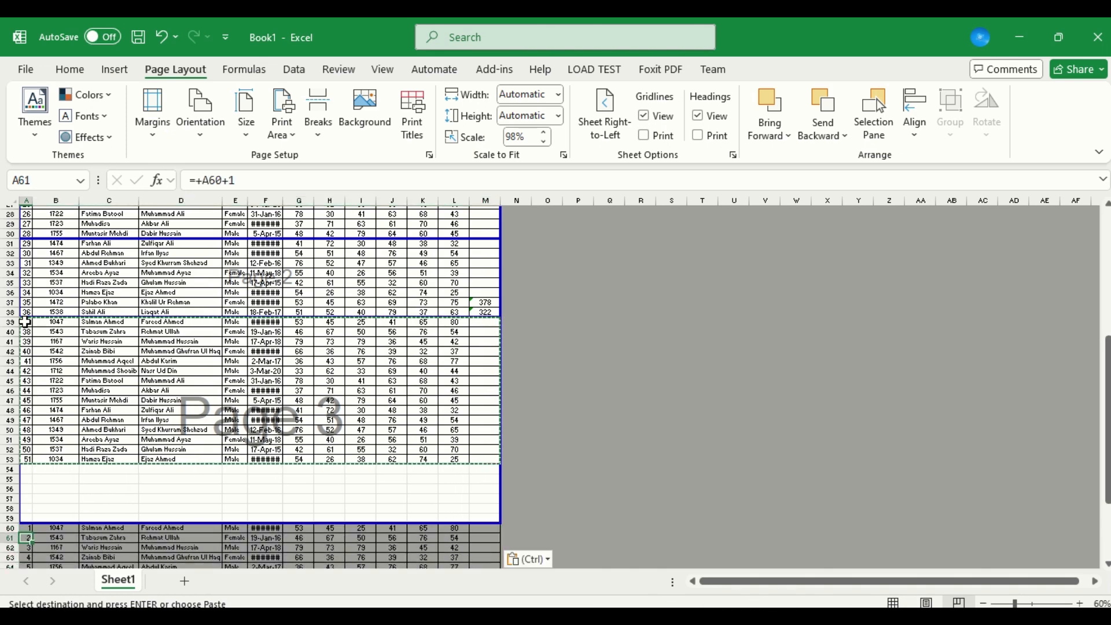
Extend the print area's lower boundary down to row 76 and move the page break to just below row 53.
scroll(26, 321, "down", 4)
scroll(26, 322, "down", 3)
left_click(610, 290)
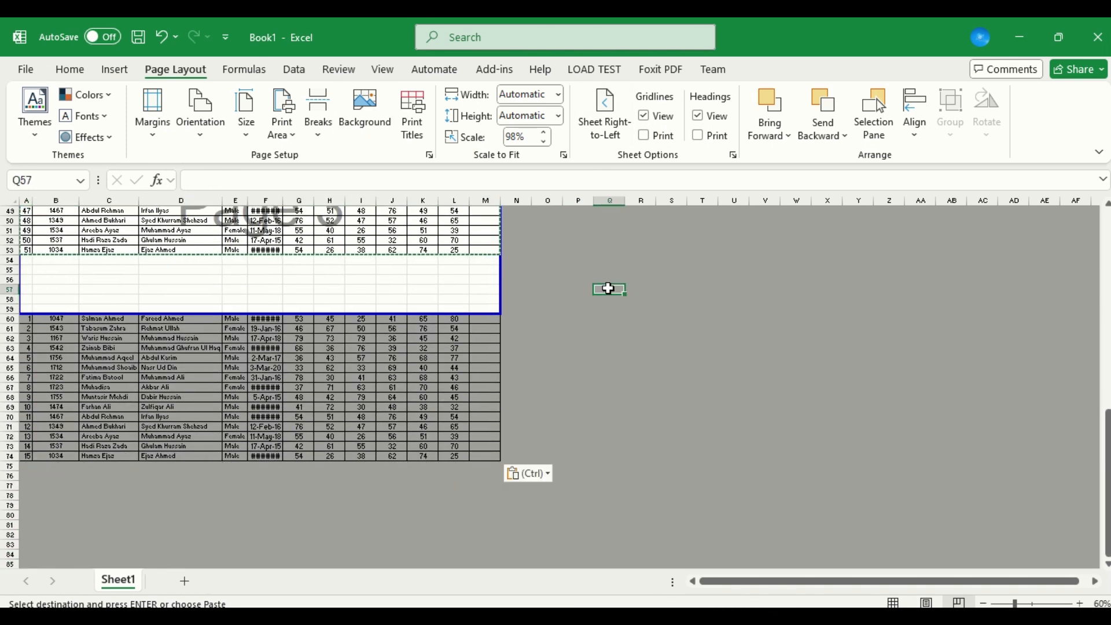
left_click_drag(118, 314, 144, 488)
left_click_drag(203, 399, 234, 256)
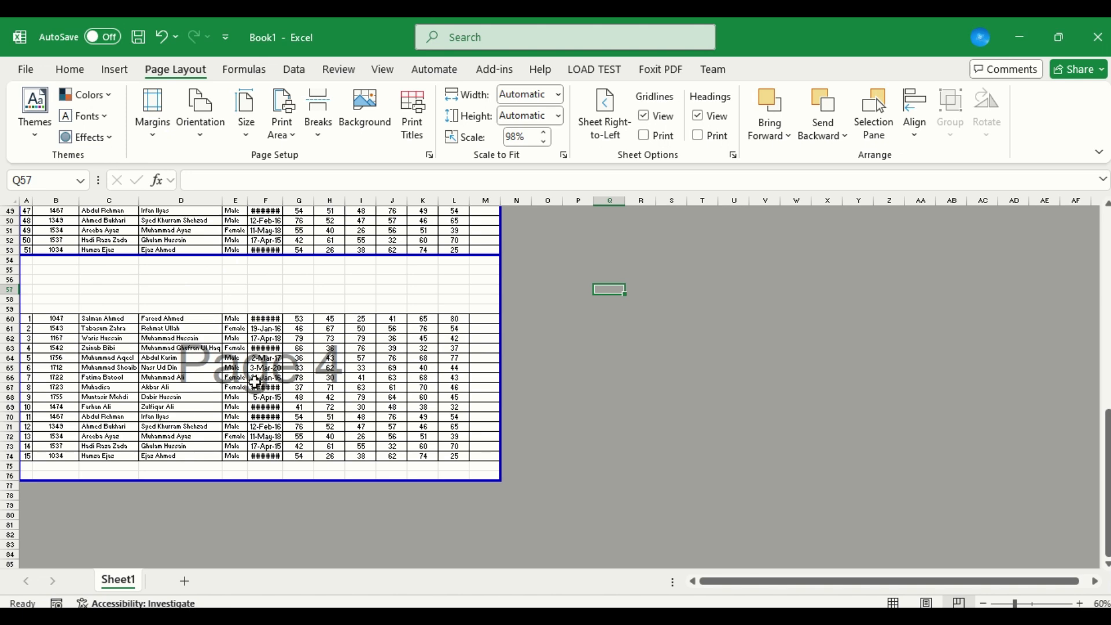
Set the whole table, from the header row at A2 through M74, as the print area.
left_click(98, 408)
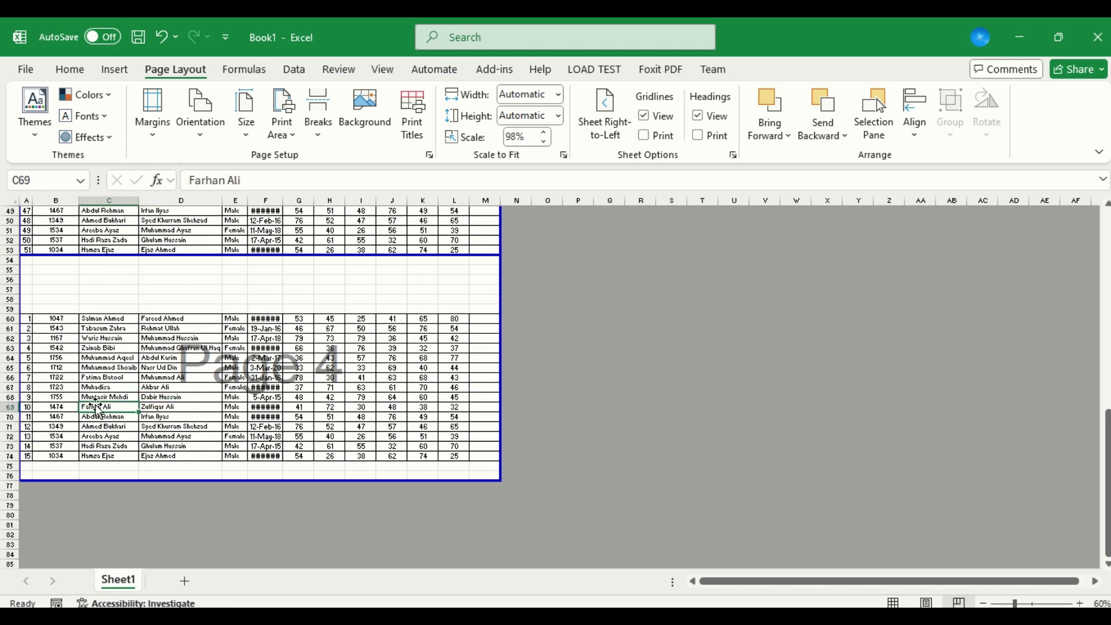
key("ctrl+Up")
key("ctrl+Up")
key("ctrl+Up")
key("ctrl+Up")
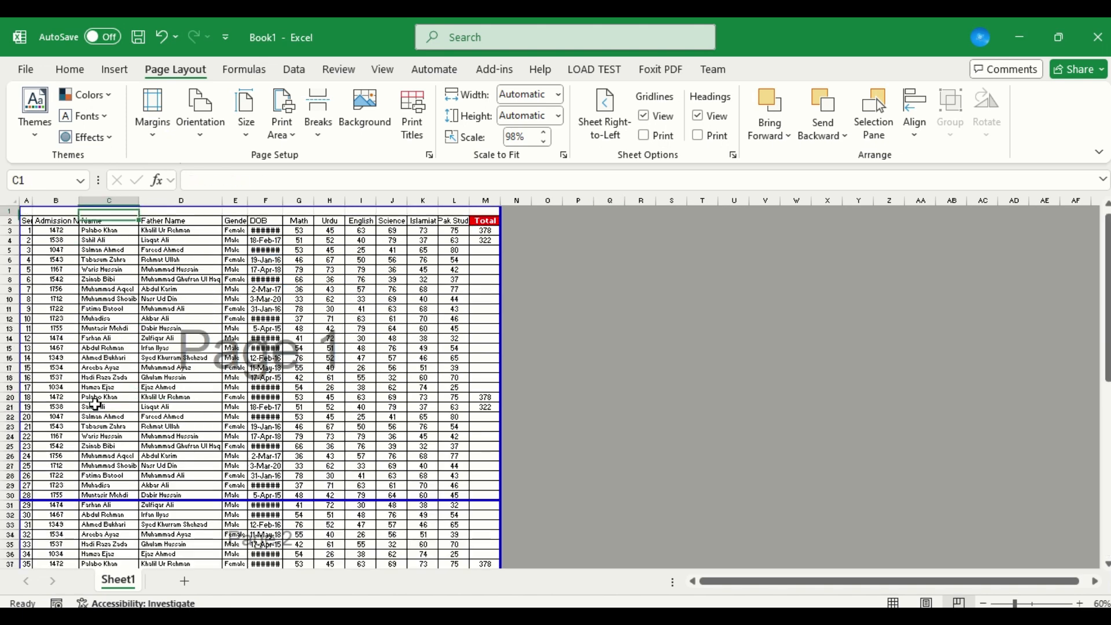
key("ctrl+Left")
key("Down")
key("ctrl+shift+Down")
key("ctrl+shift+Down")
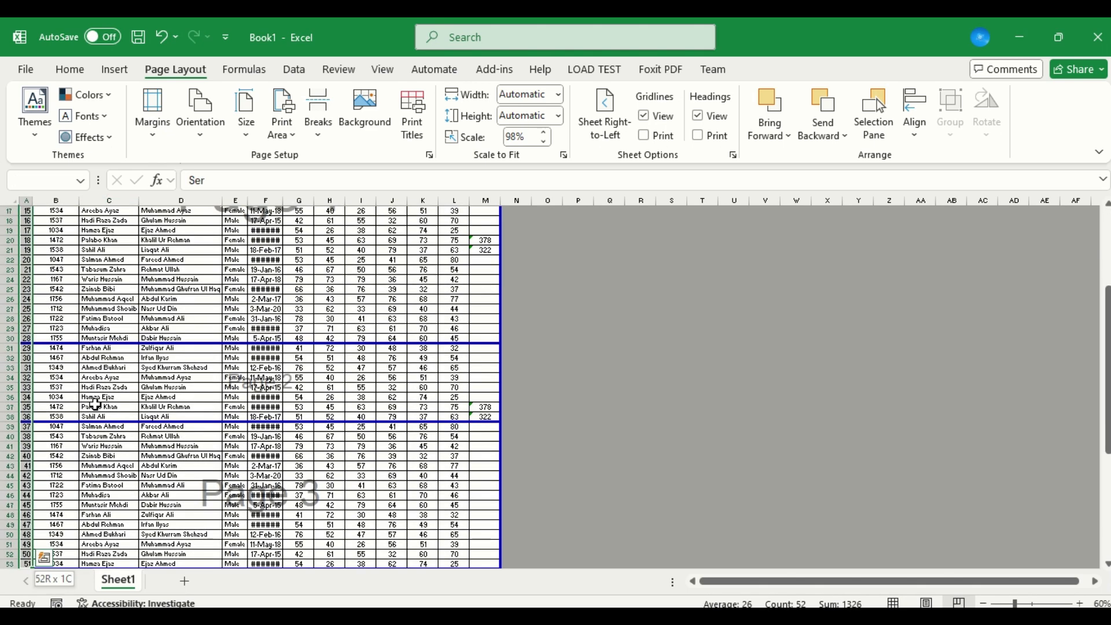
key("ctrl+shift+Down")
key("ctrl+shift+Right")
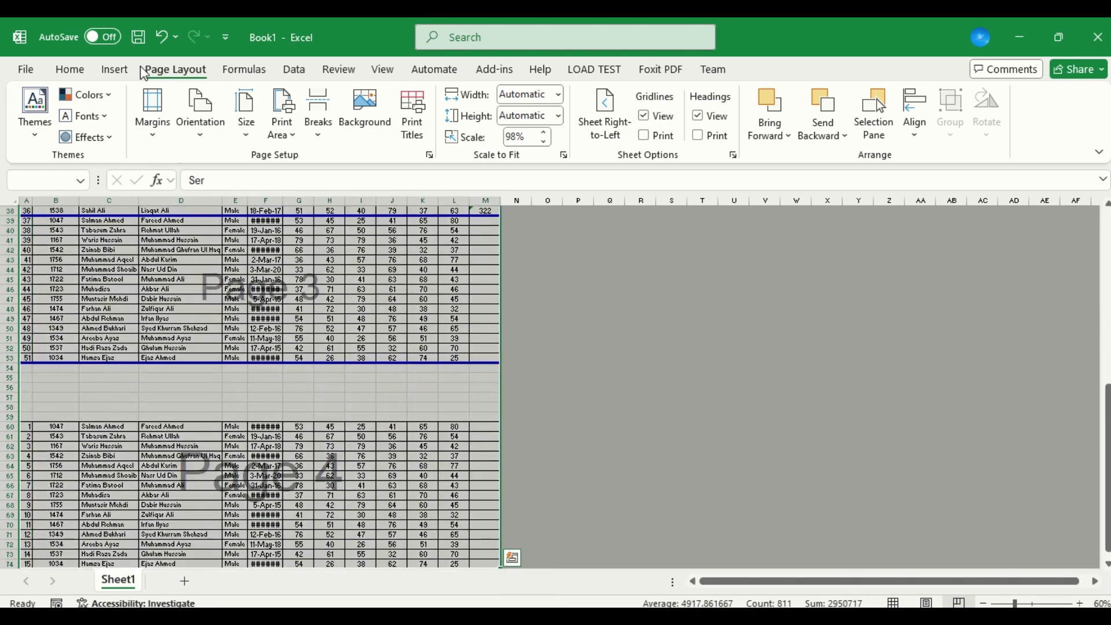
left_click(290, 136)
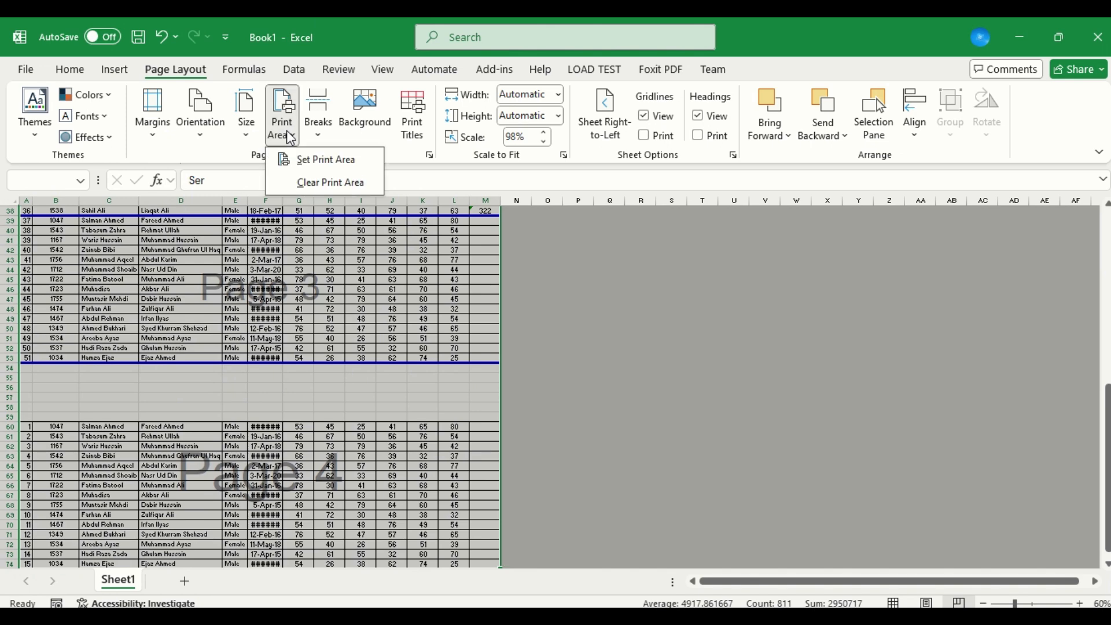
left_click(321, 160)
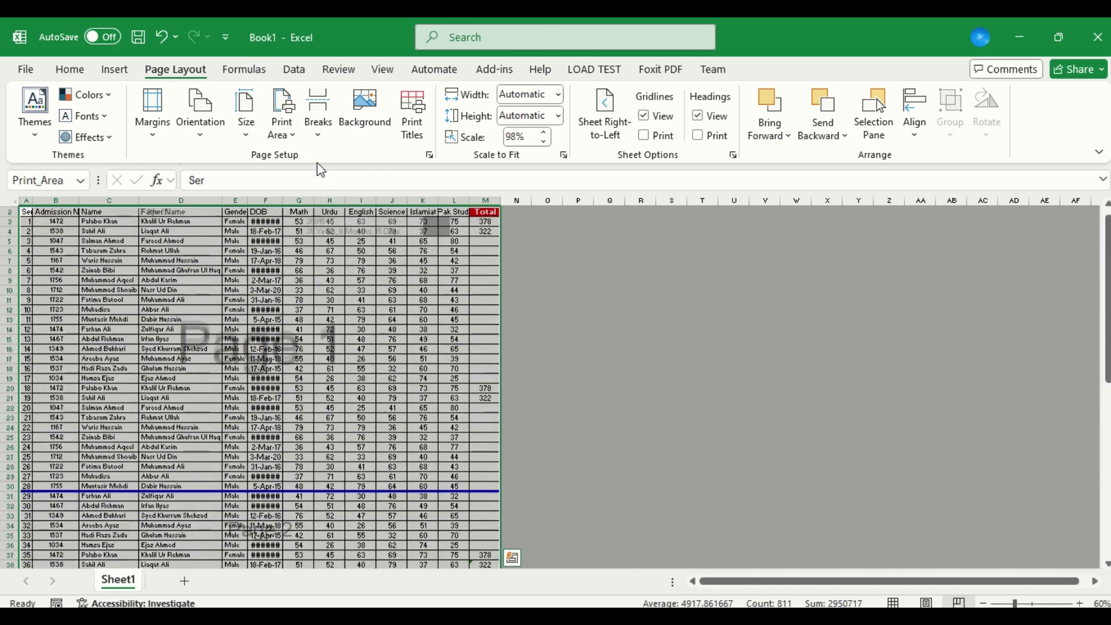
left_click(351, 318)
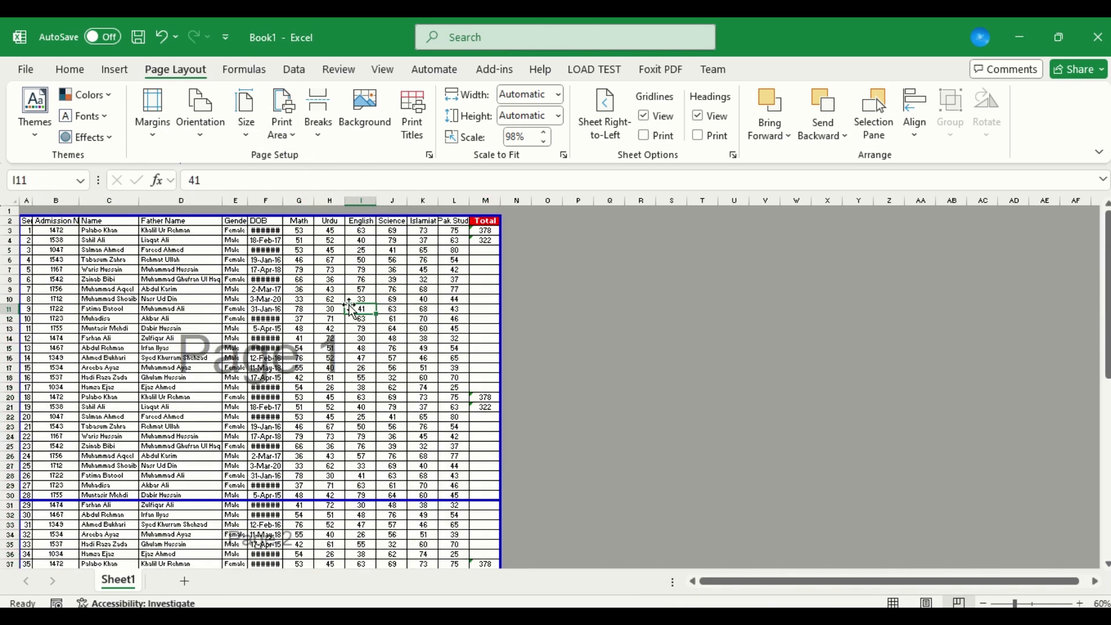
Review the page divisions down the sheet, from page 1 through the pasted rows on page 4.
key("ctrl+Down")
key("ctrl+Down")
key("ctrl+Down")
key("ctrl+Down")
key("ctrl+Up")
key("ctrl+Up")
key("ctrl+Up")
key("ctrl+Up")
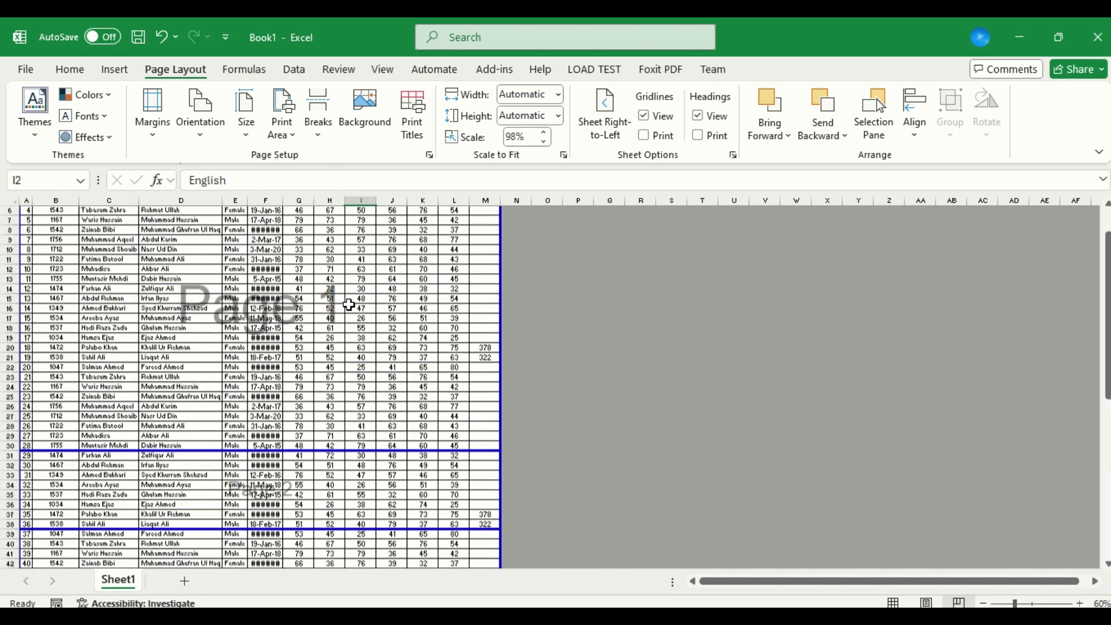
key("ctrl+Down")
key("Down")
key("Down")
key("Down")
key("Down")
key("Down")
key("Down")
key("Down")
key("Down")
key("Down")
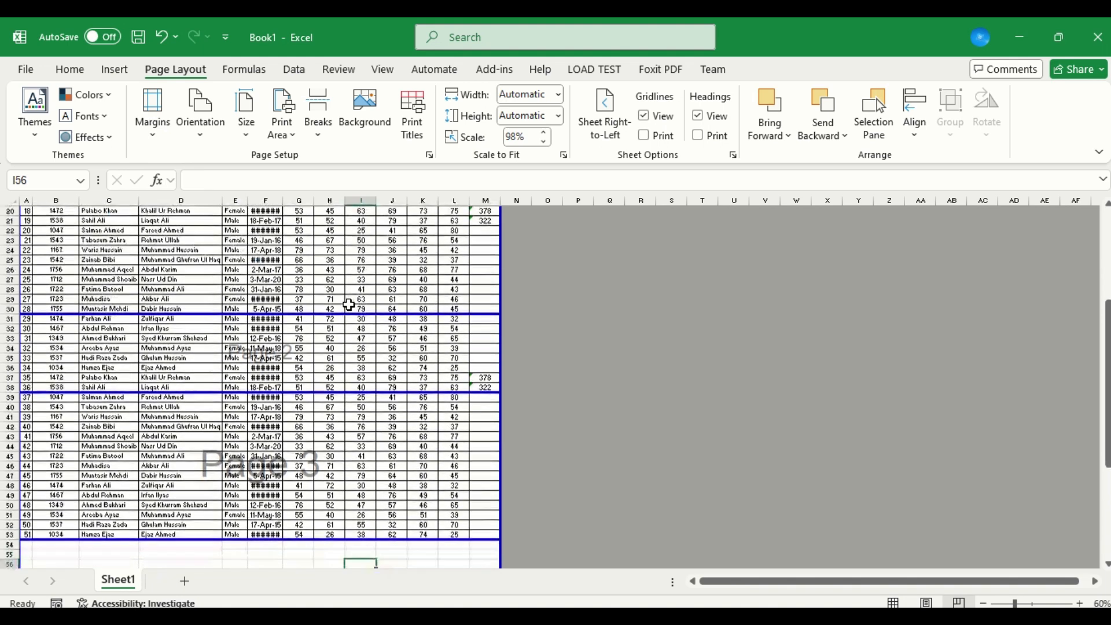
key("Down")
key("Down")
key("Down")
key("Down")
key("Down")
key("Down")
key("Down")
key("Down")
key("Down")
key("Down")
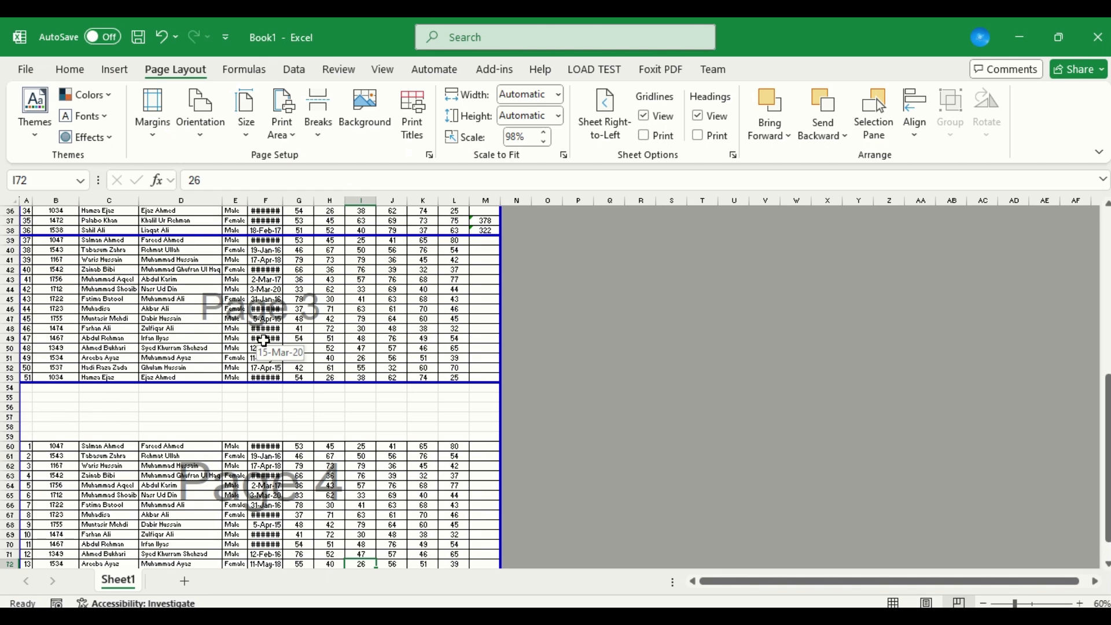
Select the whole sheet and reset all page breaks.
key("ctrl+a")
key("ctrl+a")
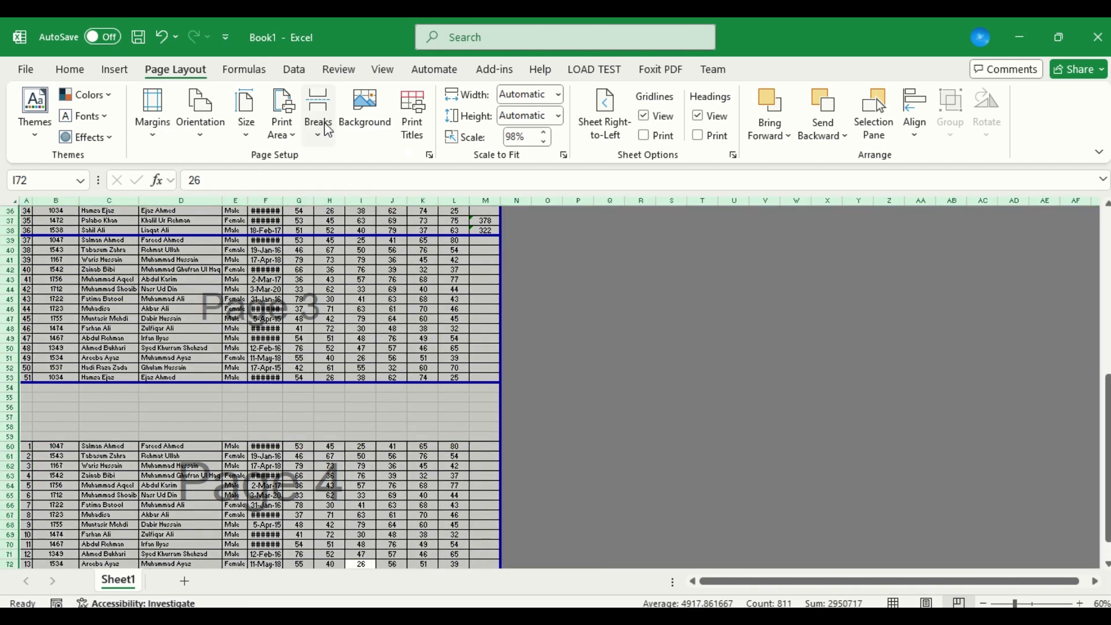
left_click(326, 127)
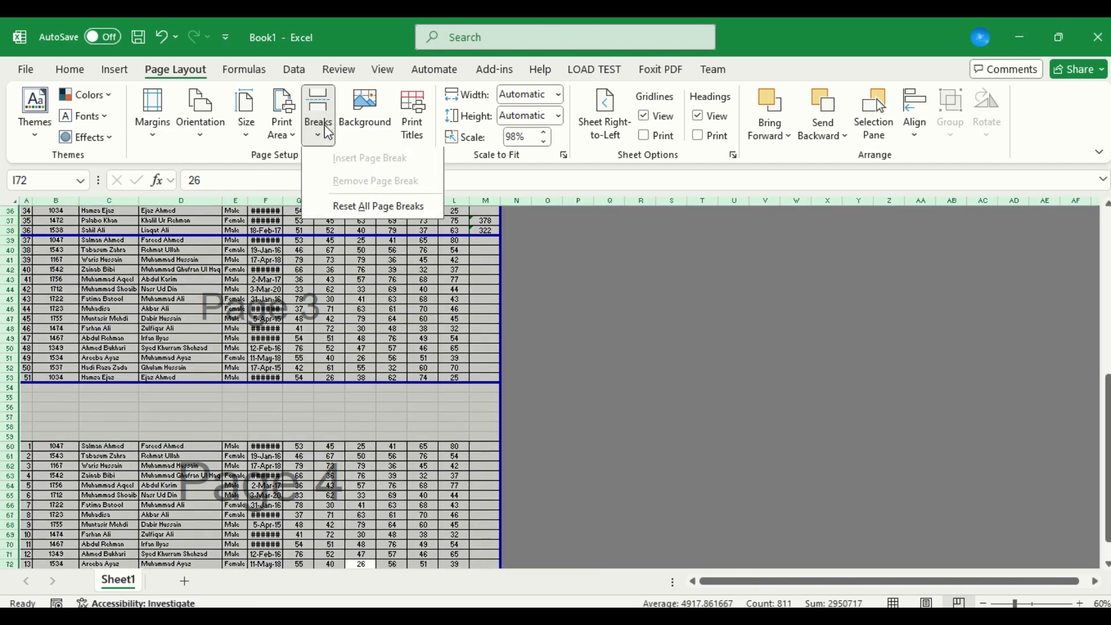
left_click(375, 209)
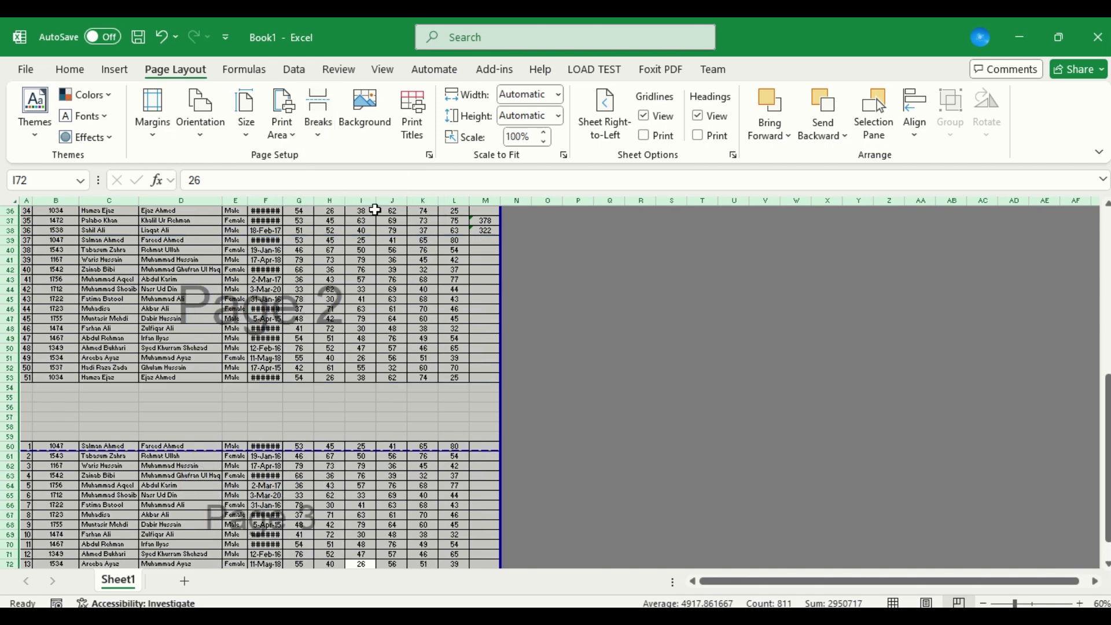
Examine the automatic page breaks down past the end of the data and back up to page 2.
left_click(313, 353)
key("Down")
key("Down")
key("Down")
key("Down")
key("Down")
key("Down")
key("Down")
key("Down")
key("Down")
key("Down")
key("Down")
key("Down")
key("Down")
key("Down")
key("Down")
key("Down")
key("Down")
key("Down")
key("Down")
key("Down")
key("Down")
key("Down")
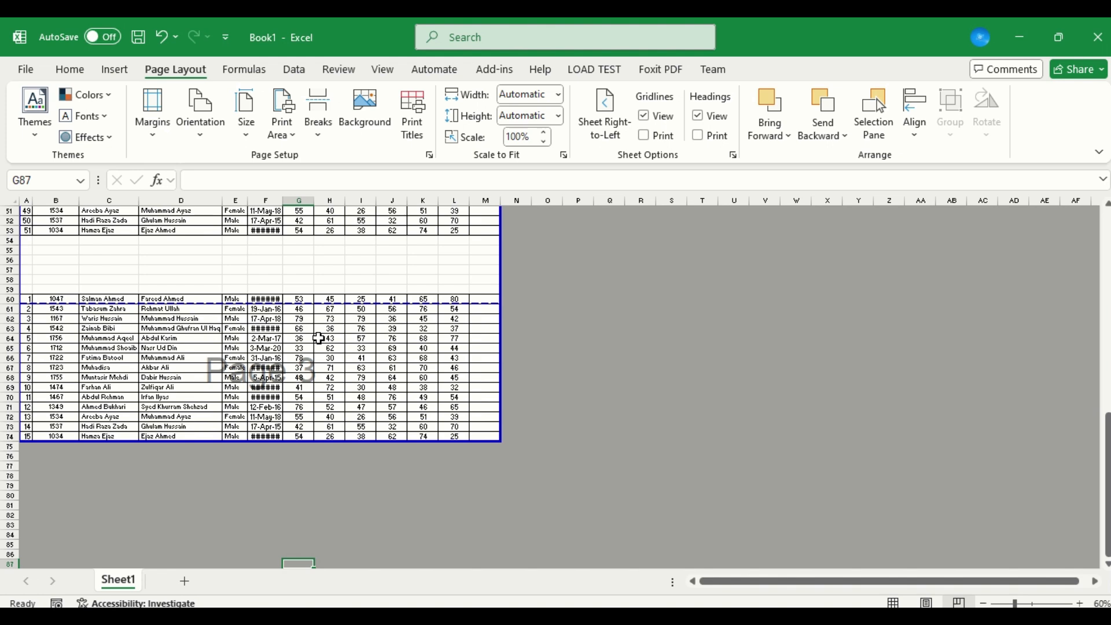
key("Up")
key("Up")
key("Up")
key("Up")
key("Up")
key("Up")
key("Up")
key("Up")
key("Up")
key("Up")
key("Up")
key("Up")
key("Up")
key("Up")
key("Up")
key("Up")
key("Up")
key("Up")
key("Up")
key("Up")
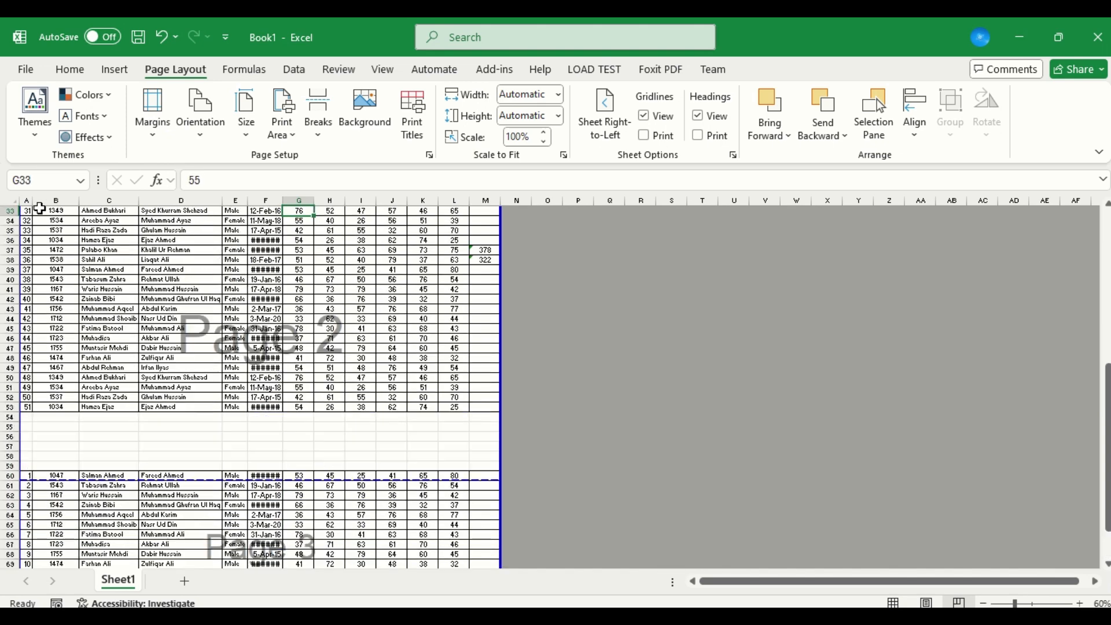
Insert a page break above row 39, starting from cell A39.
left_click(27, 282)
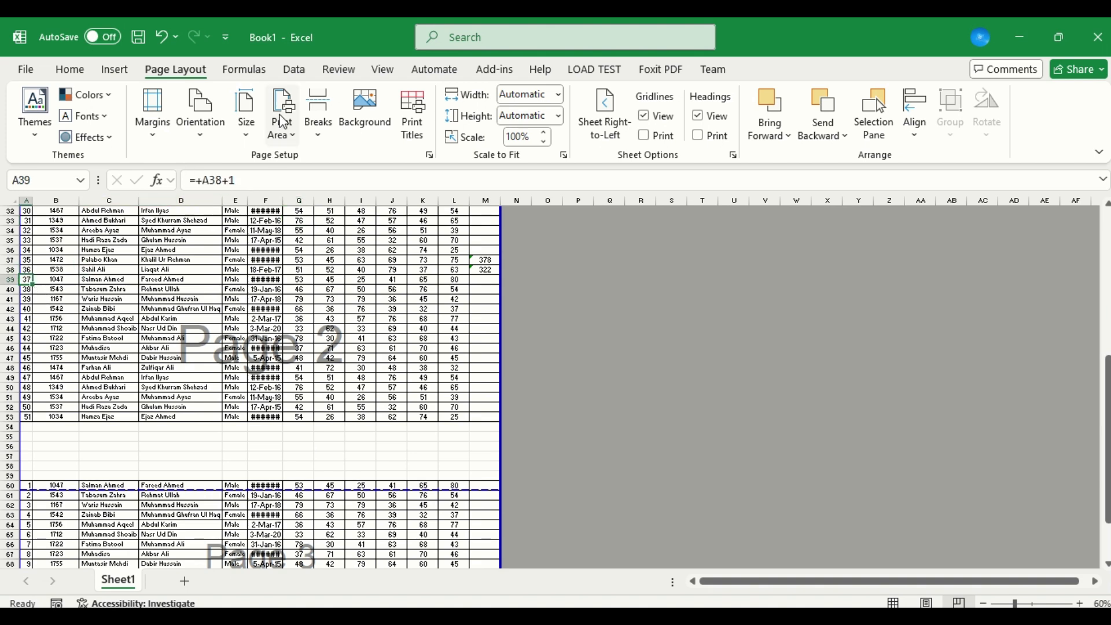
left_click(320, 125)
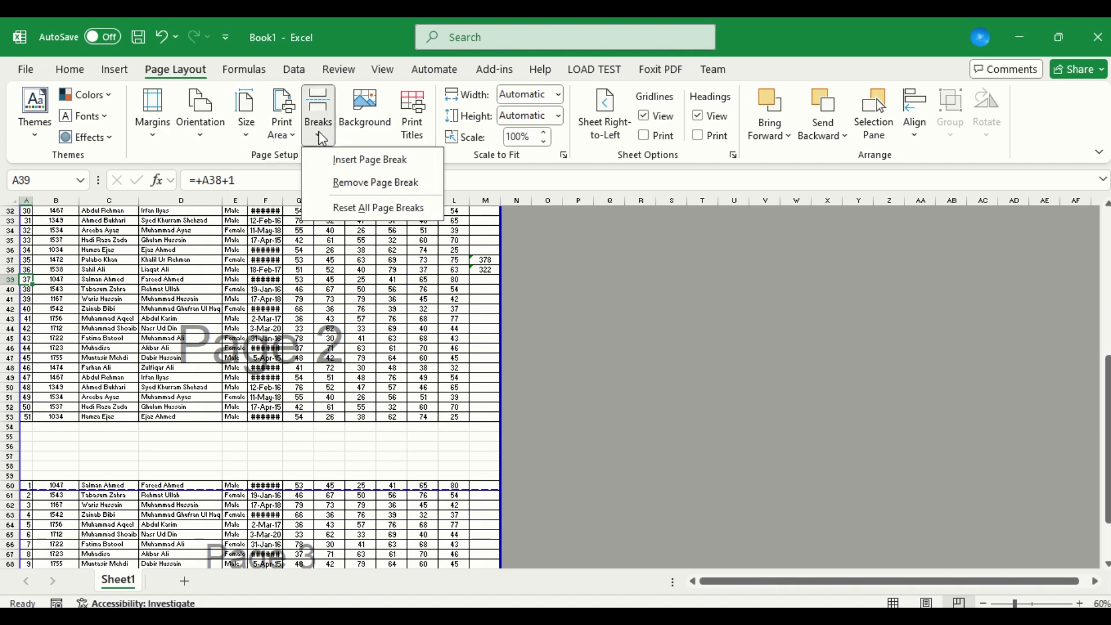
left_click(343, 162)
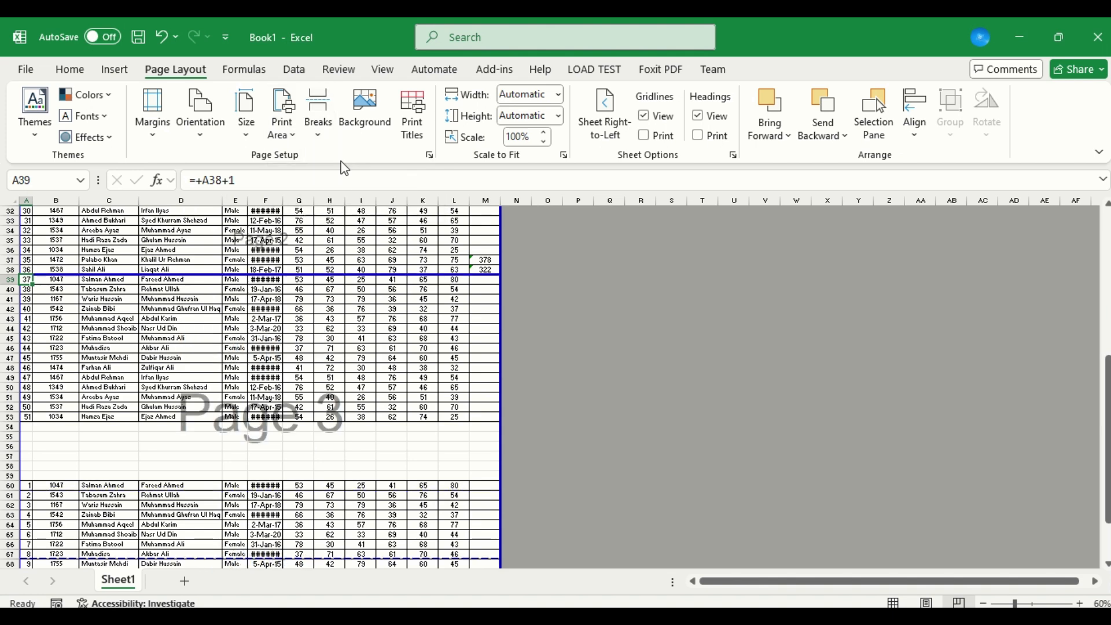
Delete the empty rows 54 to 59 between the two blocks of student records.
left_click(18, 427)
left_click_drag(19, 427, 21, 479)
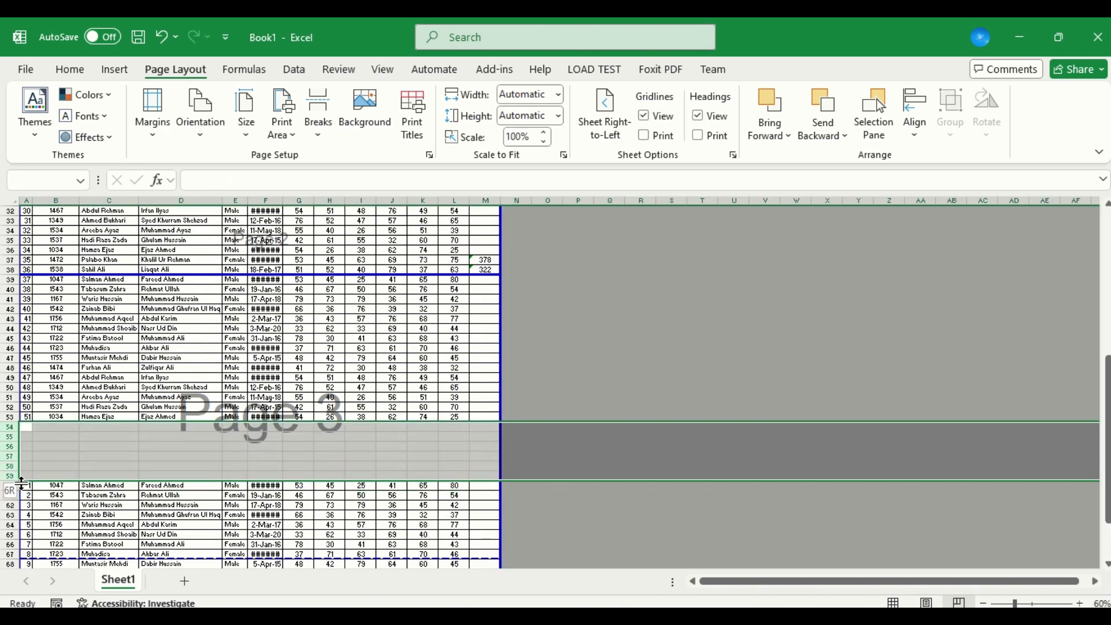
right_click(60, 447)
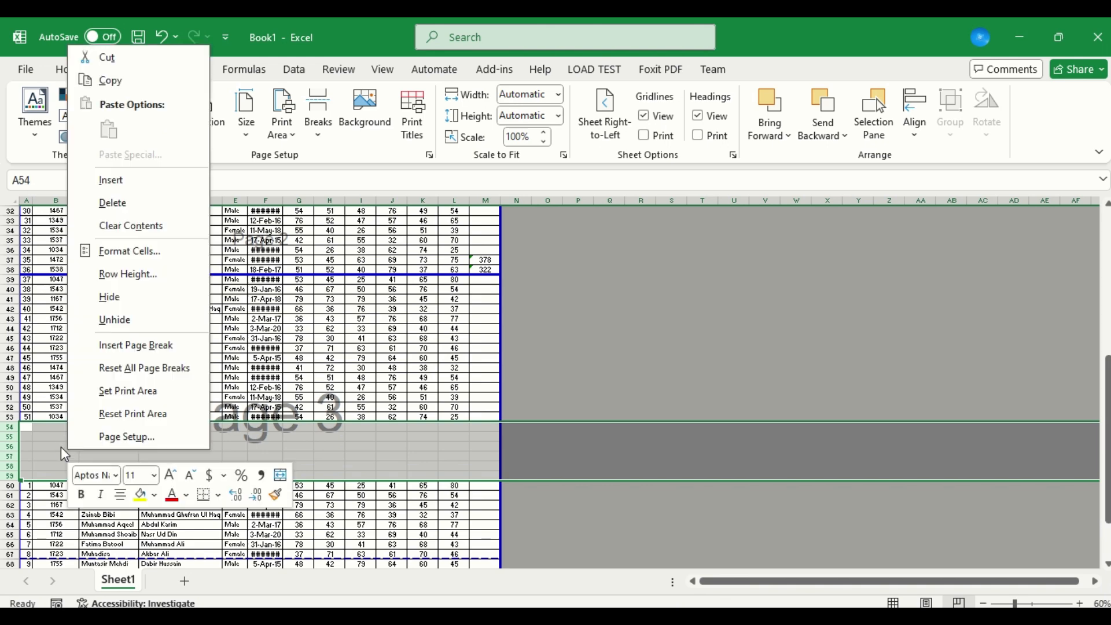
left_click(134, 203)
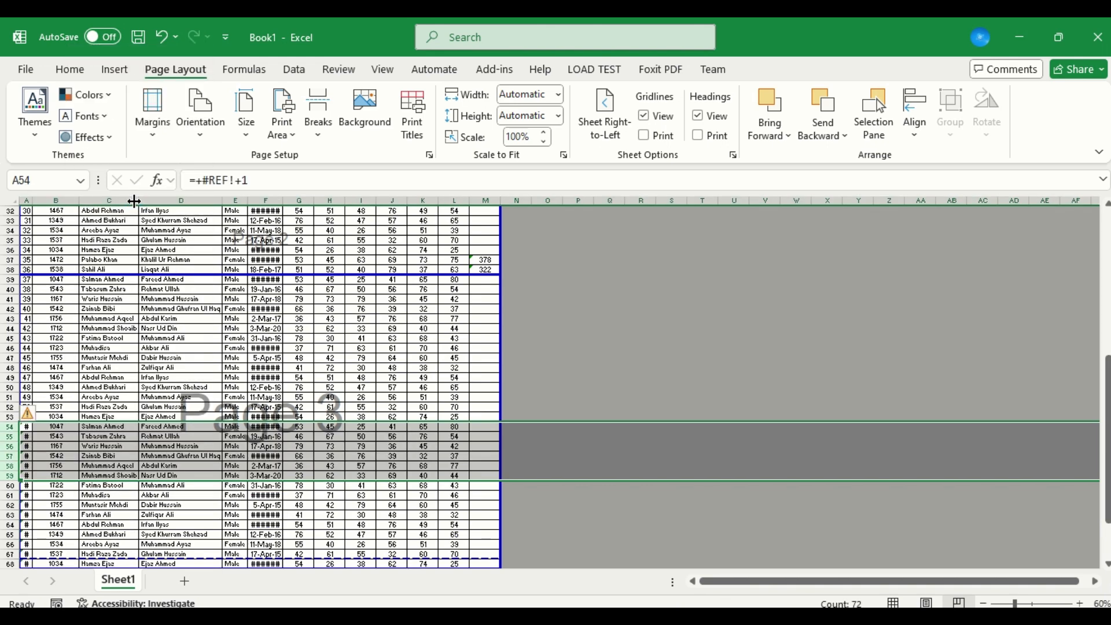
key("Up")
key("Up")
key("Up")
key("Up")
key("Up")
key("Up")
key("Up")
key("Up")
key("Up")
key("Up")
key("Up")
key("Up")
key("Up")
key("Up")
key("Up")
key("Up")
key("Up")
key("Up")
key("Up")
key("Up")
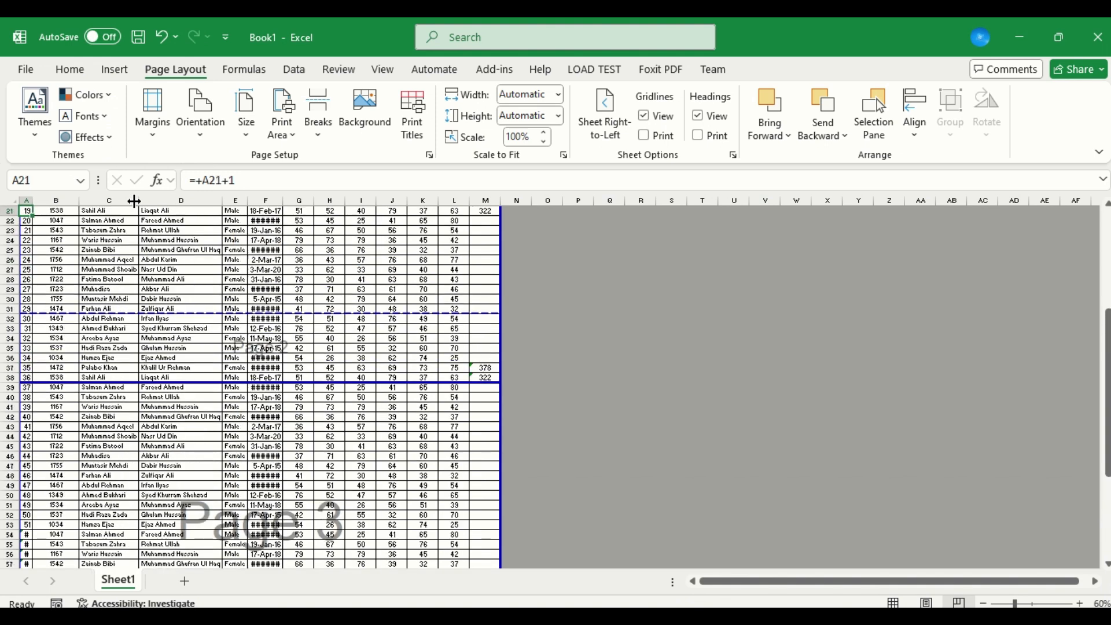
key("Down")
key("Down")
key("Down")
key("Down")
key("Down")
key("Down")
key("Down")
key("Down")
key("Down")
key("Down")
key("Down")
key("Down")
key("Down")
key("Down")
key("Down")
key("Down")
key("Down")
key("Down")
key("Down")
key("Down")
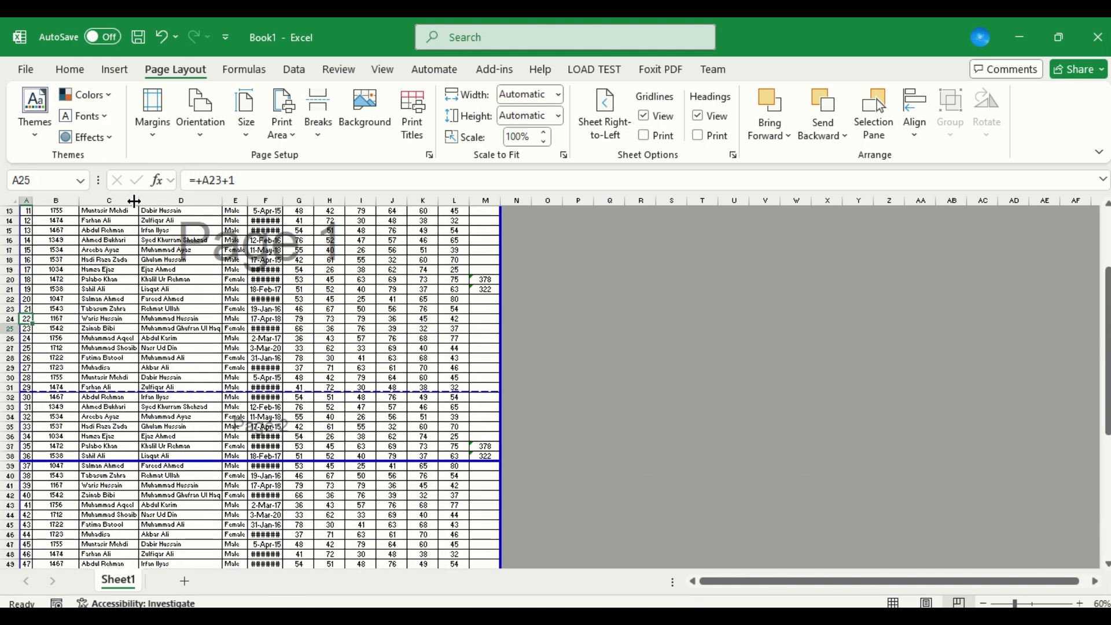